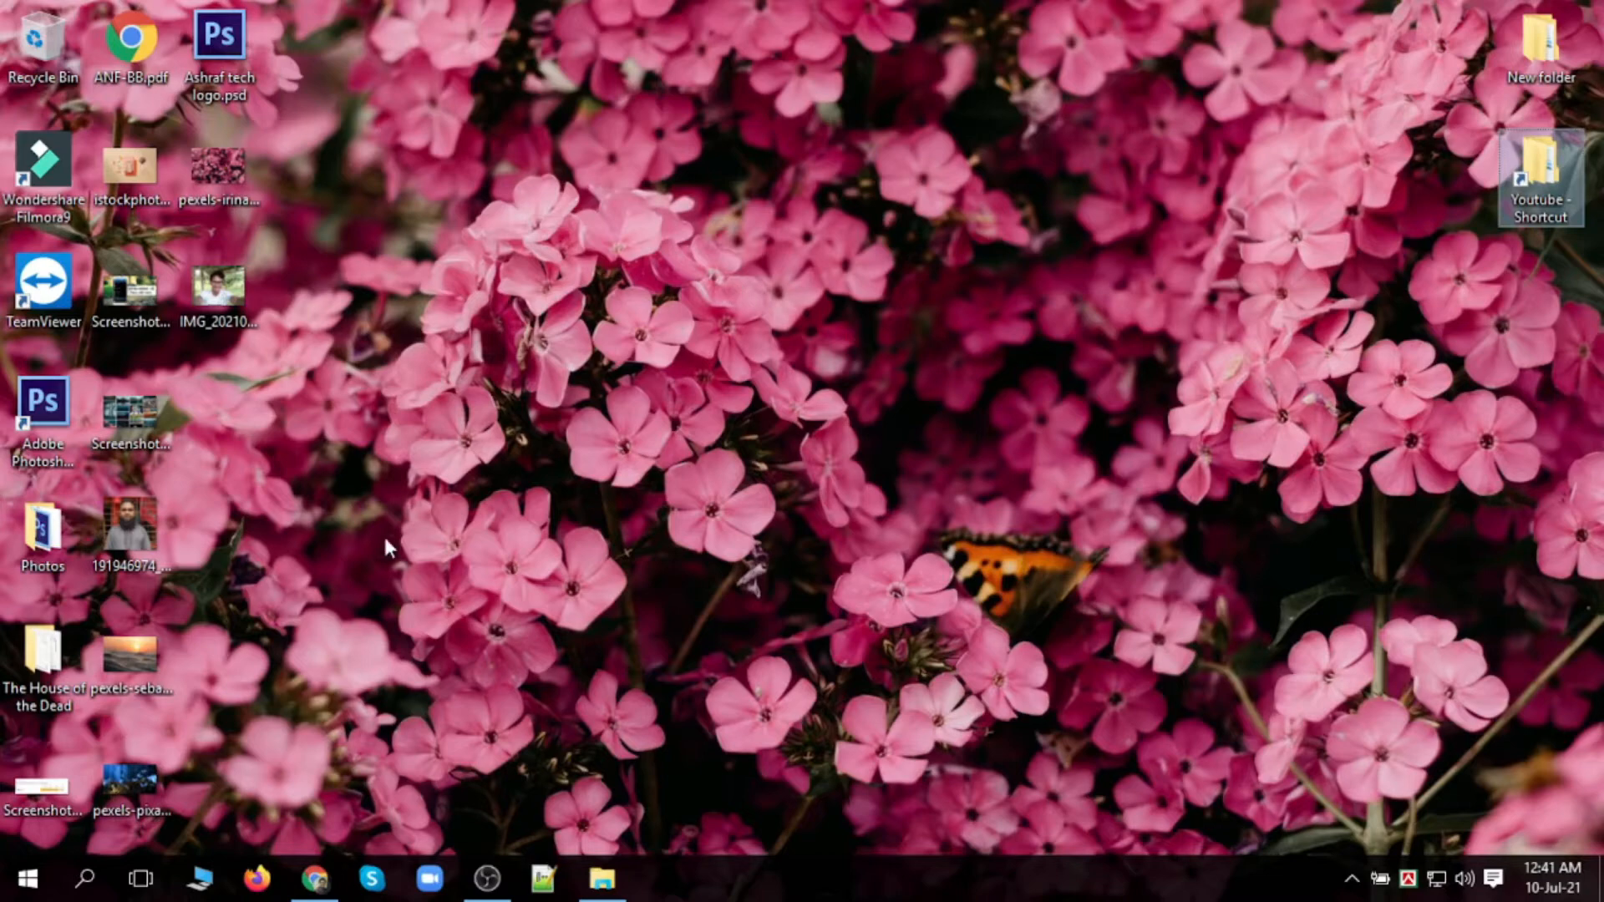
- Switch to Chrome and open the YouTube home page in a new tab
{"action": "left_click", "coordinate": [314, 879]}
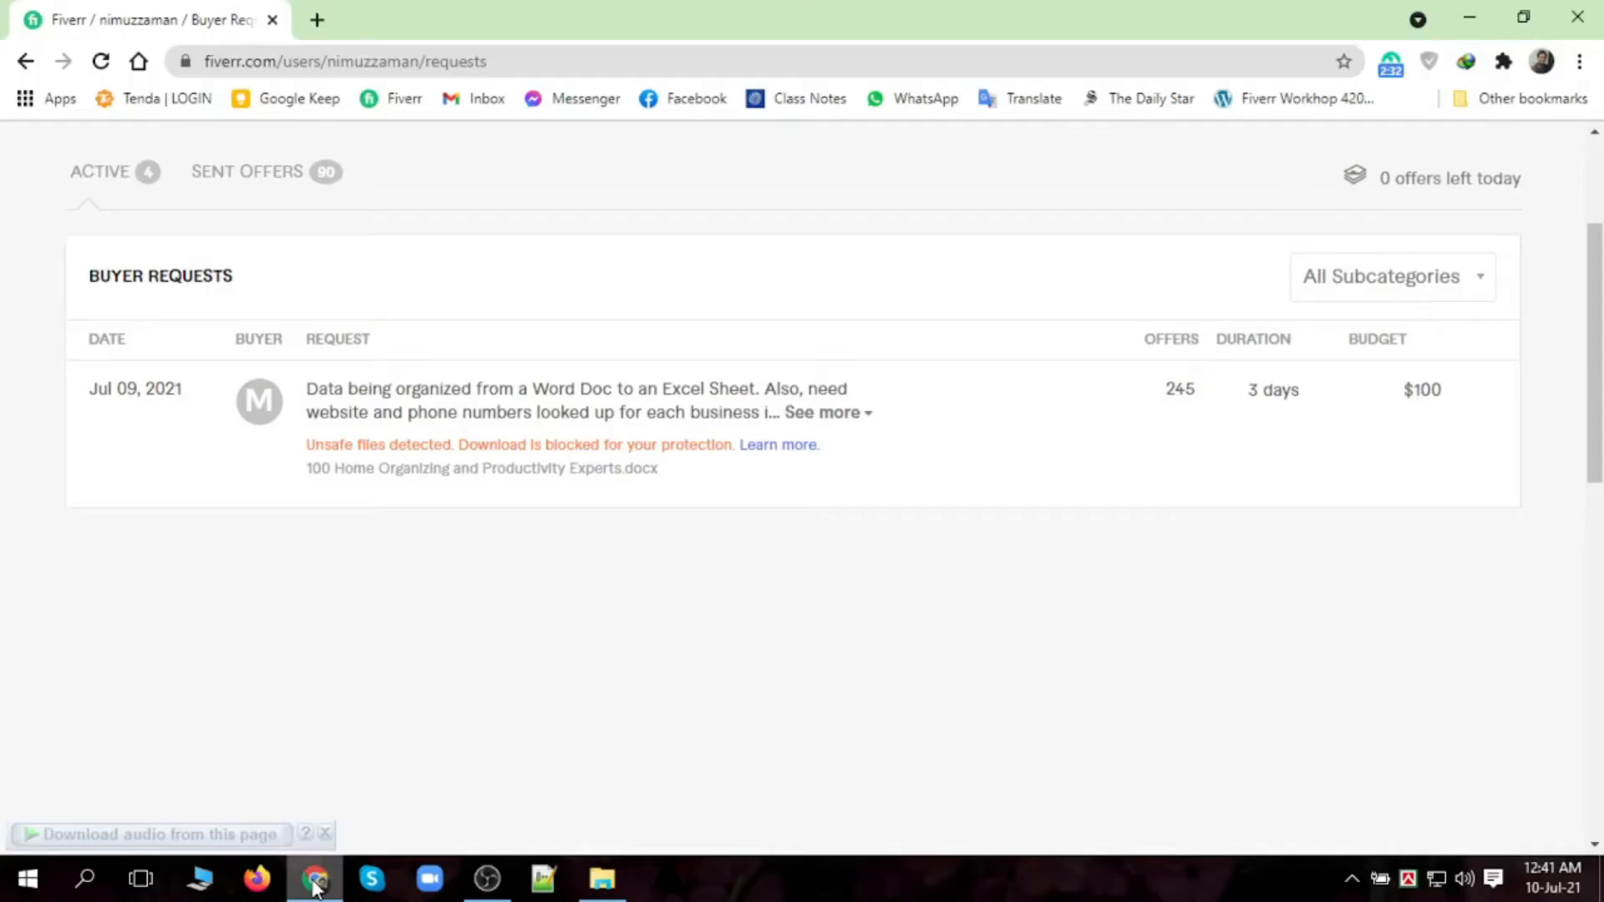
{"action": "left_click", "coordinate": [317, 19]}
{"action": "left_click", "coordinate": [401, 65]}
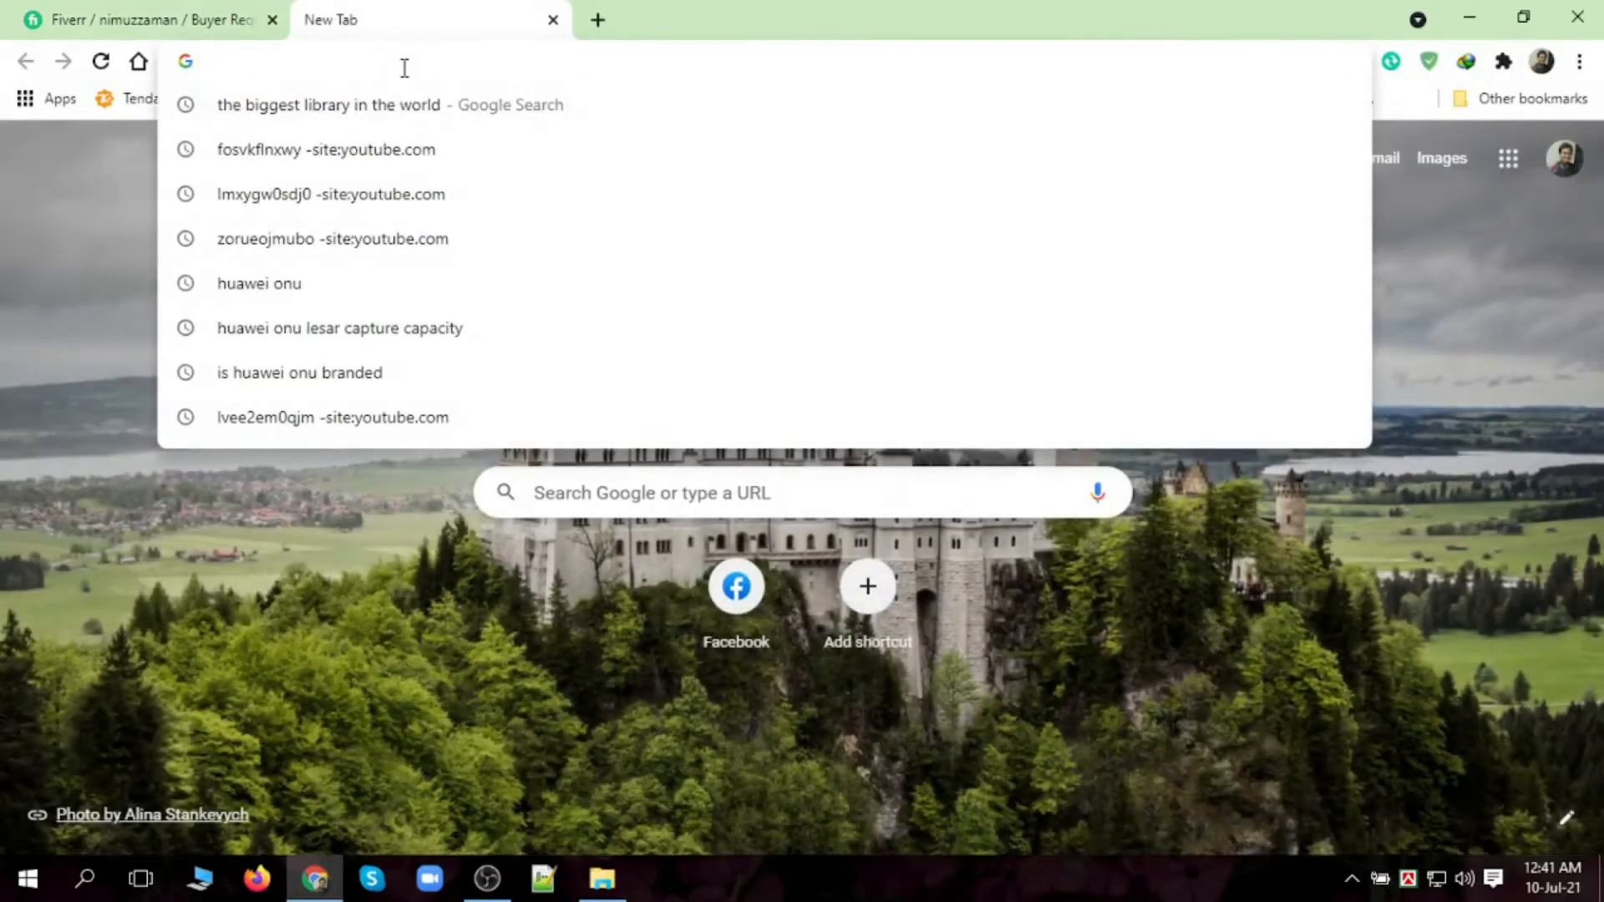
{"action": "type", "text": "you"}
{"action": "key", "text": "Return"}
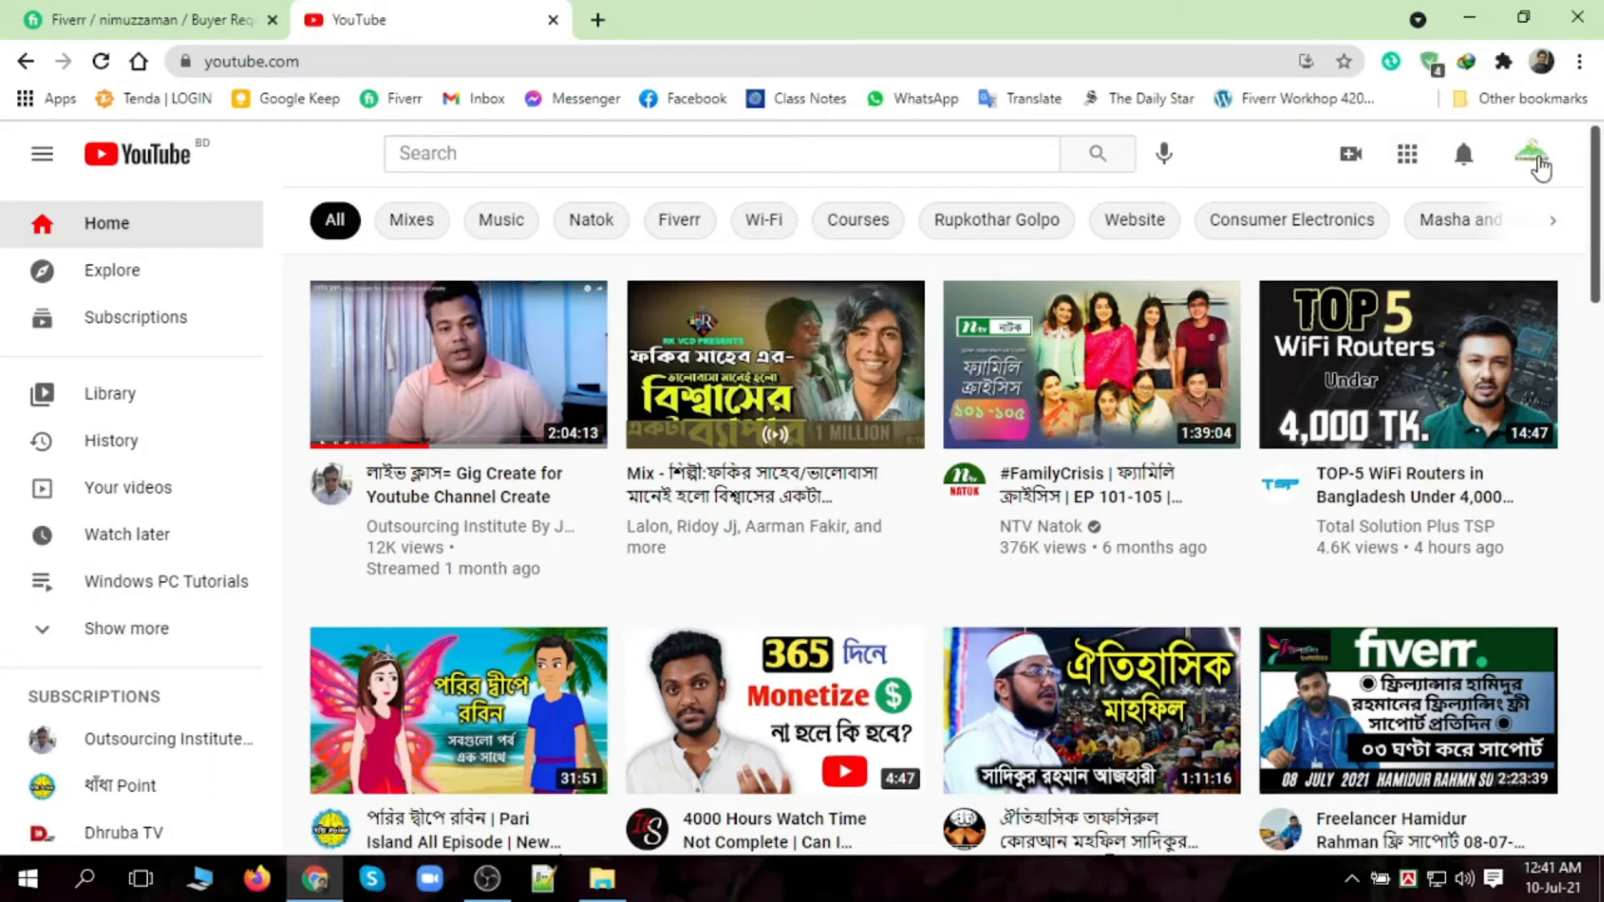
- Switch the YouTube account to the E-Learning World channel
{"action": "left_click", "coordinate": [1532, 159]}
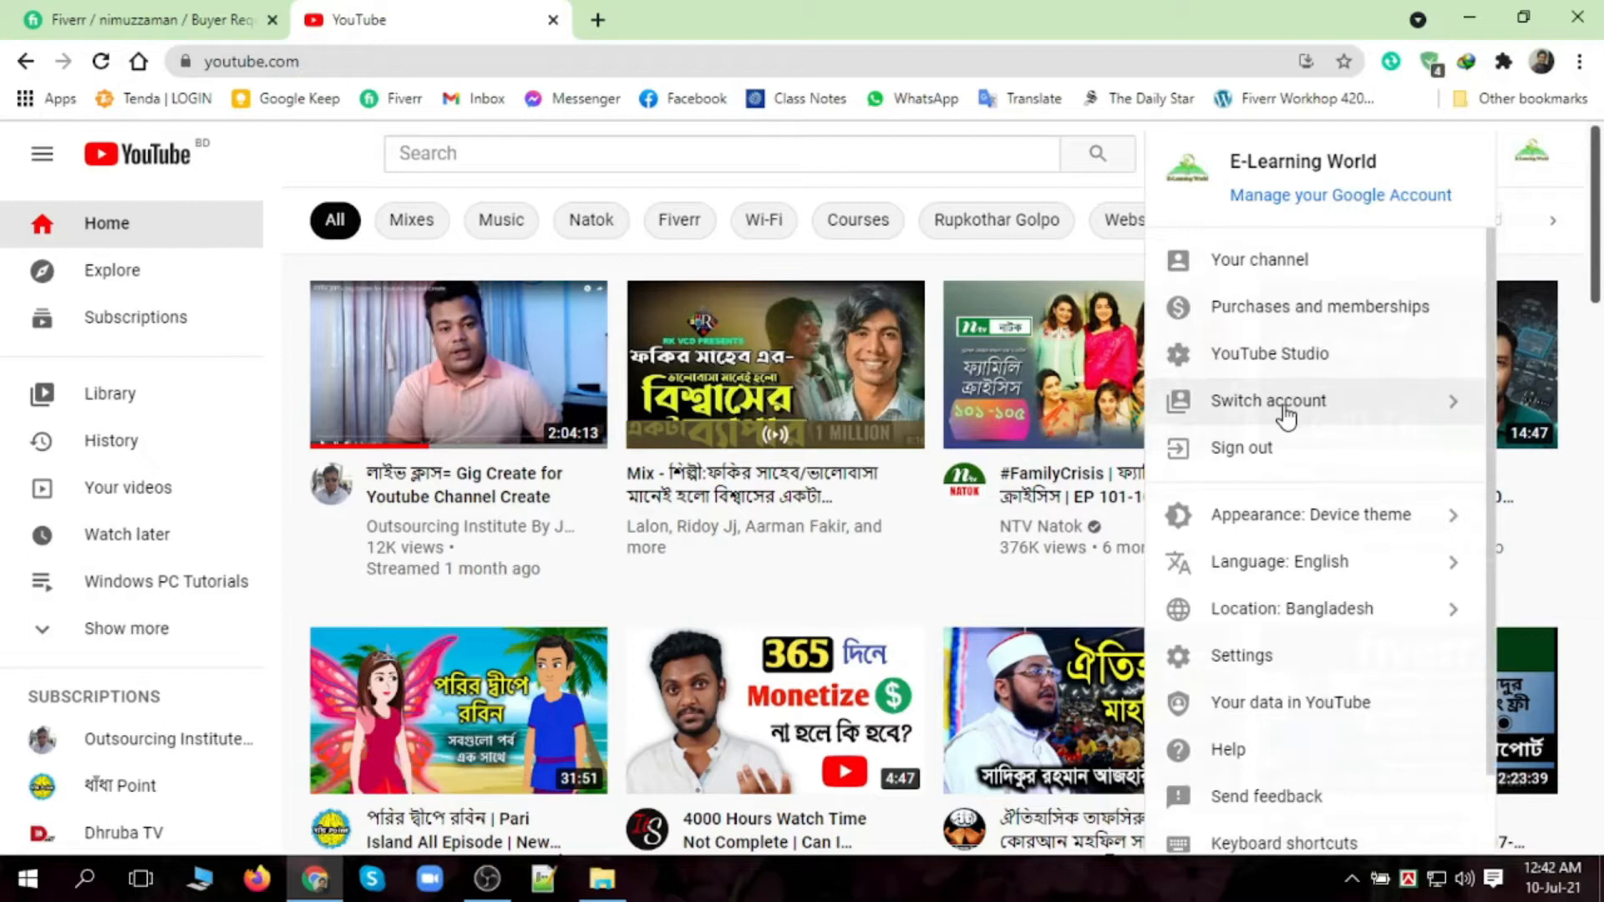
{"action": "left_click", "coordinate": [1417, 410]}
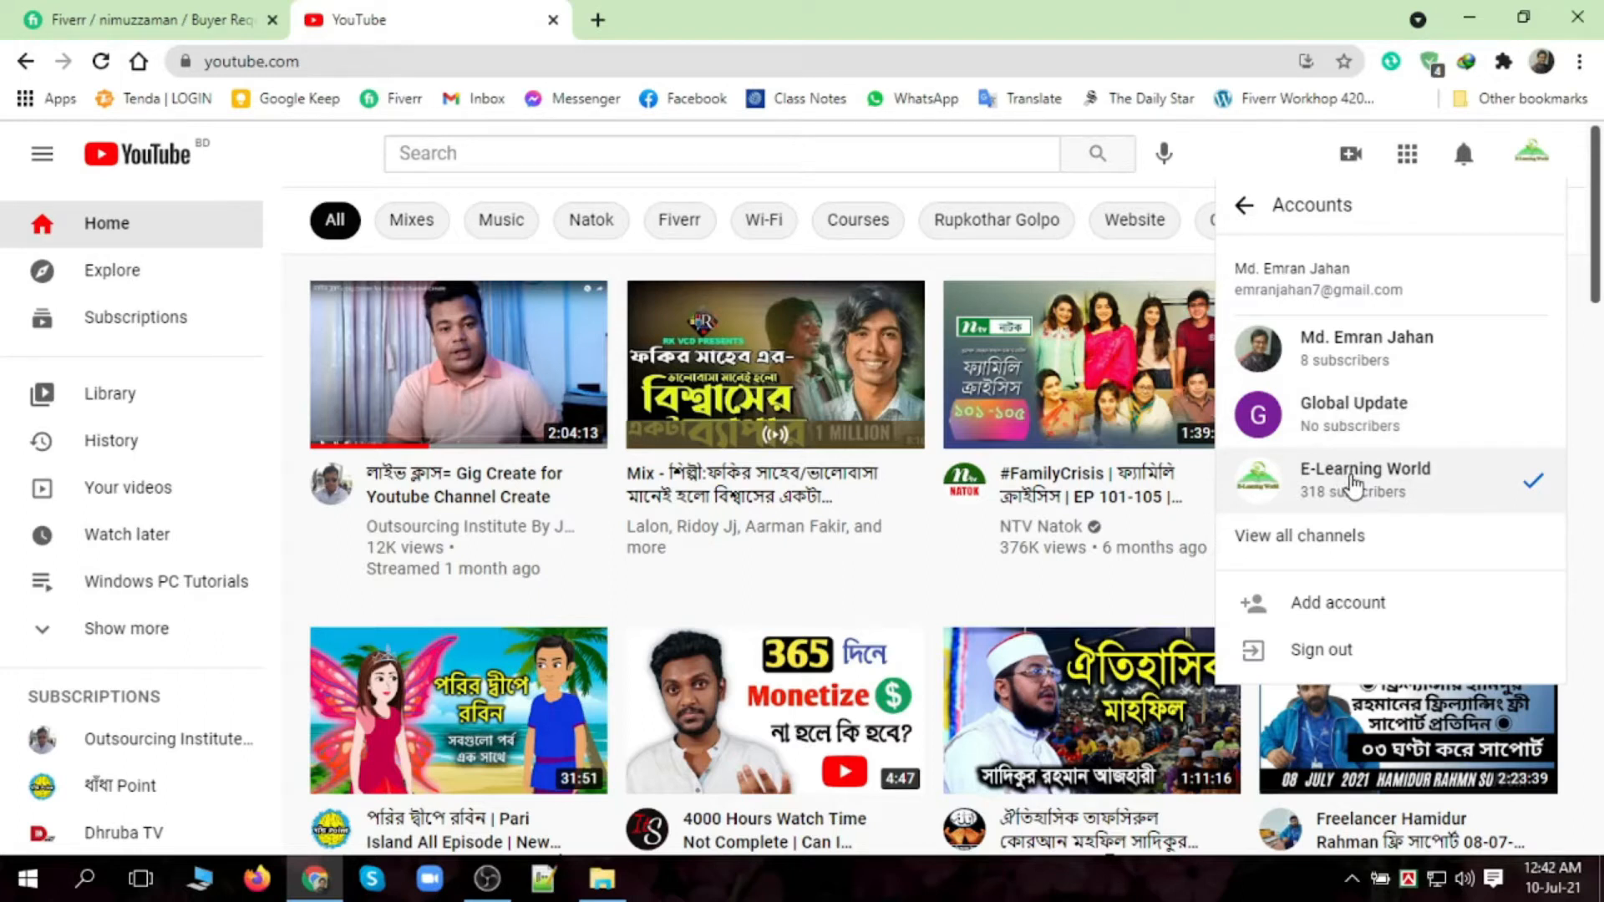
{"action": "left_click", "coordinate": [1354, 484]}
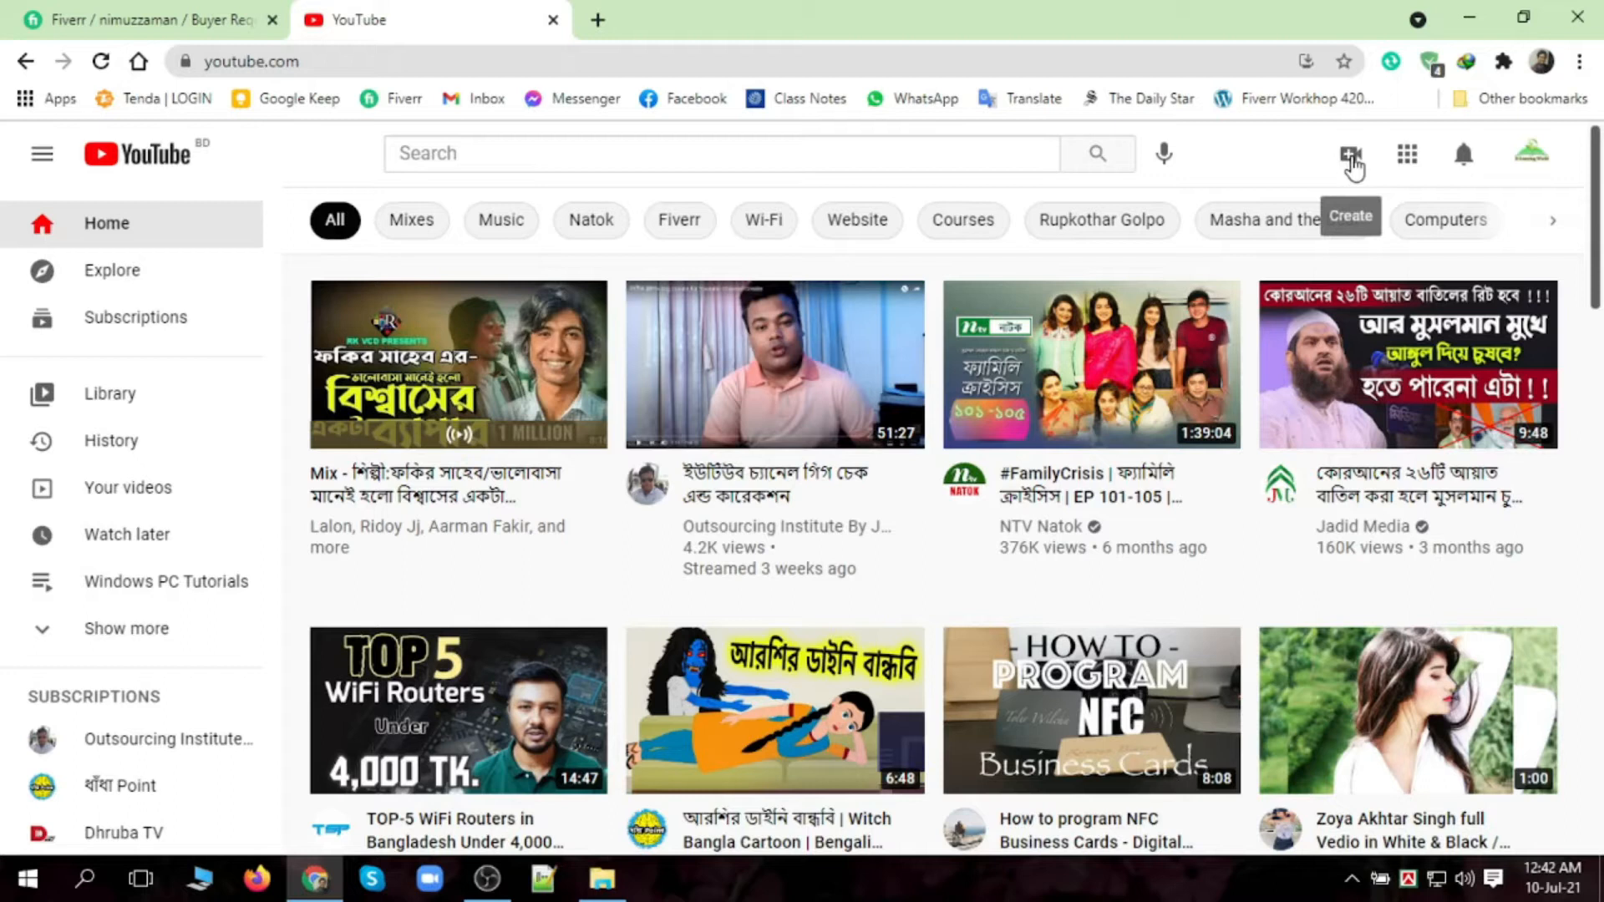
- View the options for creating content on the YouTube home page and dismiss them
{"action": "left_click", "coordinate": [1353, 166]}
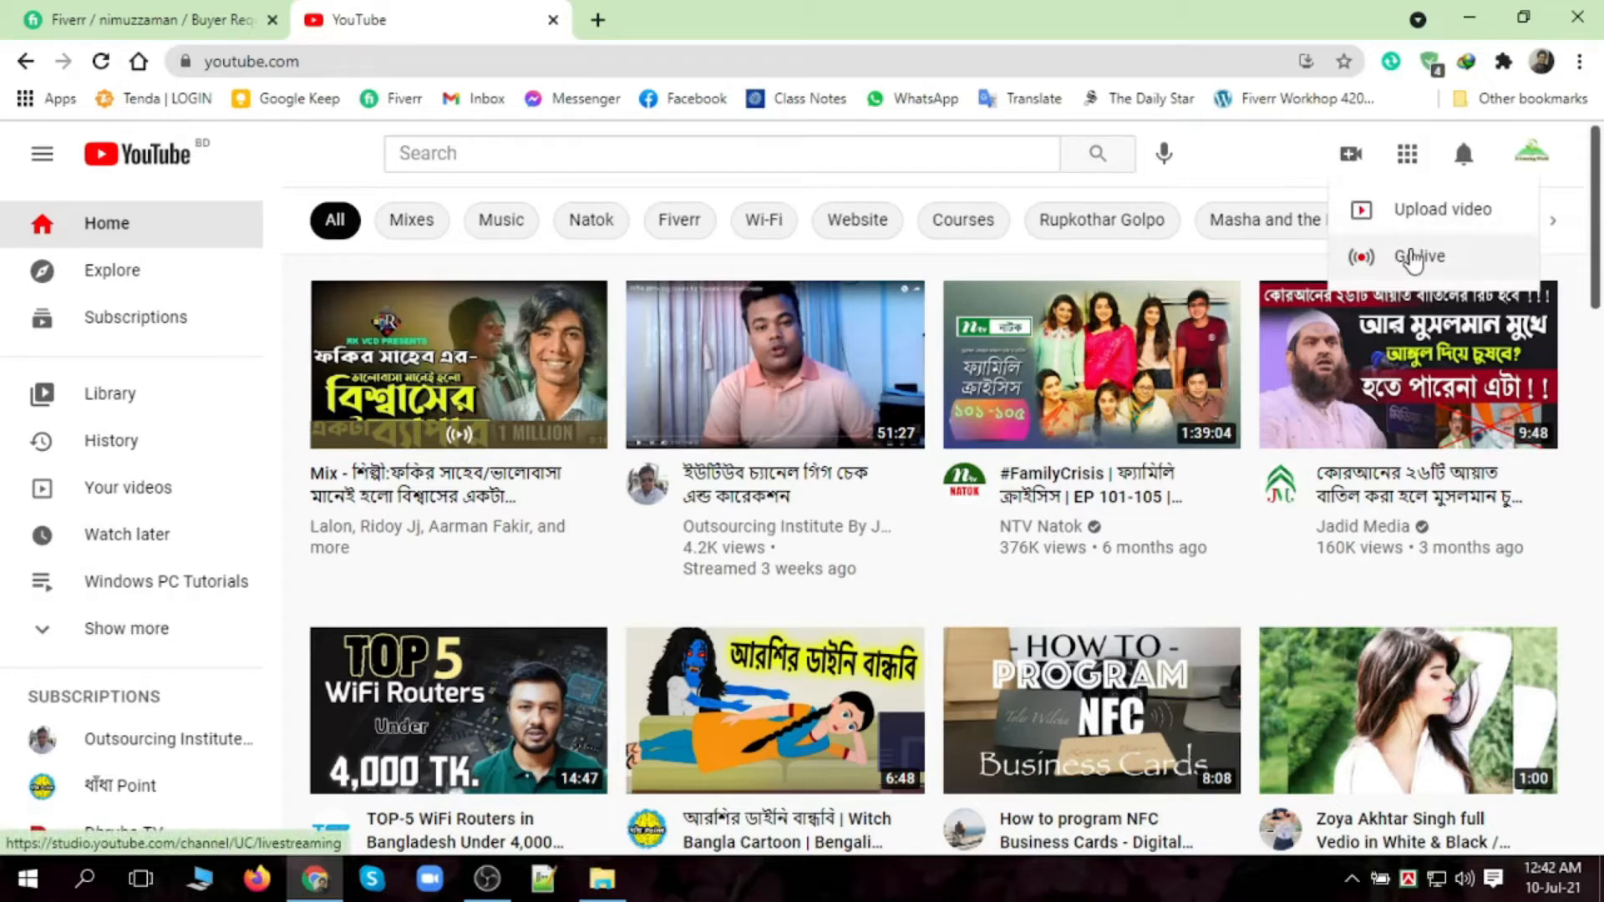
{"action": "left_click", "coordinate": [1238, 164]}
{"action": "mouse_move", "coordinate": [849, 498]}
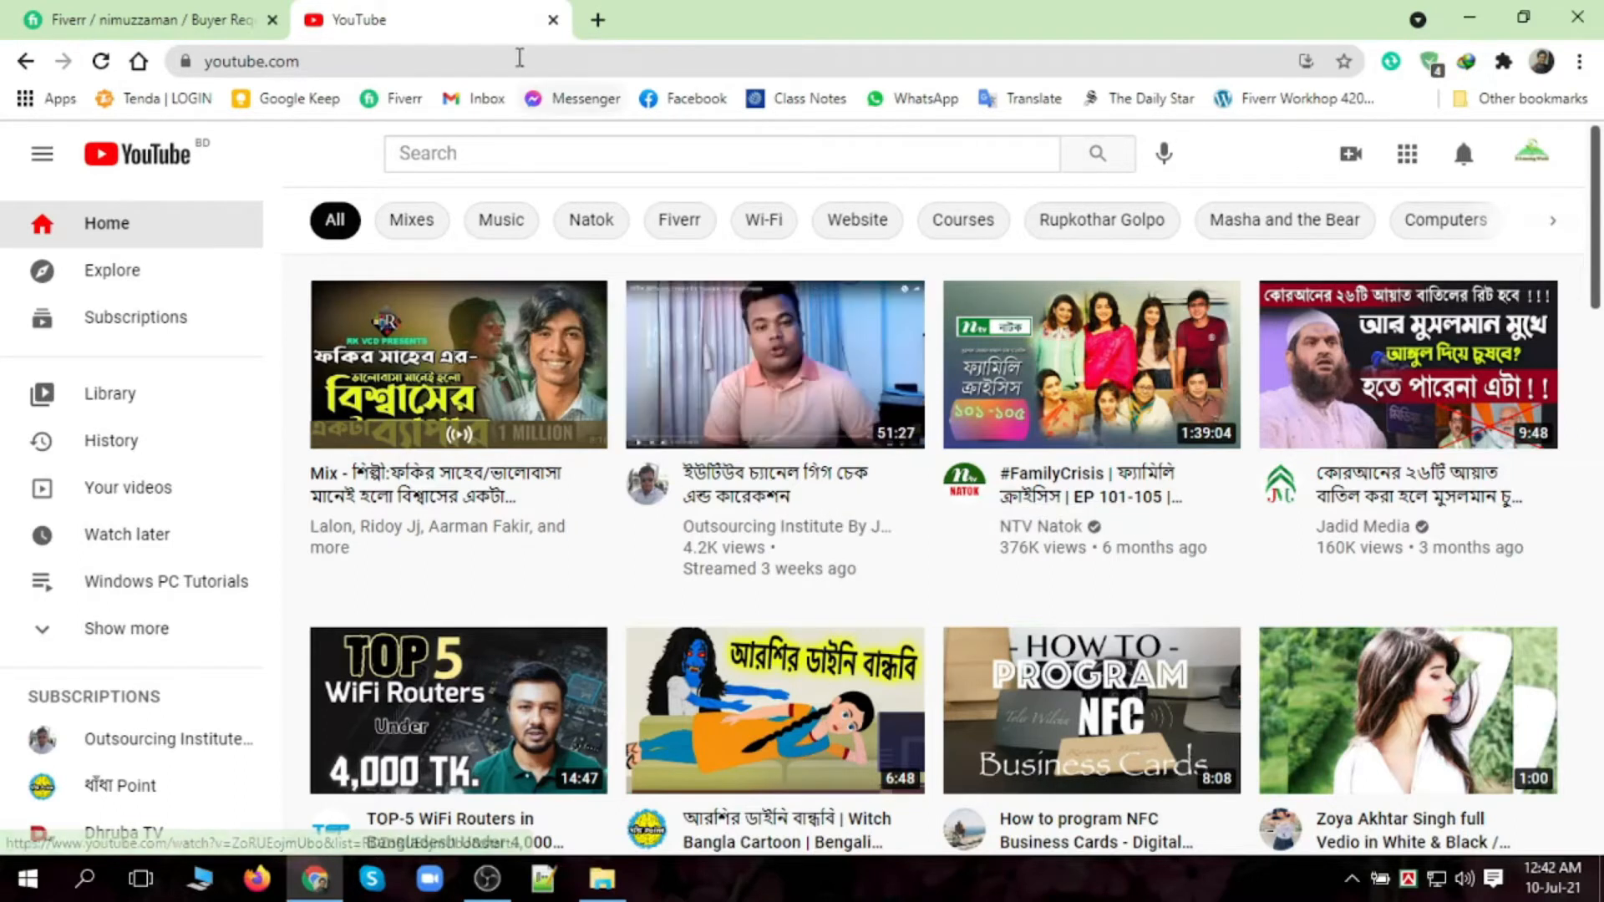
- Open the channel dashboard of YouTube Studio in a new tab
{"action": "left_click", "coordinate": [598, 19]}
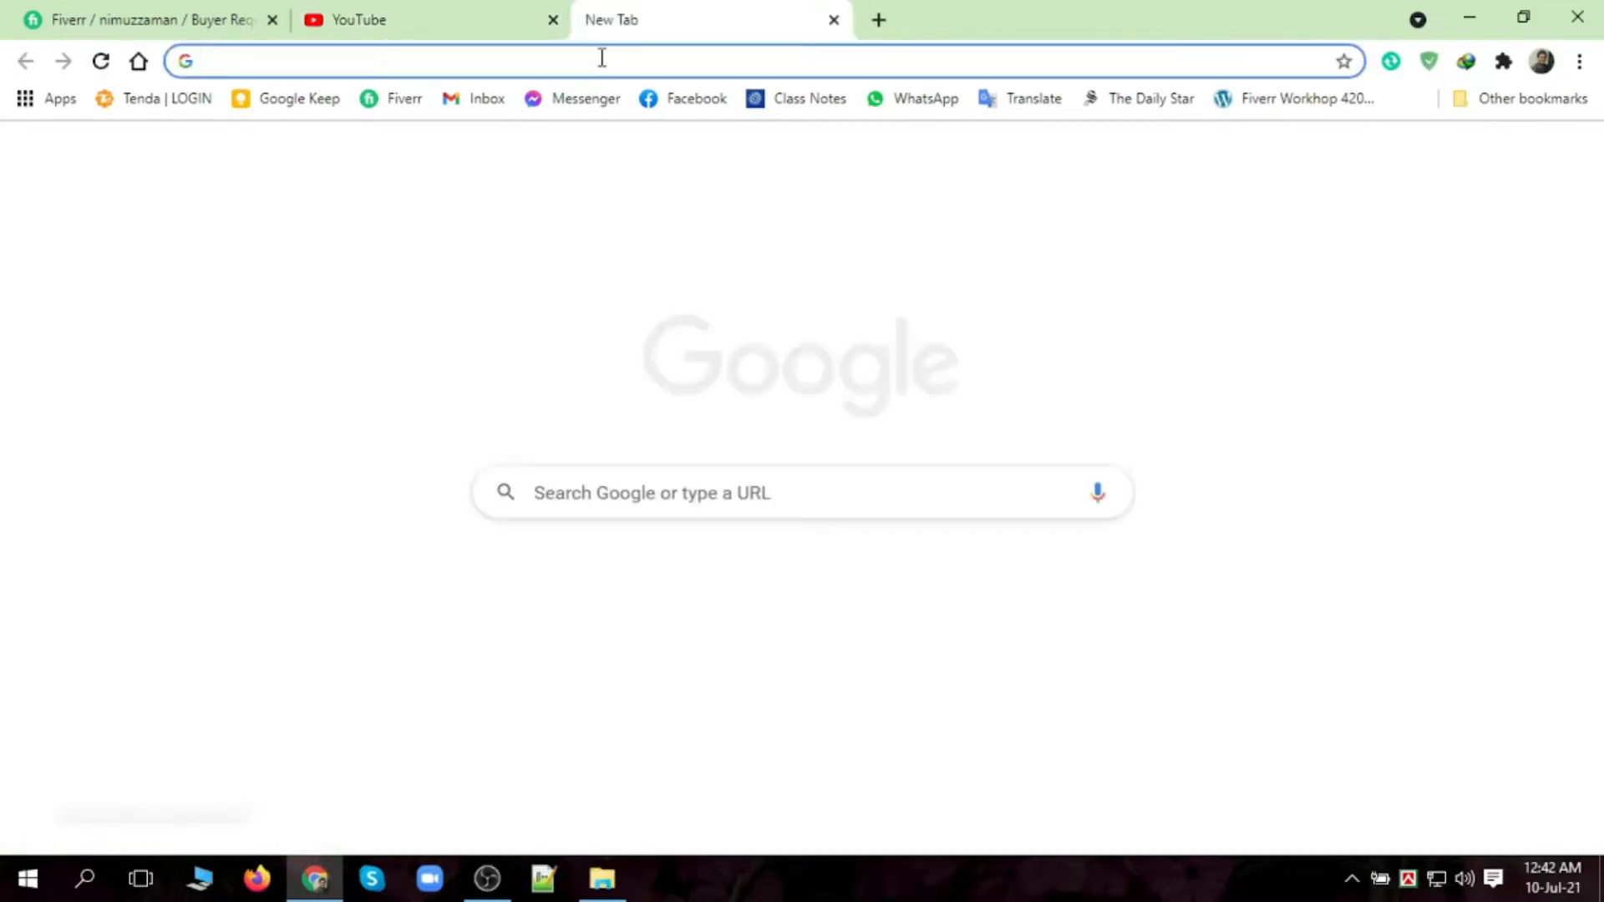
{"action": "left_click", "coordinate": [602, 58]}
{"action": "type", "text": "stu"}
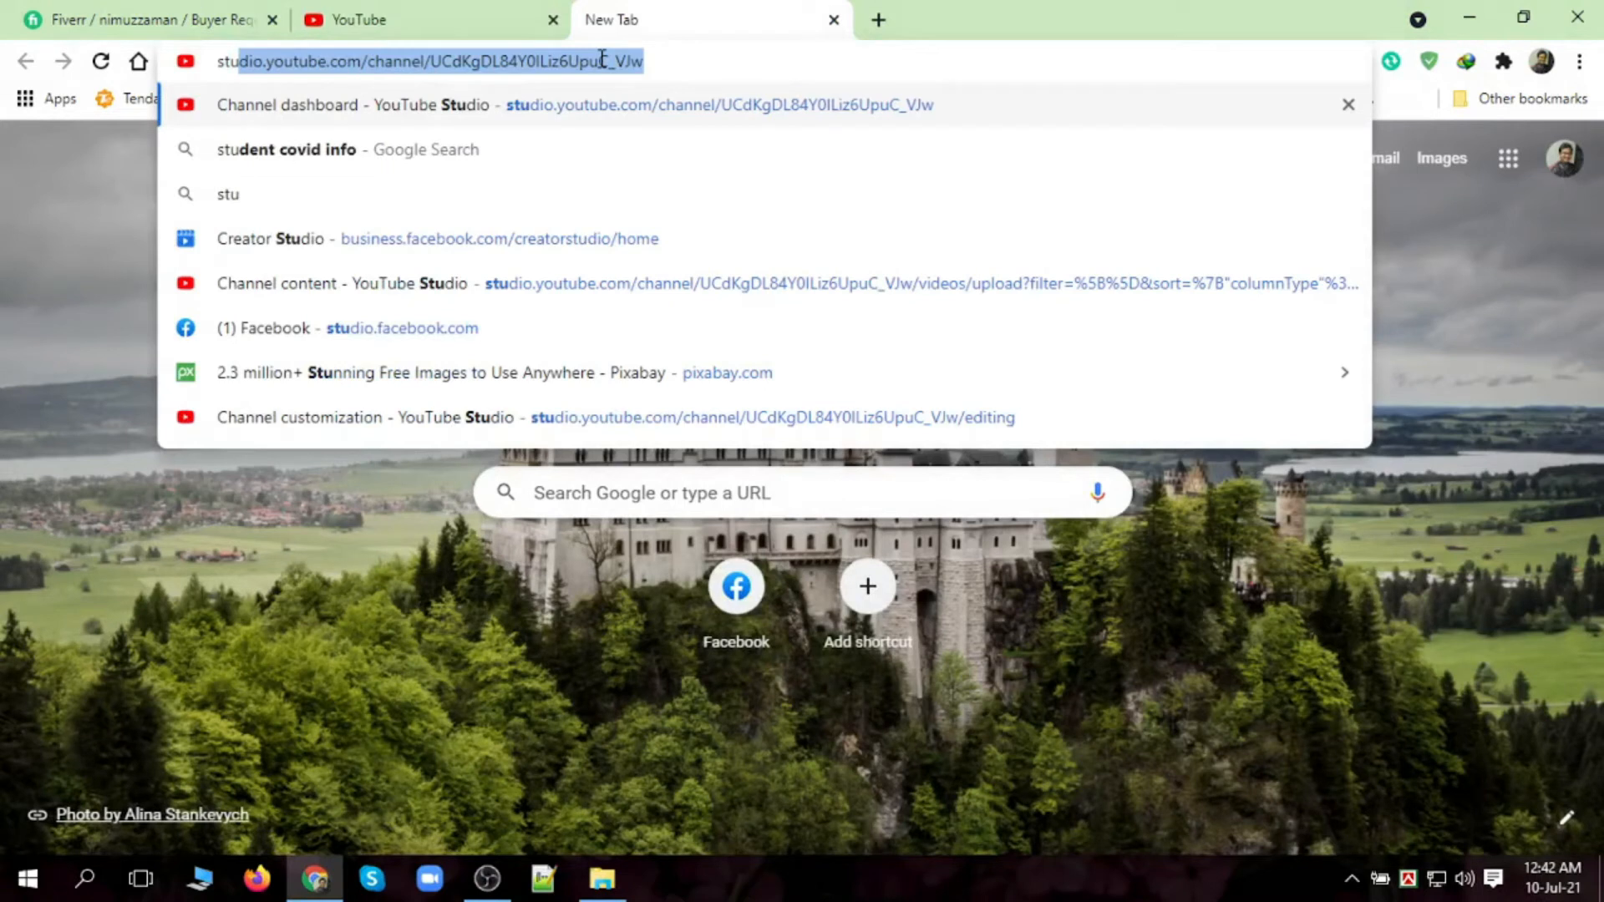
{"action": "key", "text": "Right"}
{"action": "key", "text": "Return"}
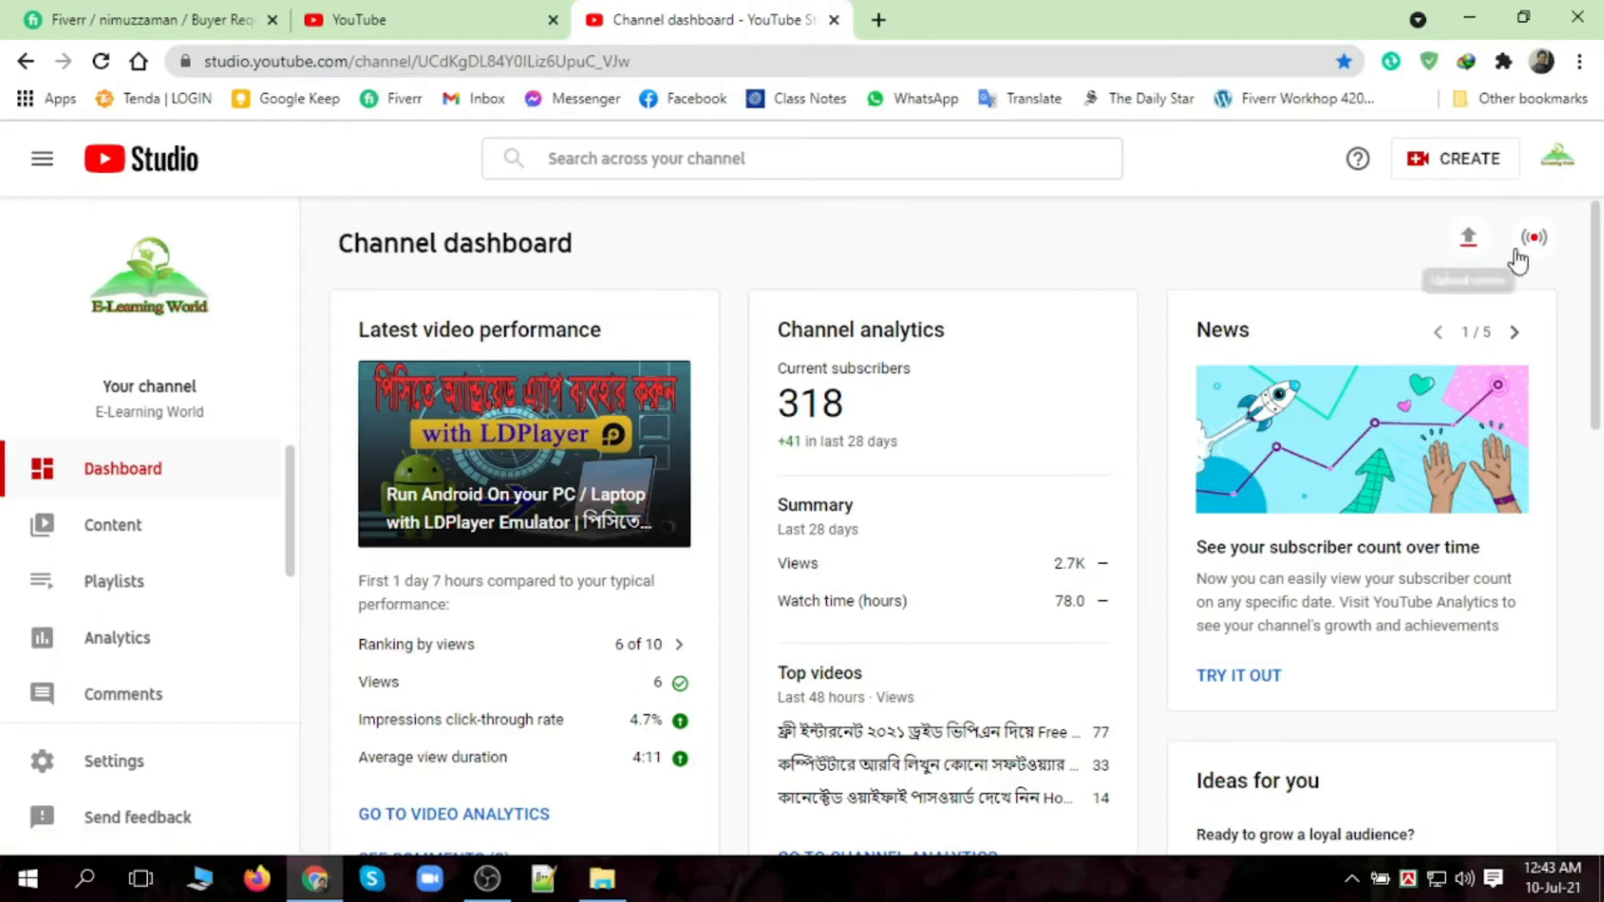
- Compare the content creation options in YouTube Studio and on the YouTube home page, and close the home page tab
{"action": "left_click", "coordinate": [1450, 168]}
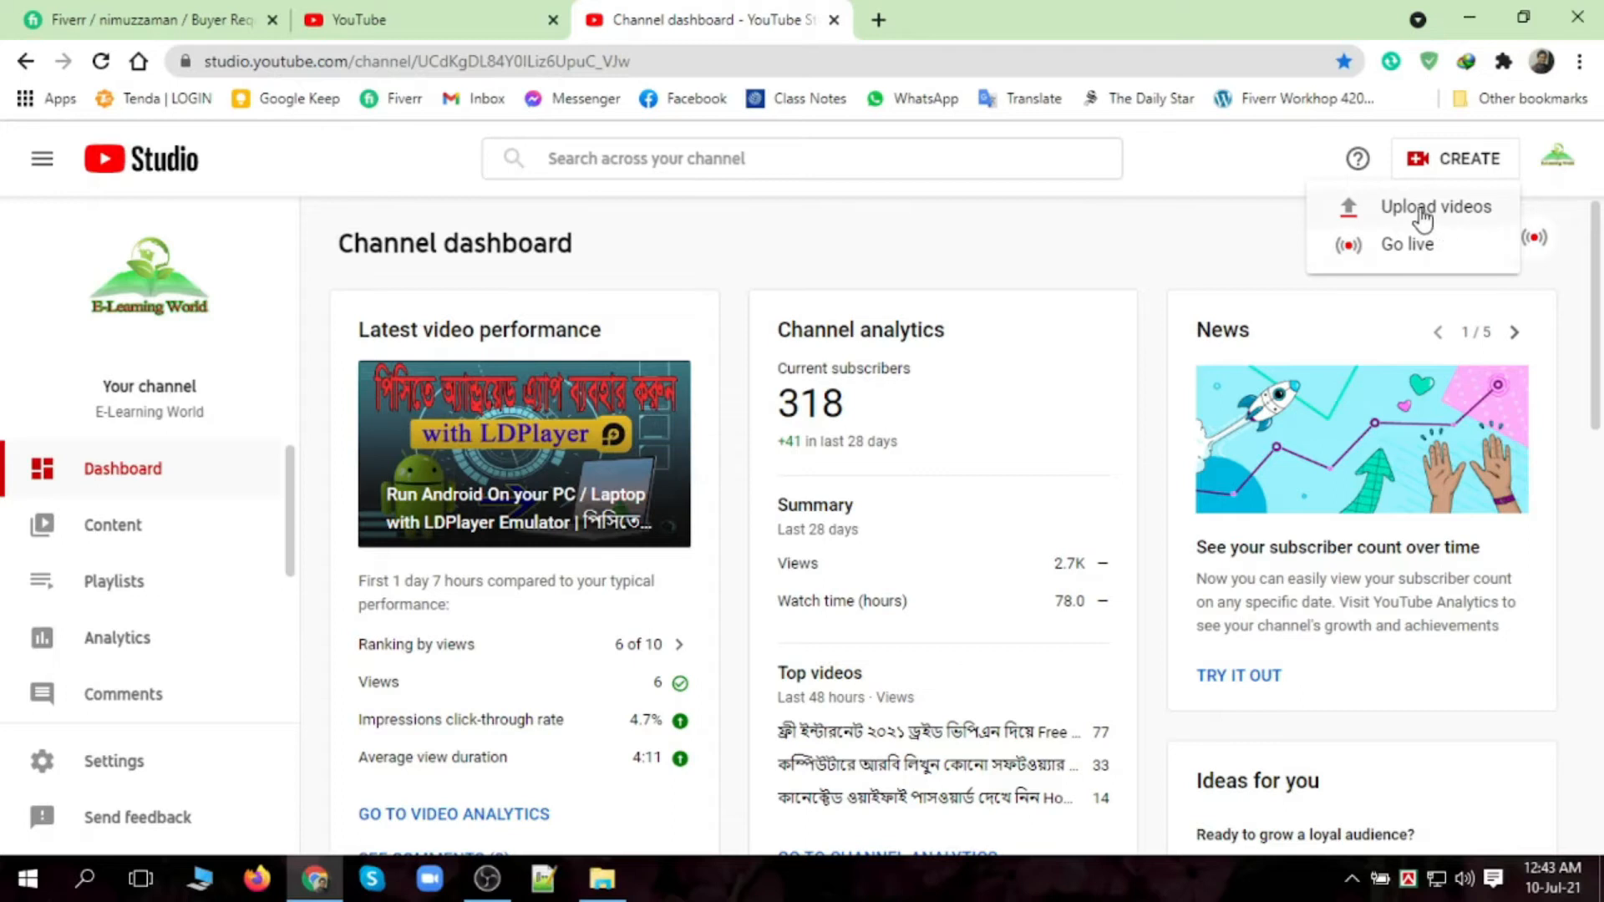
{"action": "left_click", "coordinate": [405, 20]}
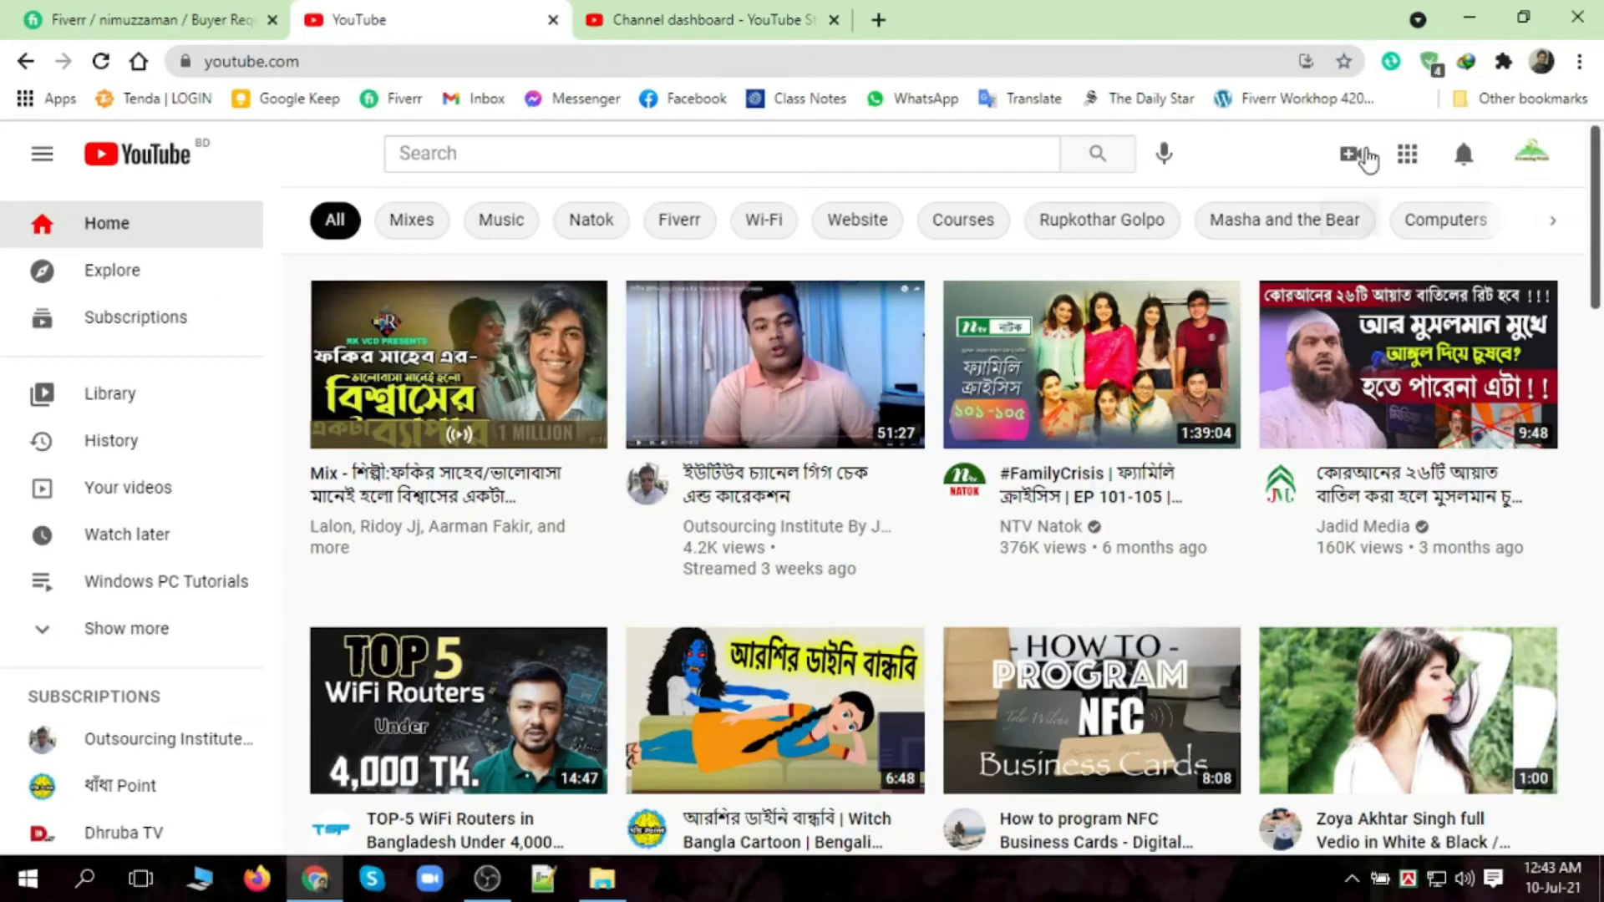
{"action": "left_click", "coordinate": [1351, 156]}
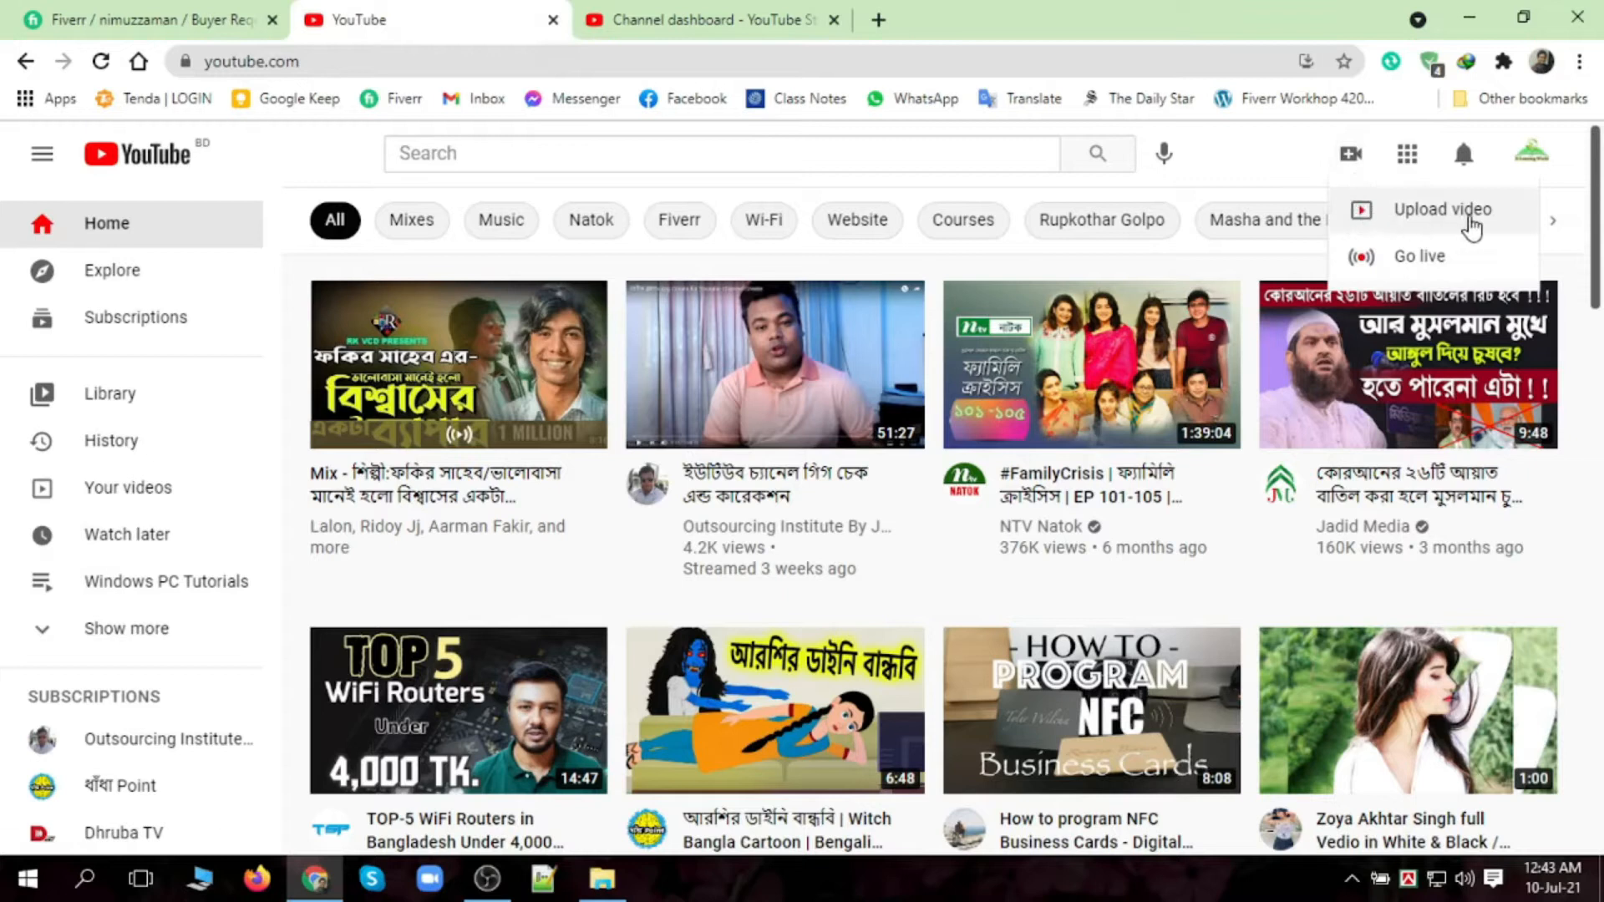
{"action": "left_click", "coordinate": [552, 20]}
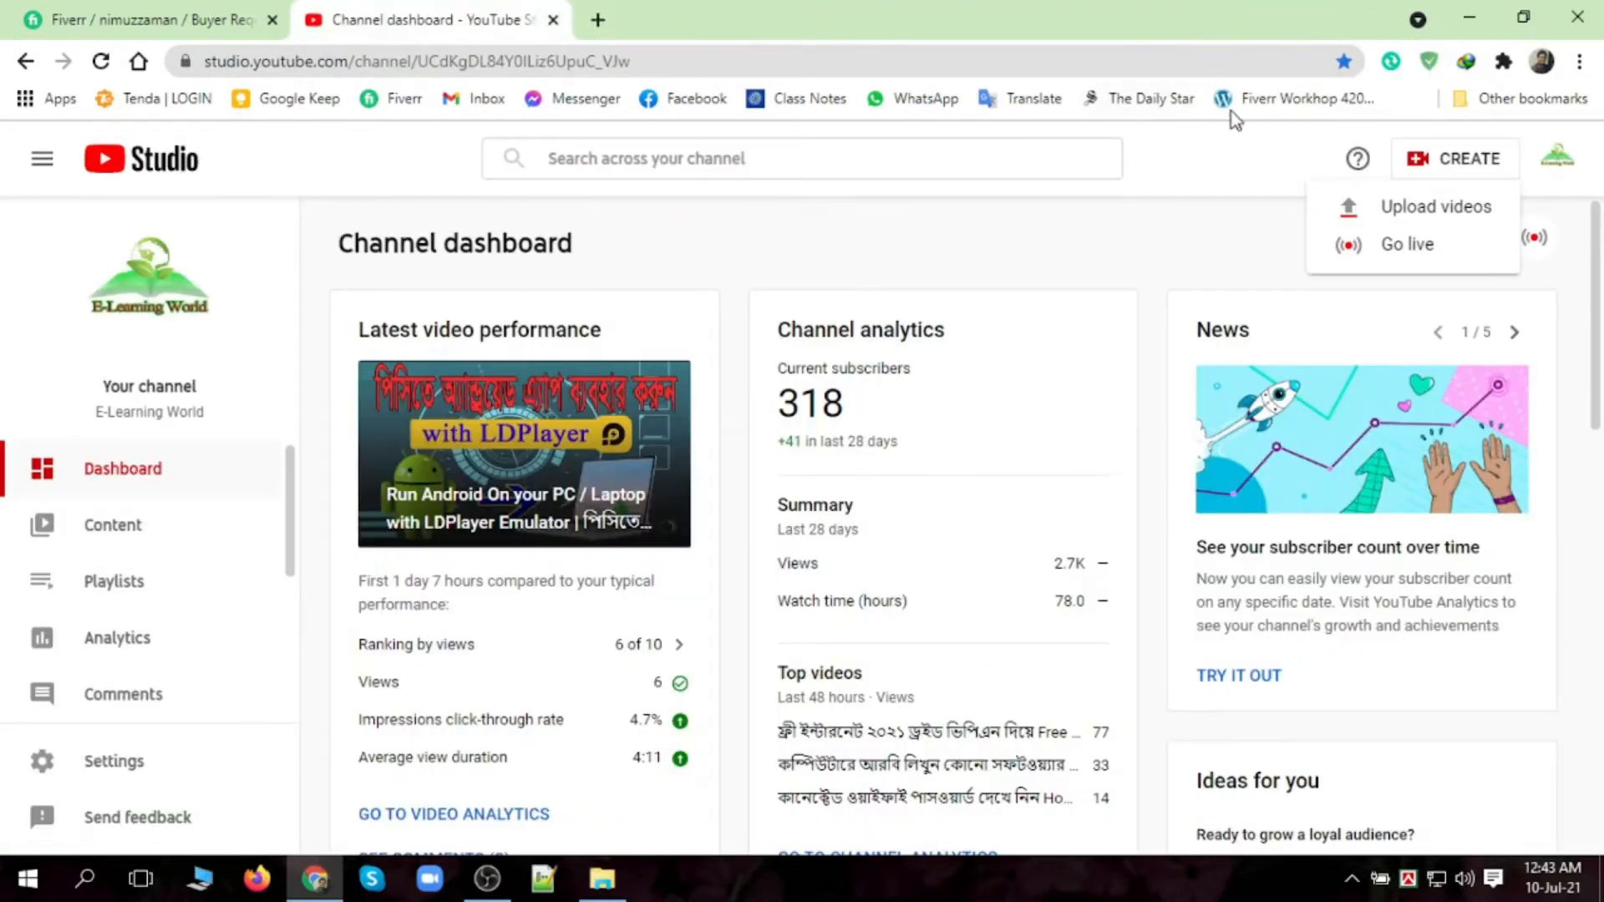
- Start a video upload in YouTube Studio and browse the Youtube folder on the Videos (E:) drive, checking its Uploading subfolder
{"action": "left_click", "coordinate": [1418, 213]}
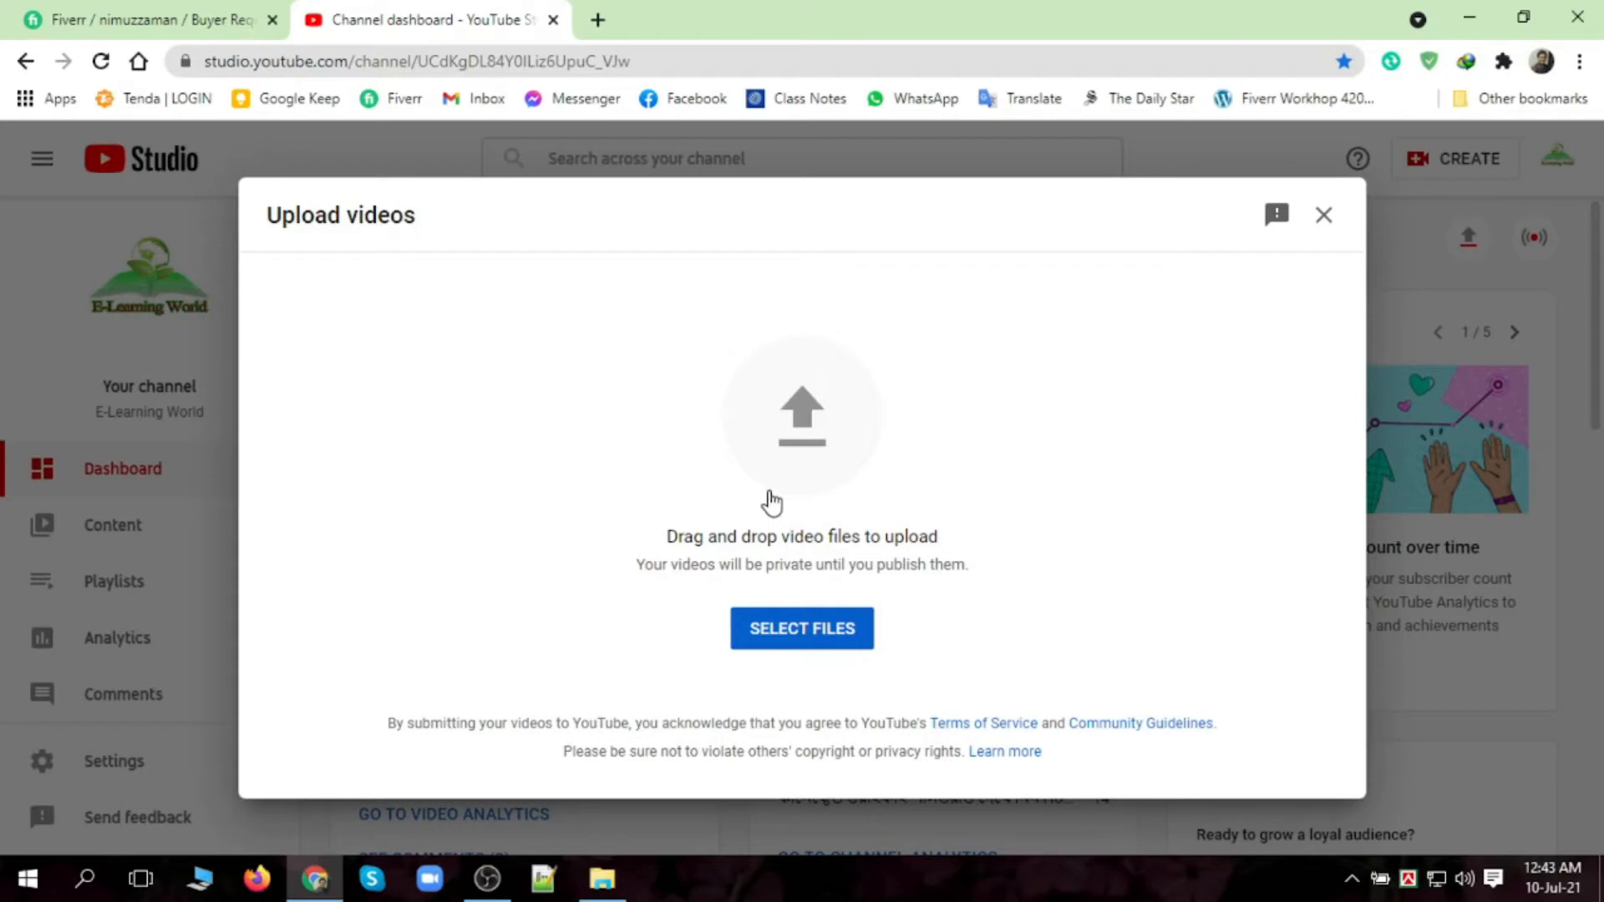
{"action": "left_click", "coordinate": [796, 635]}
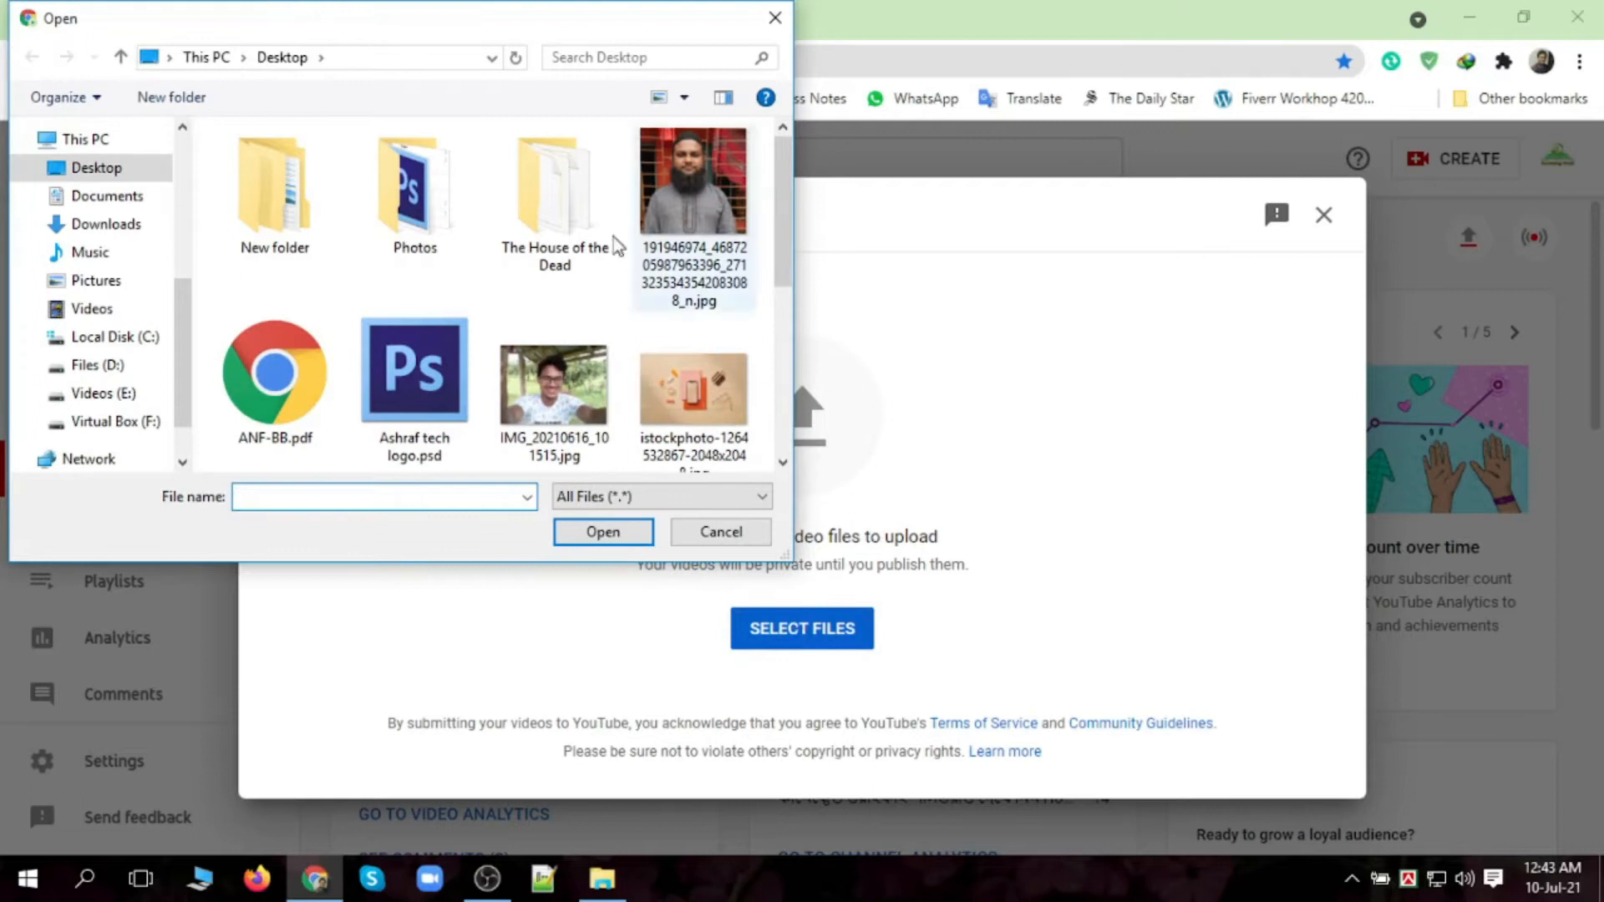
{"action": "scroll", "coordinate": [537, 209], "scroll_direction": "down", "scroll_amount": 3}
{"action": "double_click", "coordinate": [556, 393]}
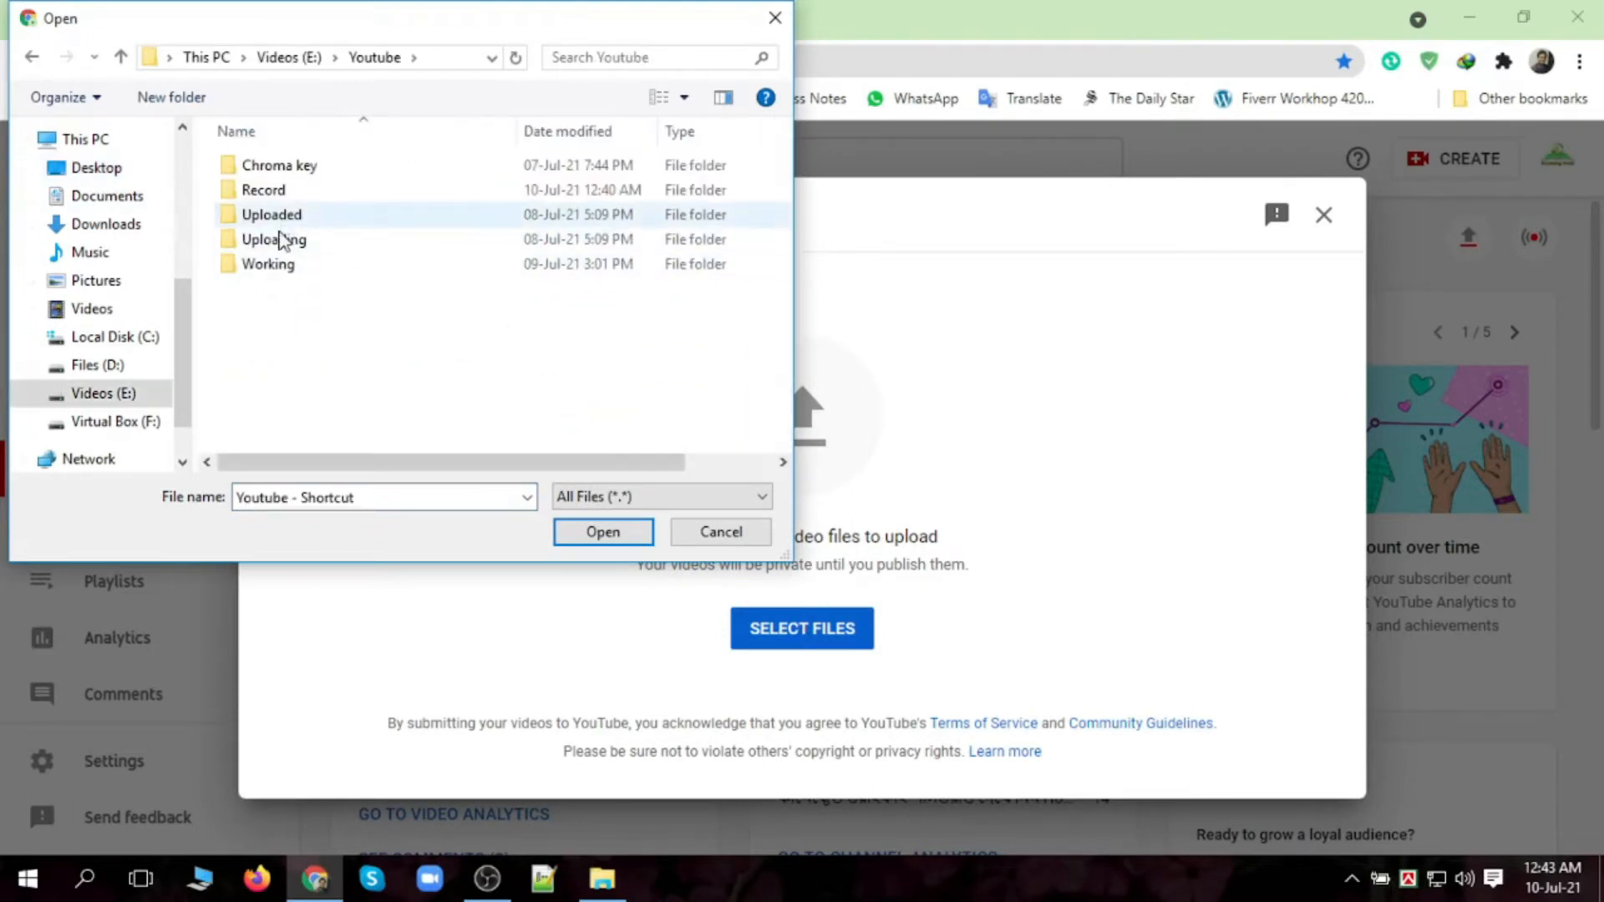
{"action": "double_click", "coordinate": [289, 242]}
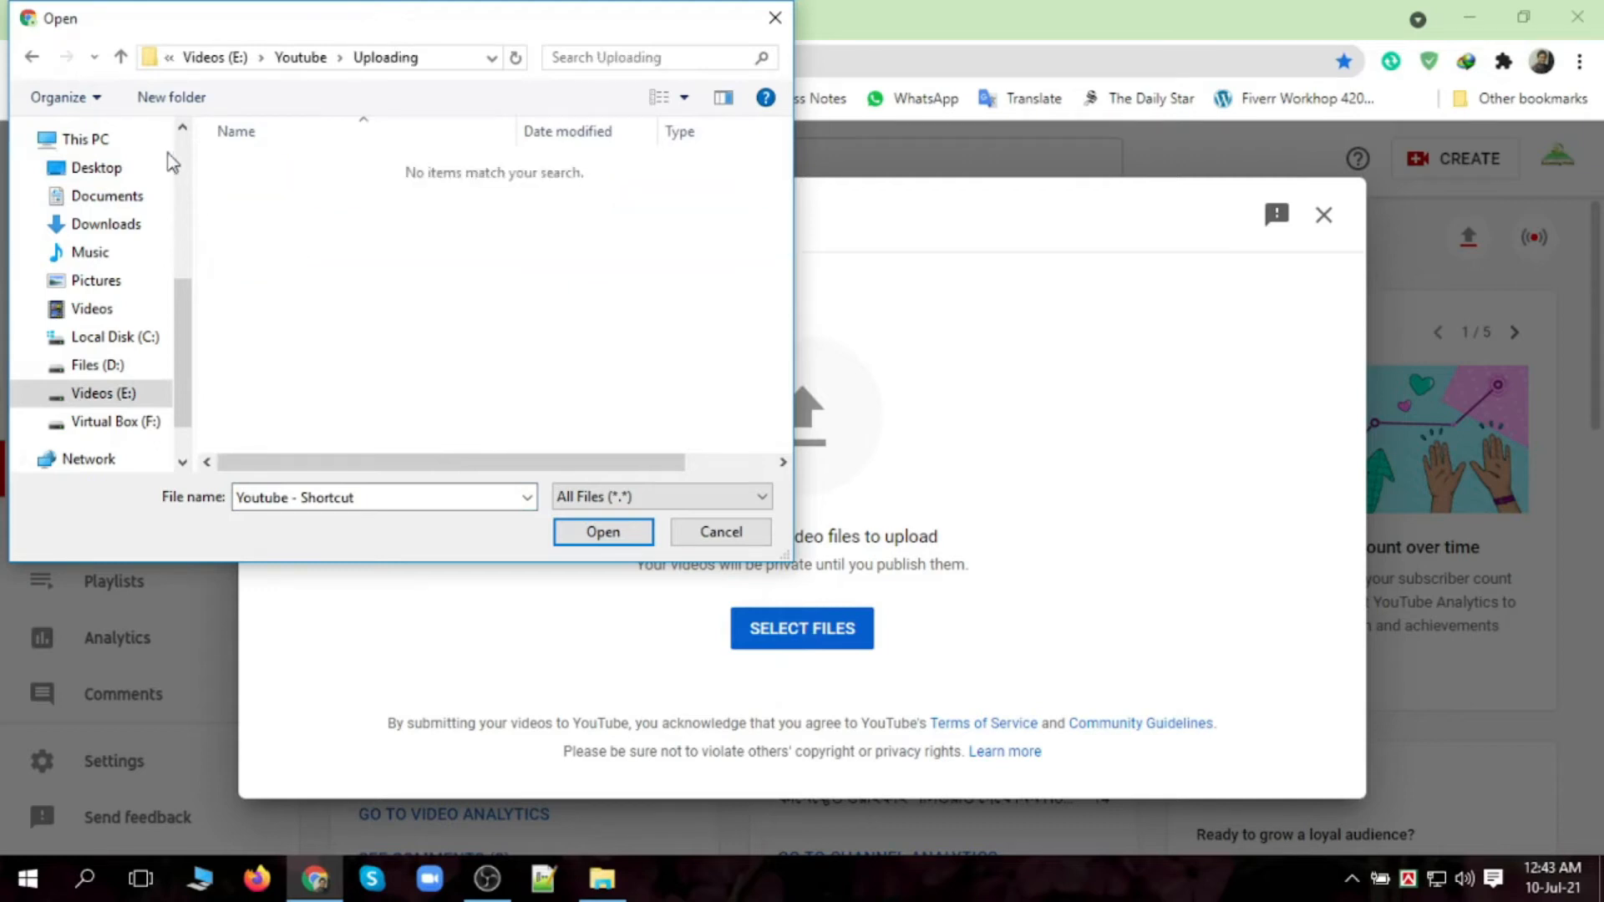
{"action": "left_click", "coordinate": [32, 59]}
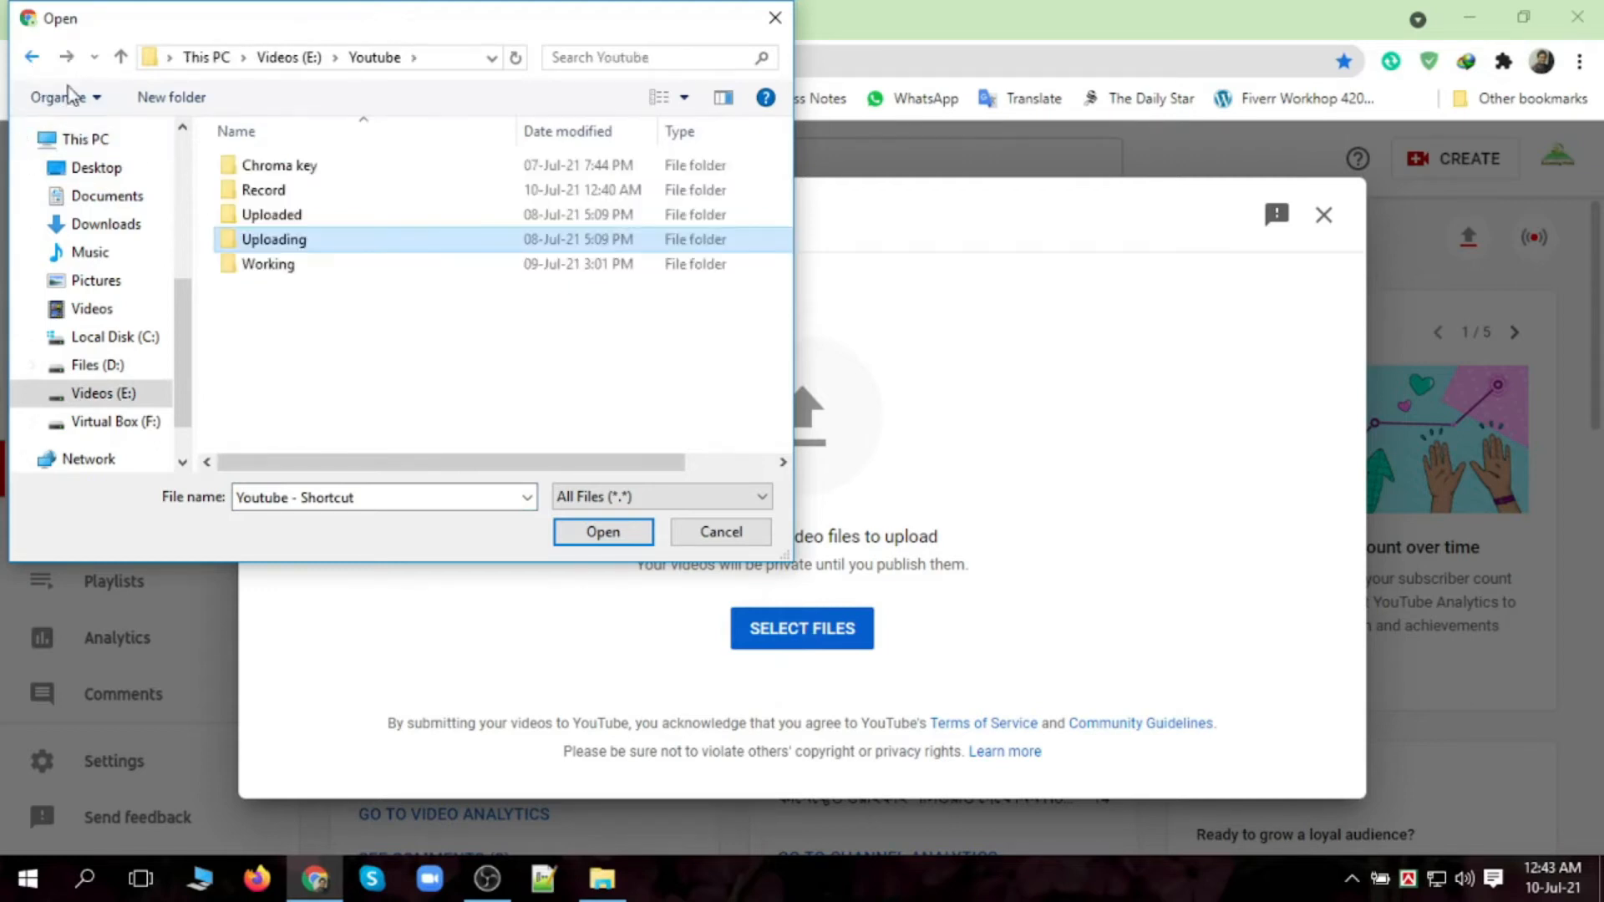
- Upload the MP4 video "Download 4k wallpapers and set up on pc" from the Download 4k wallpapers folder inside Working
{"action": "double_click", "coordinate": [288, 265]}
{"action": "double_click", "coordinate": [282, 204]}
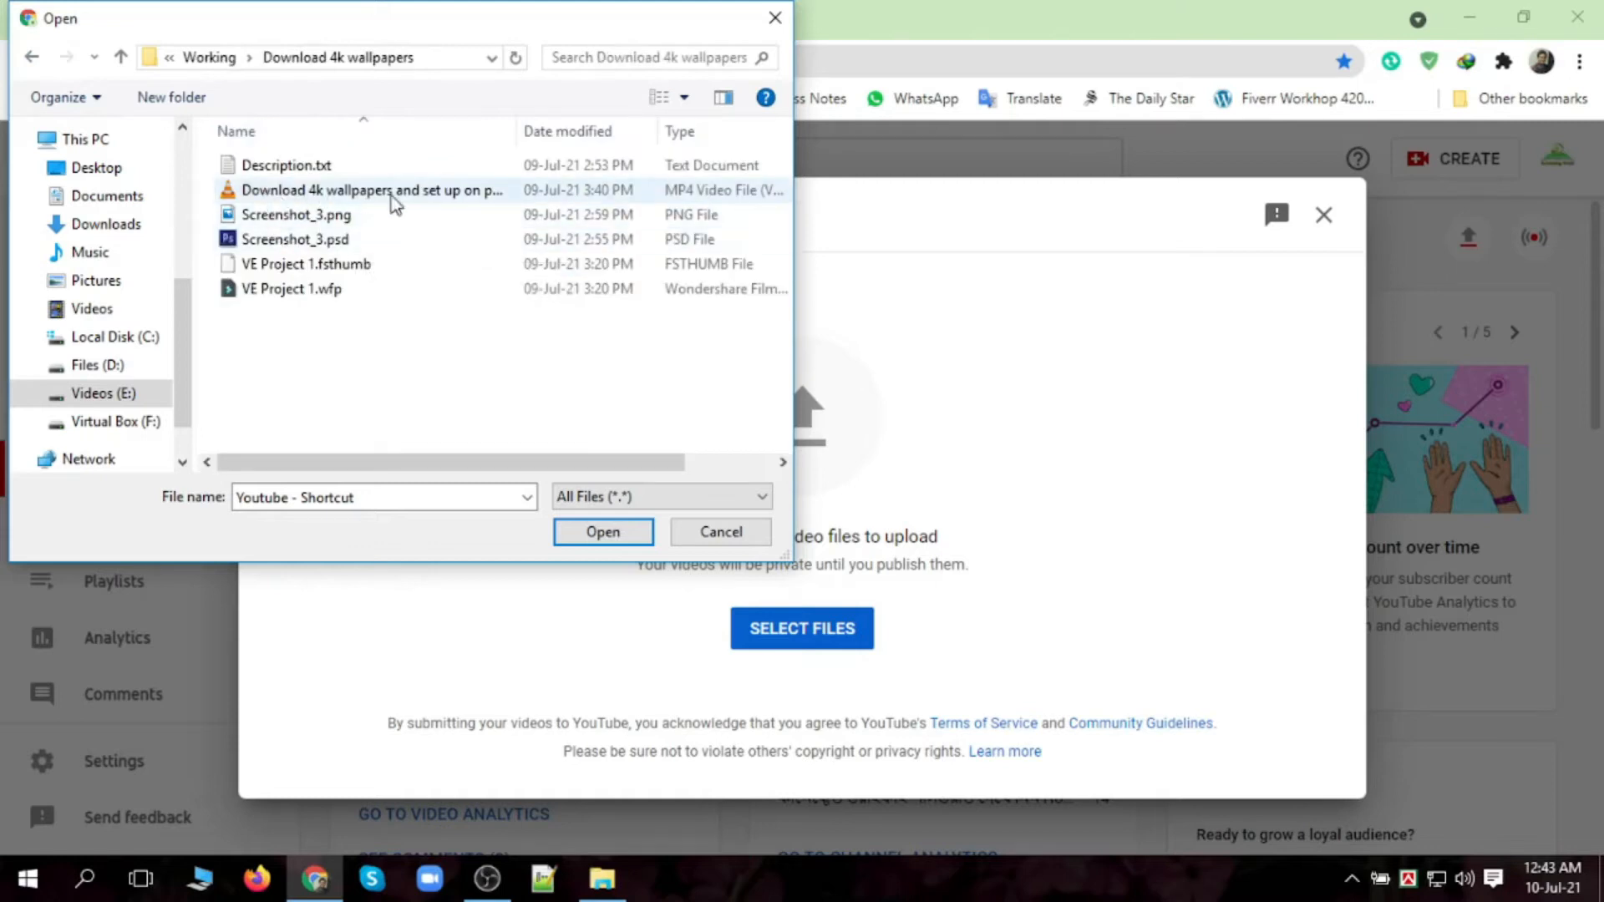
{"action": "left_click", "coordinate": [404, 192]}
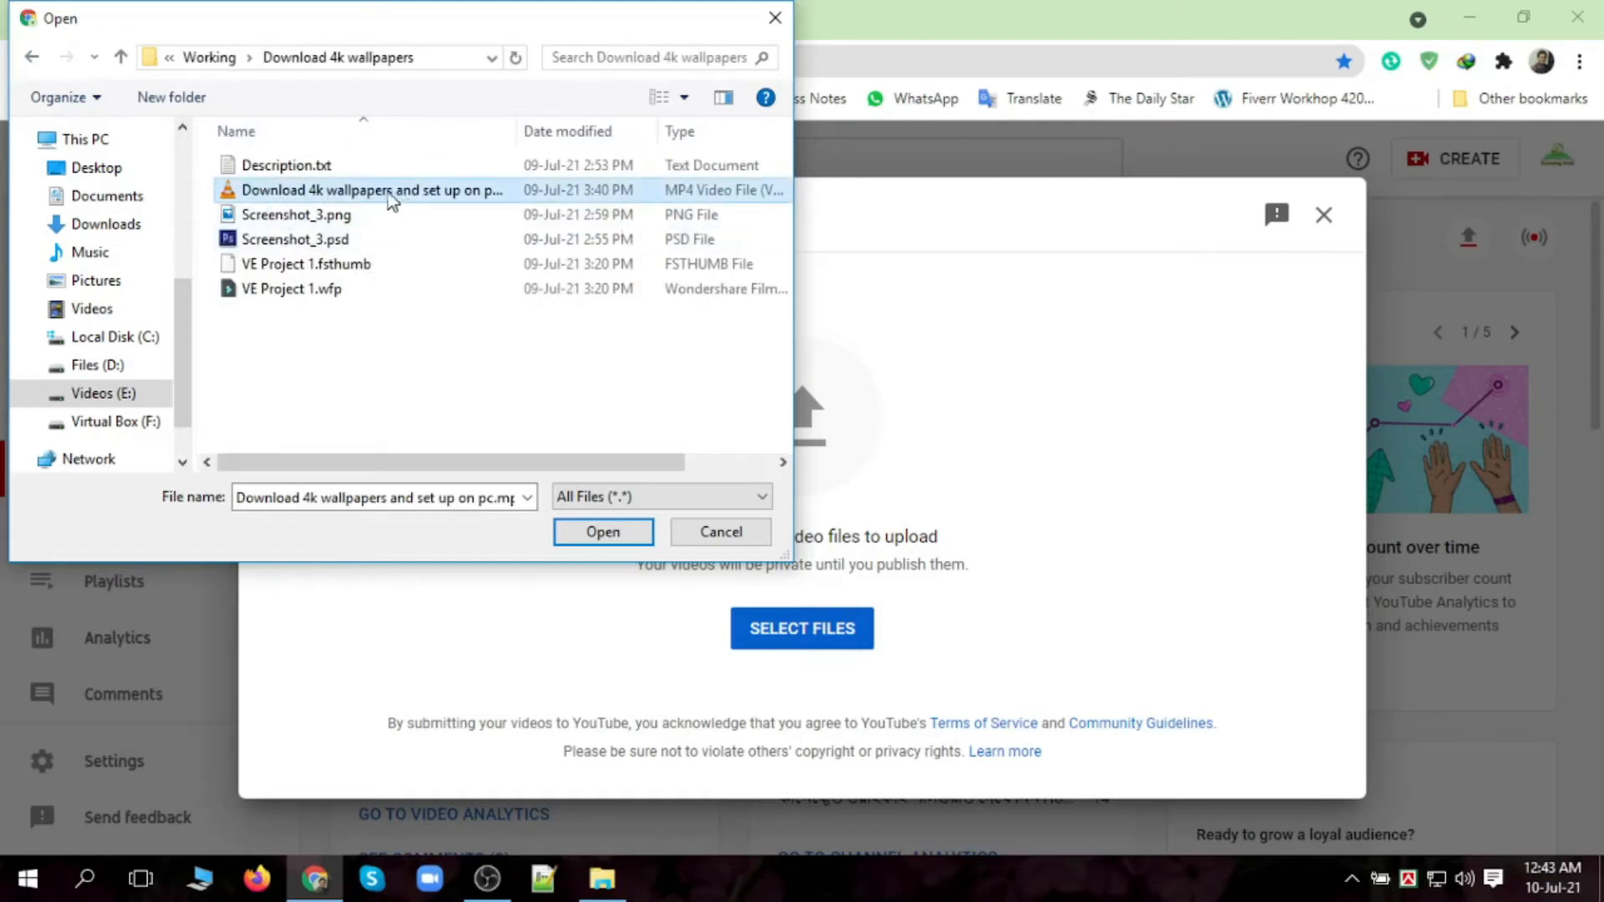
{"action": "left_click", "coordinate": [600, 538]}
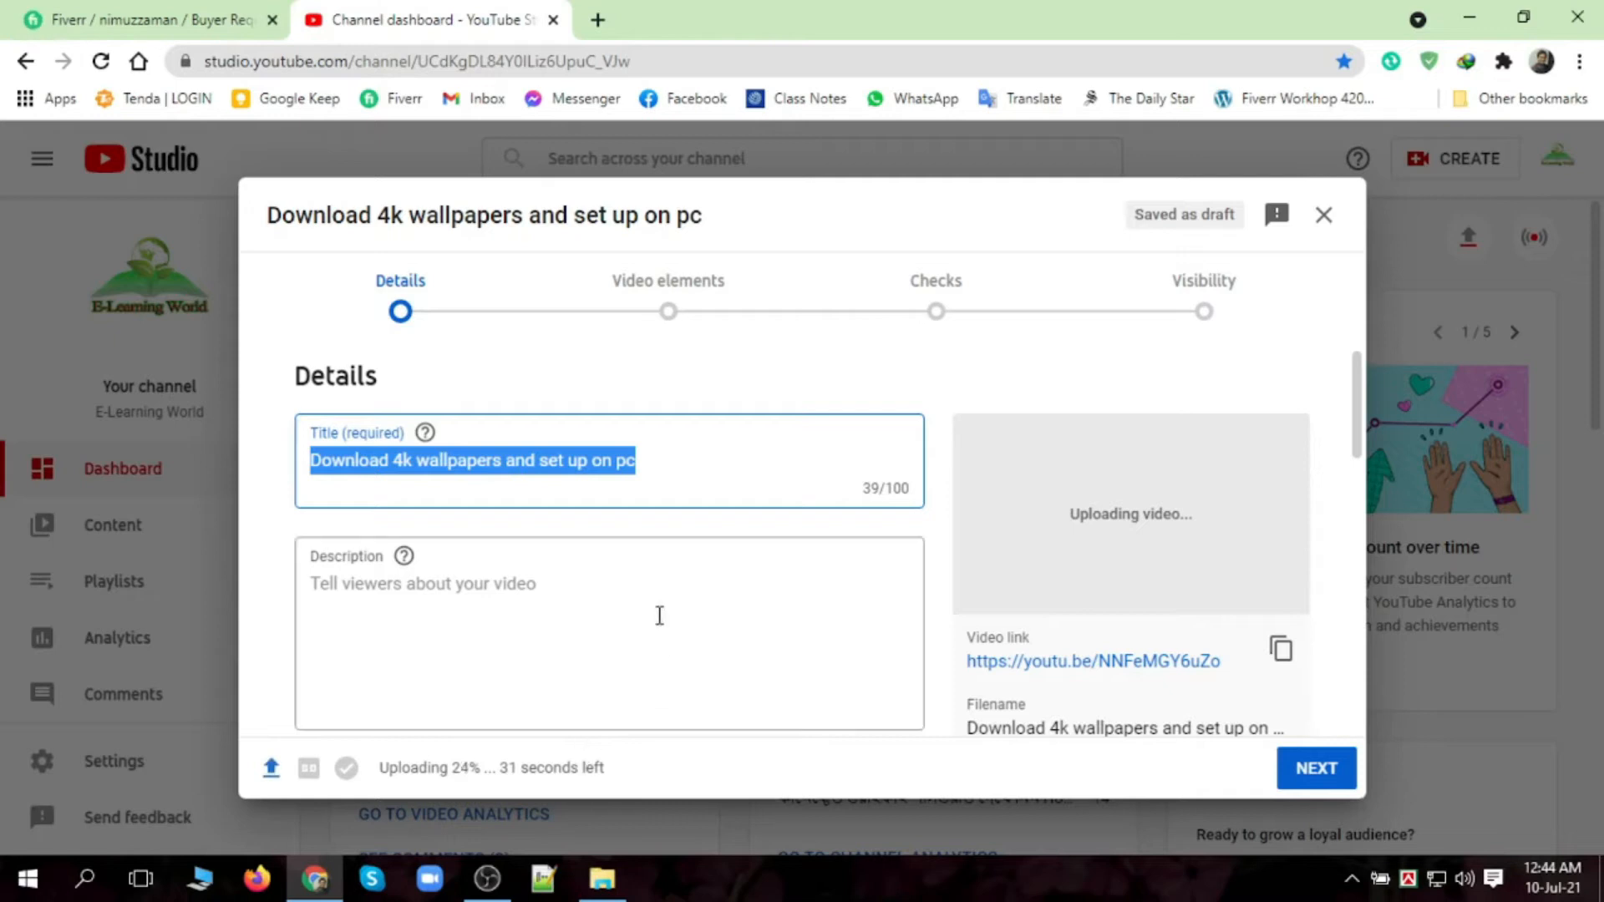
- Switch to Notepad++, look through the notes new 1, new 2 and new 3, and close the editor
{"action": "left_click", "coordinate": [663, 465]}
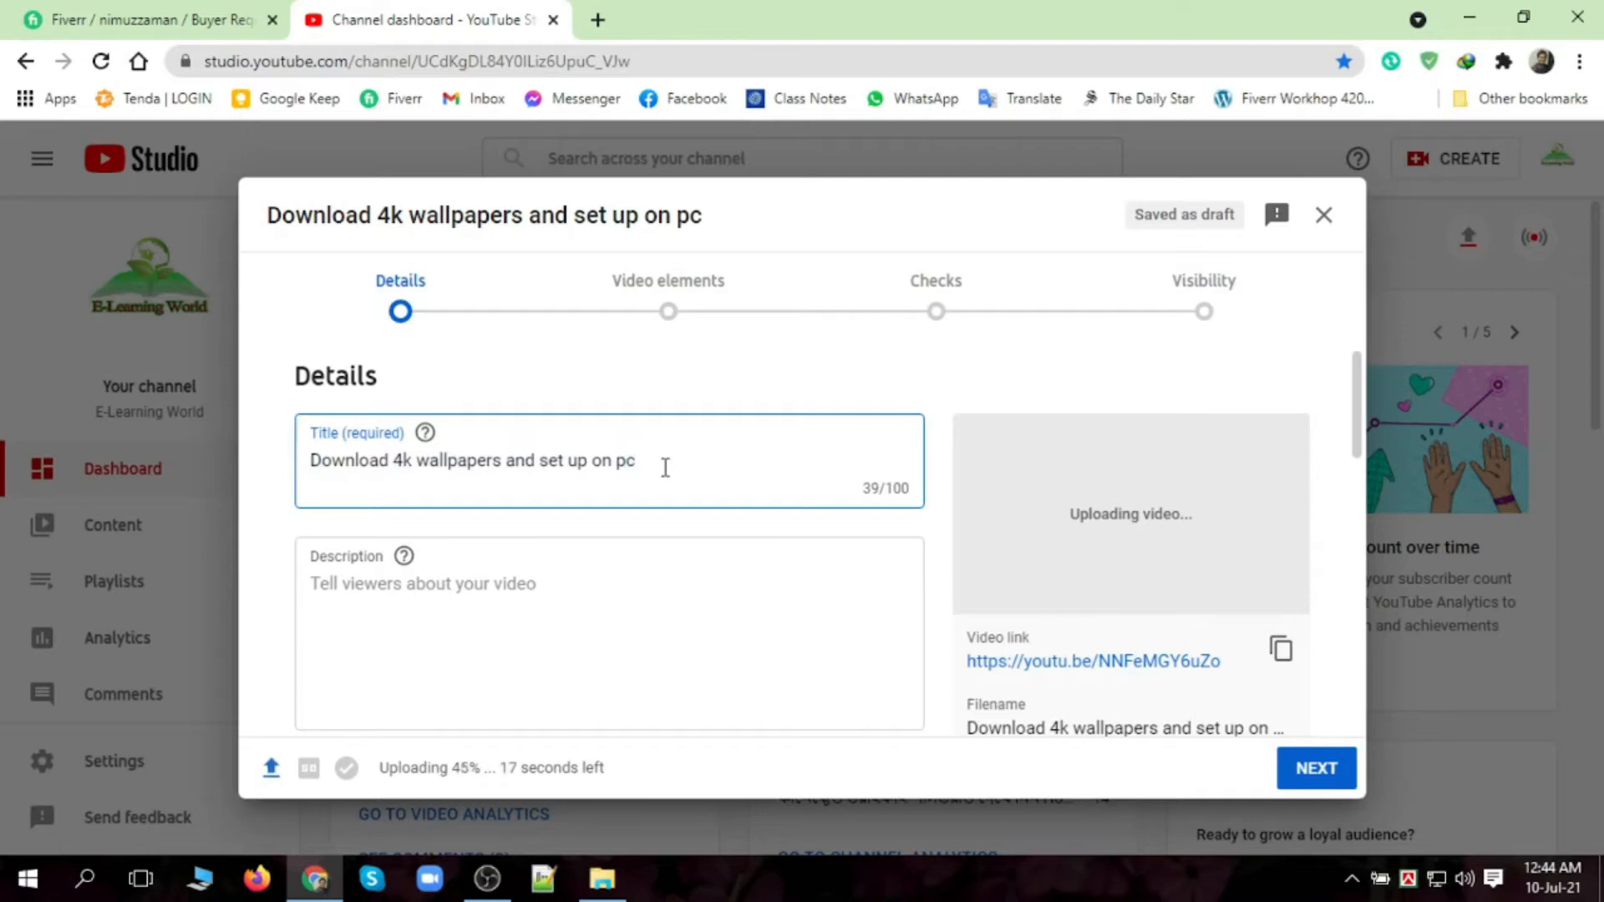
{"action": "left_click", "coordinate": [547, 877]}
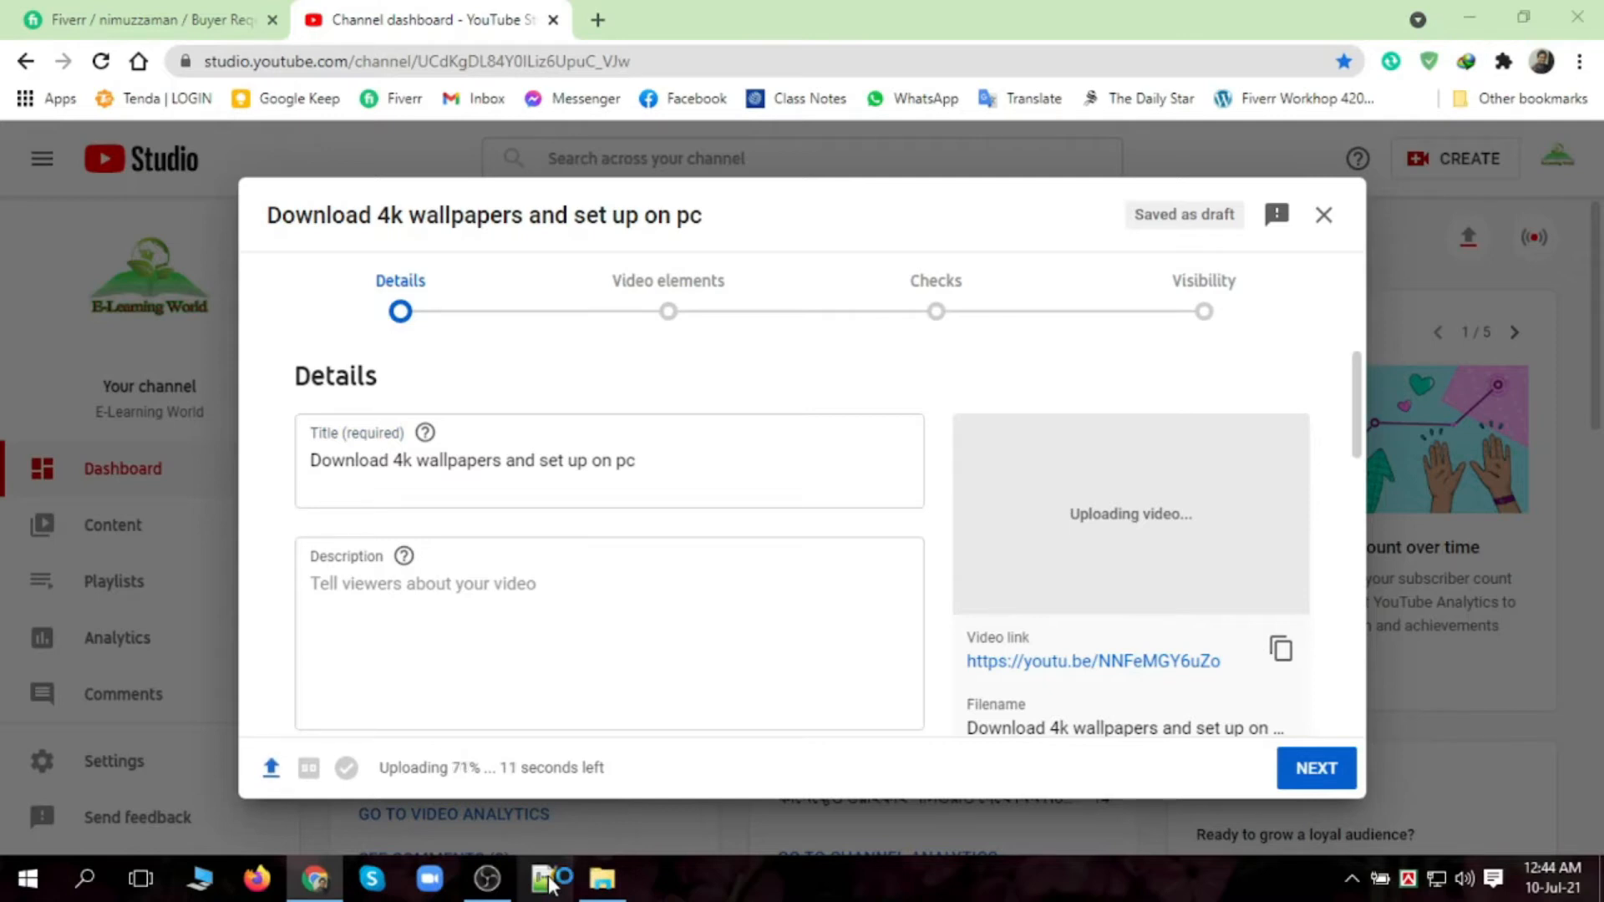
{"action": "left_click", "coordinate": [546, 879]}
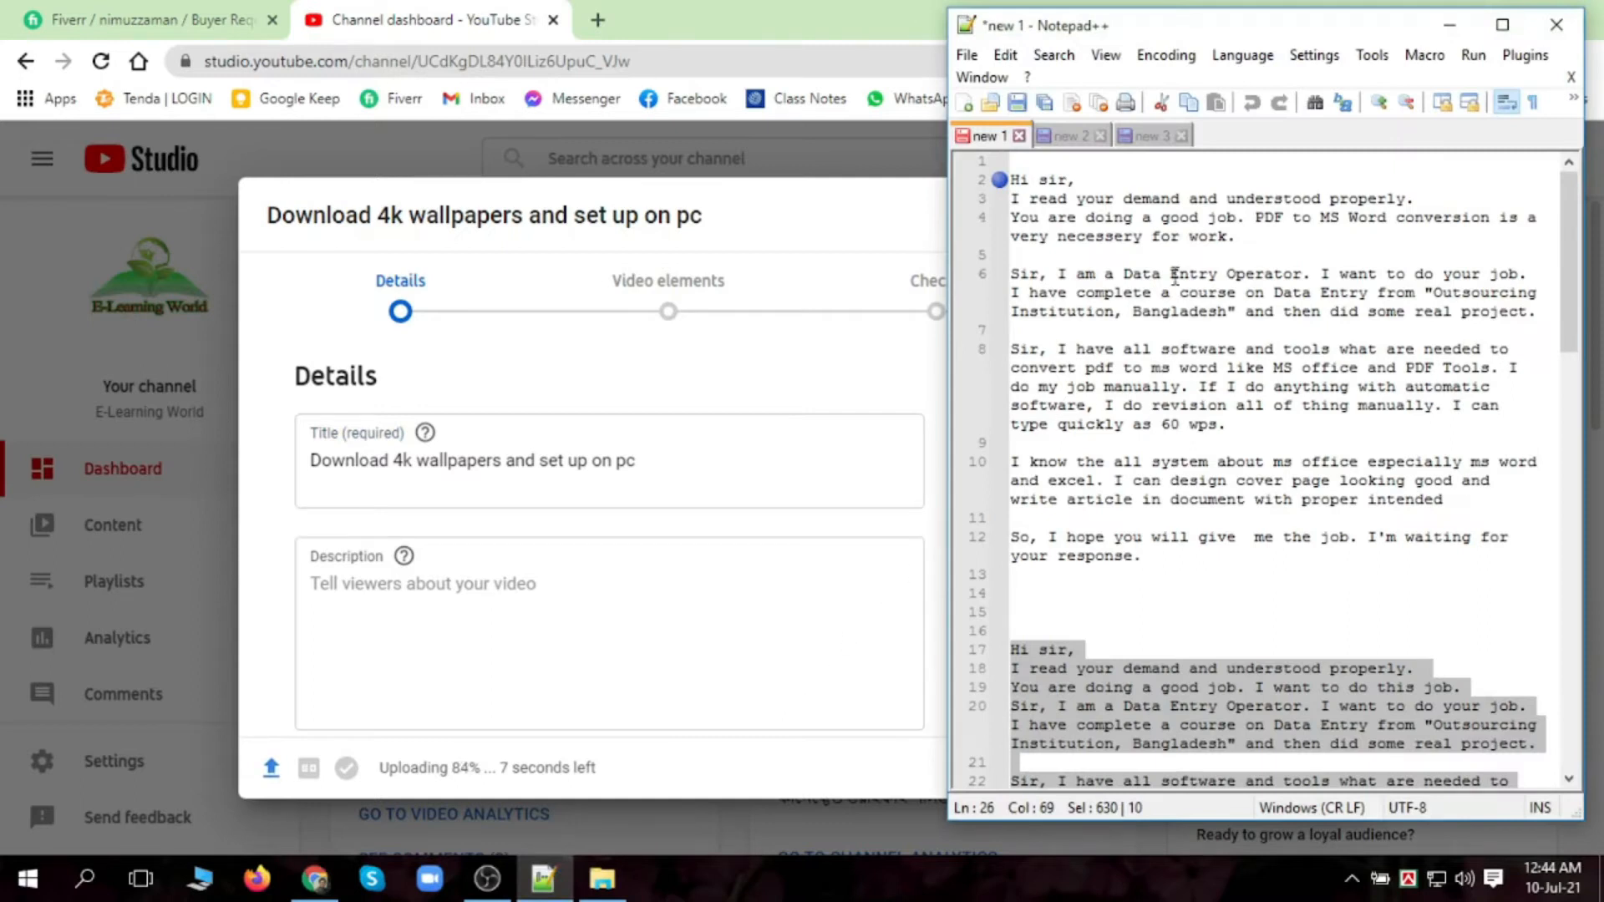
{"action": "left_click", "coordinate": [1151, 137]}
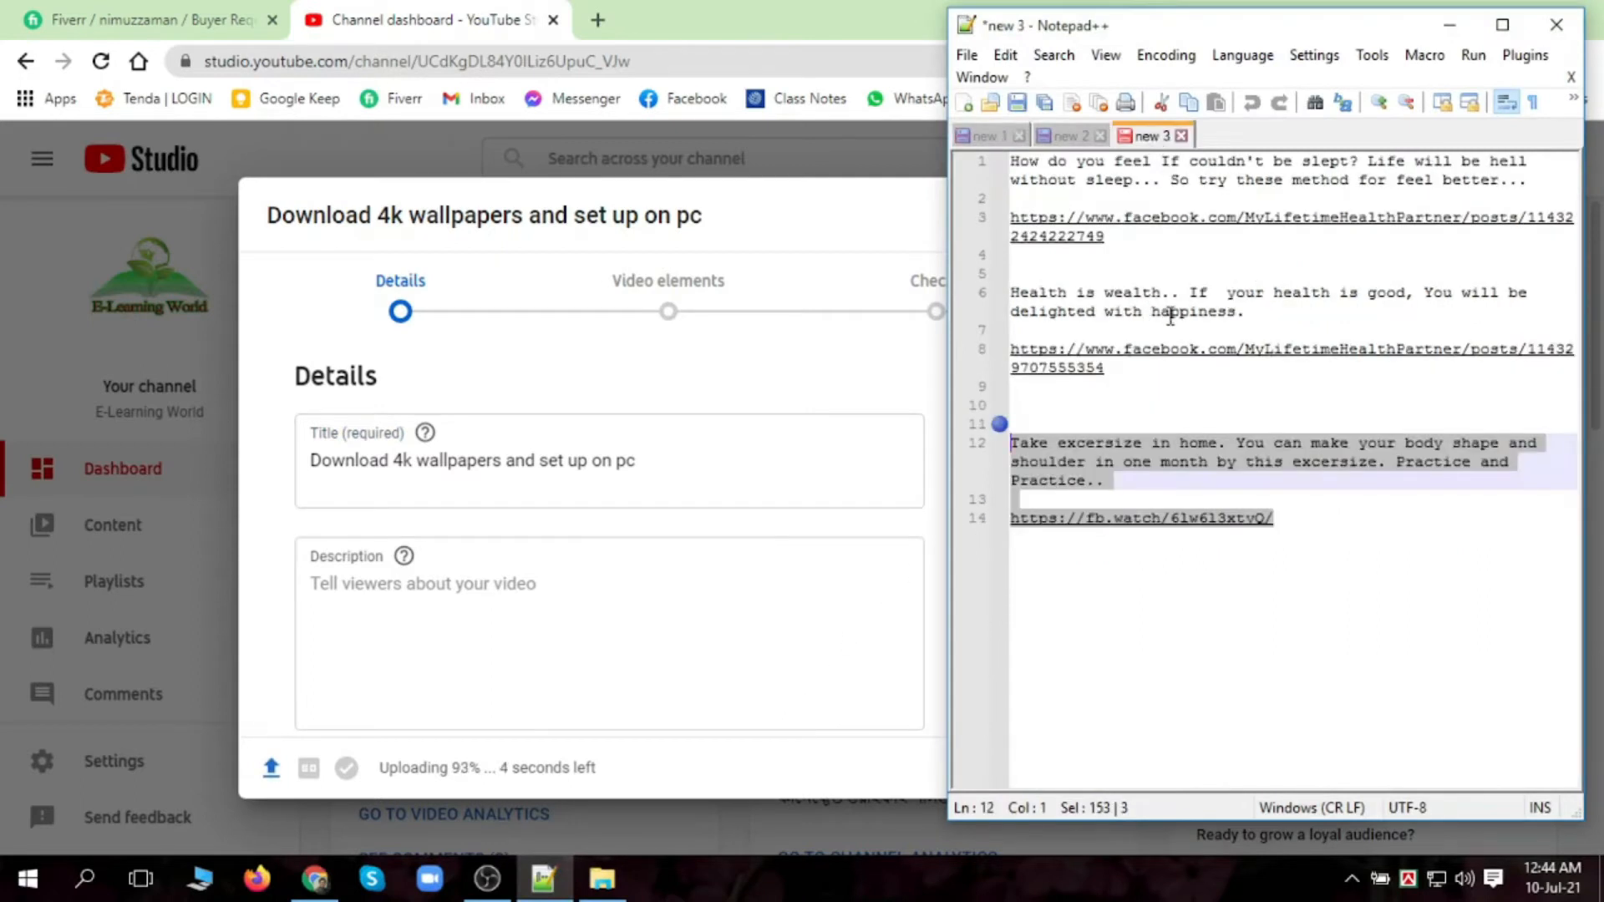
{"action": "left_click", "coordinate": [1073, 136]}
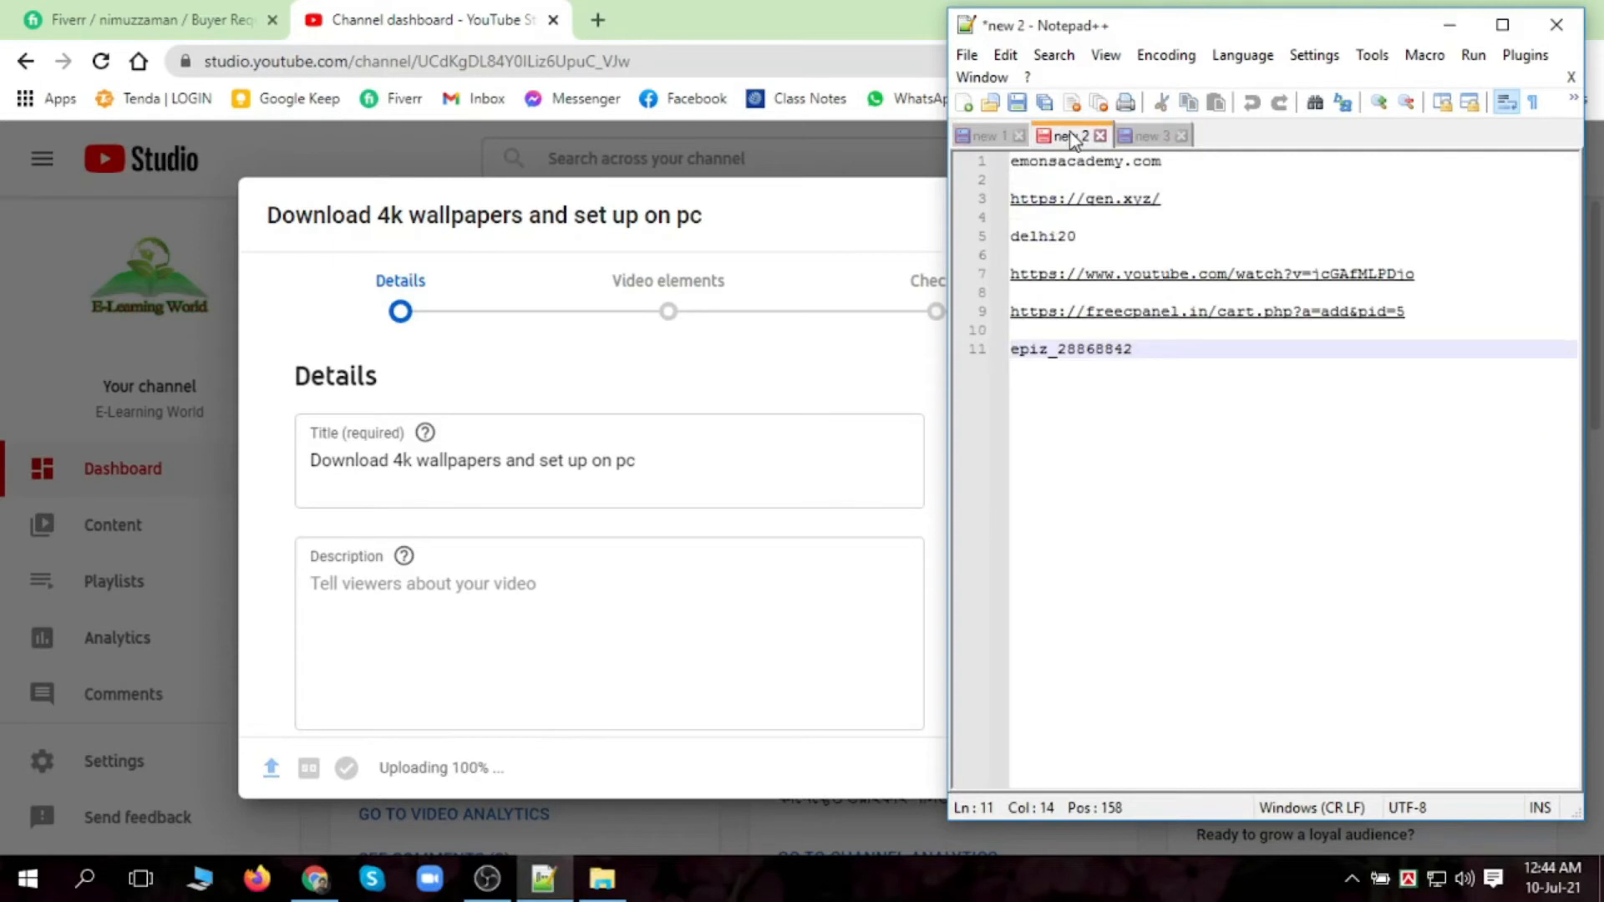
{"action": "left_click", "coordinate": [982, 151]}
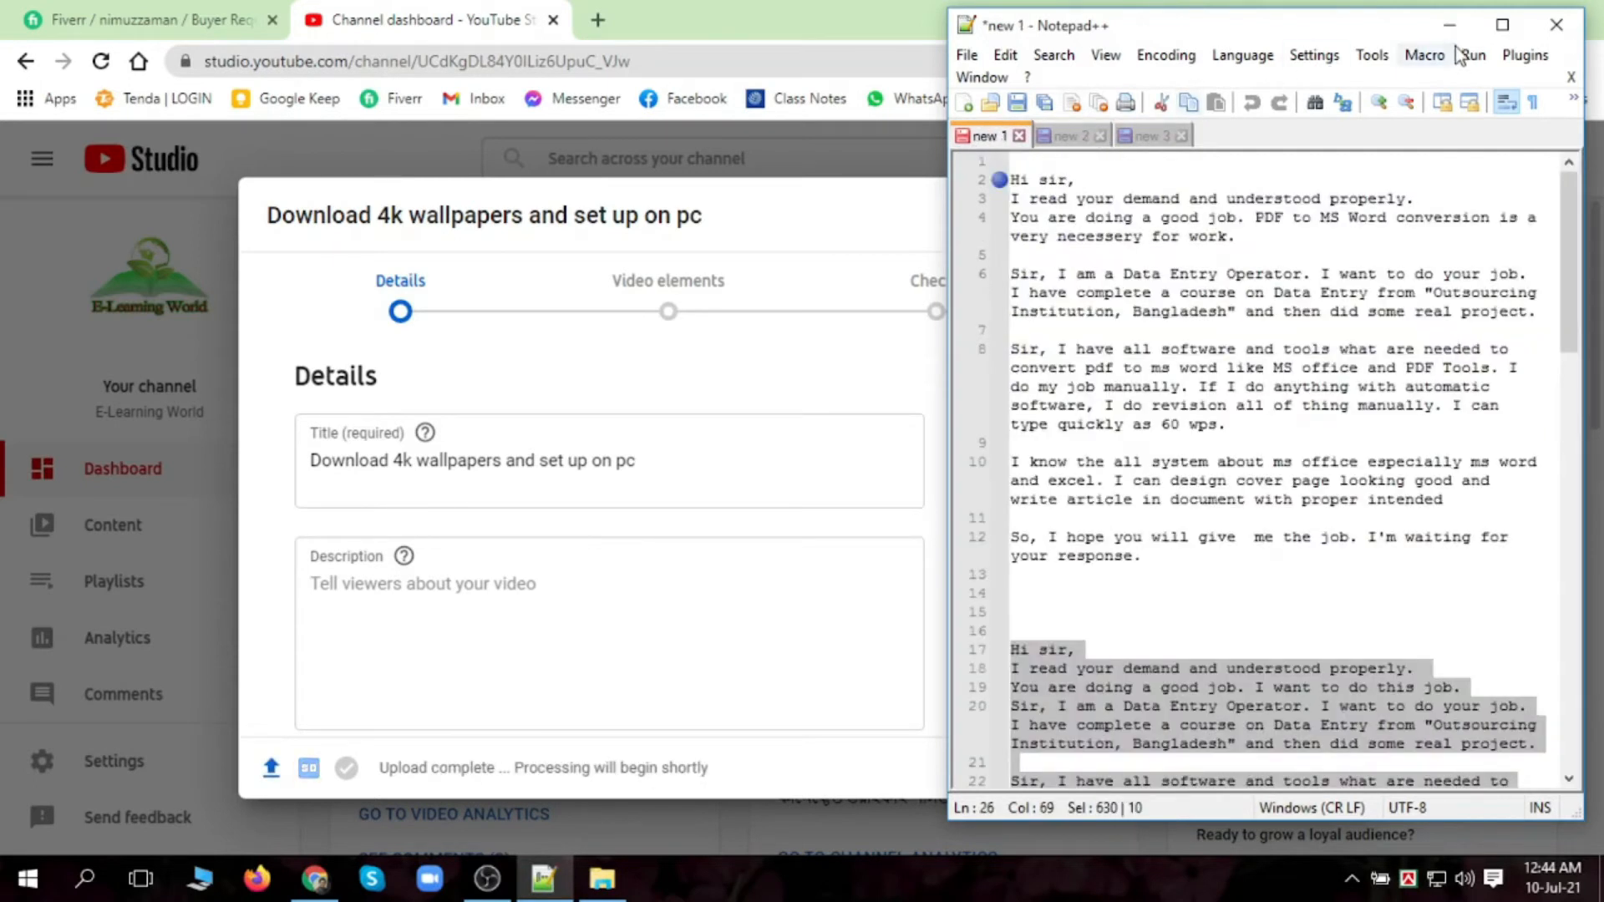
{"action": "left_click", "coordinate": [1556, 28]}
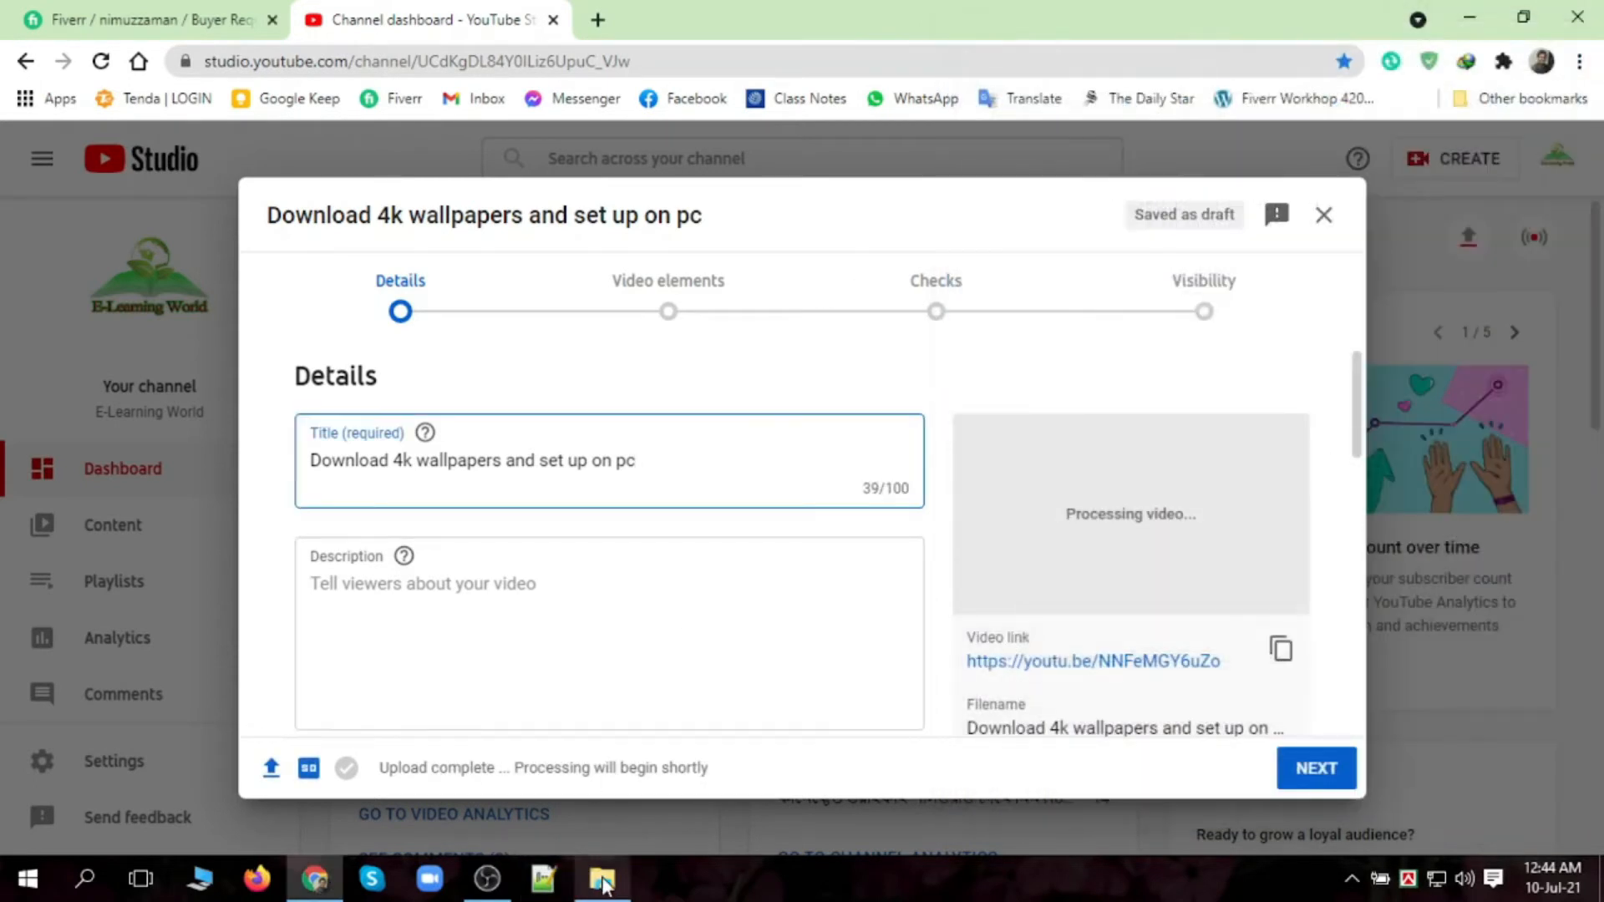
- View Description.txt from the Download 4k wallpapers folder in Notepad and close it
{"action": "left_click", "coordinate": [603, 879]}
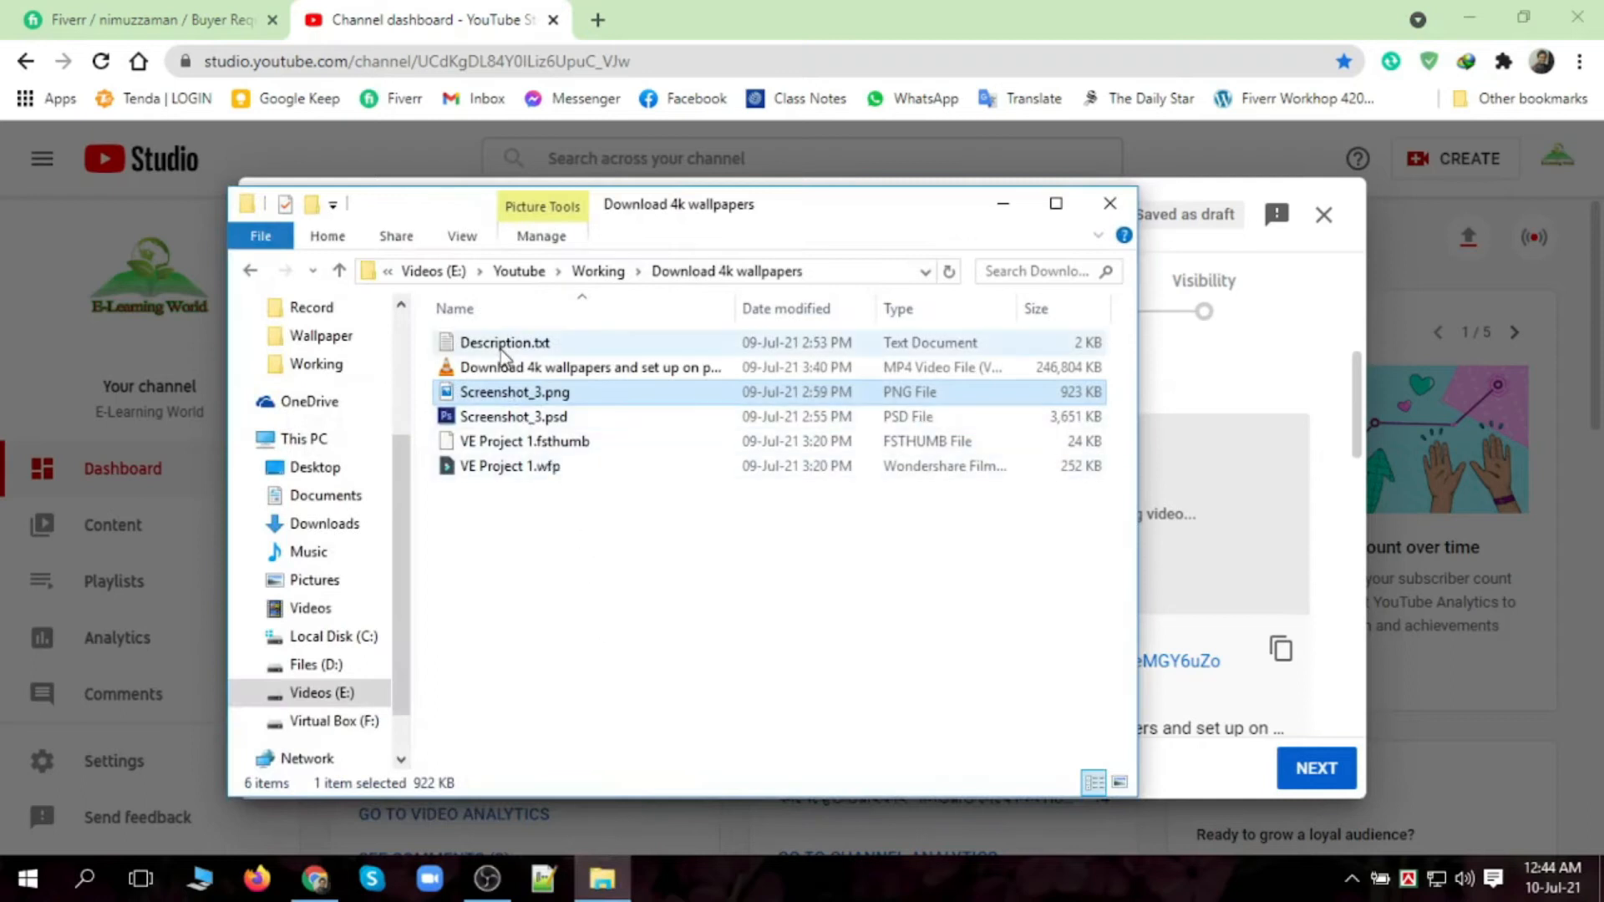
{"action": "double_click", "coordinate": [503, 349]}
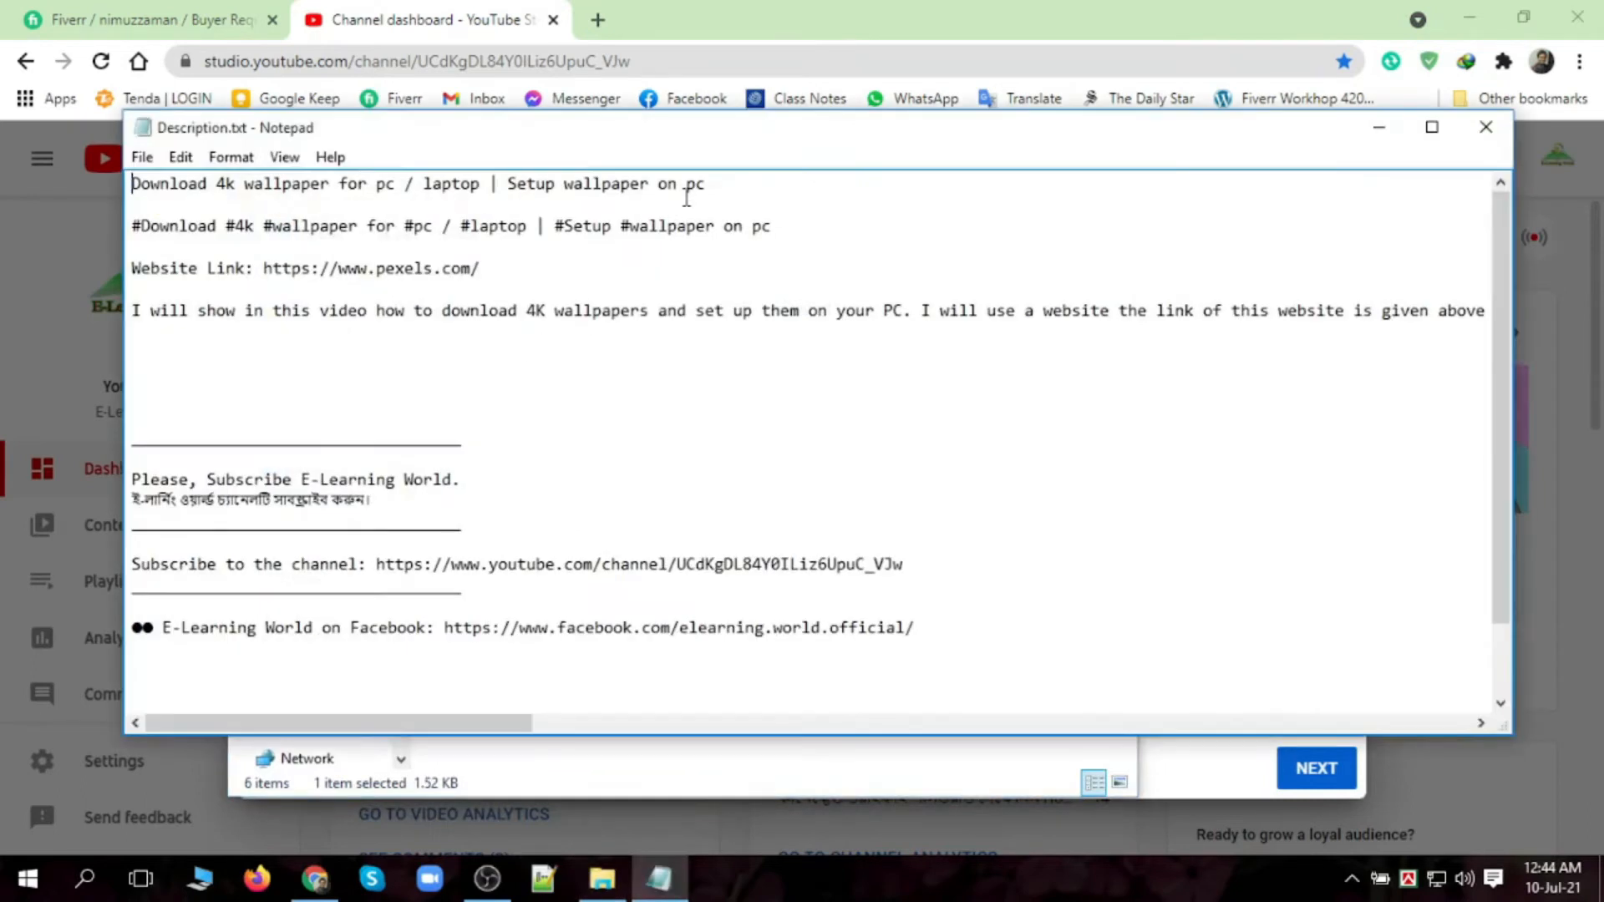
{"action": "left_click", "coordinate": [1486, 127]}
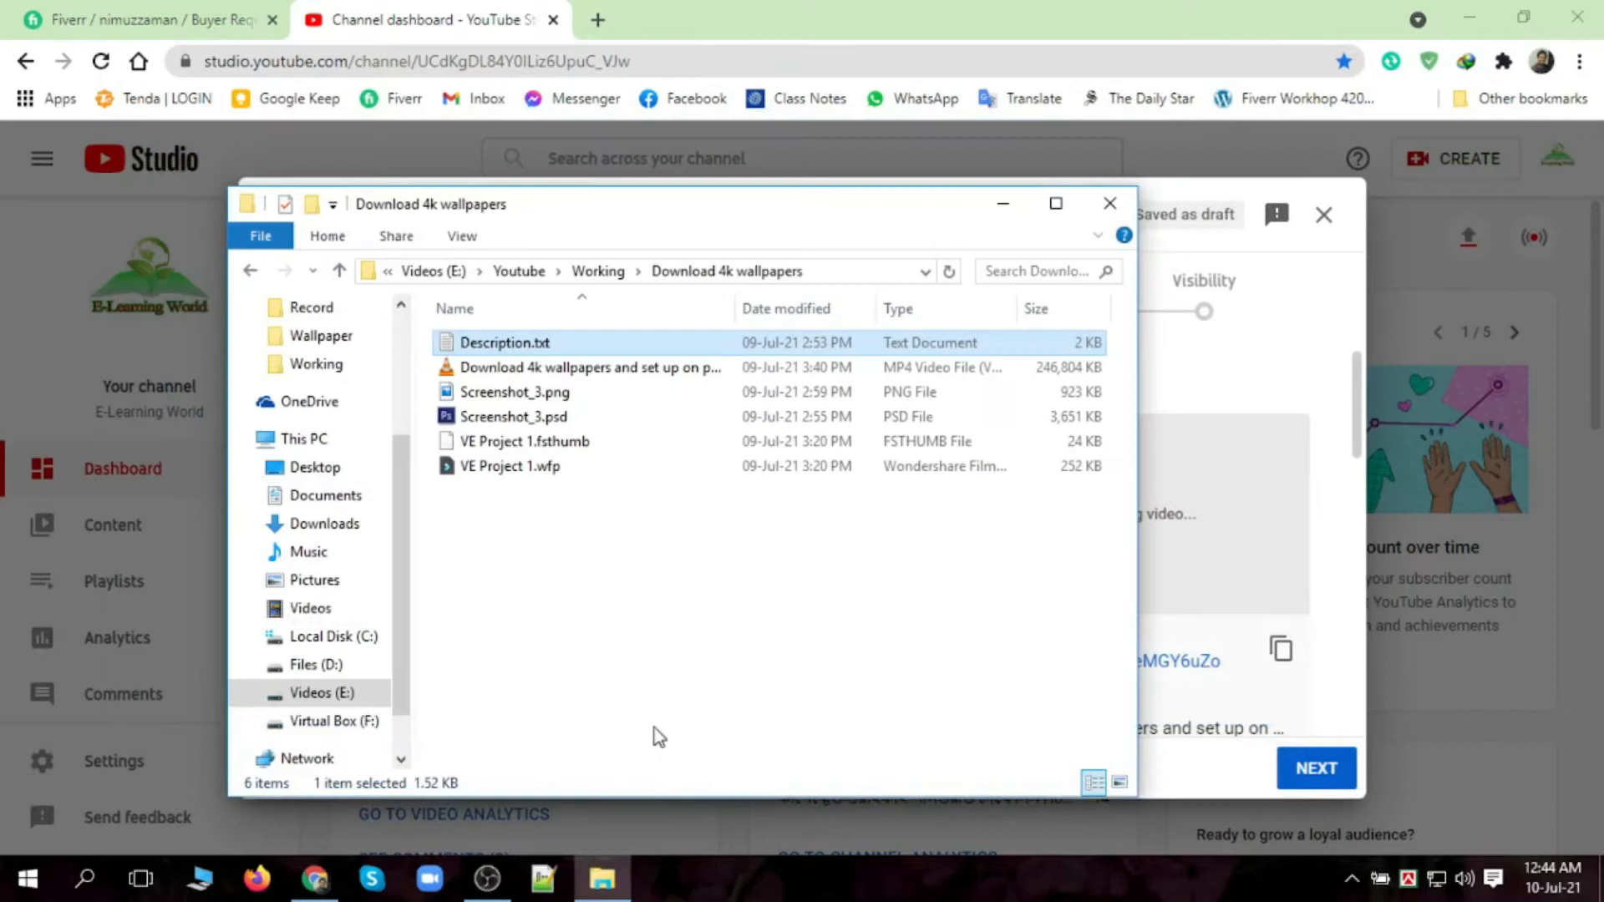
- Switch to Notepad++ and open Description.txt from the Download 4k wallpapers folder inside Youtube > Working
{"action": "left_click", "coordinate": [543, 878]}
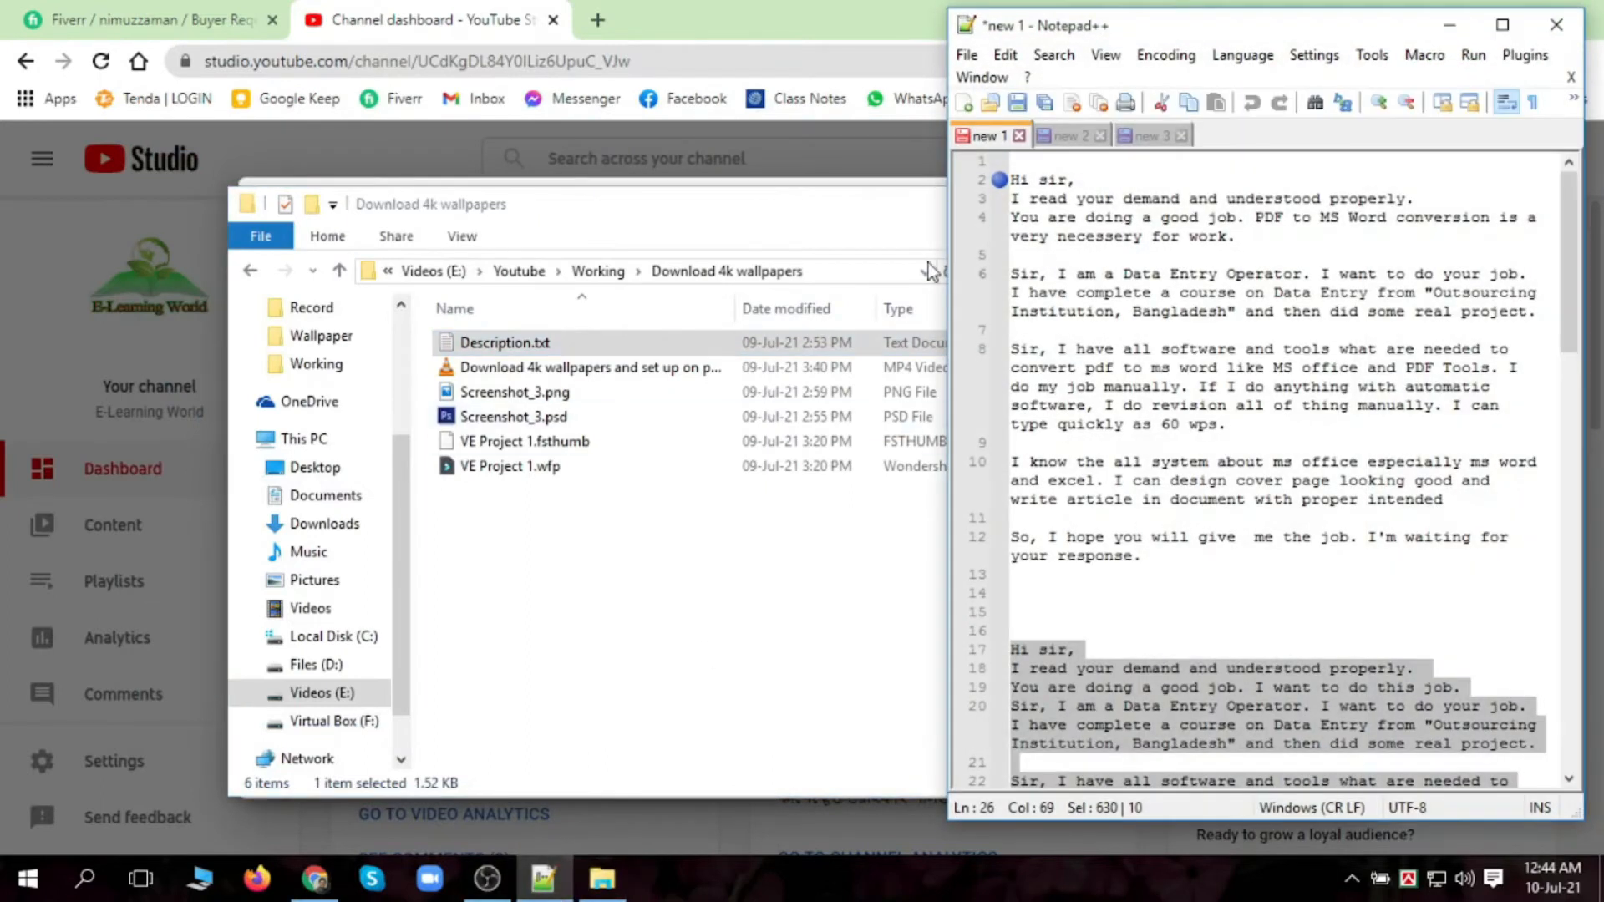
{"action": "left_click", "coordinate": [967, 55]}
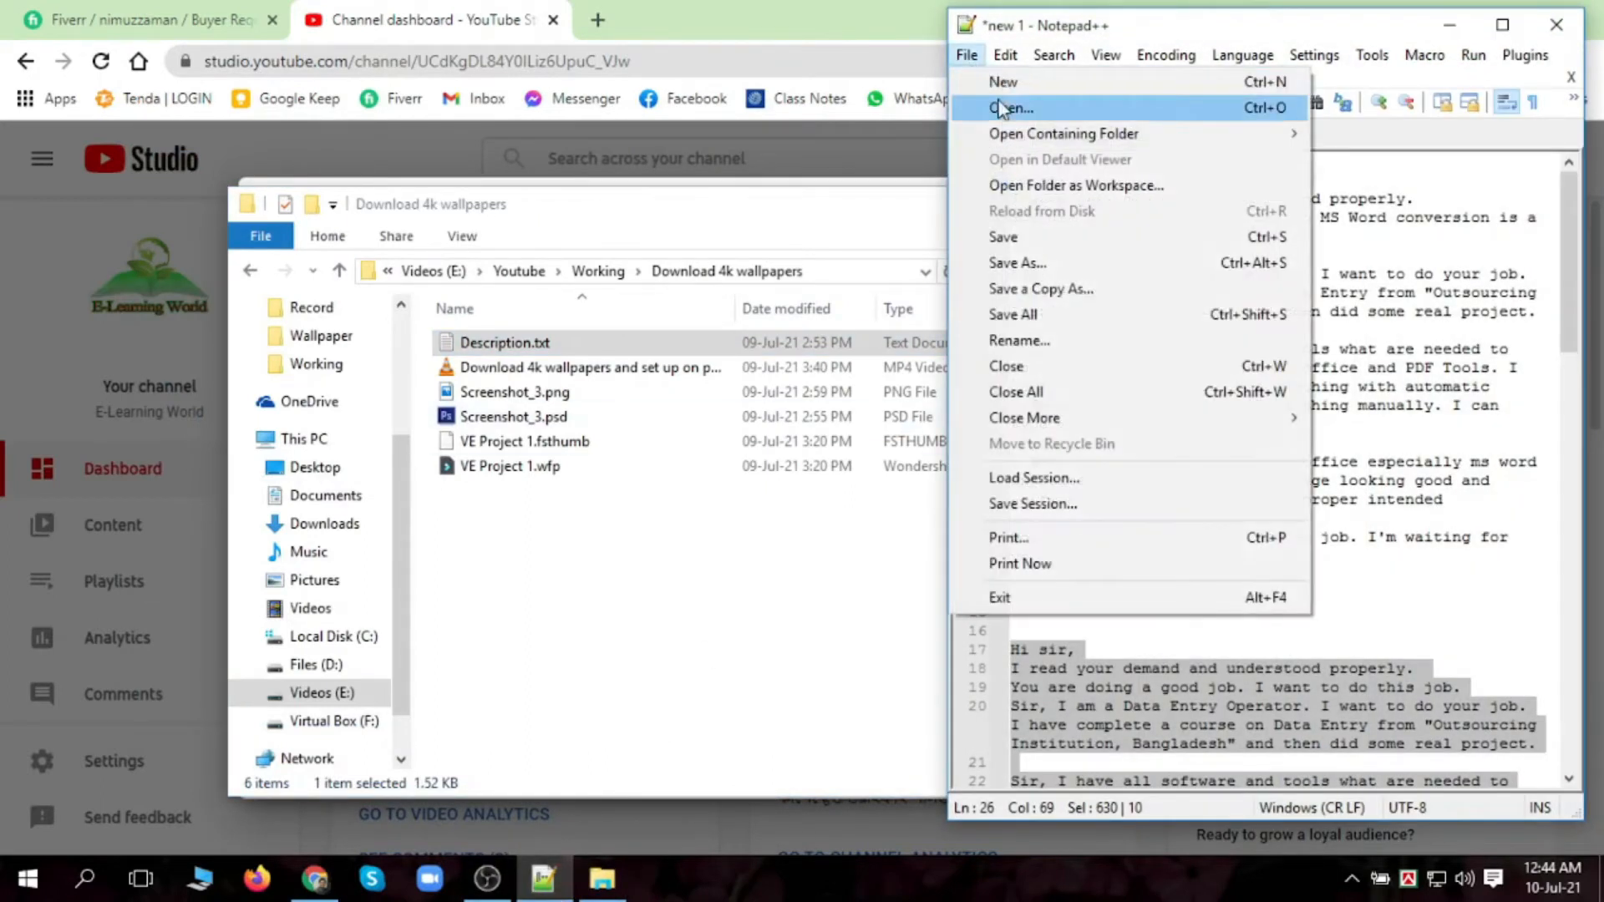
{"action": "left_click", "coordinate": [1000, 107]}
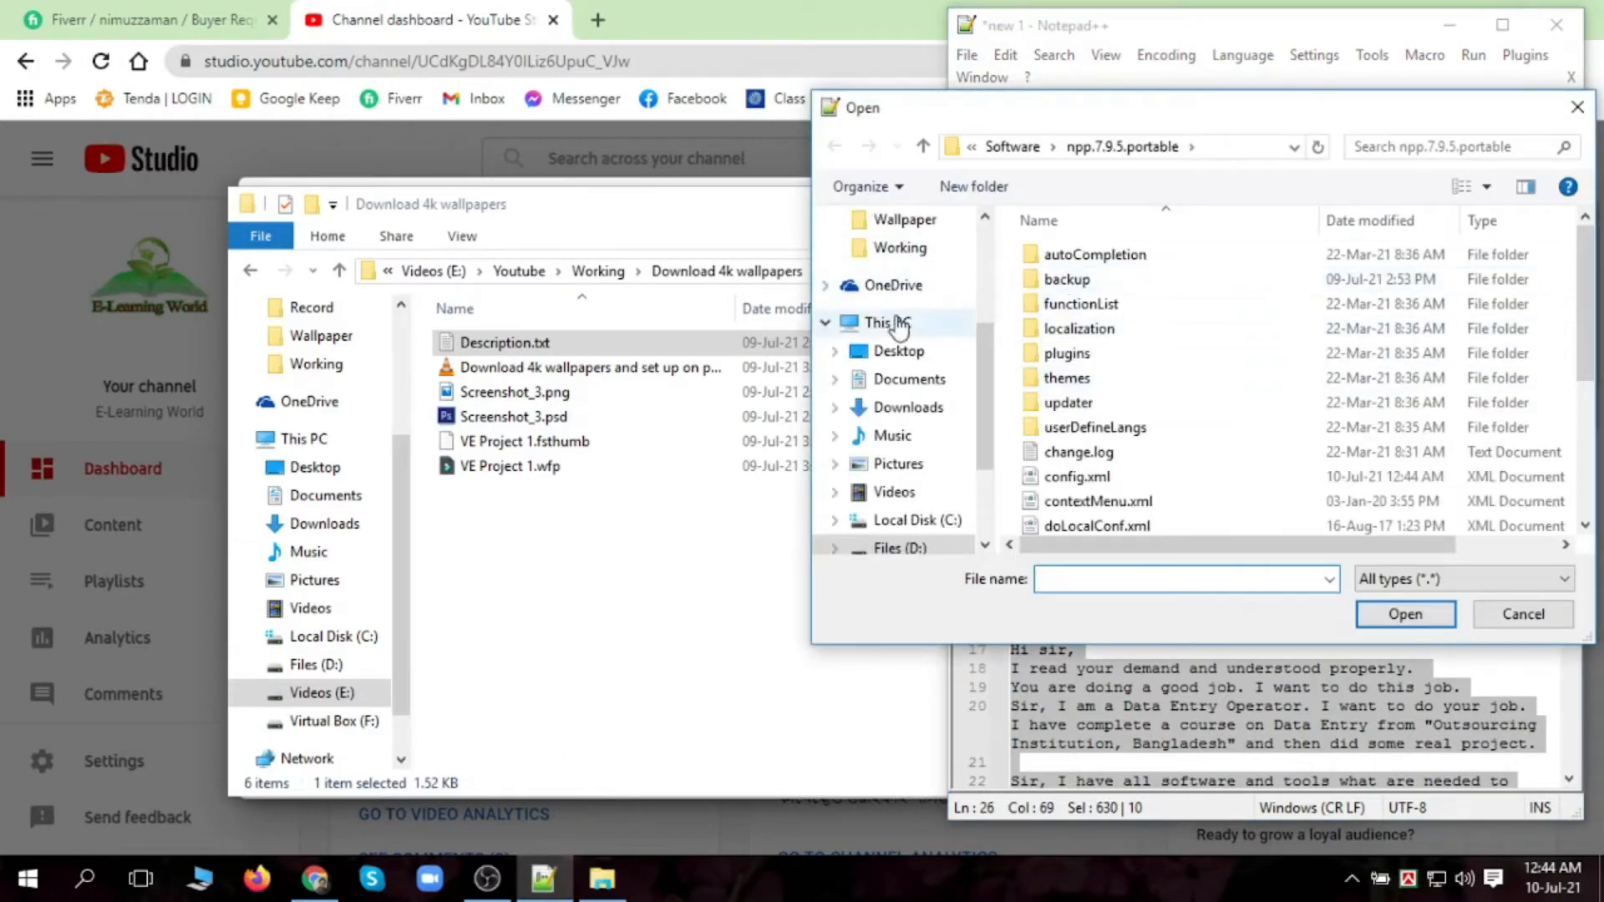
{"action": "left_click", "coordinate": [901, 351]}
{"action": "scroll", "coordinate": [1151, 397], "scroll_direction": "down", "scroll_amount": 2}
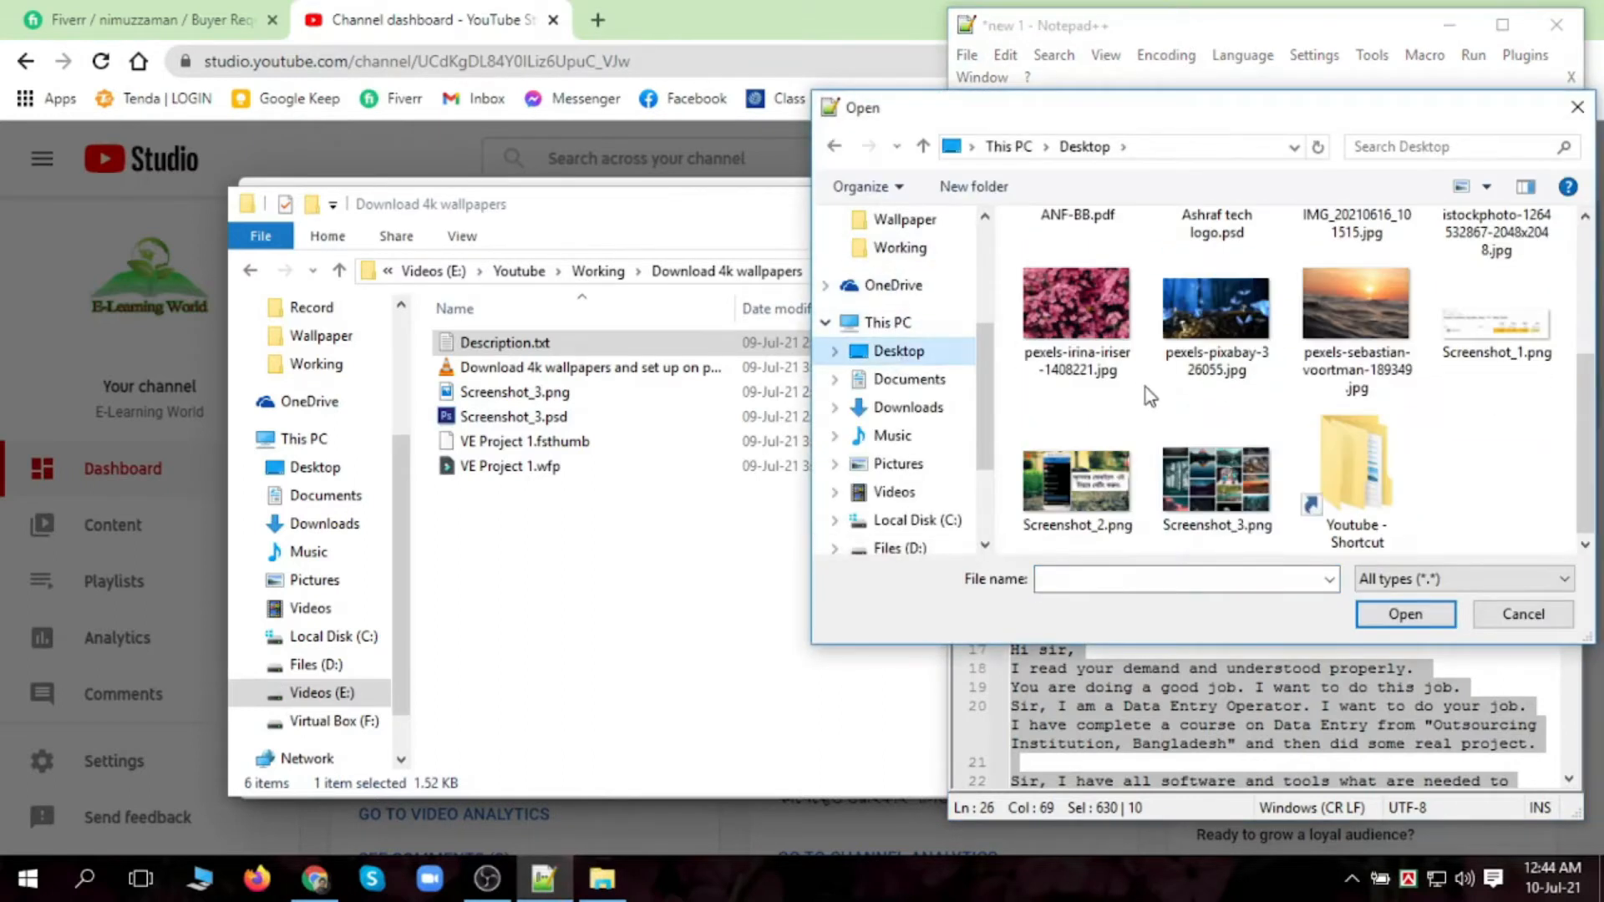
{"action": "double_click", "coordinate": [1344, 455]}
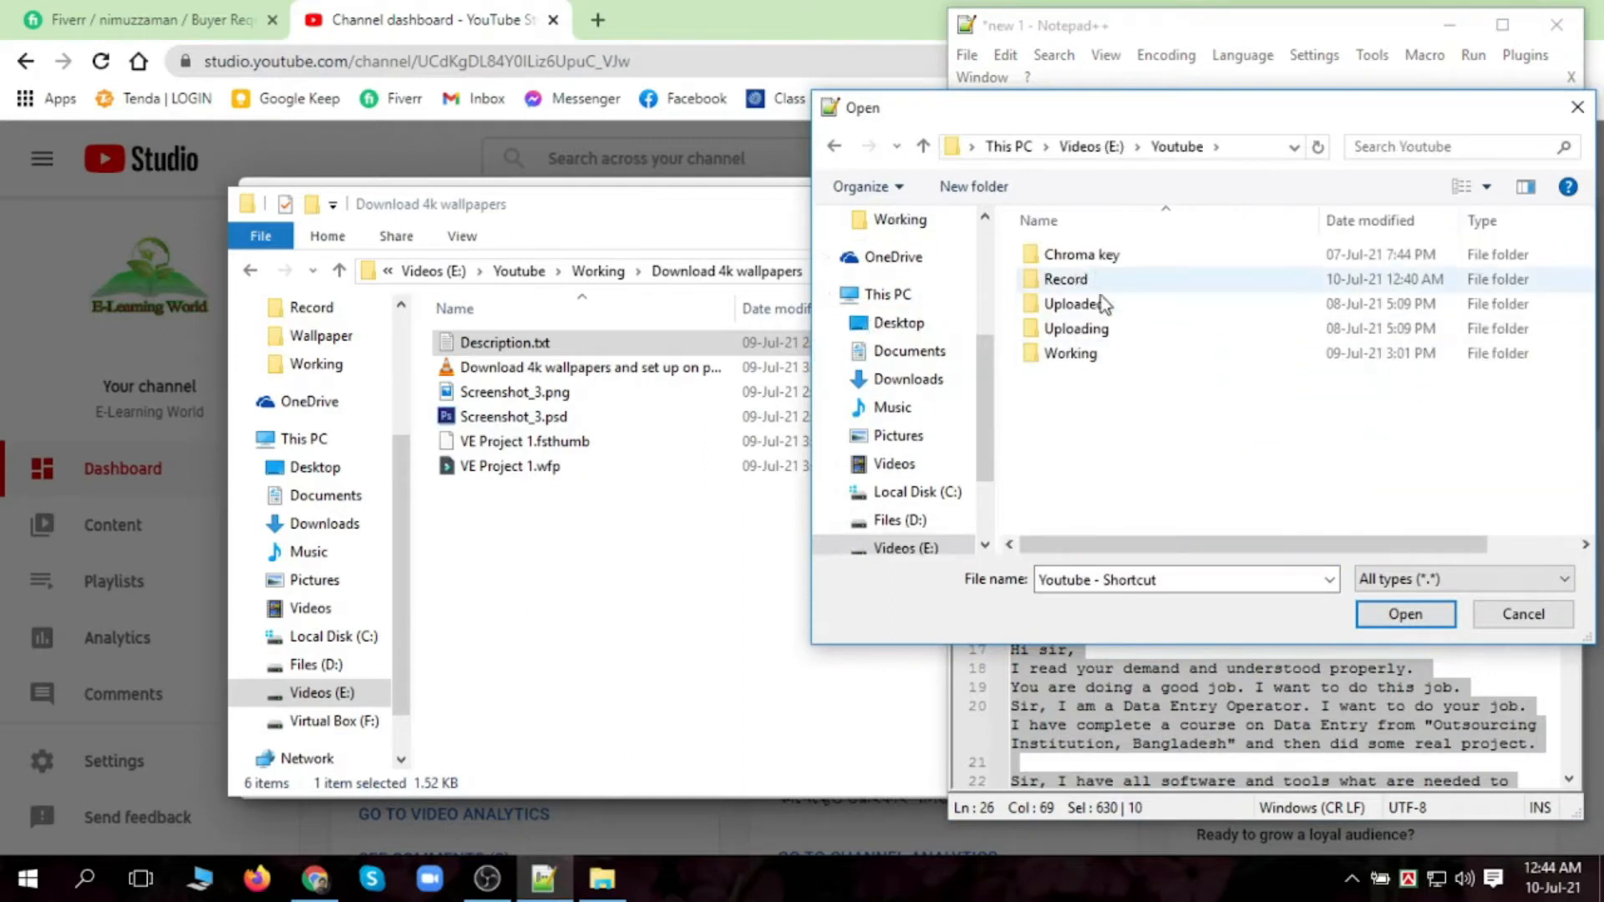
{"action": "double_click", "coordinate": [1071, 353]}
{"action": "double_click", "coordinate": [1086, 324]}
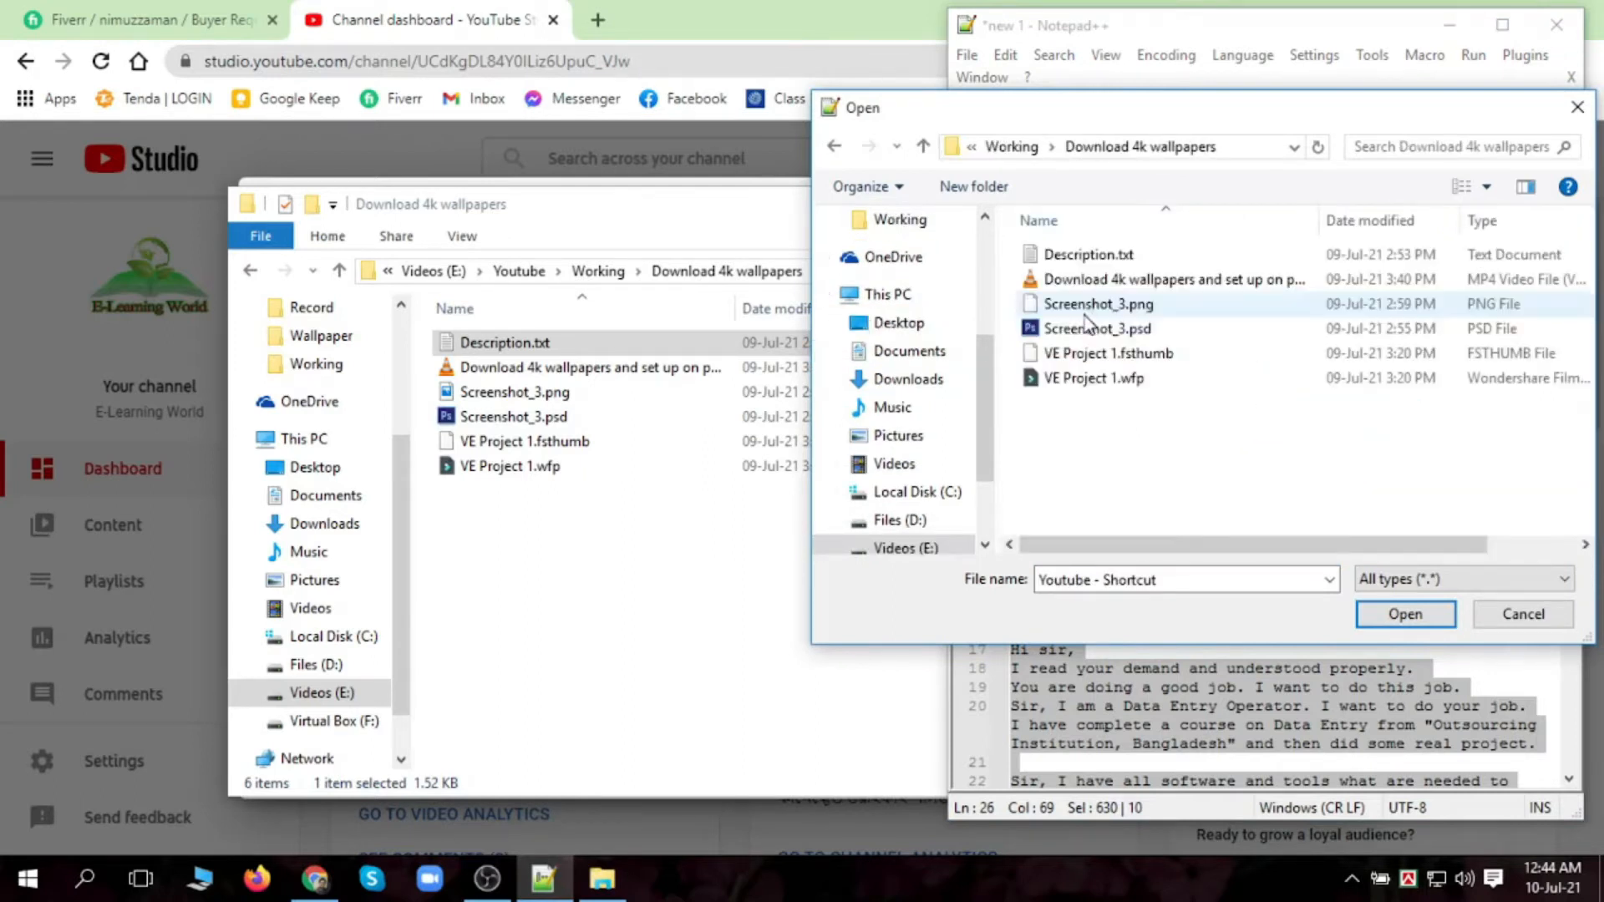
{"action": "left_click", "coordinate": [1076, 259]}
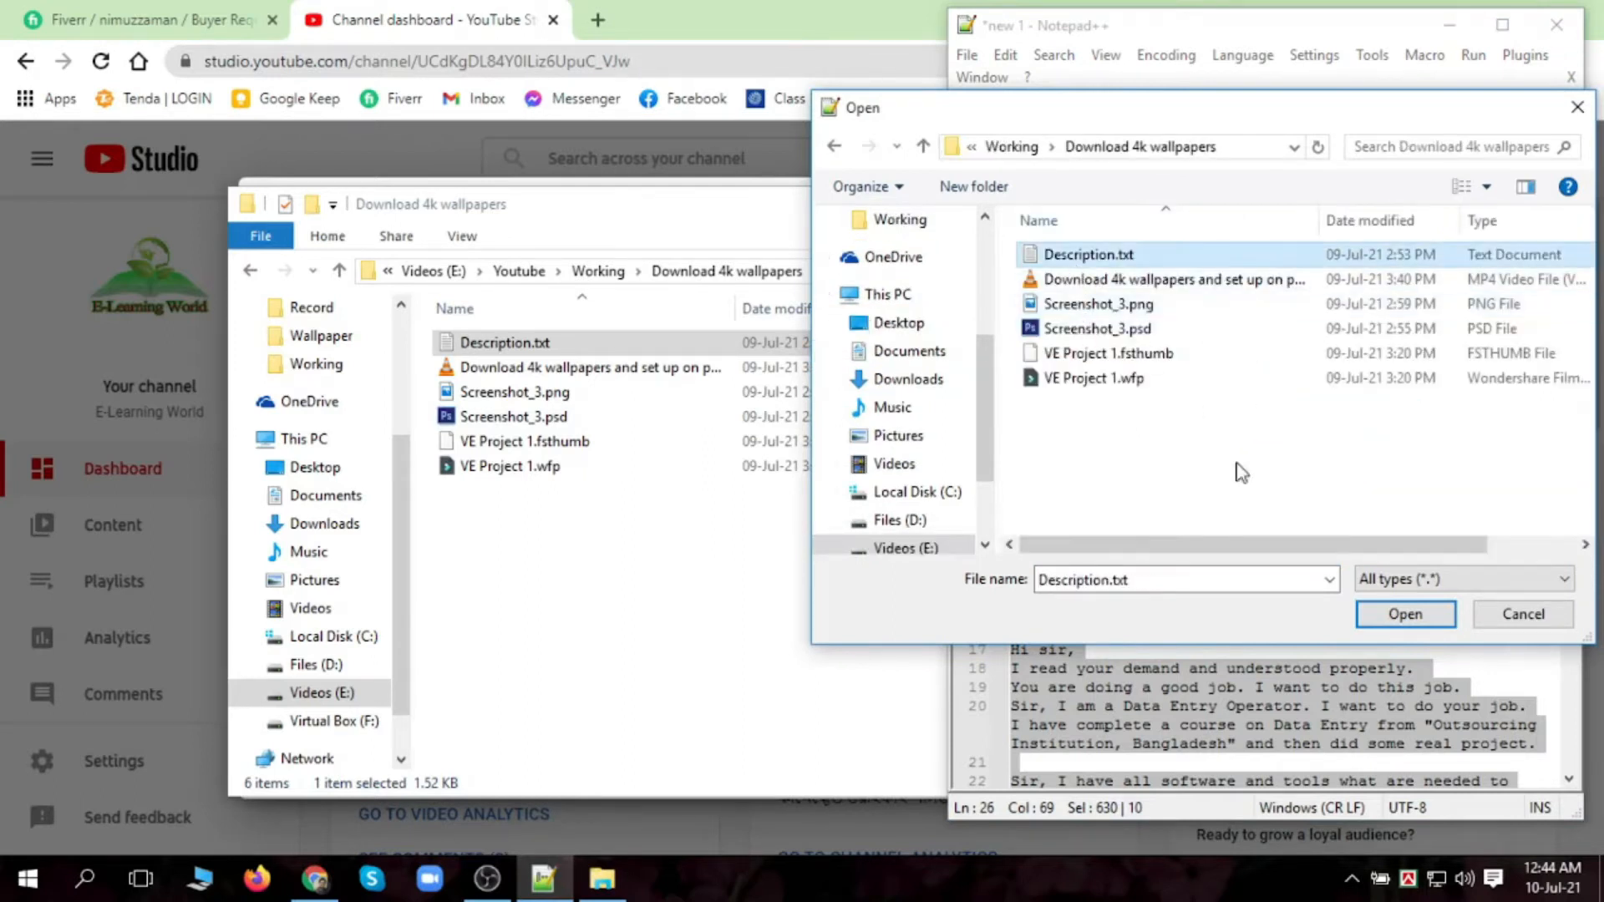
{"action": "left_click", "coordinate": [1394, 619]}
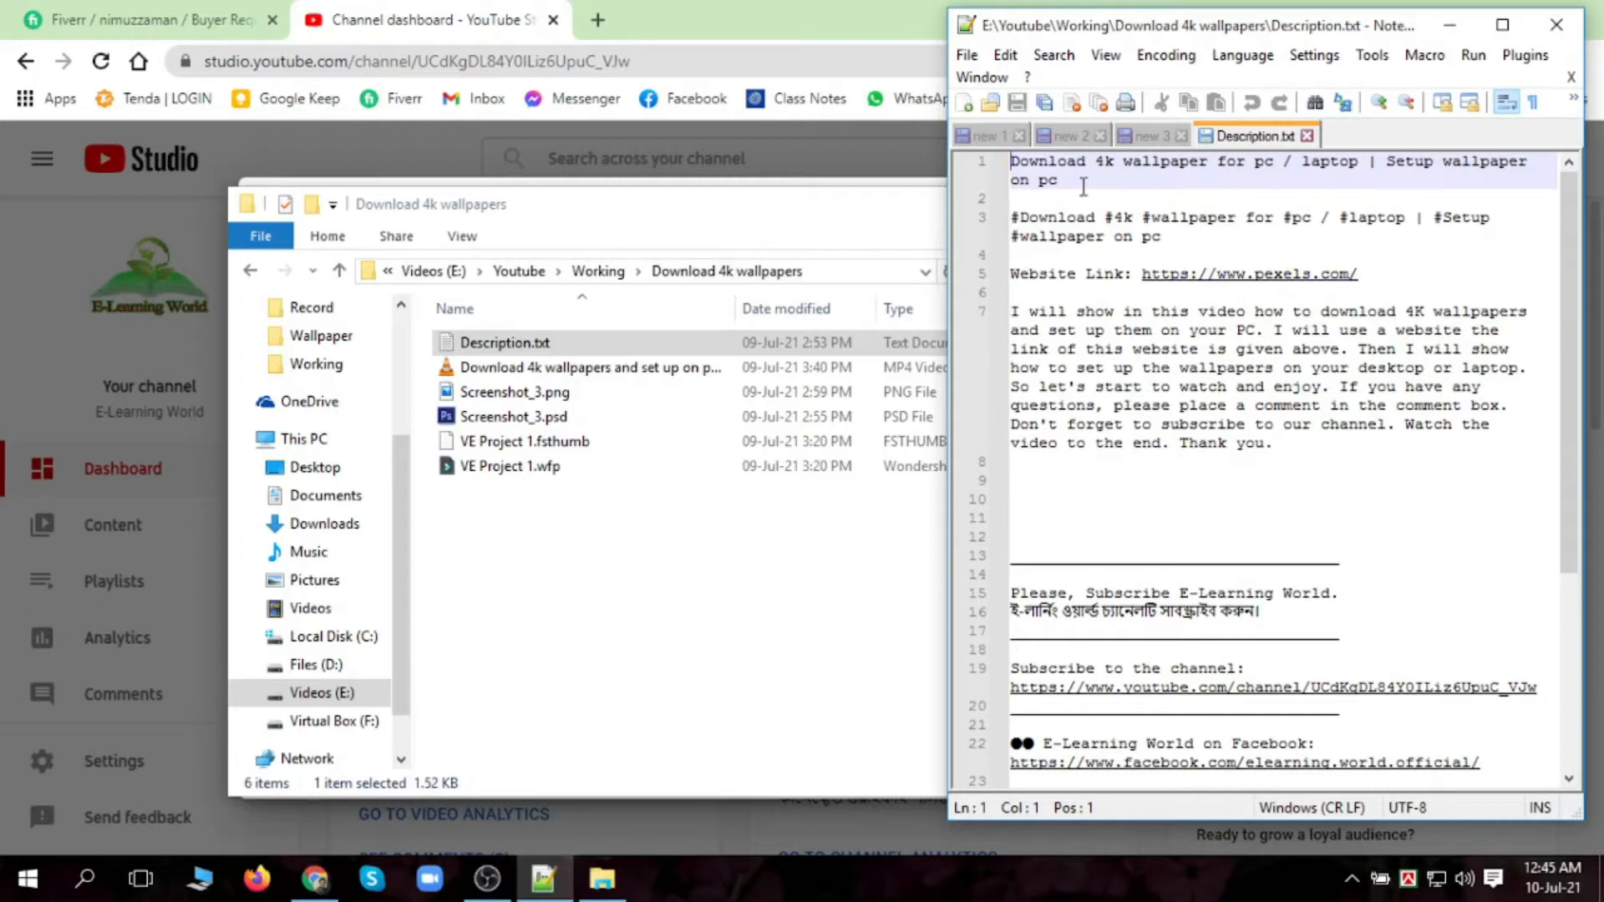
- Copy the first line of Description.txt and replace the video title with "Download 4k wallpaper for pc / laptop | Setup wallpaper on pc"
{"action": "left_click_drag", "start_coordinate": [1059, 183], "coordinate": [1009, 162]}
{"action": "key", "text": "ctrl+c"}
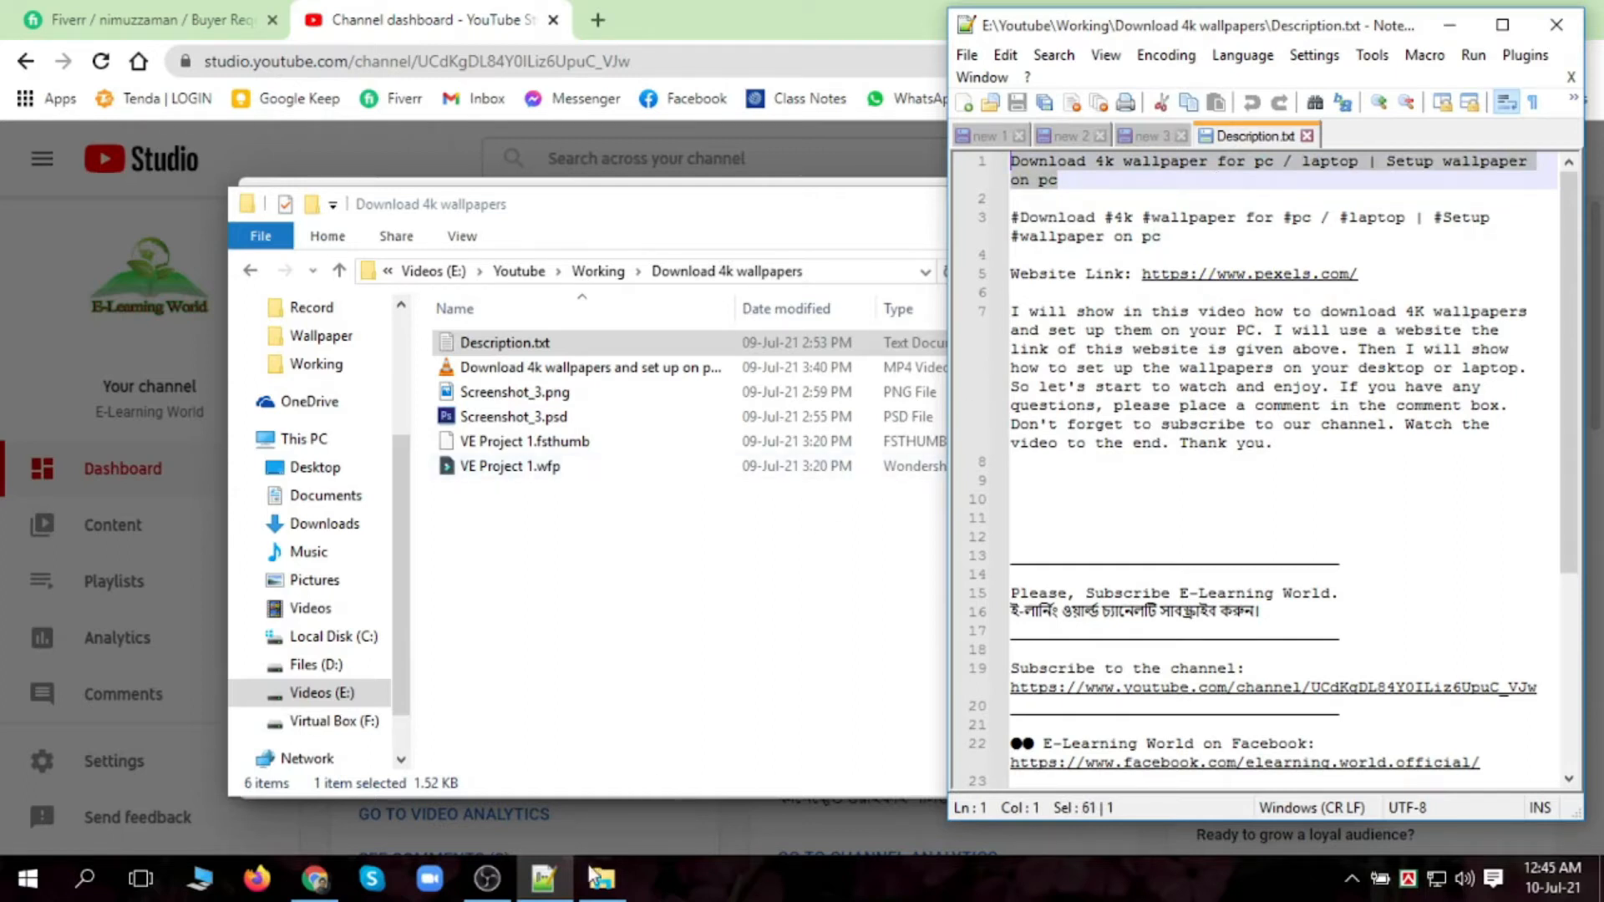
{"action": "left_click", "coordinate": [543, 877]}
{"action": "left_click", "coordinate": [596, 881]}
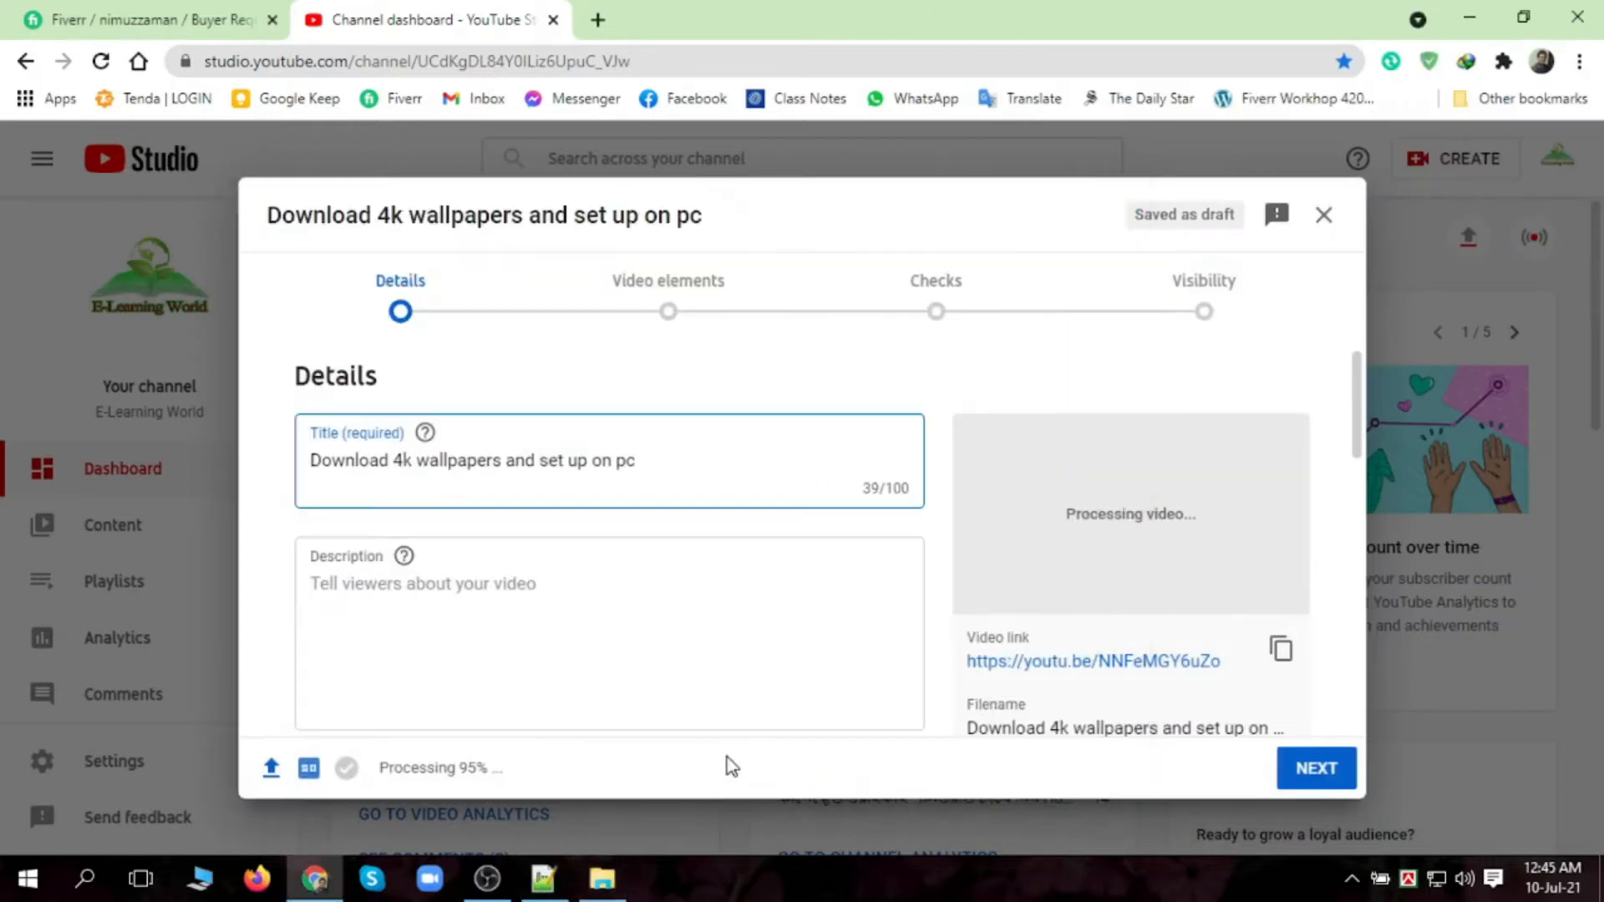
{"action": "left_click_drag", "start_coordinate": [649, 454], "coordinate": [278, 453]}
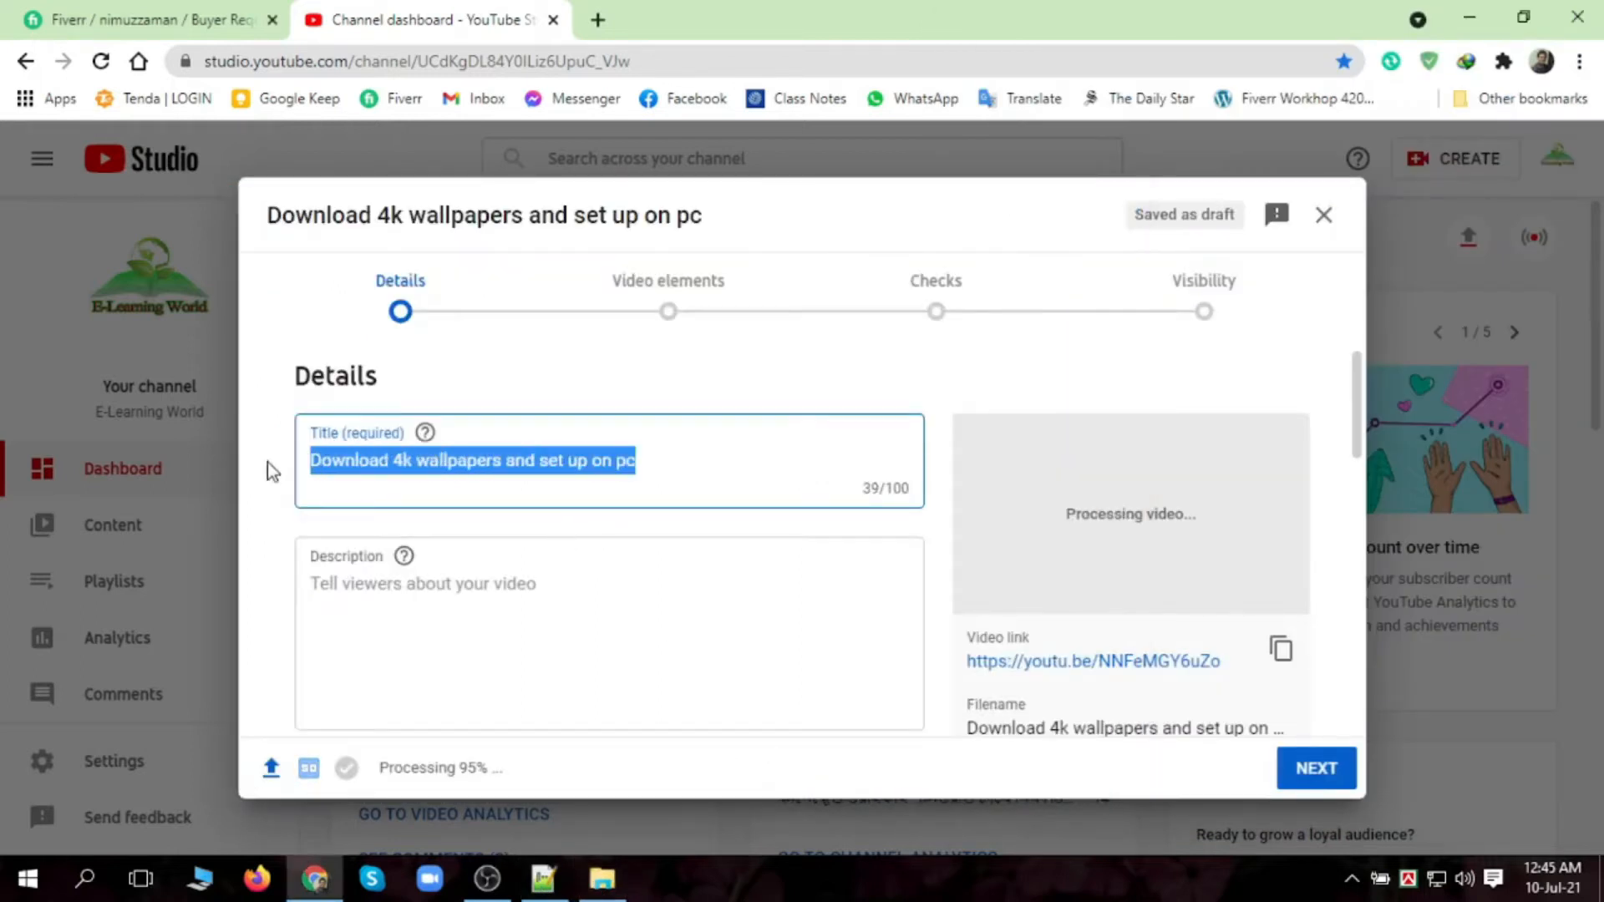
{"action": "key", "text": "ctrl+v"}
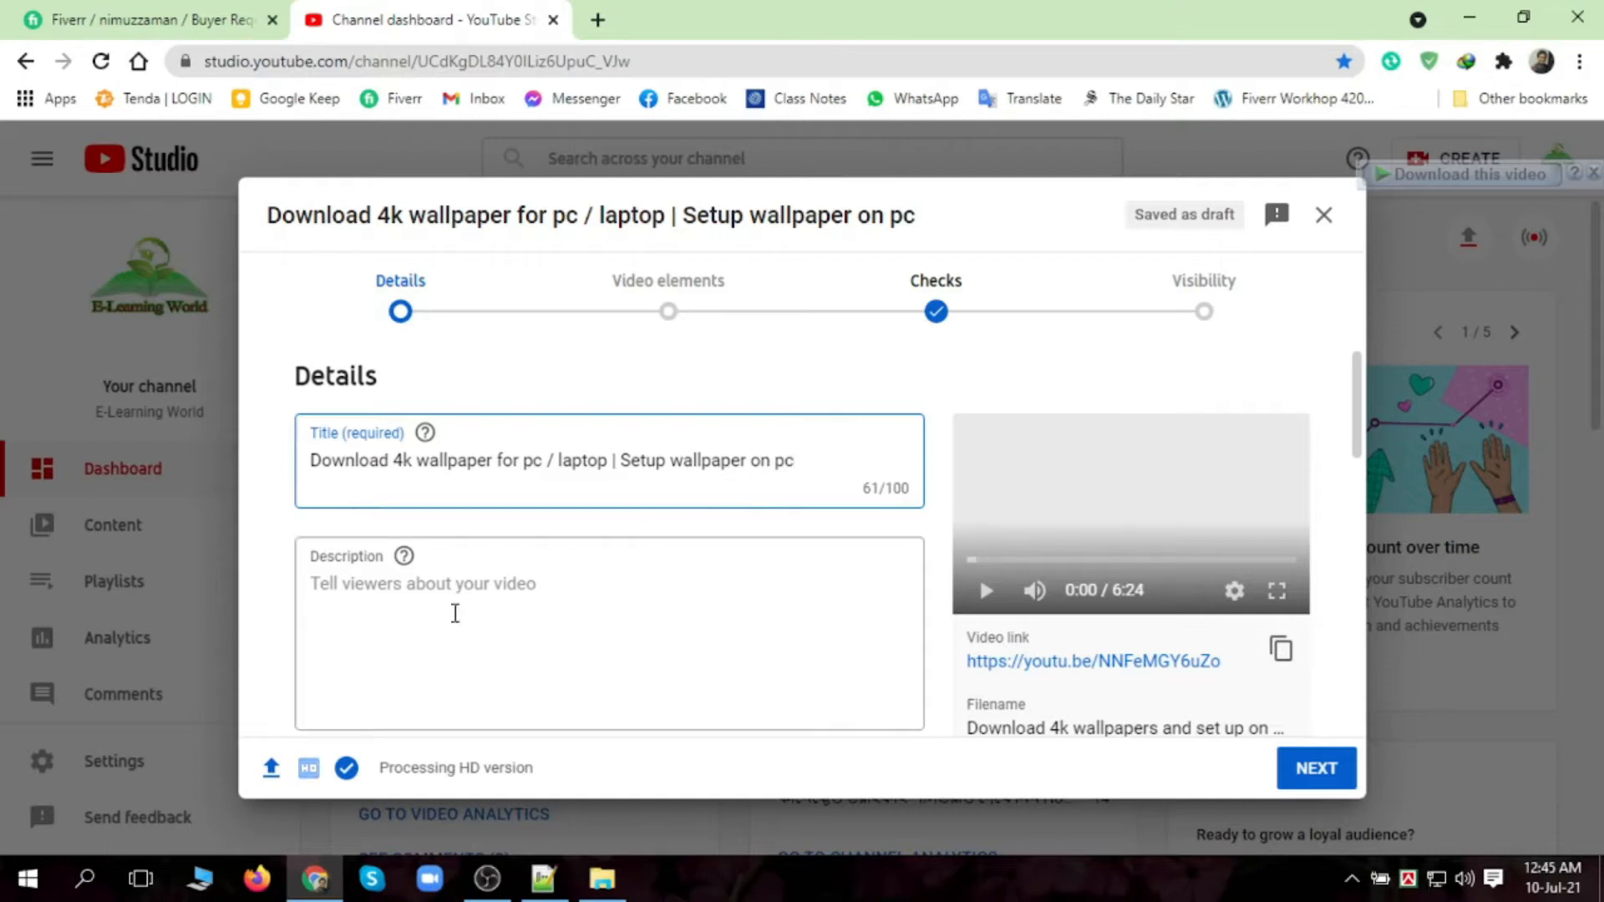
- Copy the text from the hashtag line through the Facebook link in Description.txt and paste it as the video description
{"action": "scroll", "coordinate": [443, 614], "scroll_direction": "down", "scroll_amount": 2}
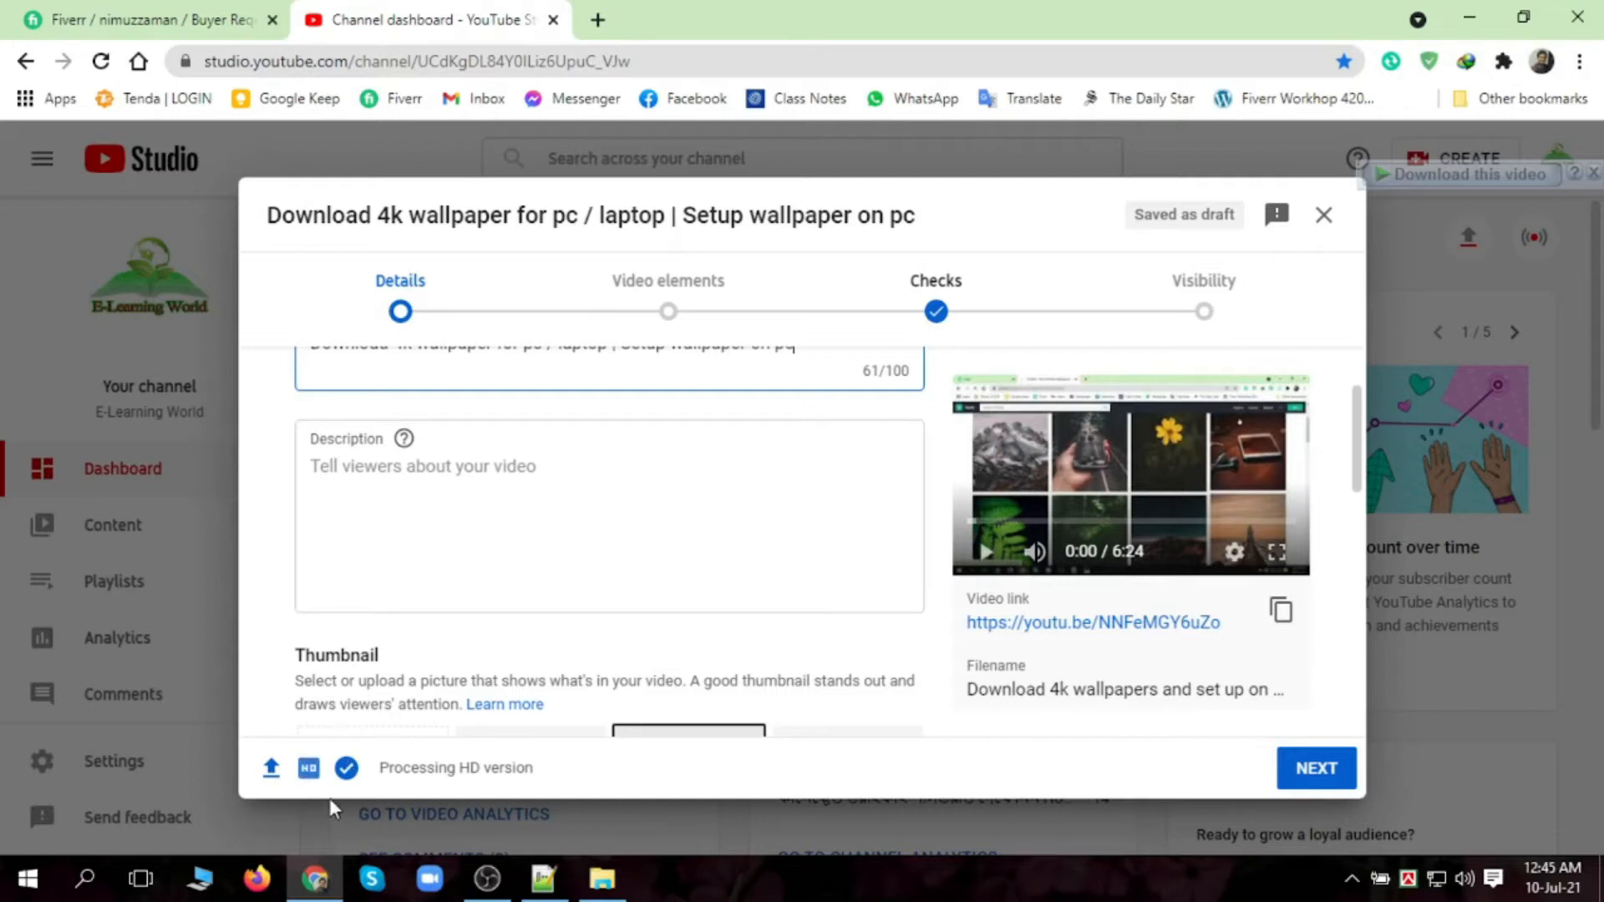
{"action": "left_click", "coordinate": [414, 495]}
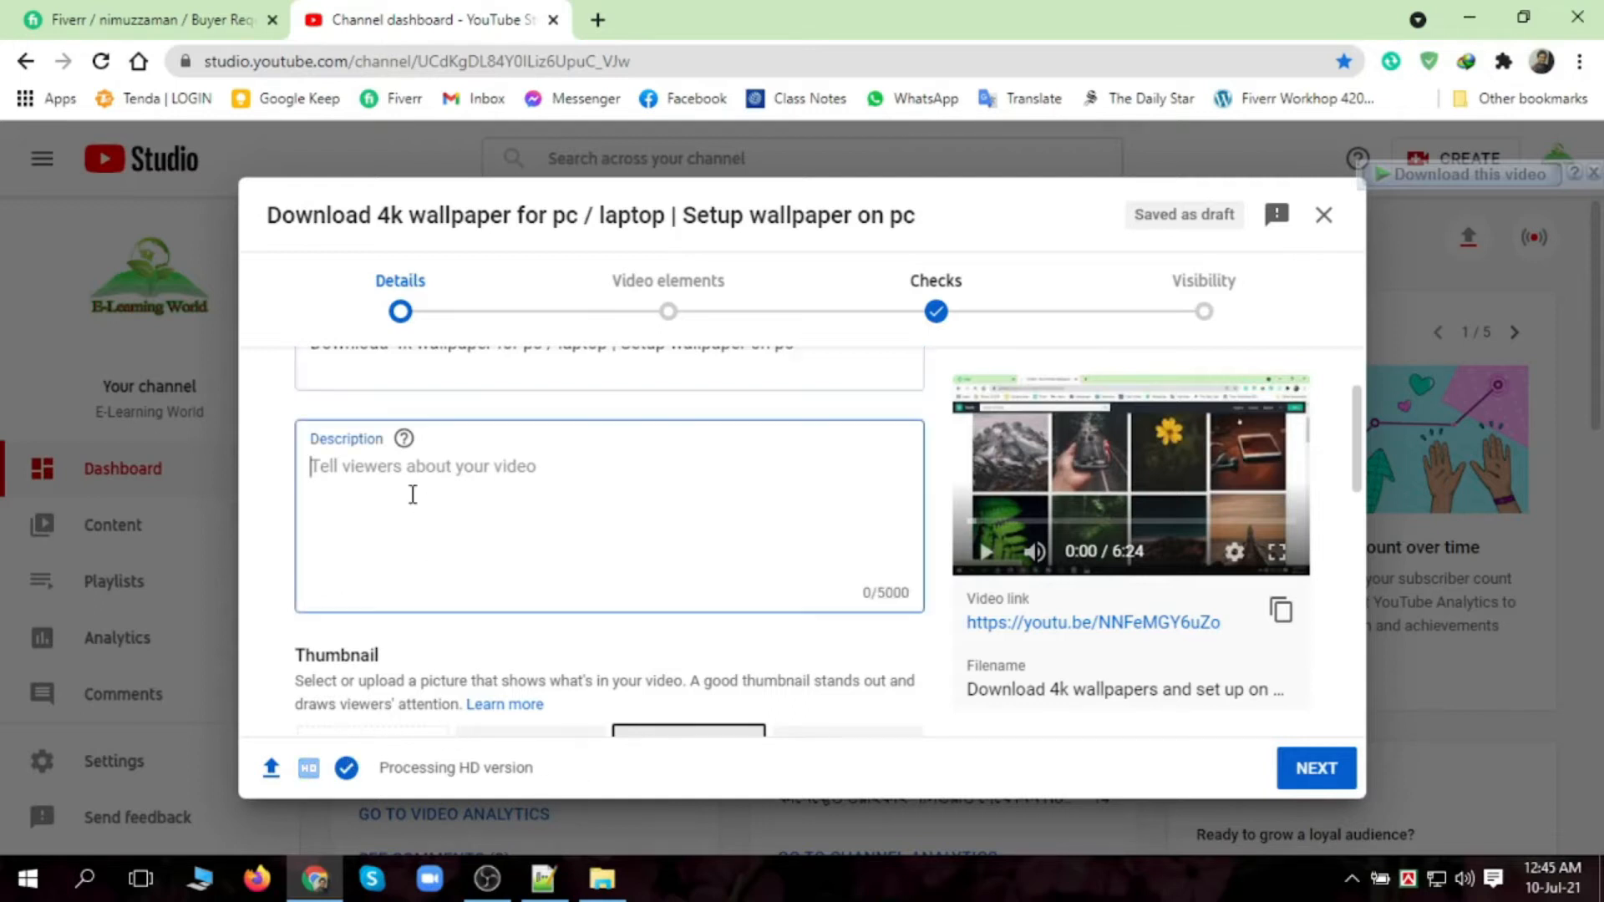
{"action": "left_click", "coordinate": [543, 877]}
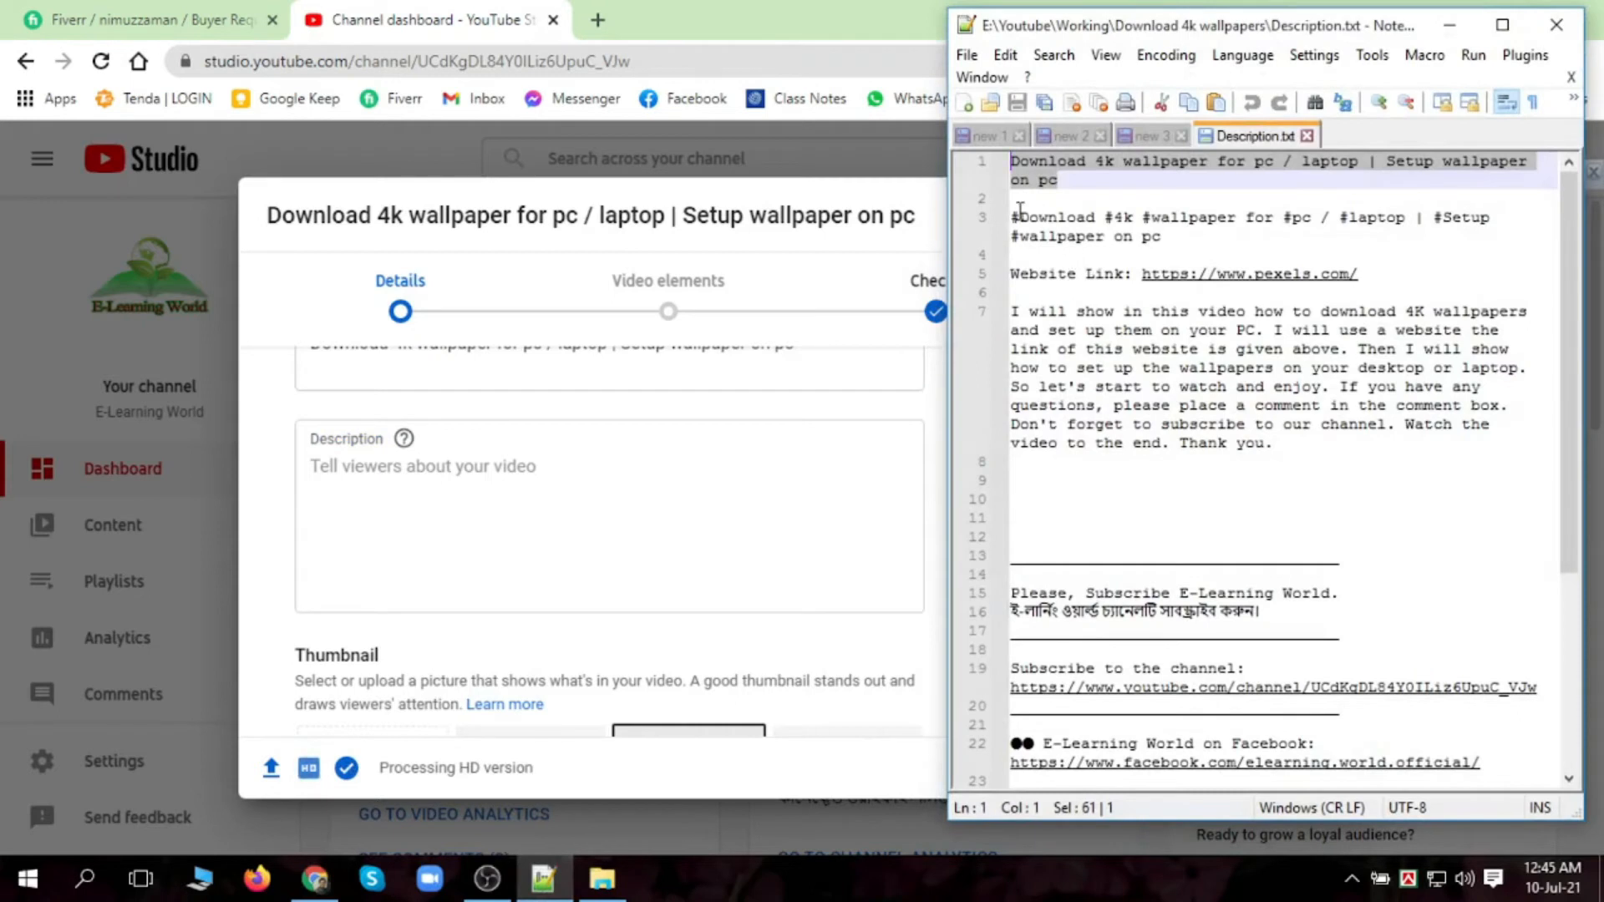
{"action": "left_click_drag", "start_coordinate": [1010, 219], "coordinate": [1044, 646]}
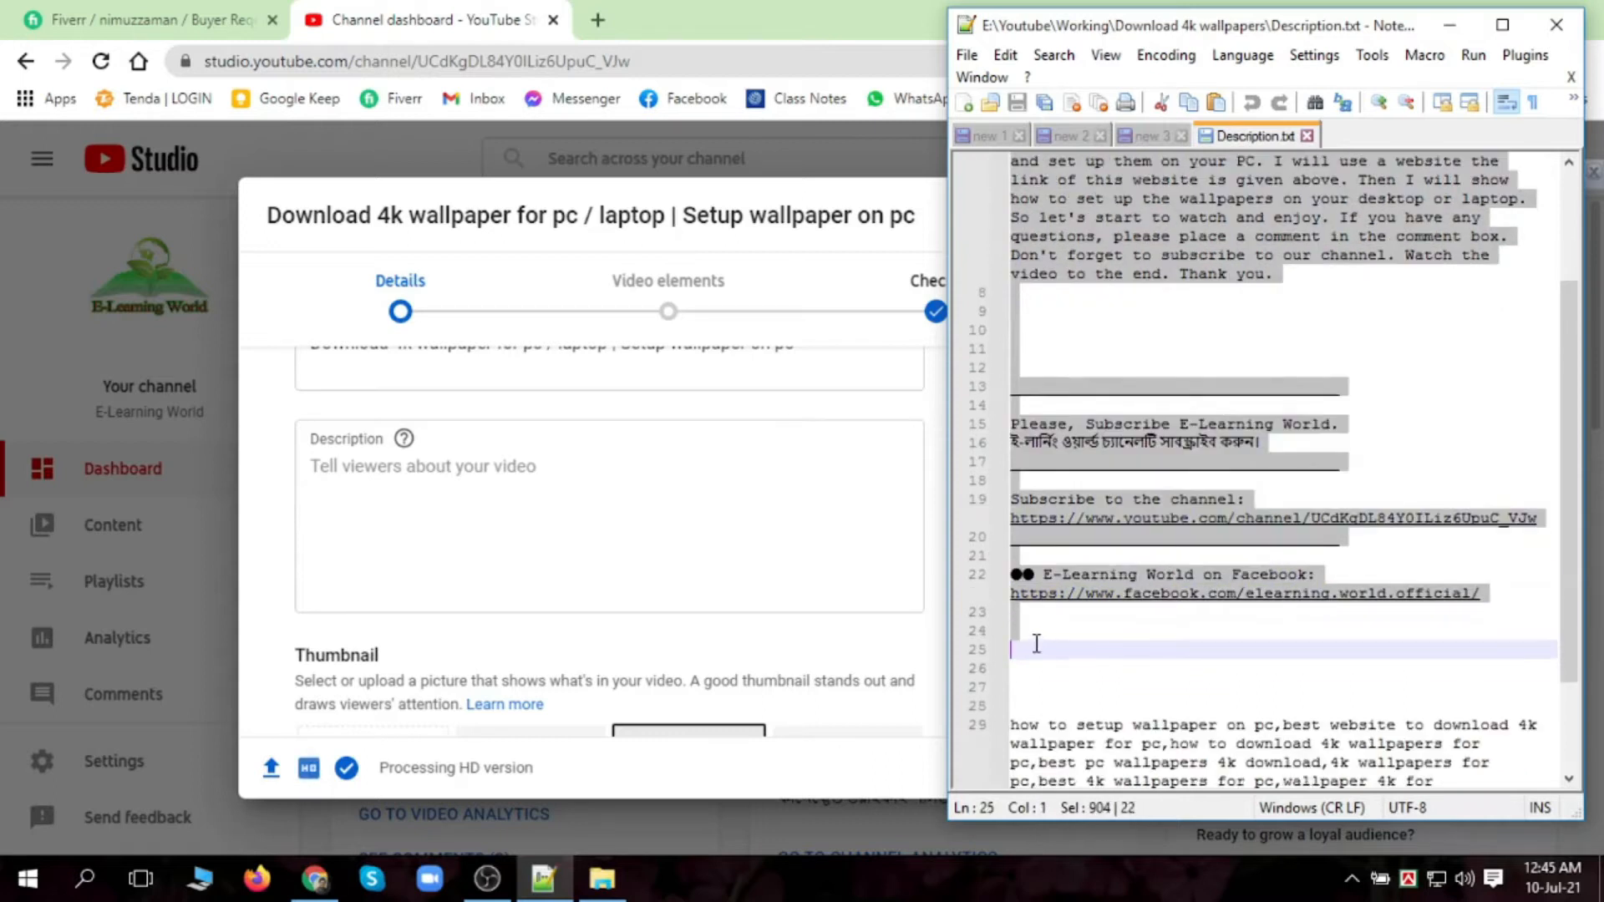
{"action": "left_click", "coordinate": [437, 492]}
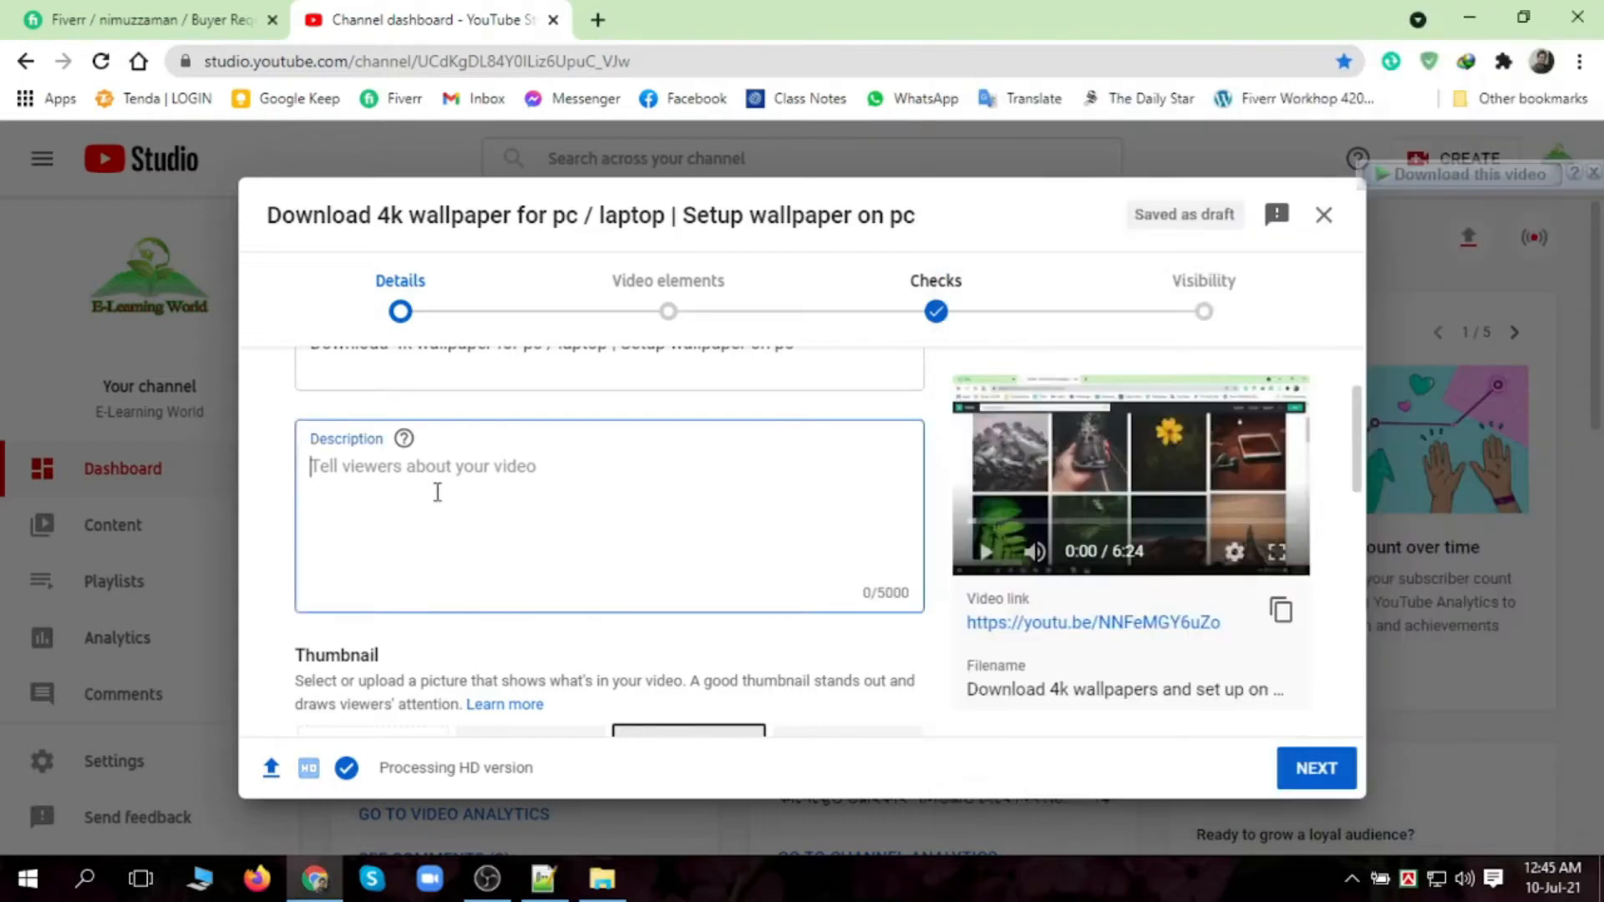
{"action": "key", "text": "ctrl+v"}
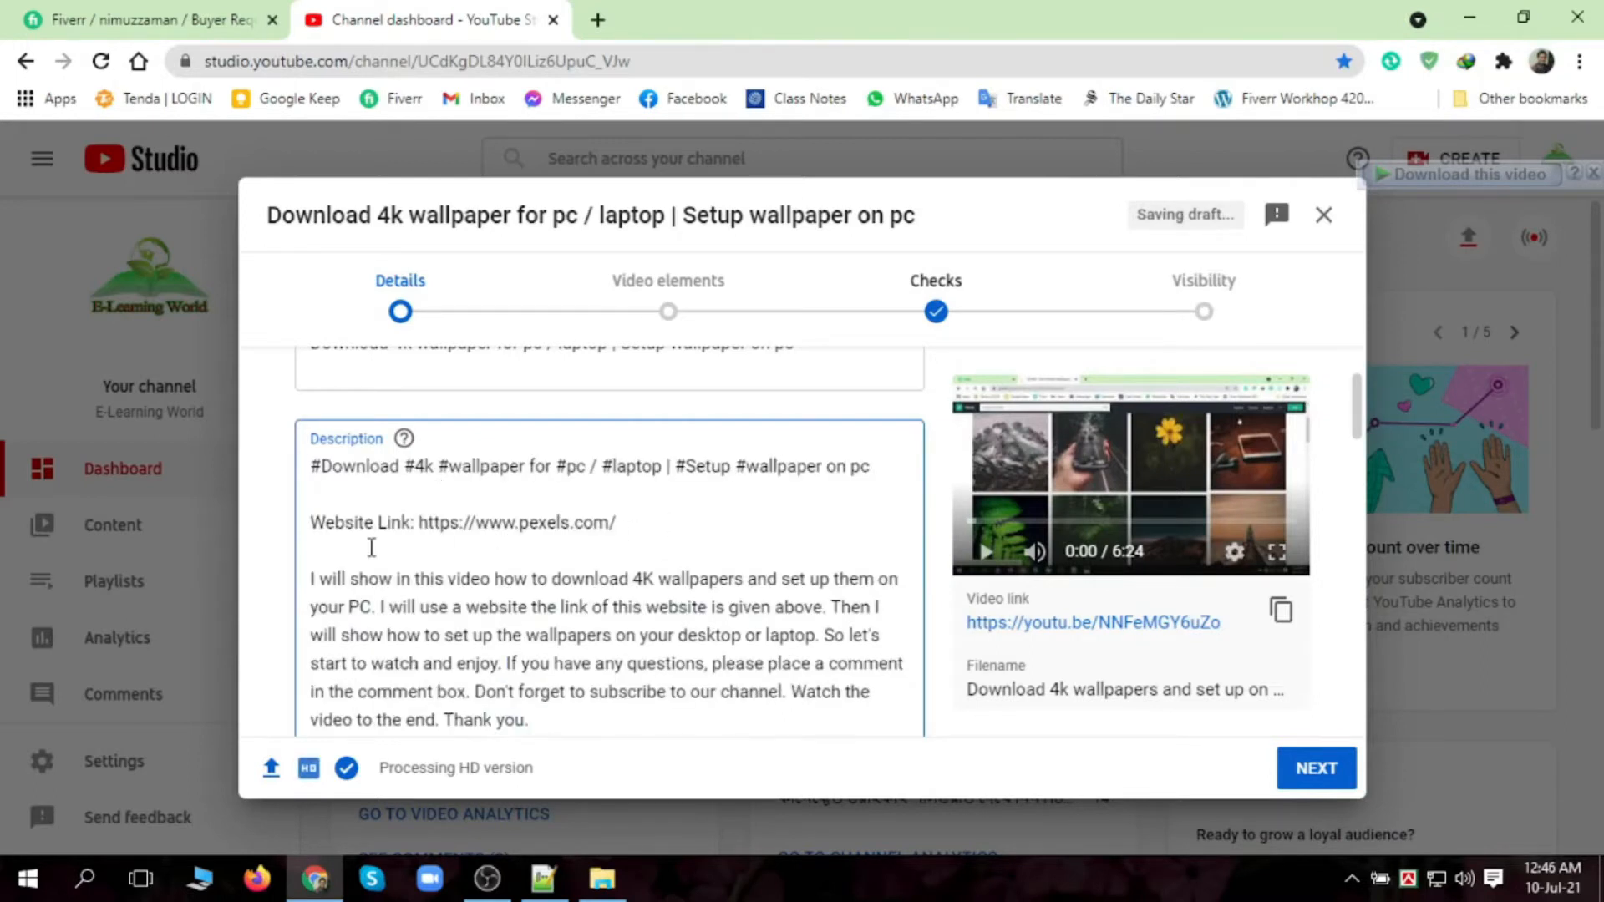
- Review the video's title and full description, including the website link, subscribe text, channel link and Facebook link
{"action": "scroll", "coordinate": [335, 543], "scroll_direction": "up", "scroll_amount": 2}
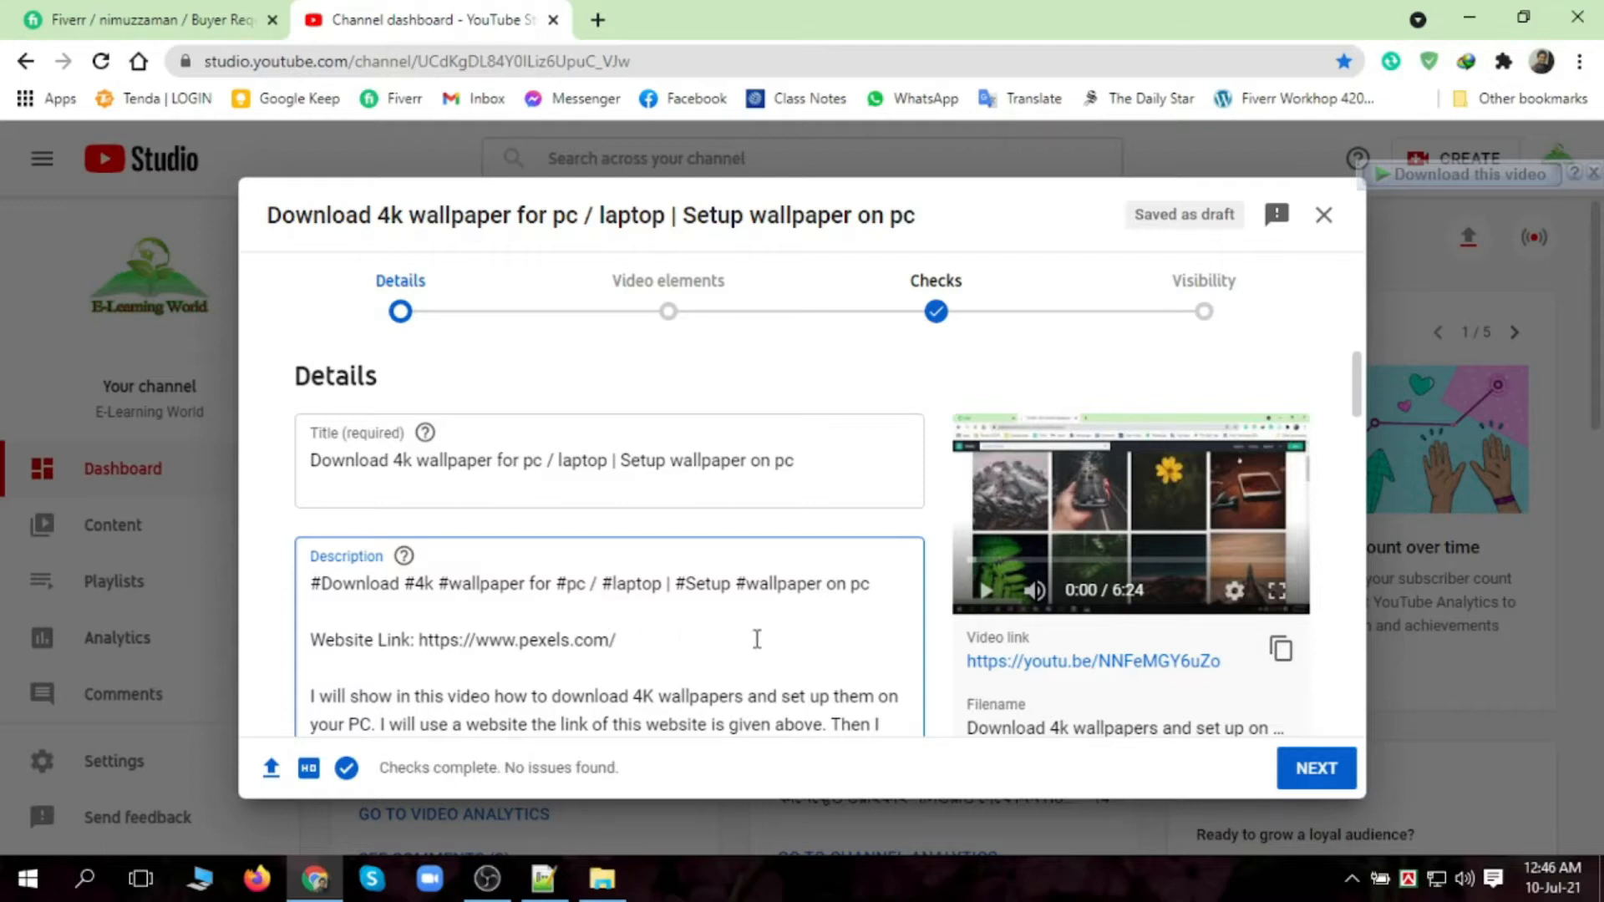
{"action": "scroll", "coordinate": [409, 648], "scroll_direction": "down", "scroll_amount": 1}
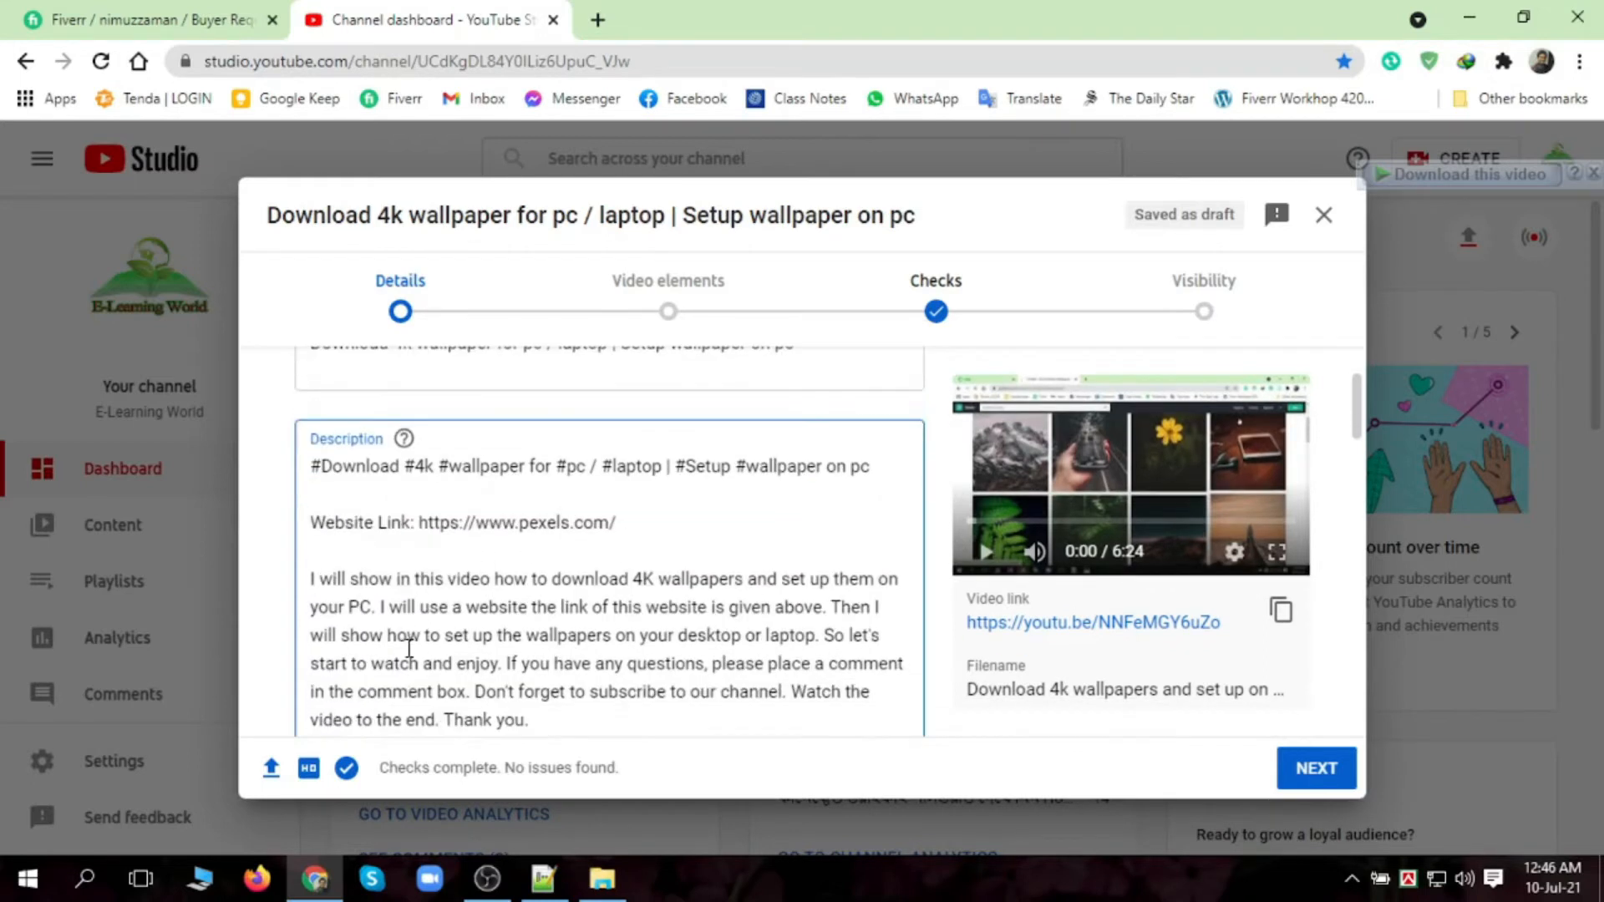
{"action": "scroll", "coordinate": [396, 620], "scroll_direction": "down", "scroll_amount": 1}
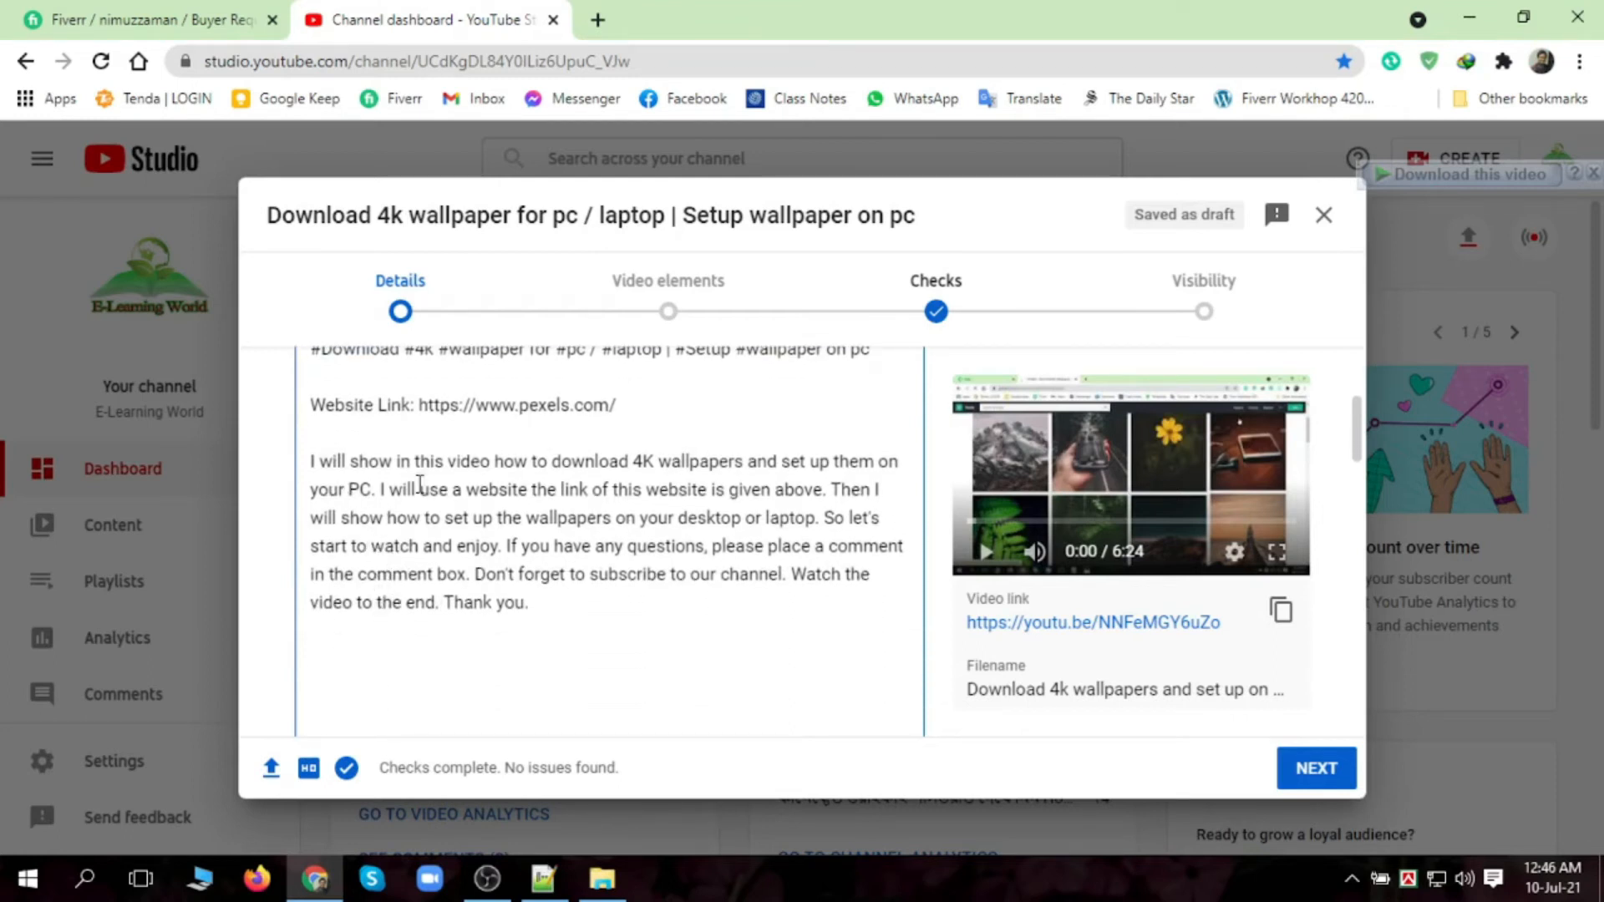
{"action": "scroll", "coordinate": [558, 633], "scroll_direction": "down", "scroll_amount": 1}
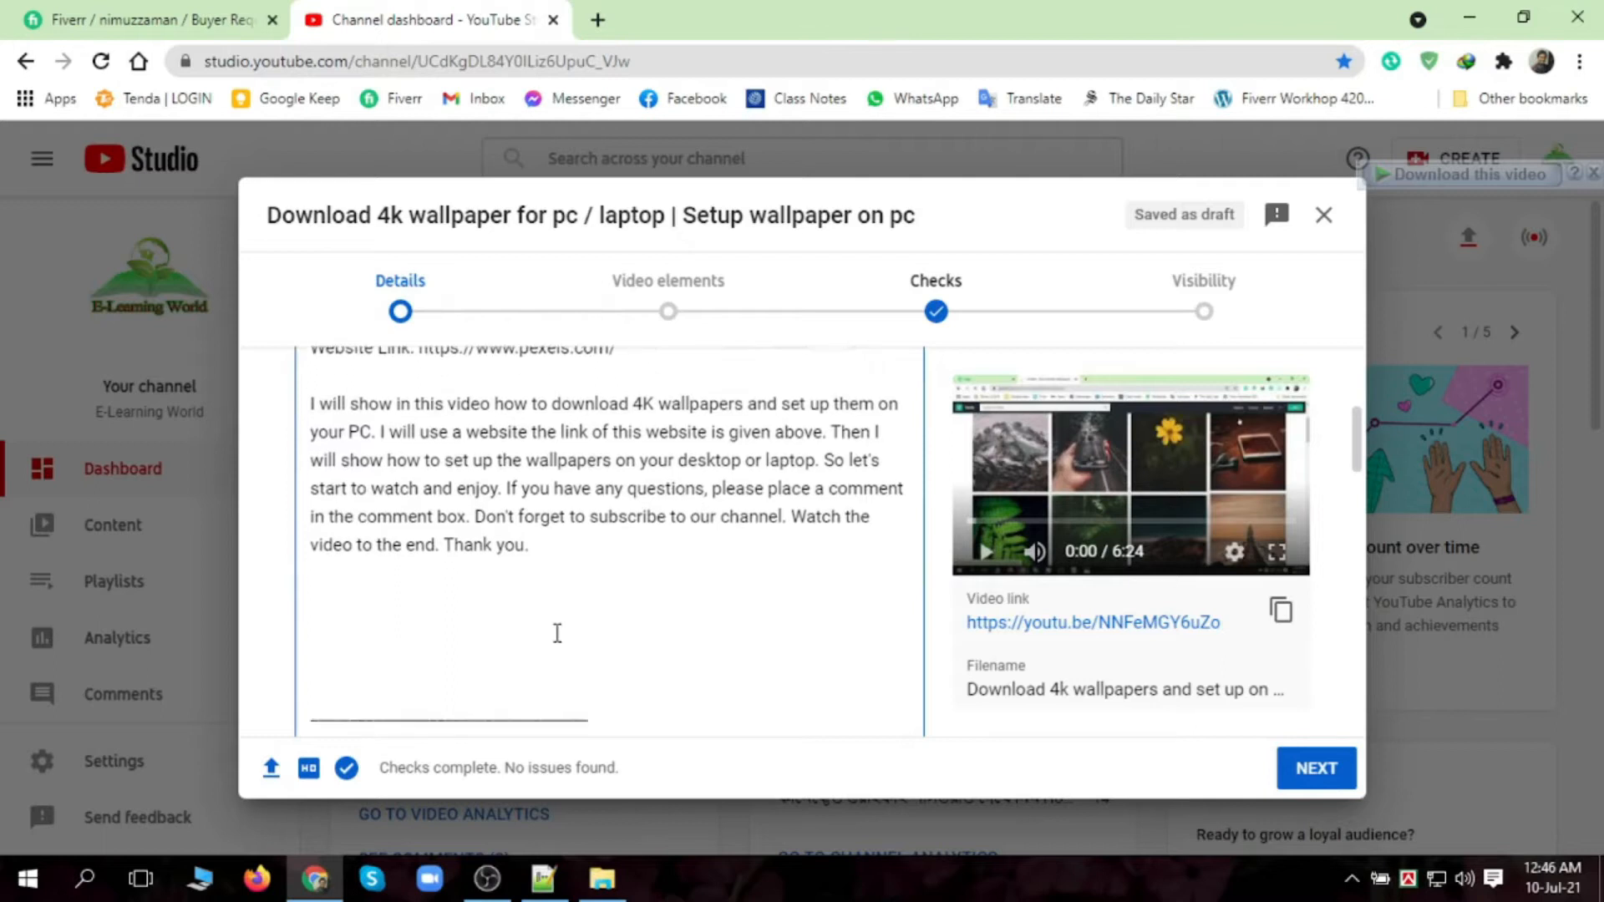
{"action": "scroll", "coordinate": [557, 633], "scroll_direction": "up", "scroll_amount": 1}
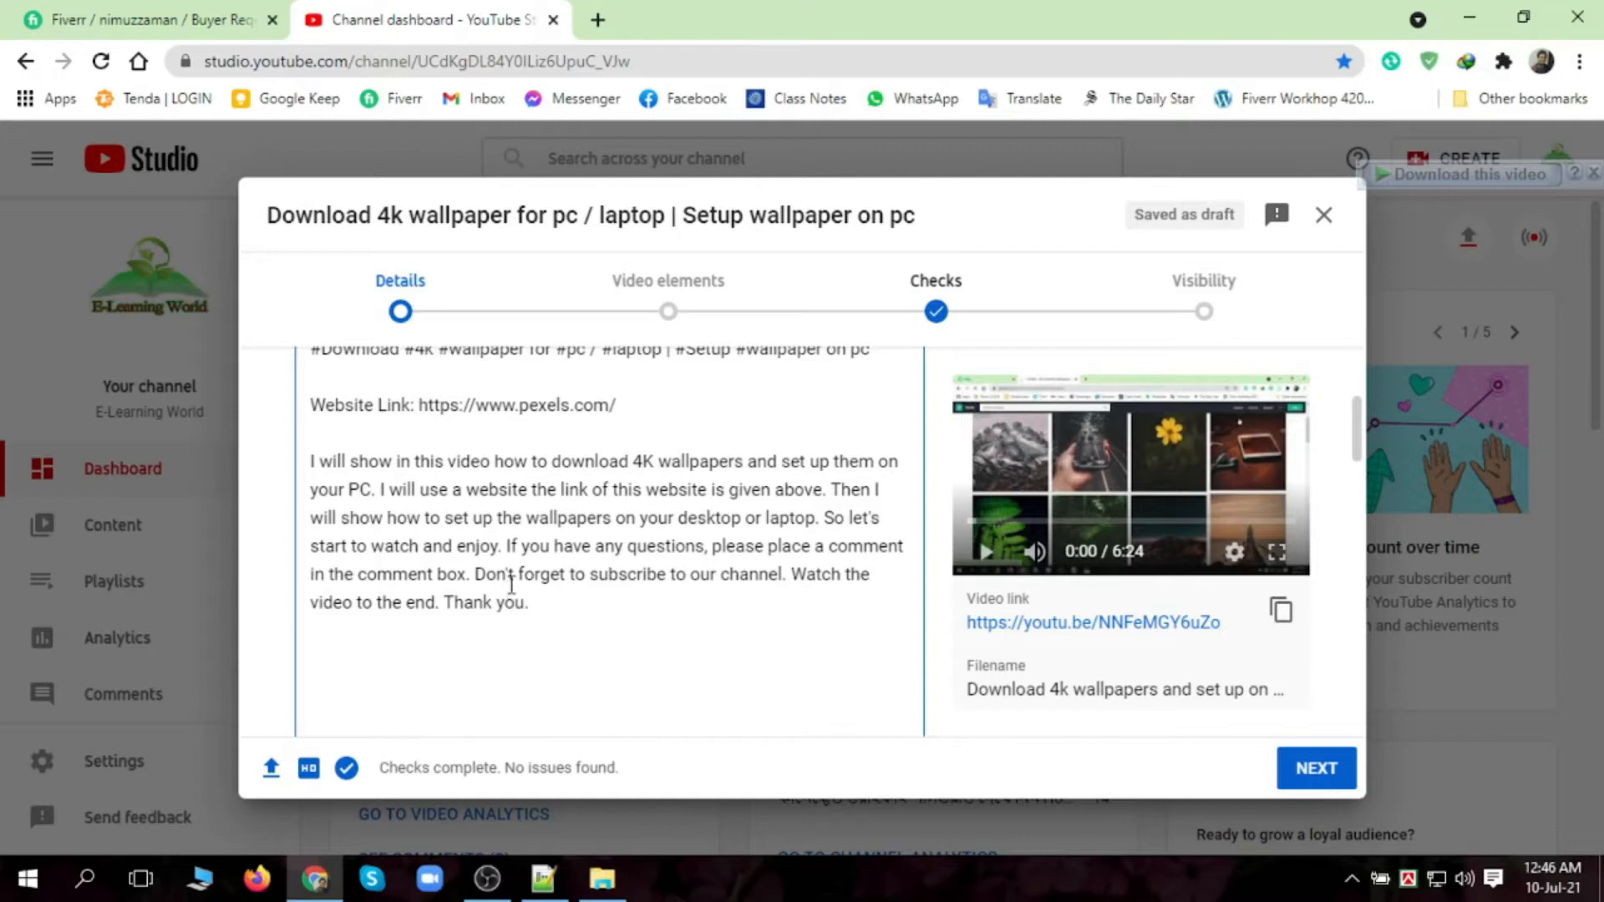
{"action": "scroll", "coordinate": [511, 582], "scroll_direction": "down", "scroll_amount": 4}
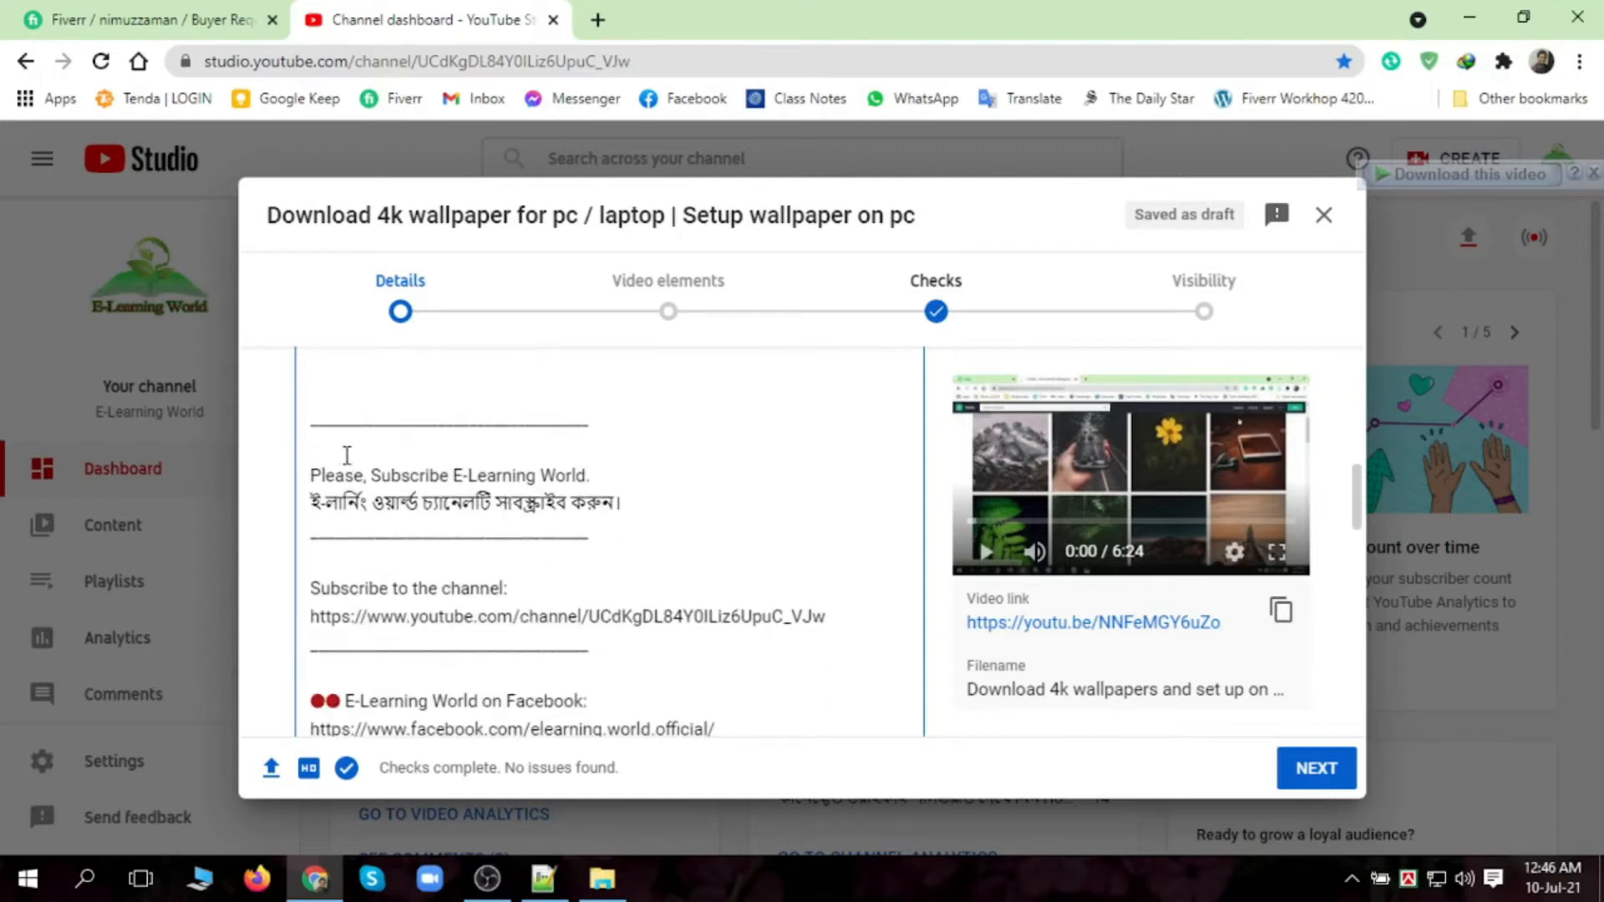
{"action": "scroll", "coordinate": [582, 505], "scroll_direction": "down", "scroll_amount": 3}
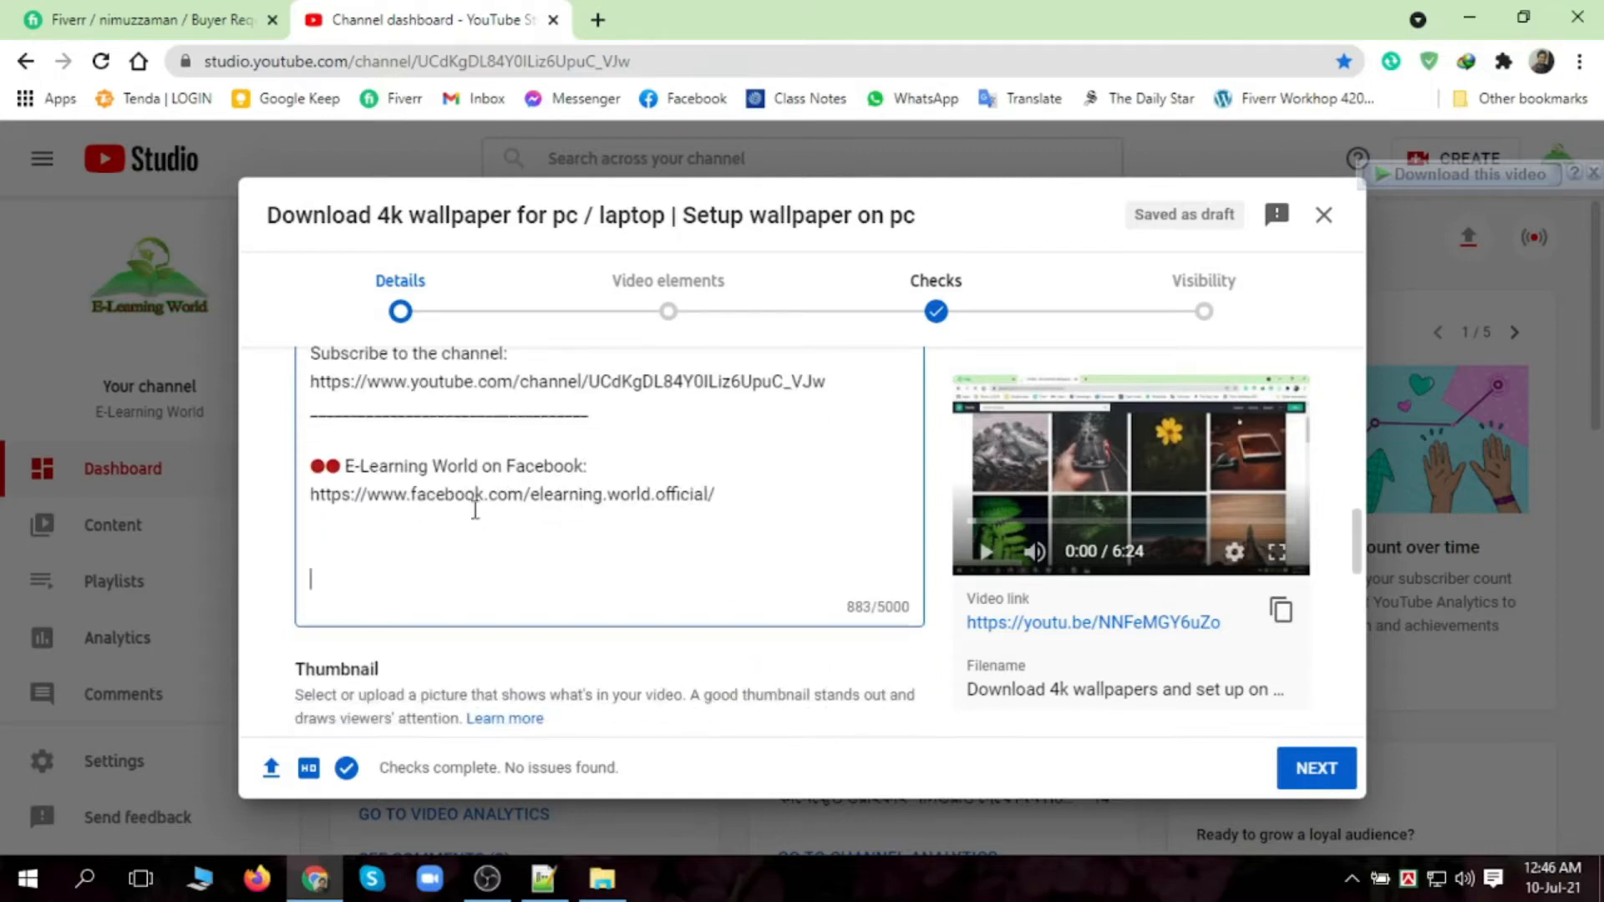
{"action": "scroll", "coordinate": [618, 499], "scroll_direction": "up", "scroll_amount": 2}
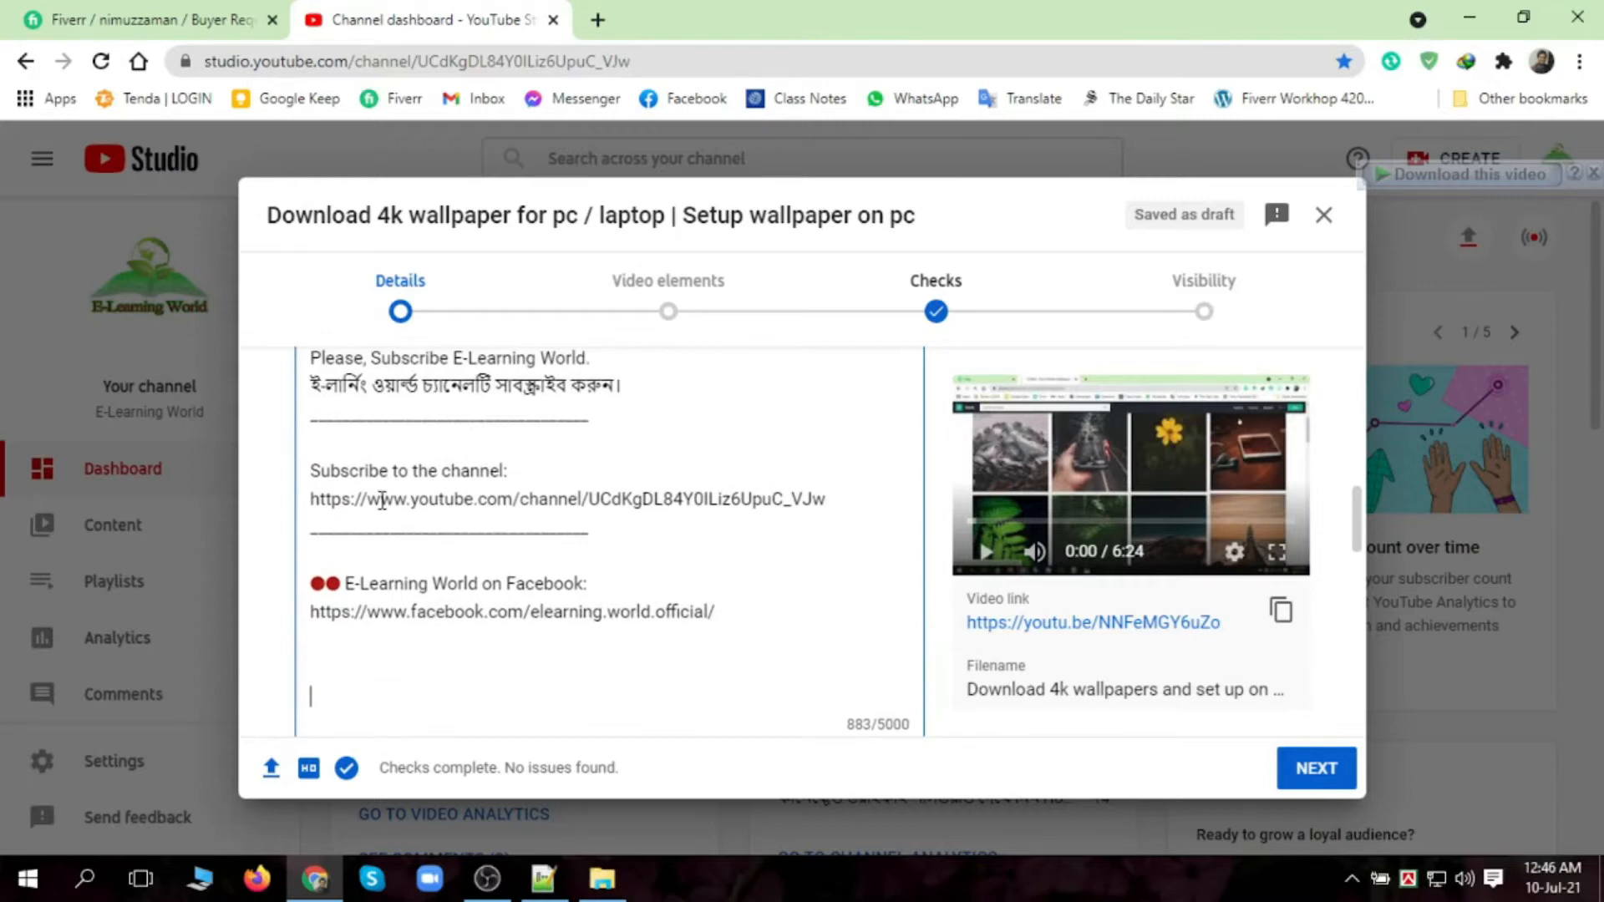
{"action": "scroll", "coordinate": [544, 502], "scroll_direction": "down", "scroll_amount": 3}
{"action": "scroll", "coordinate": [450, 481], "scroll_direction": "up", "scroll_amount": 5}
- Upload Screenshot_3.png from the Download 4k wallpapers folder as the video's custom thumbnail
{"action": "scroll", "coordinate": [450, 480], "scroll_direction": "down", "scroll_amount": 6}
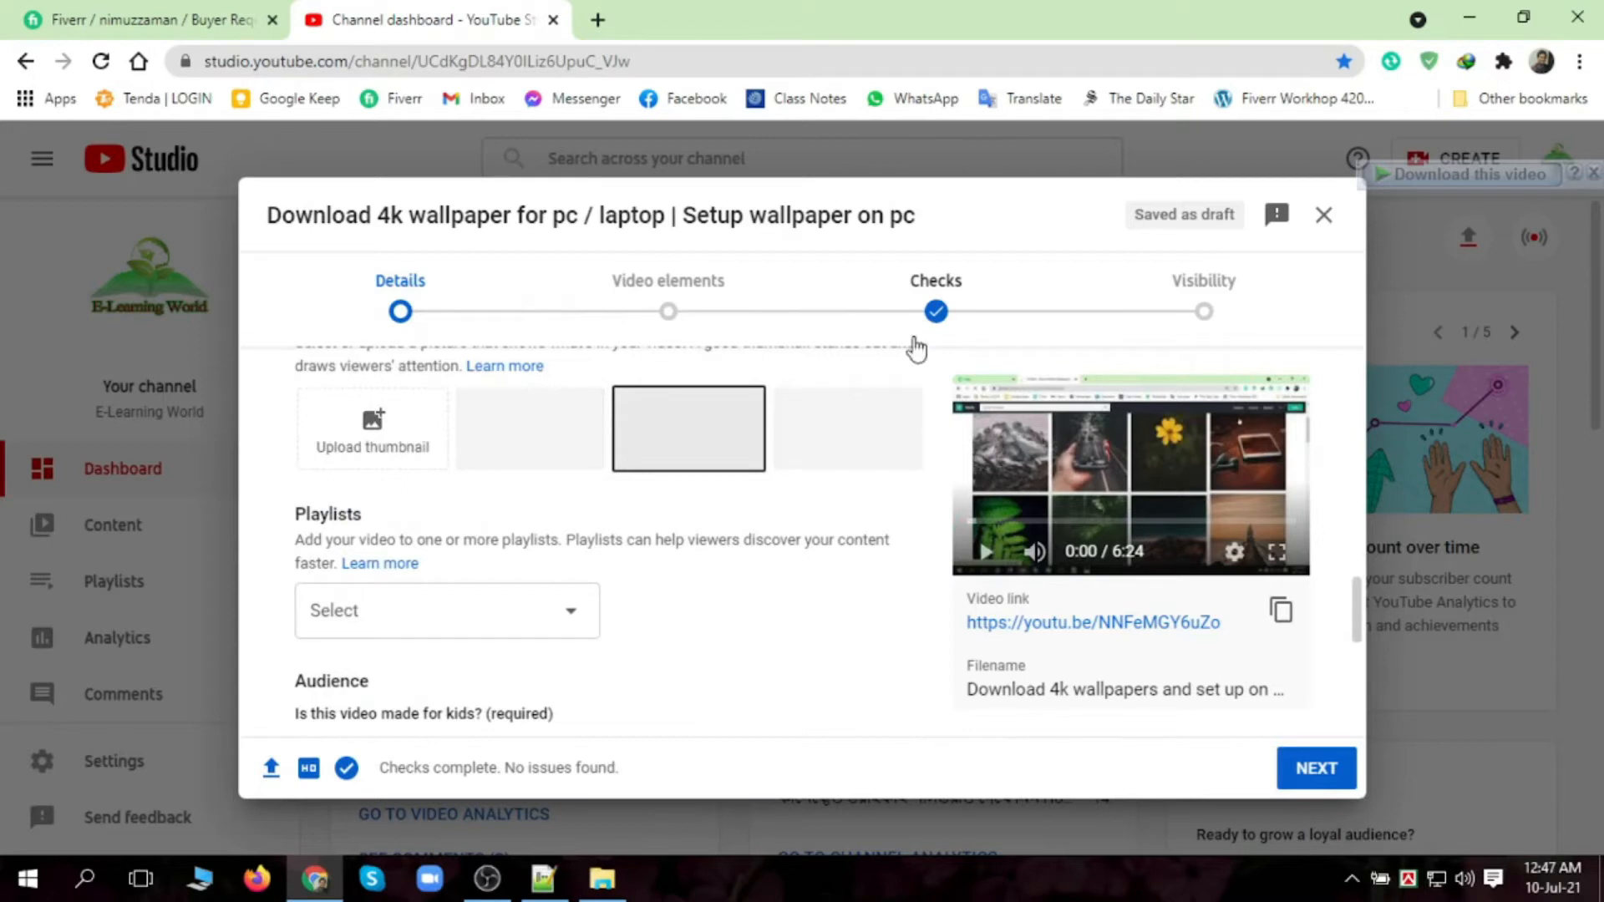
{"action": "left_click", "coordinate": [375, 445]}
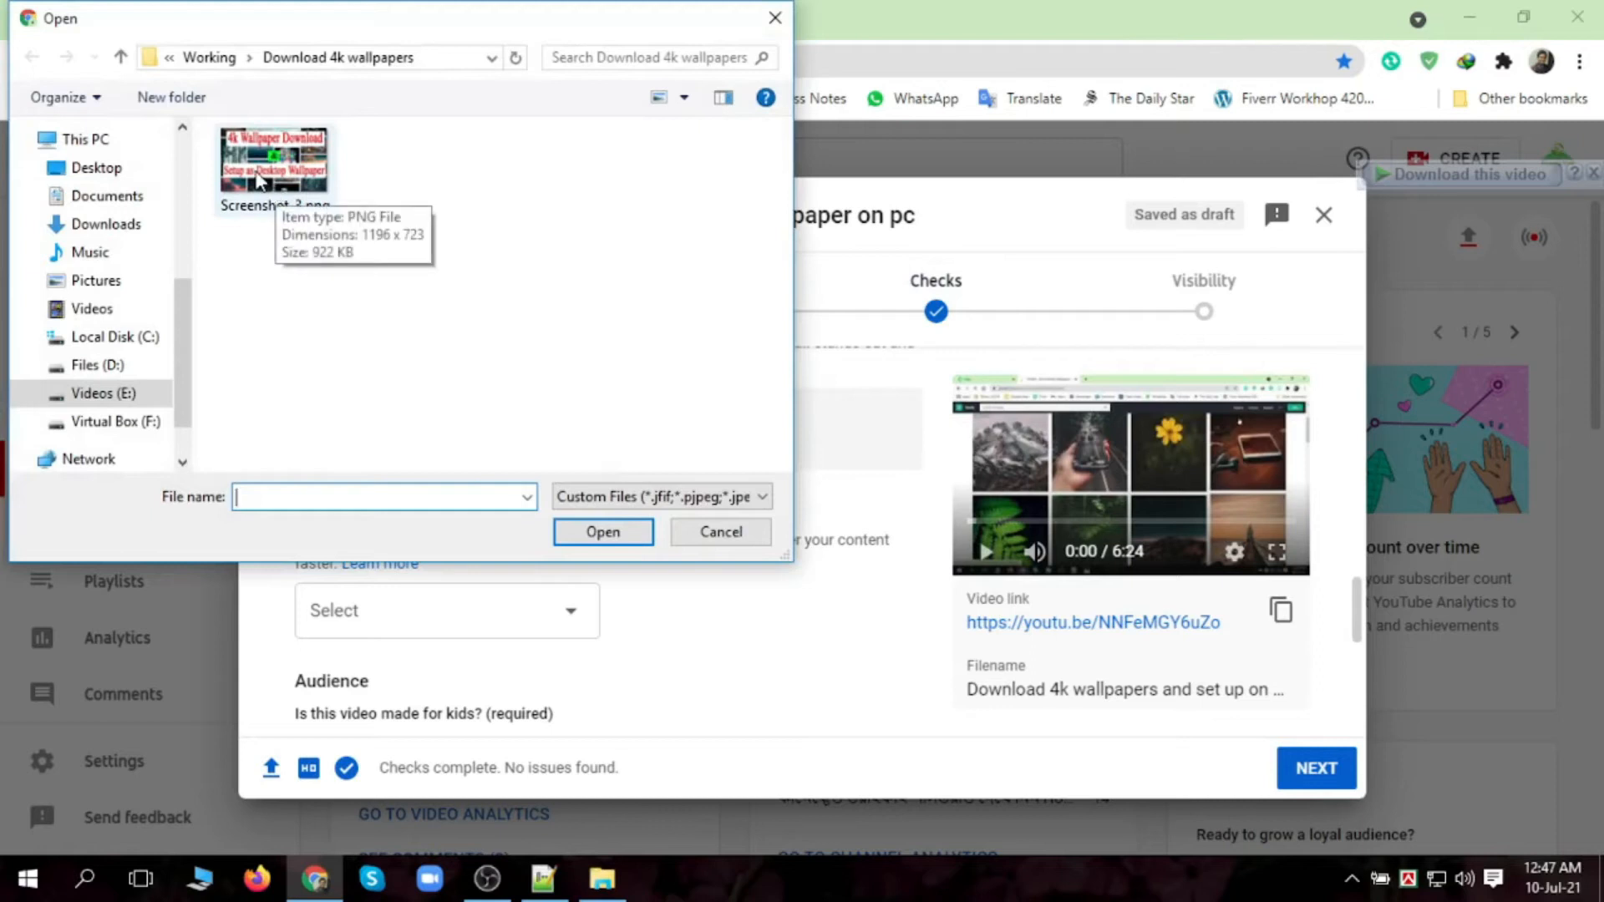
{"action": "left_click", "coordinate": [276, 189]}
{"action": "left_click", "coordinate": [603, 535]}
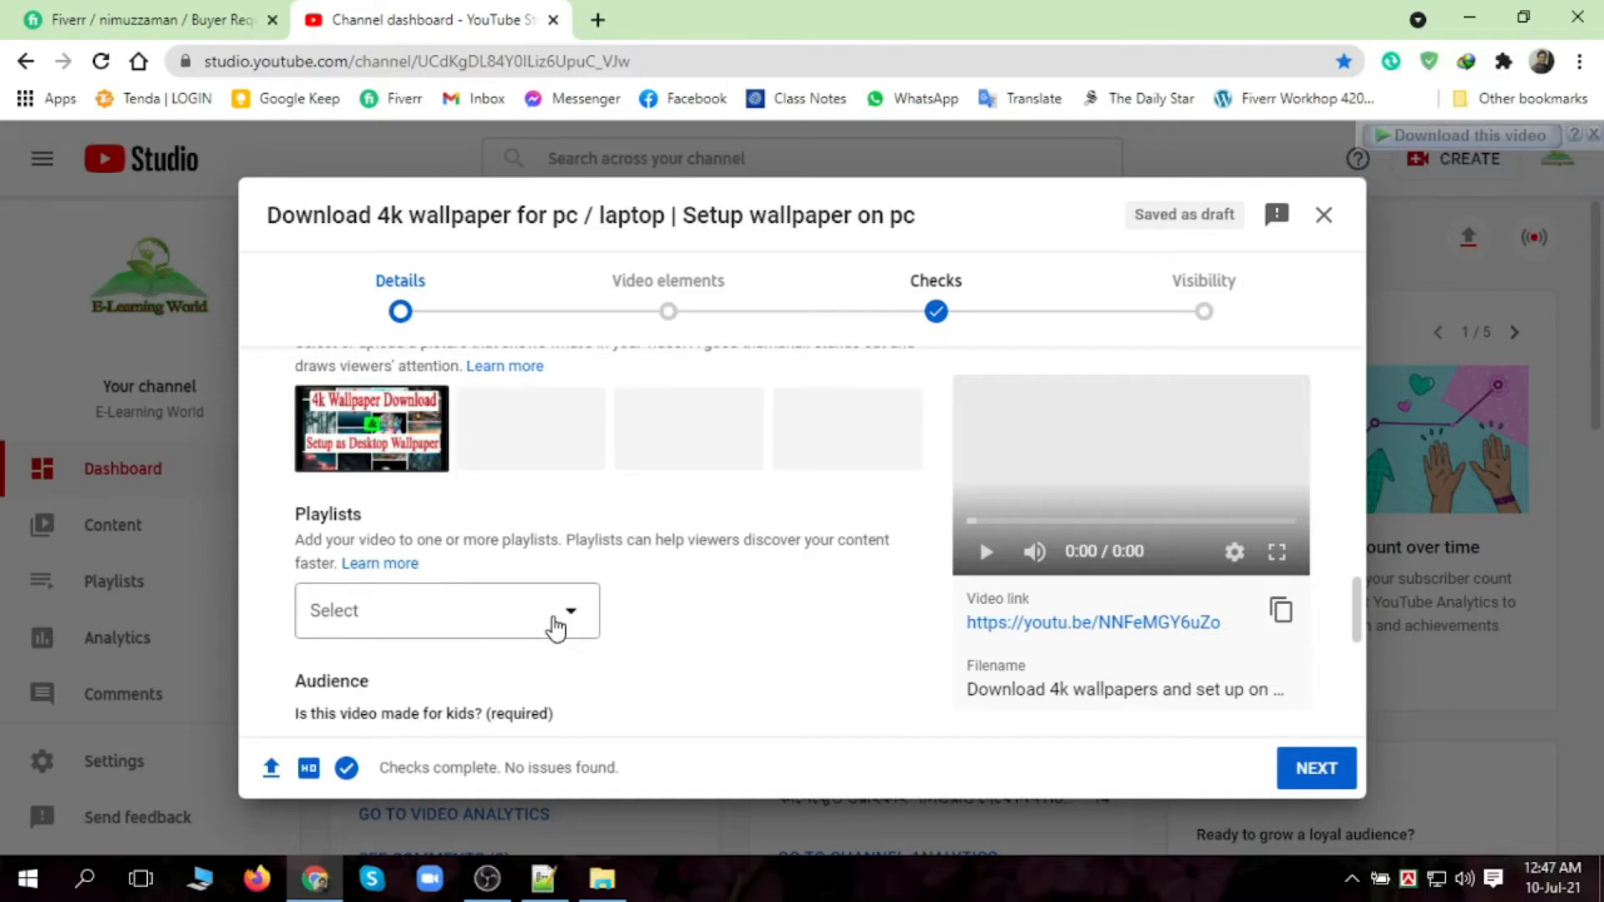
- Add the video to the Windows PC Tutorials playlist, checking the new-playlist form's visibility options and cancelling that form
{"action": "left_click", "coordinate": [556, 626]}
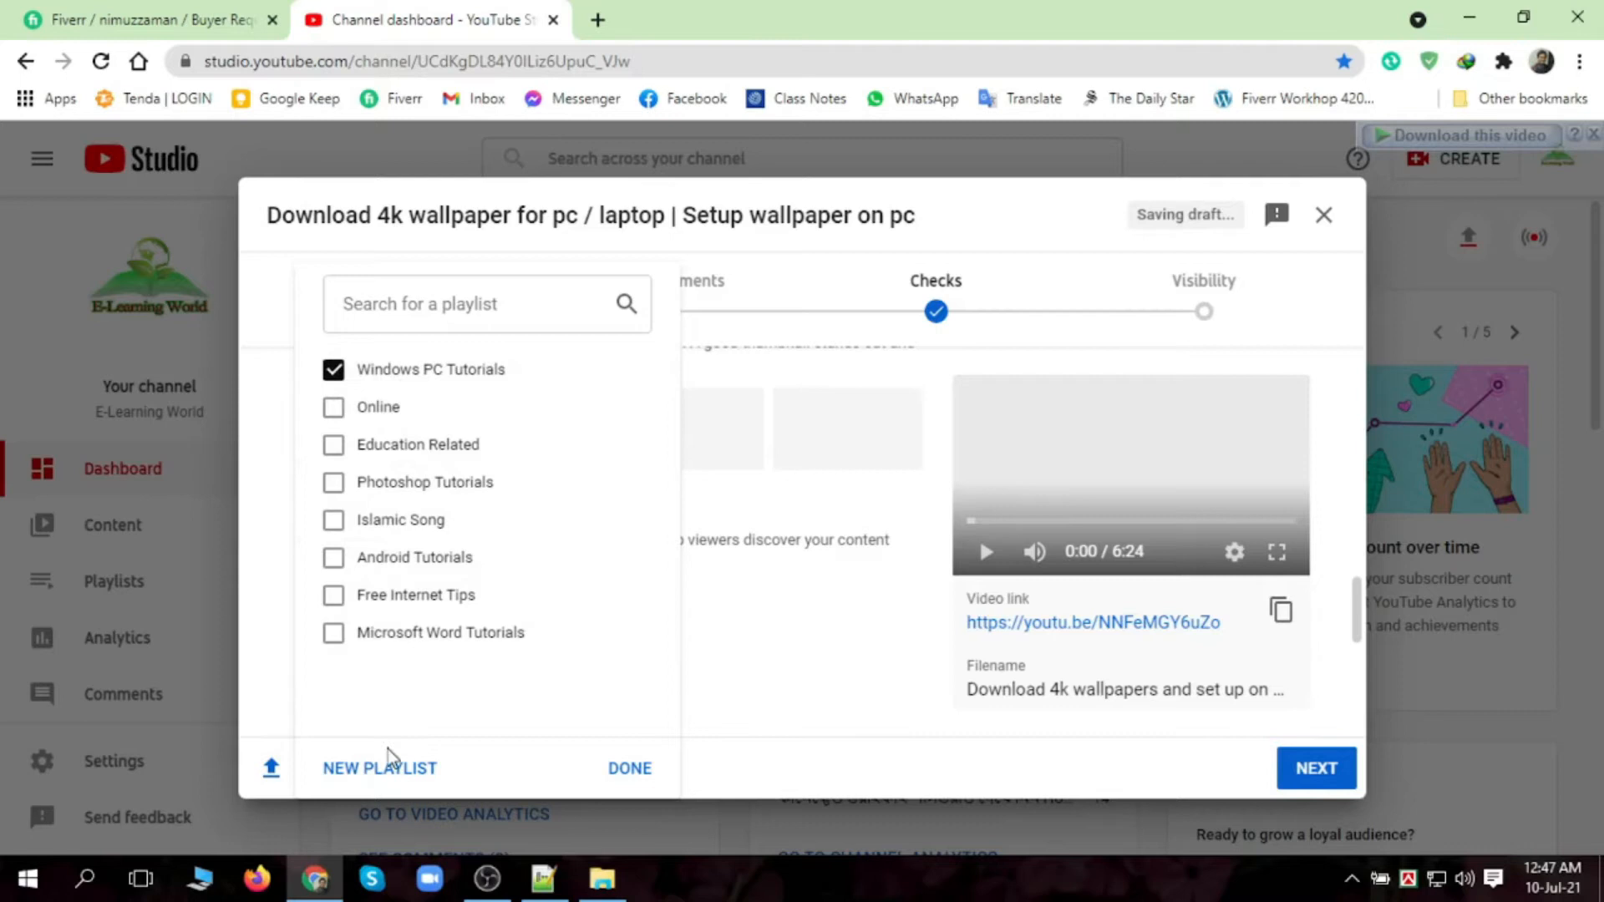
{"action": "left_click", "coordinate": [368, 773]}
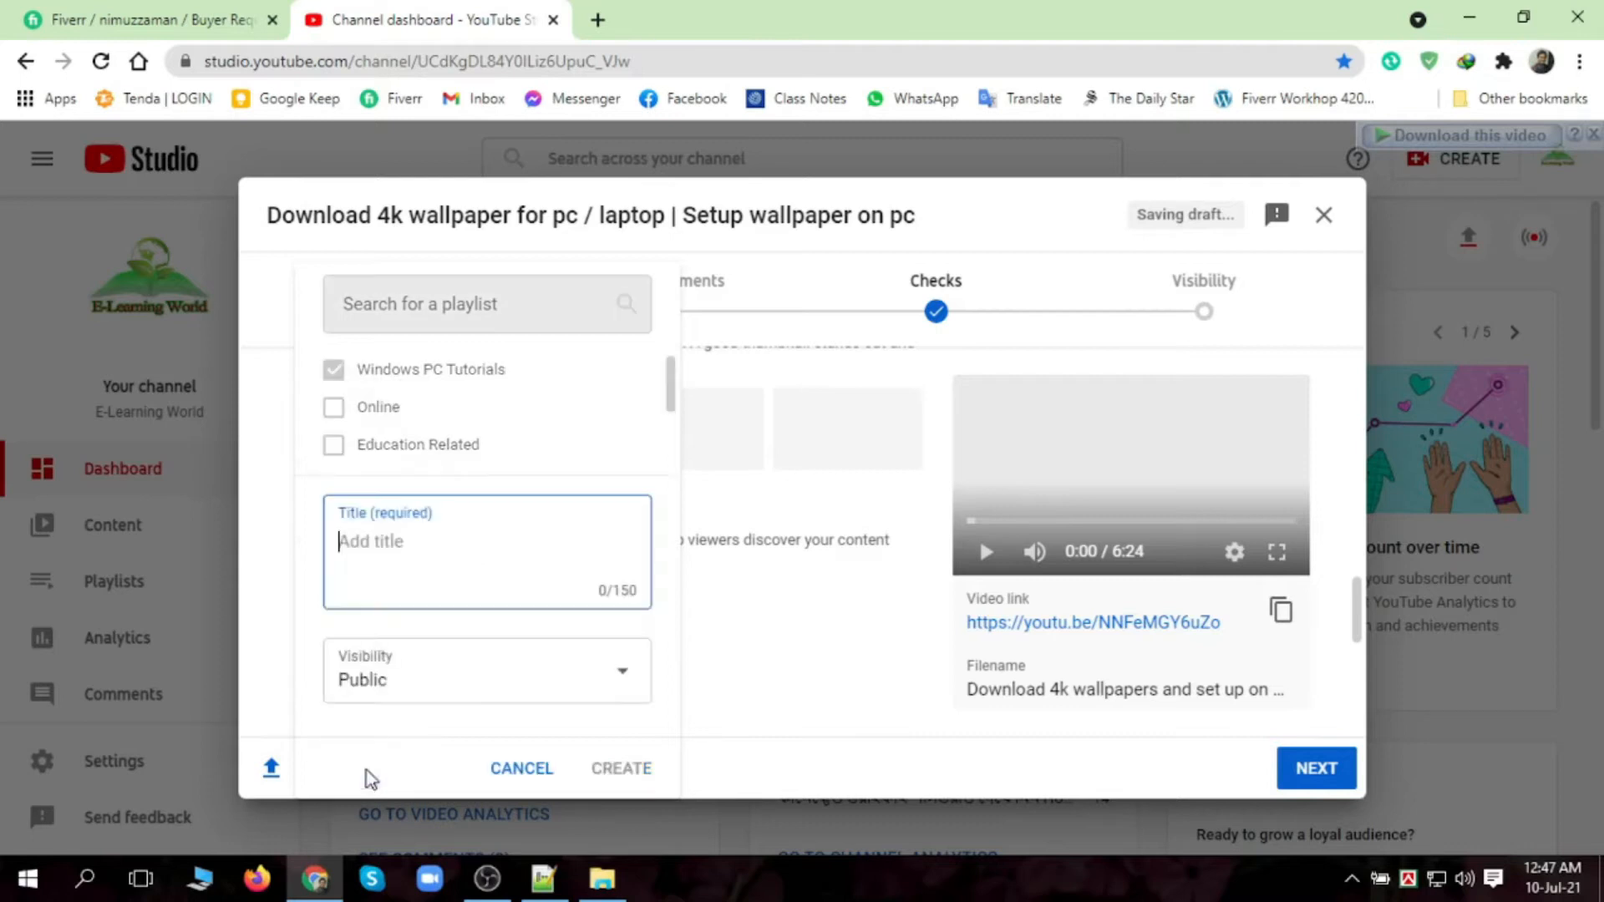
{"action": "left_click", "coordinate": [389, 687]}
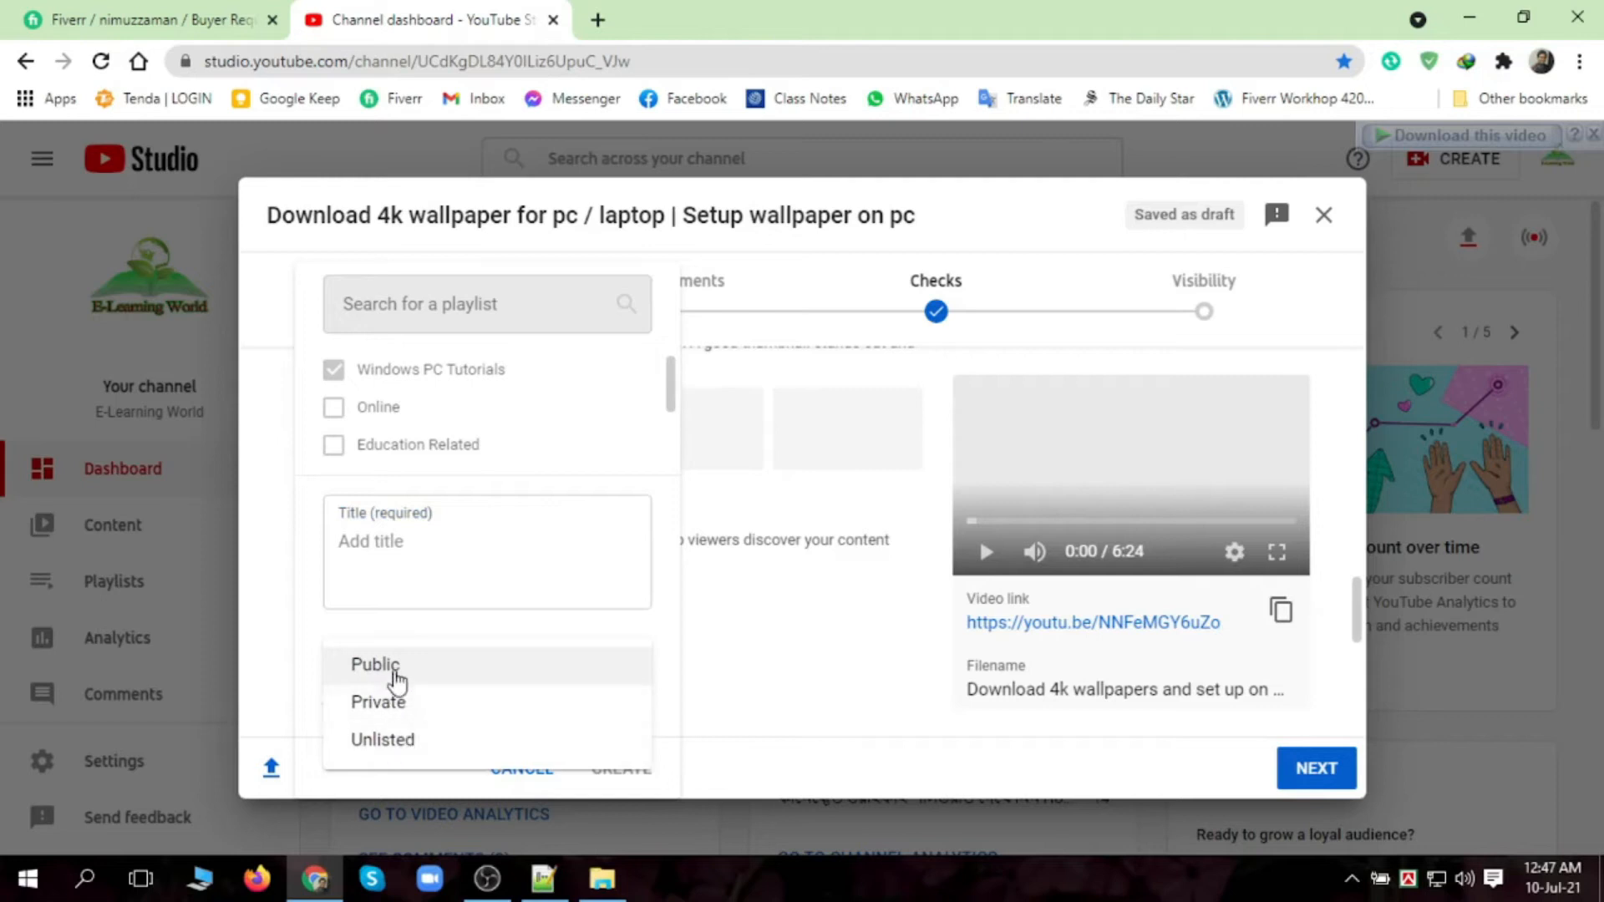
{"action": "left_click", "coordinate": [382, 666]}
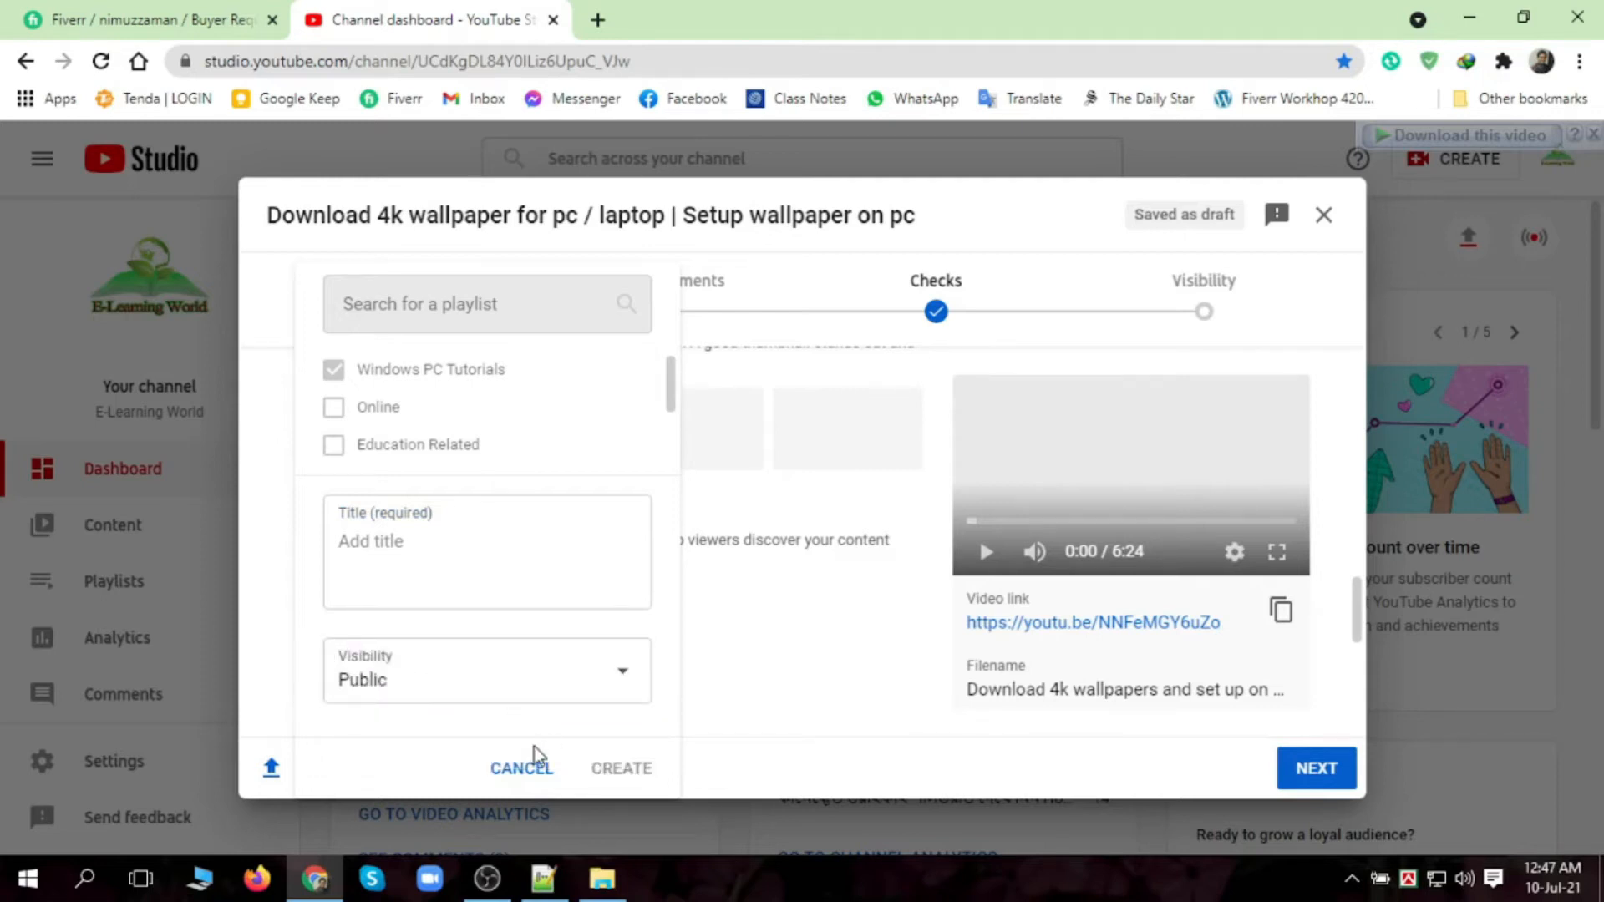
{"action": "left_click", "coordinate": [531, 768]}
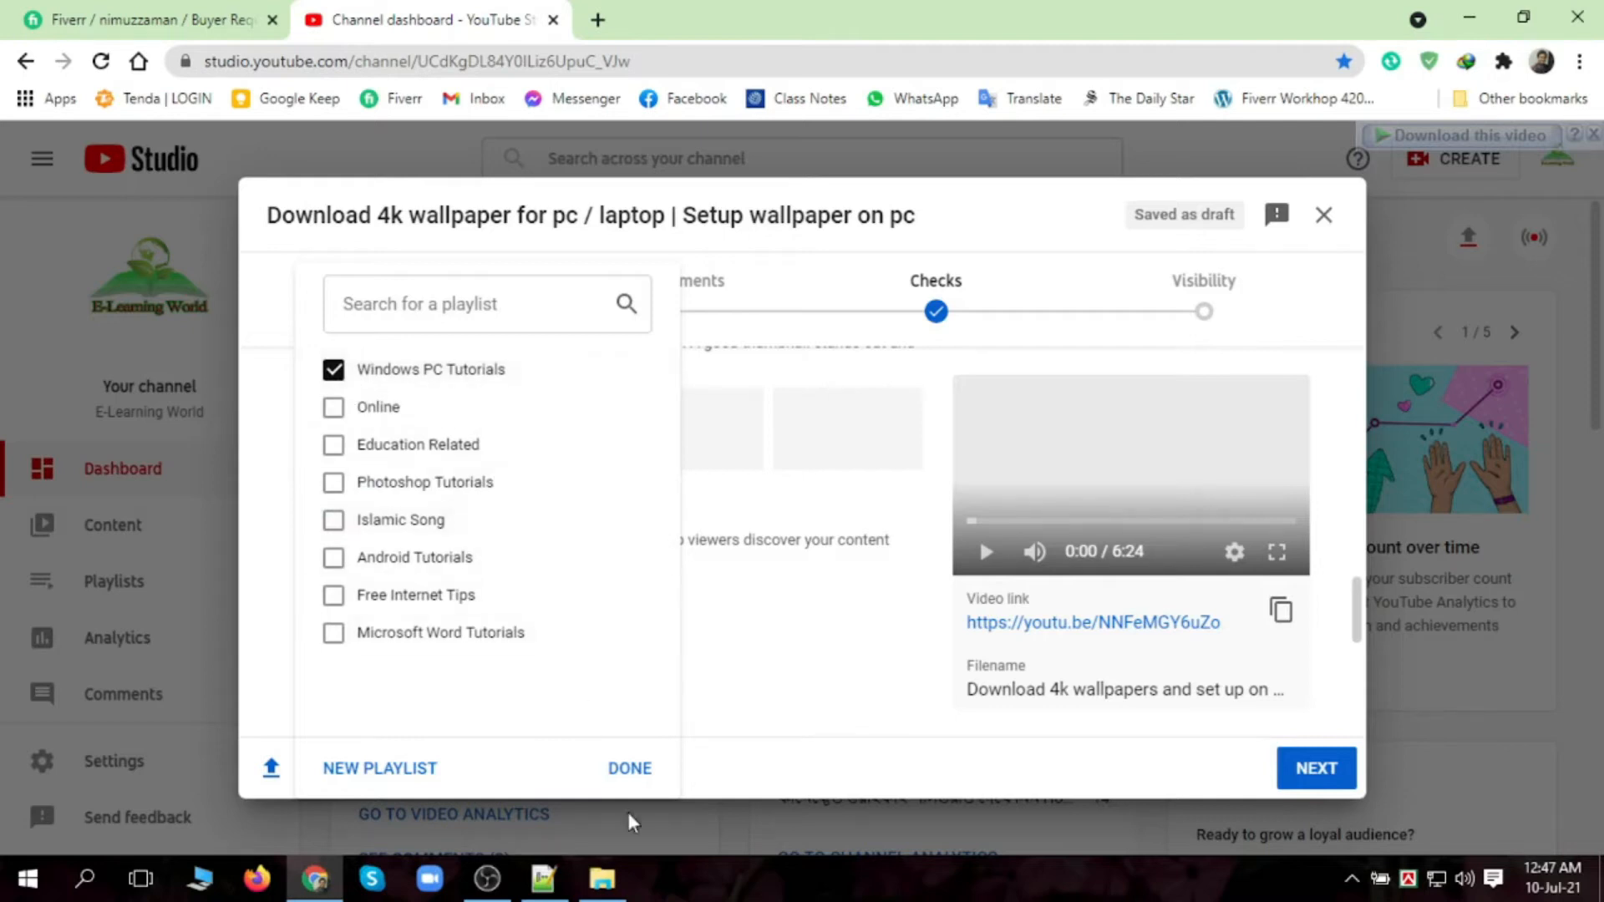
{"action": "left_click", "coordinate": [630, 767]}
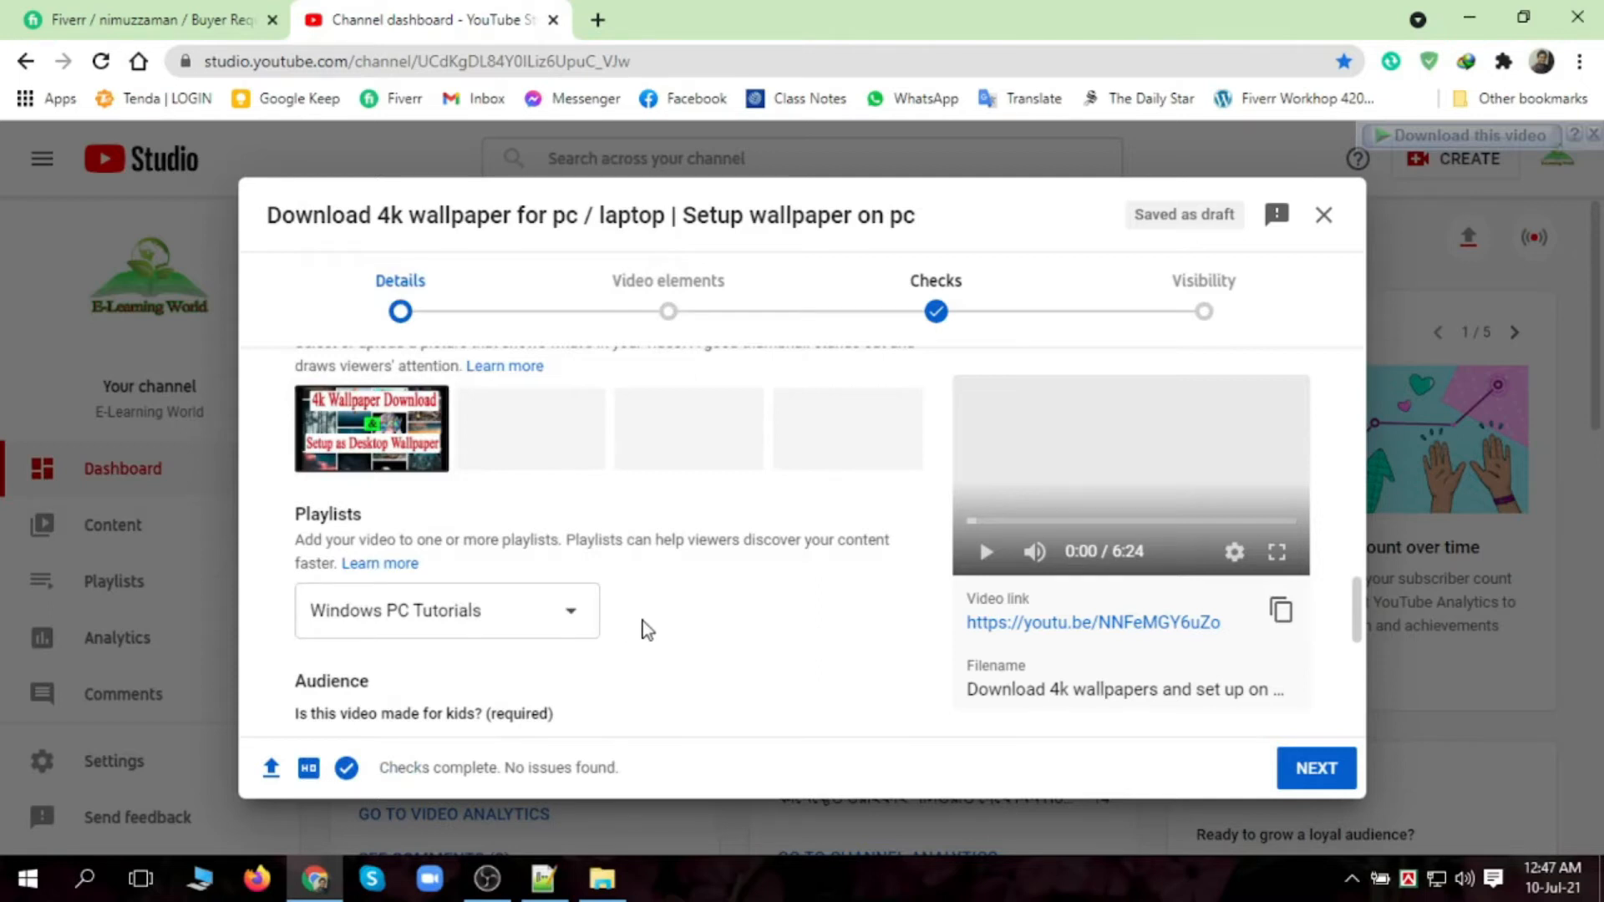
- Declare in the Audience section that the video is not made for kids
{"action": "scroll", "coordinate": [643, 629], "scroll_direction": "down", "scroll_amount": 2}
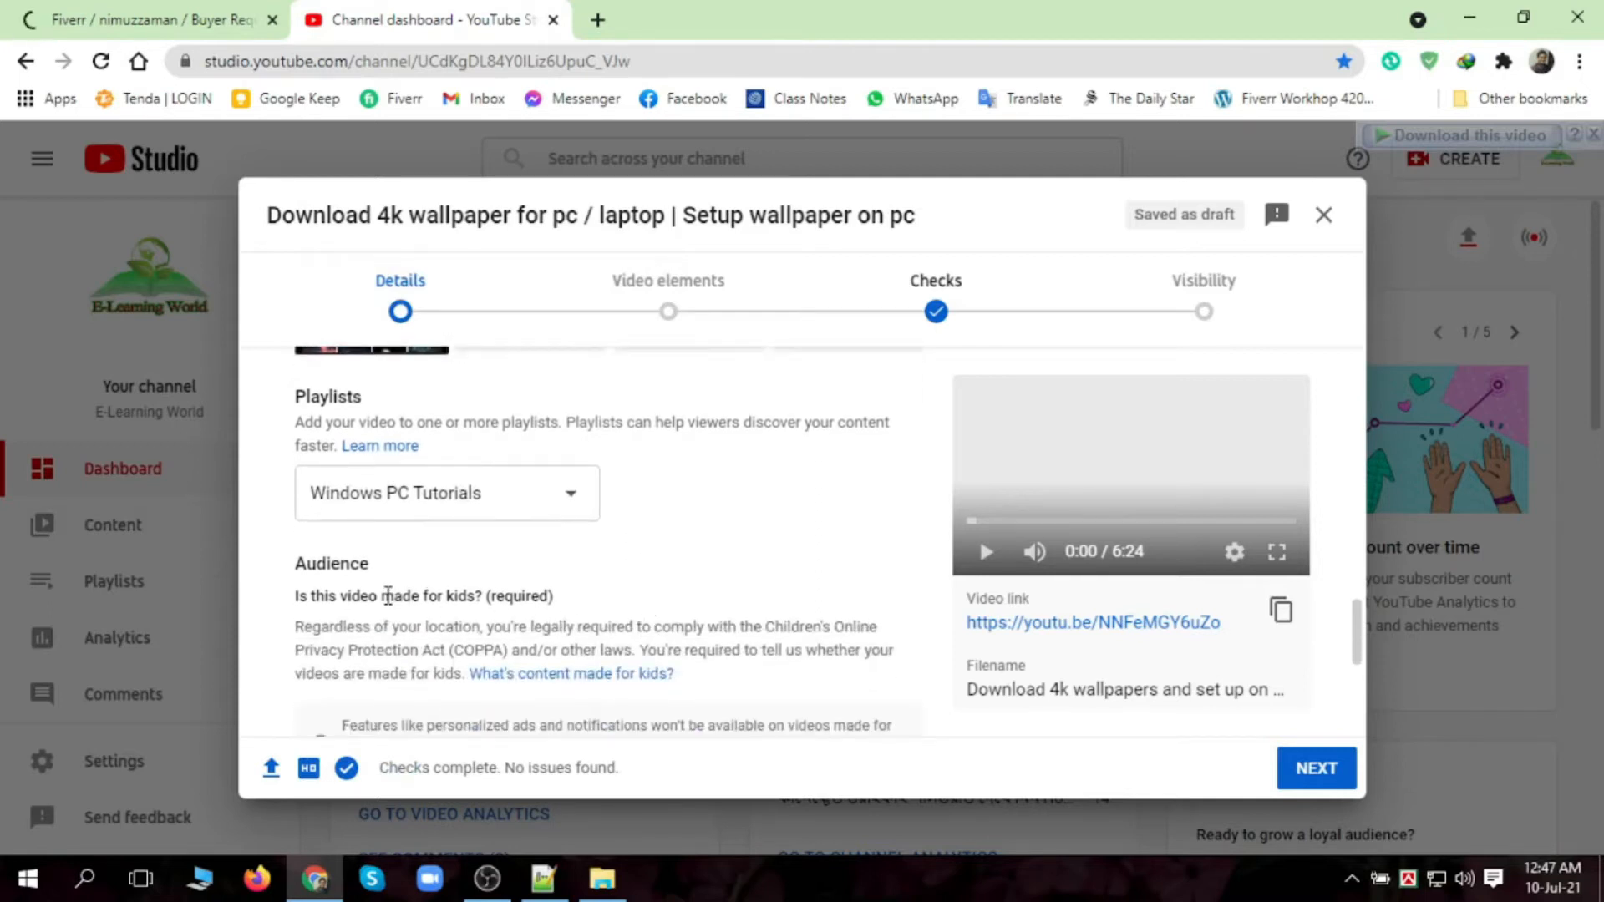
{"action": "scroll", "coordinate": [436, 595], "scroll_direction": "down", "scroll_amount": 2}
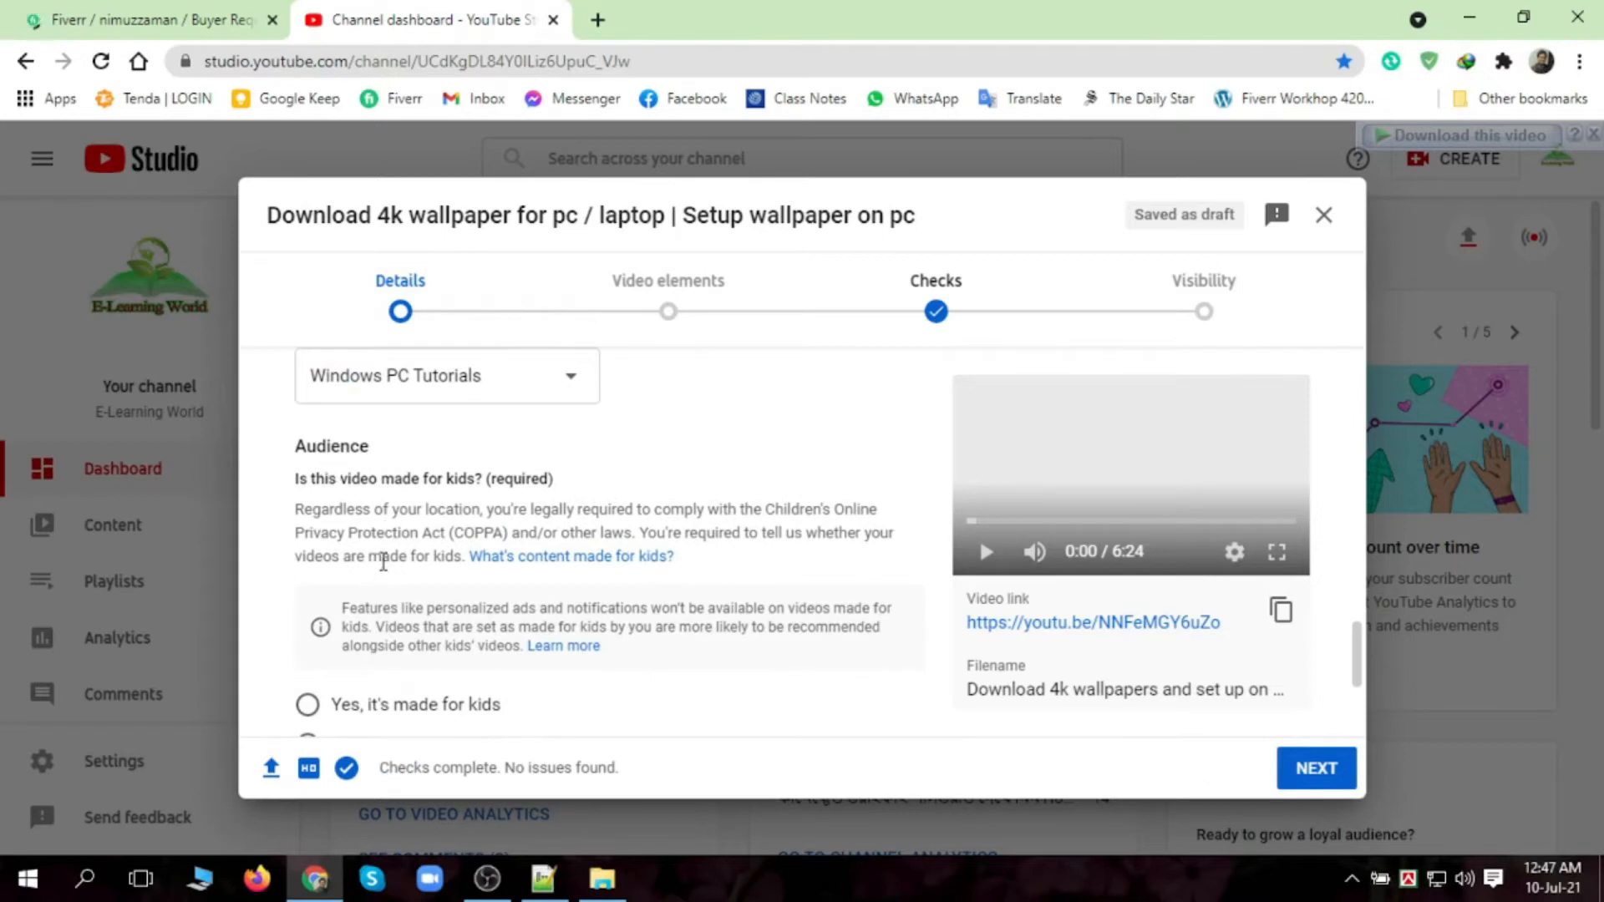
{"action": "scroll", "coordinate": [384, 562], "scroll_direction": "down", "scroll_amount": 2}
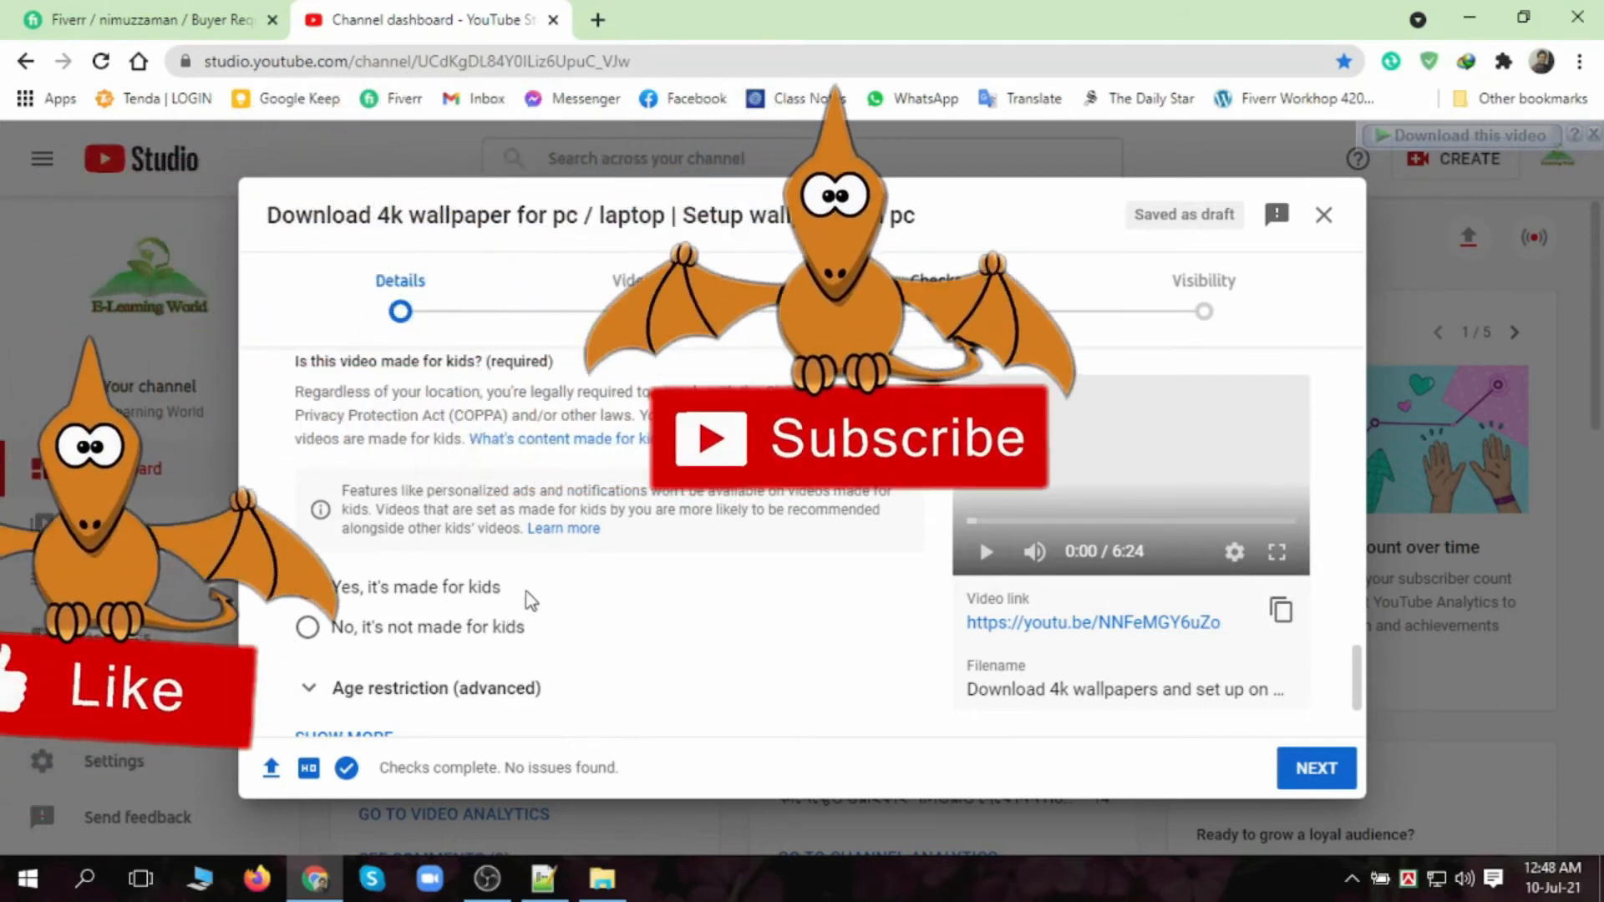
{"action": "left_click", "coordinate": [306, 633]}
- Expand the advanced age restriction settings and choose not to restrict the video to viewers over 18 only
{"action": "scroll", "coordinate": [633, 612], "scroll_direction": "down", "scroll_amount": 1}
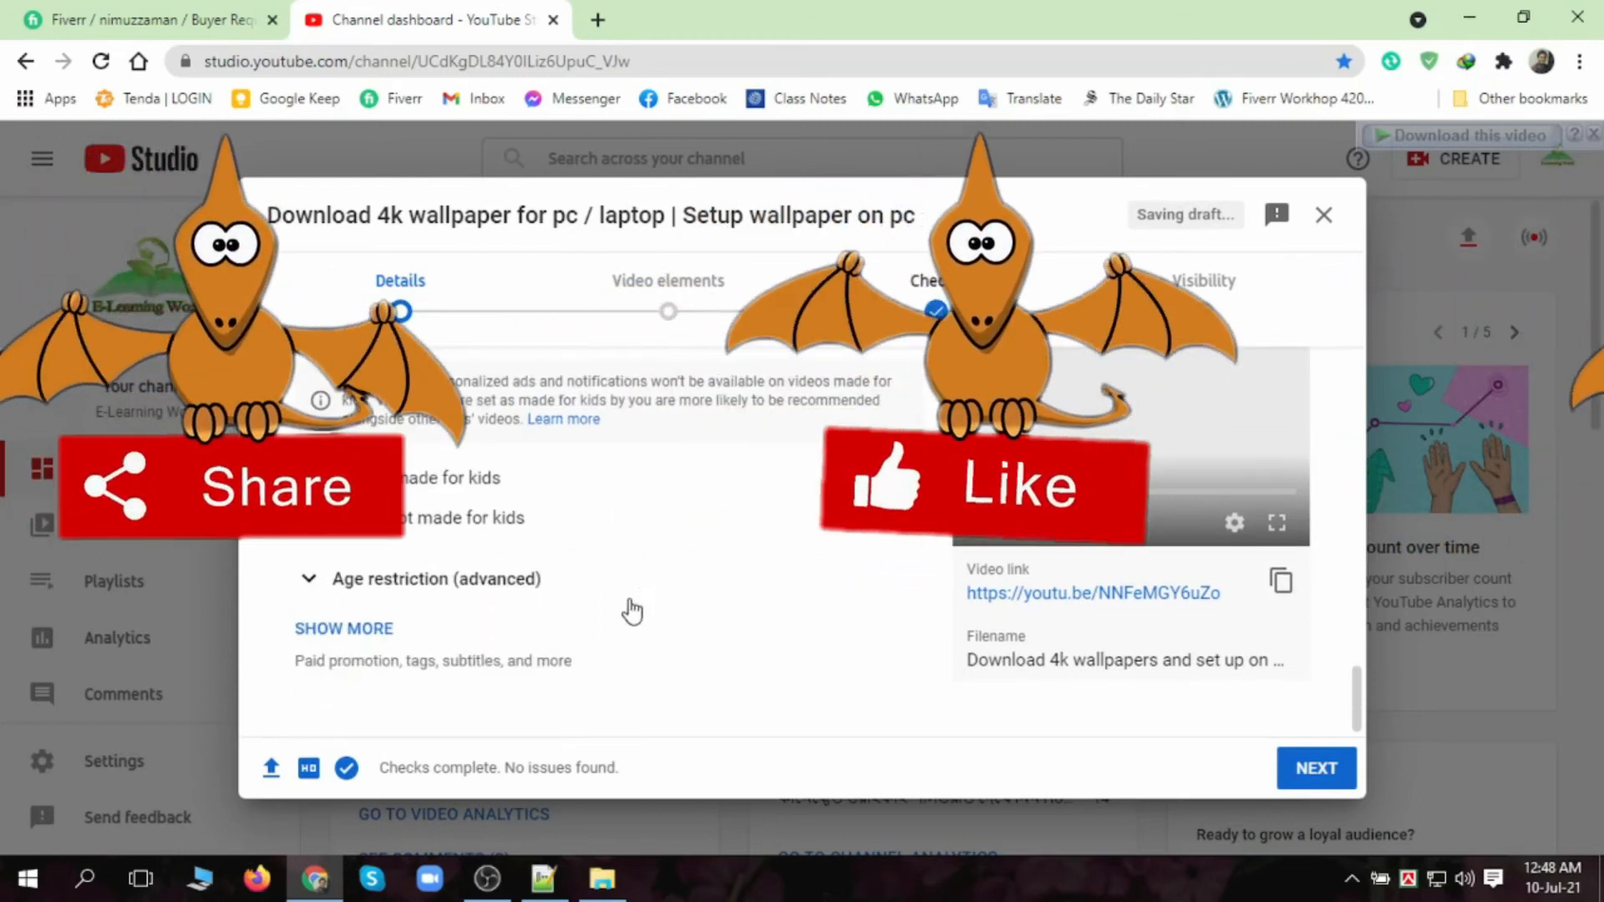
{"action": "left_click", "coordinate": [310, 579]}
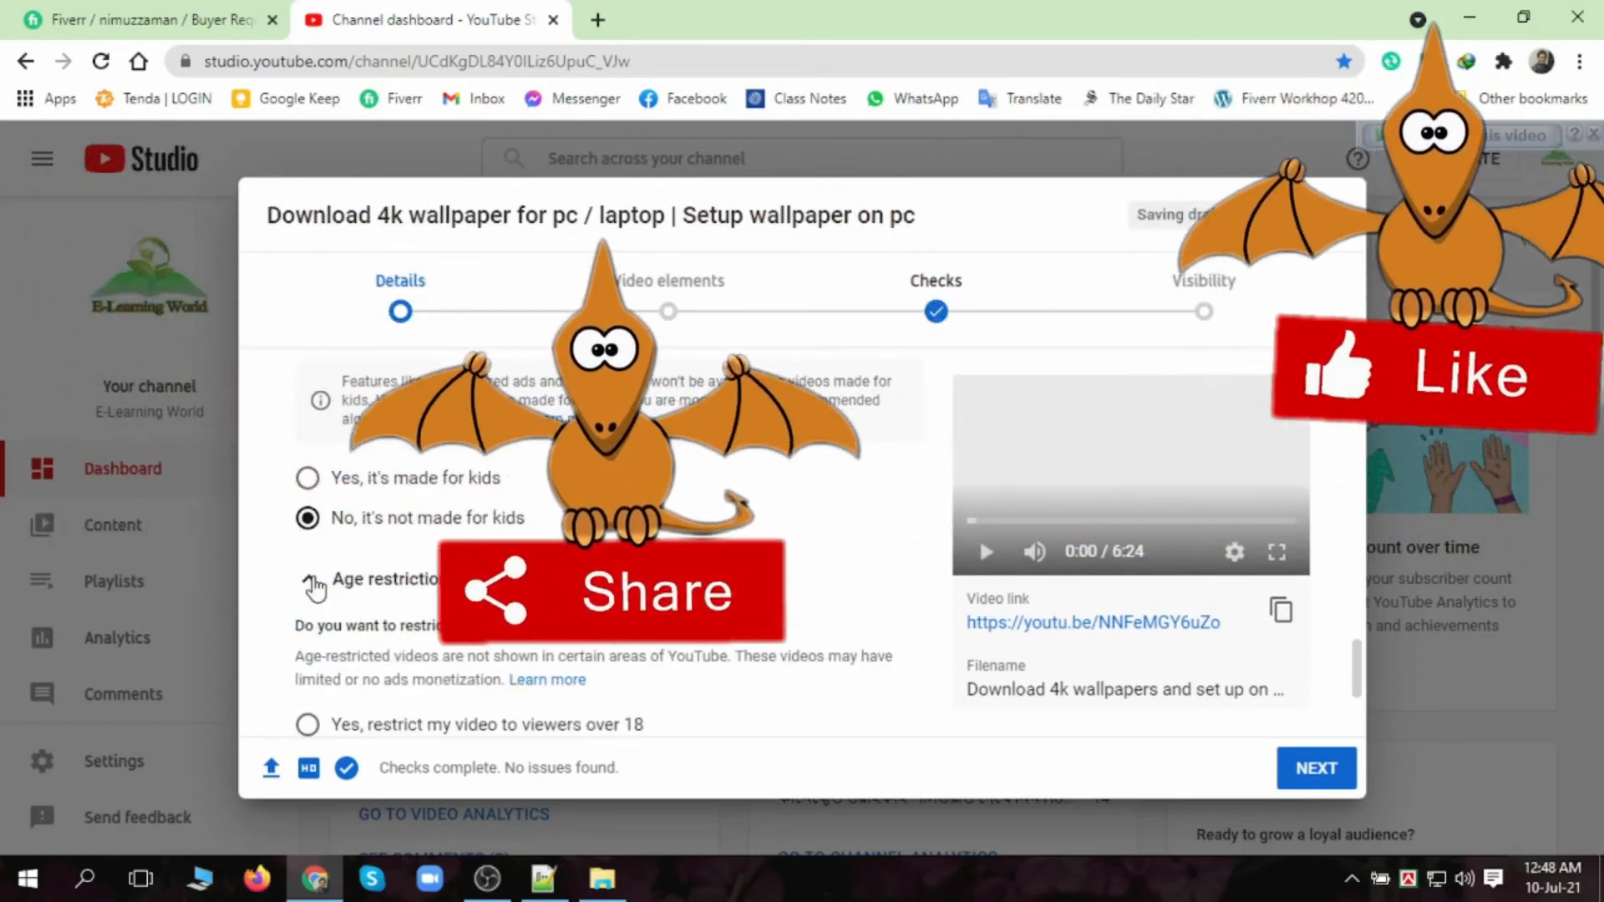
{"action": "scroll", "coordinate": [384, 595], "scroll_direction": "down", "scroll_amount": 1}
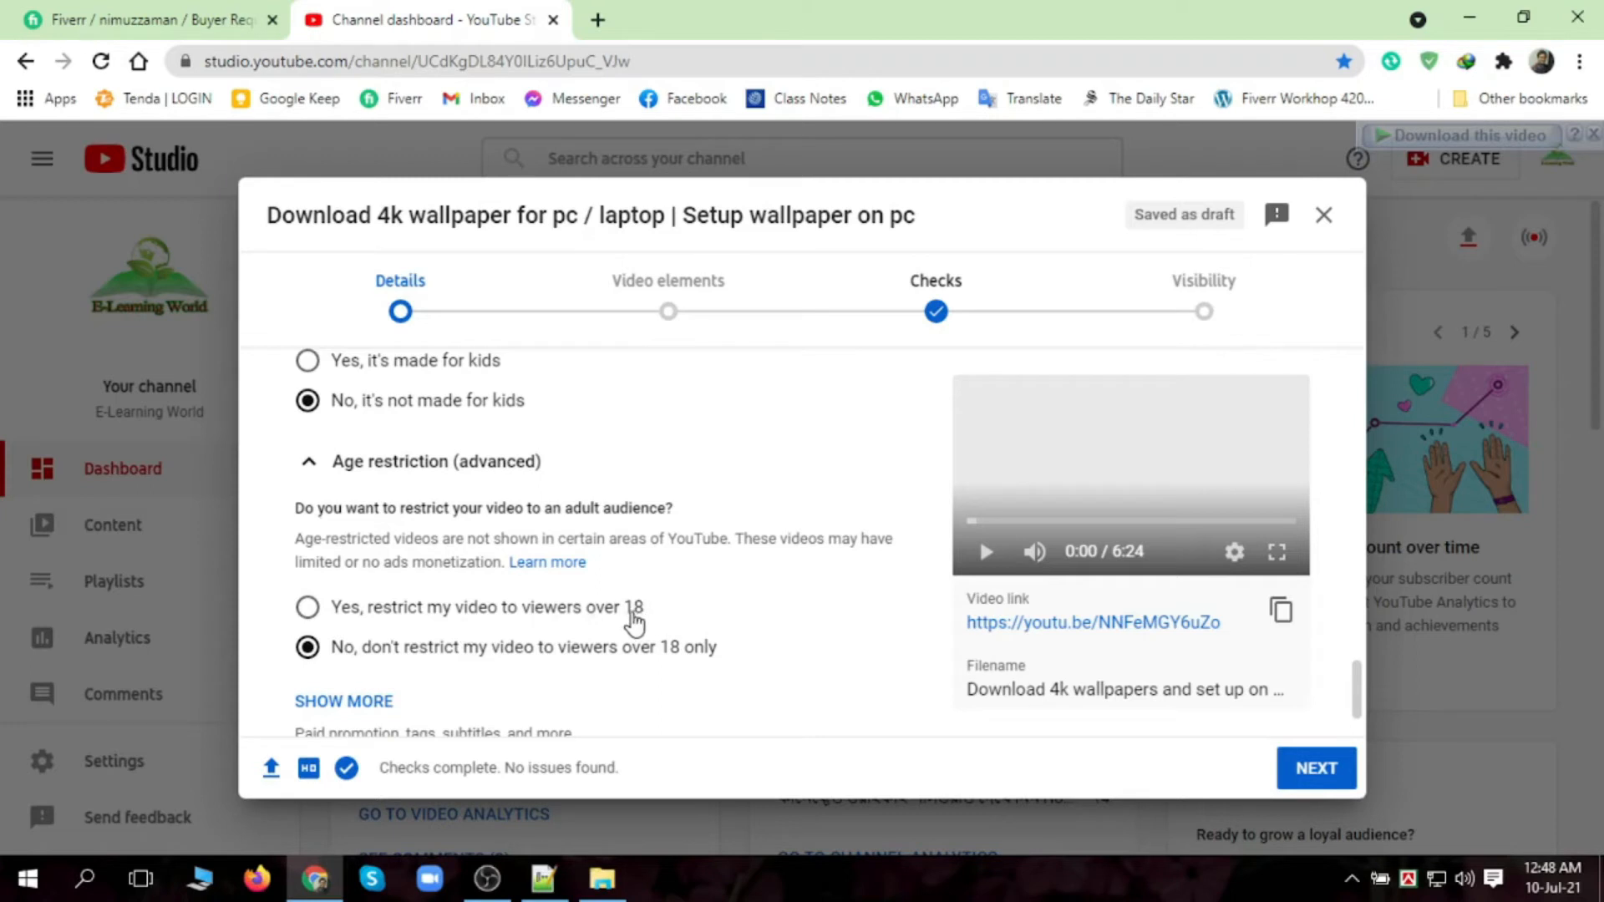
{"action": "left_click", "coordinate": [306, 648]}
- Reveal the additional video details and go past the paid promotion option to the Tags section
{"action": "scroll", "coordinate": [723, 655], "scroll_direction": "down", "scroll_amount": 1}
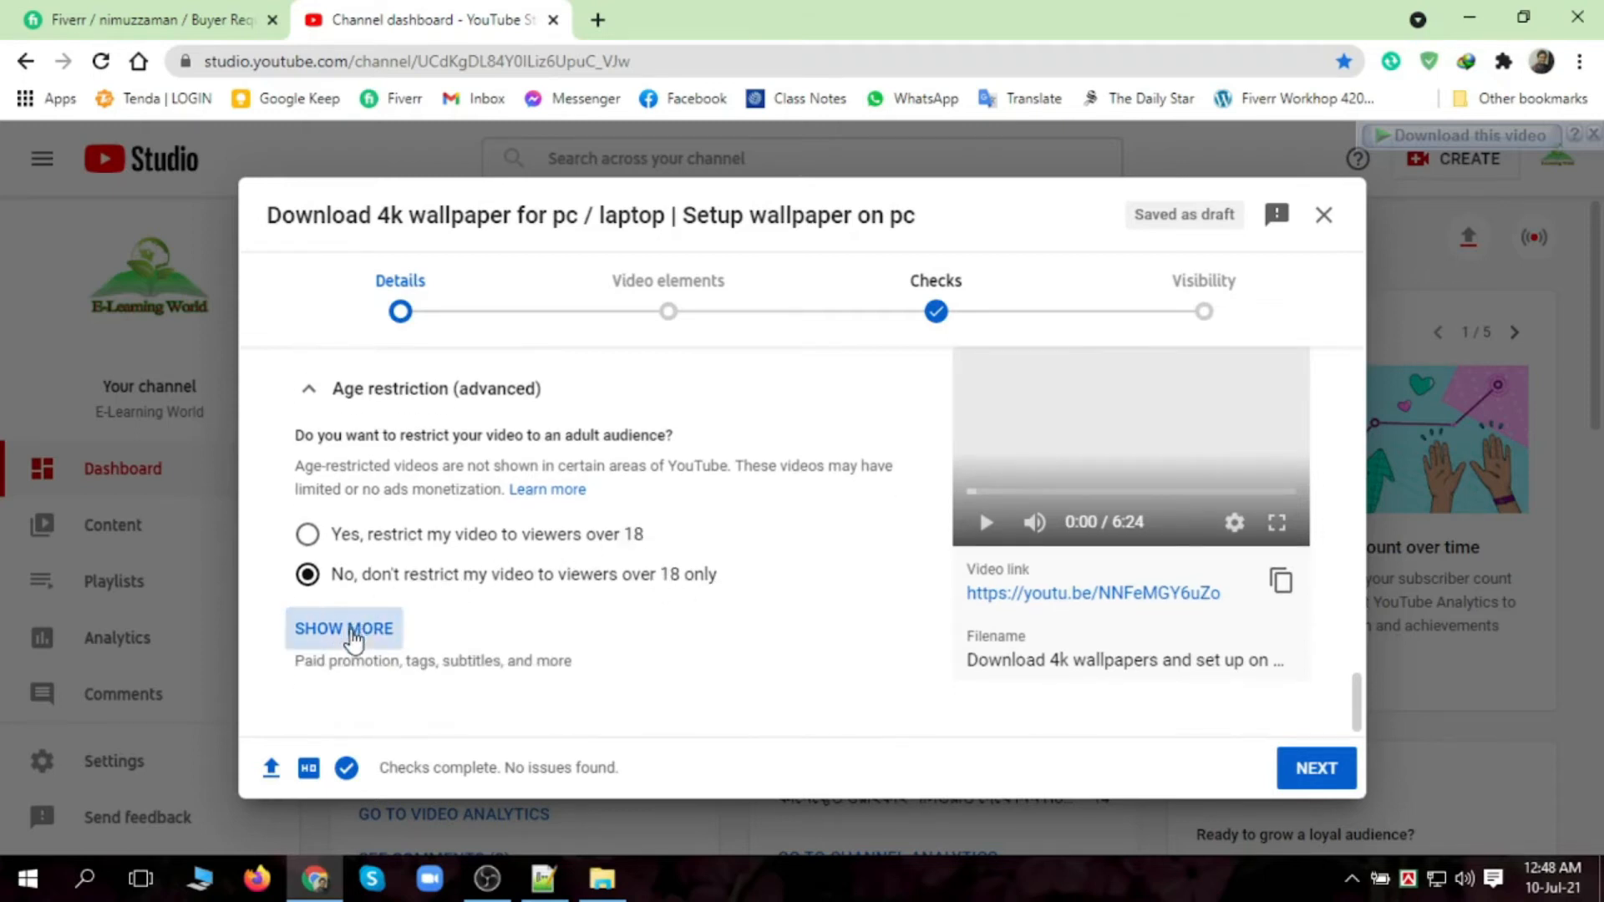
{"action": "left_click", "coordinate": [353, 637]}
{"action": "scroll", "coordinate": [486, 610], "scroll_direction": "down", "scroll_amount": 3}
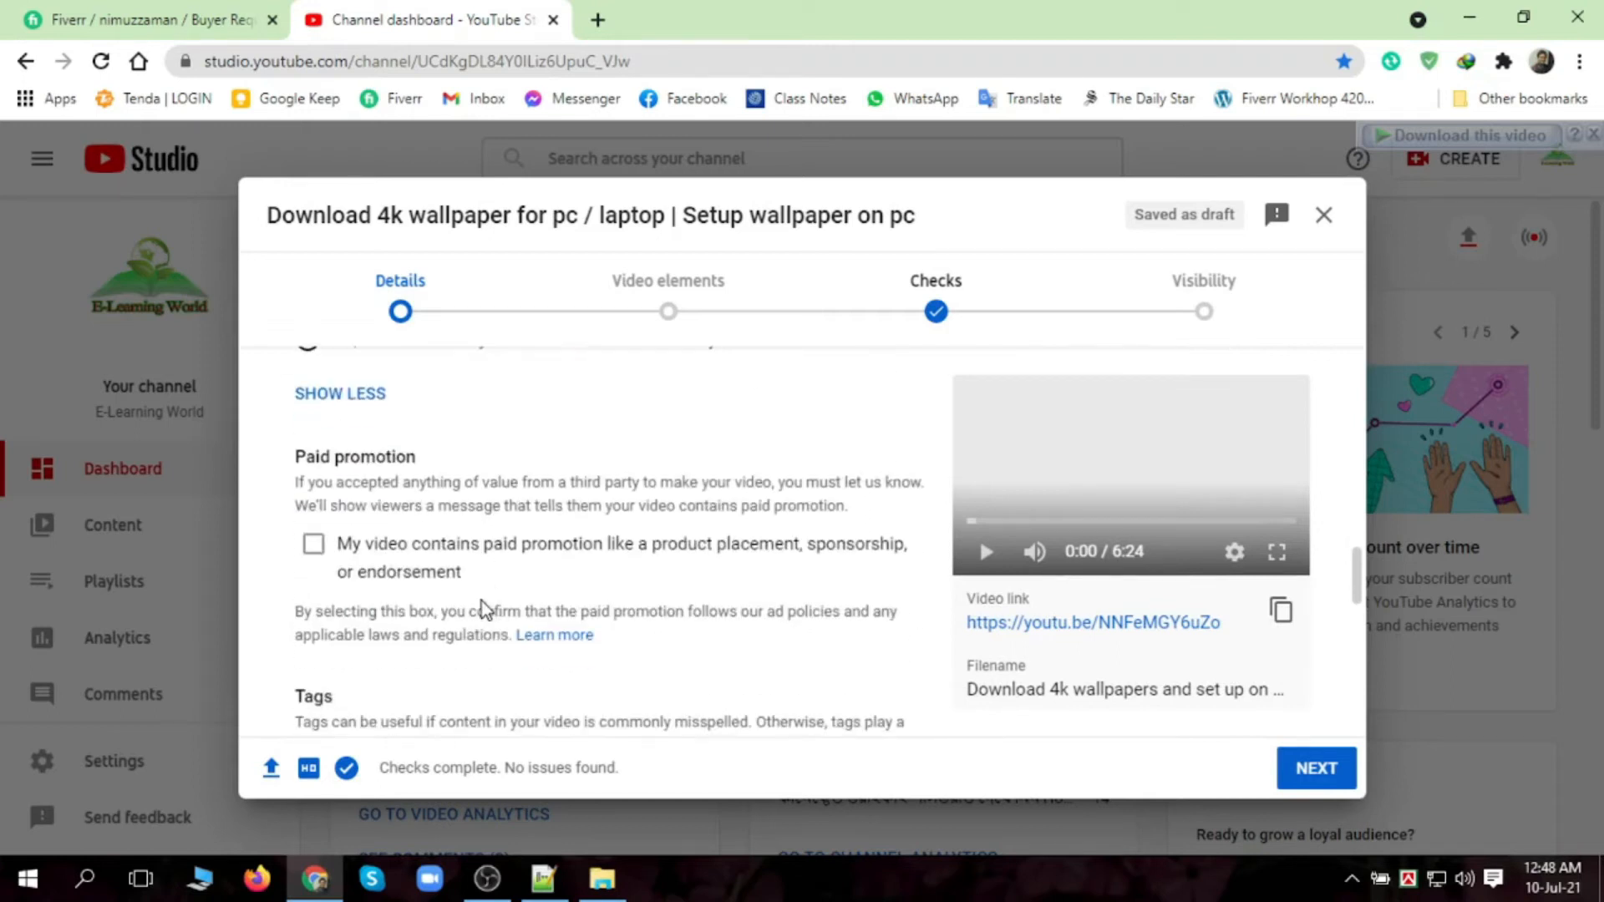
{"action": "scroll", "coordinate": [490, 602], "scroll_direction": "down", "scroll_amount": 3}
{"action": "scroll", "coordinate": [528, 536], "scroll_direction": "down", "scroll_amount": 2}
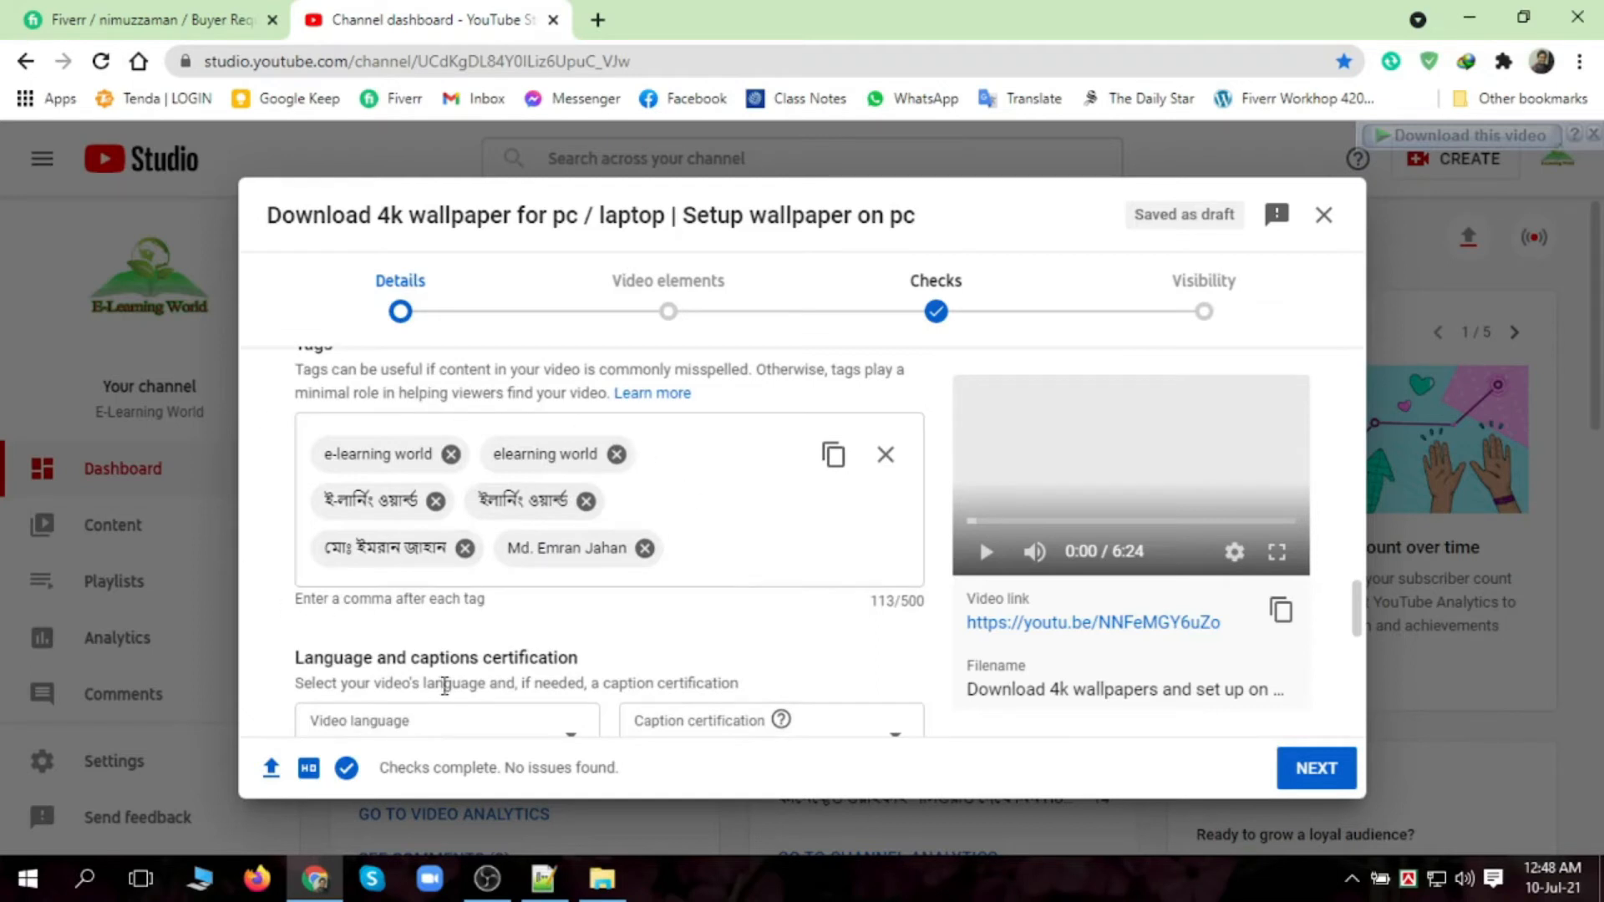
- Copy the comma-separated keywords from "how to setup wallpaper on pc" through "2021" in Description.txt and paste them into the video's tags
{"action": "left_click", "coordinate": [543, 887]}
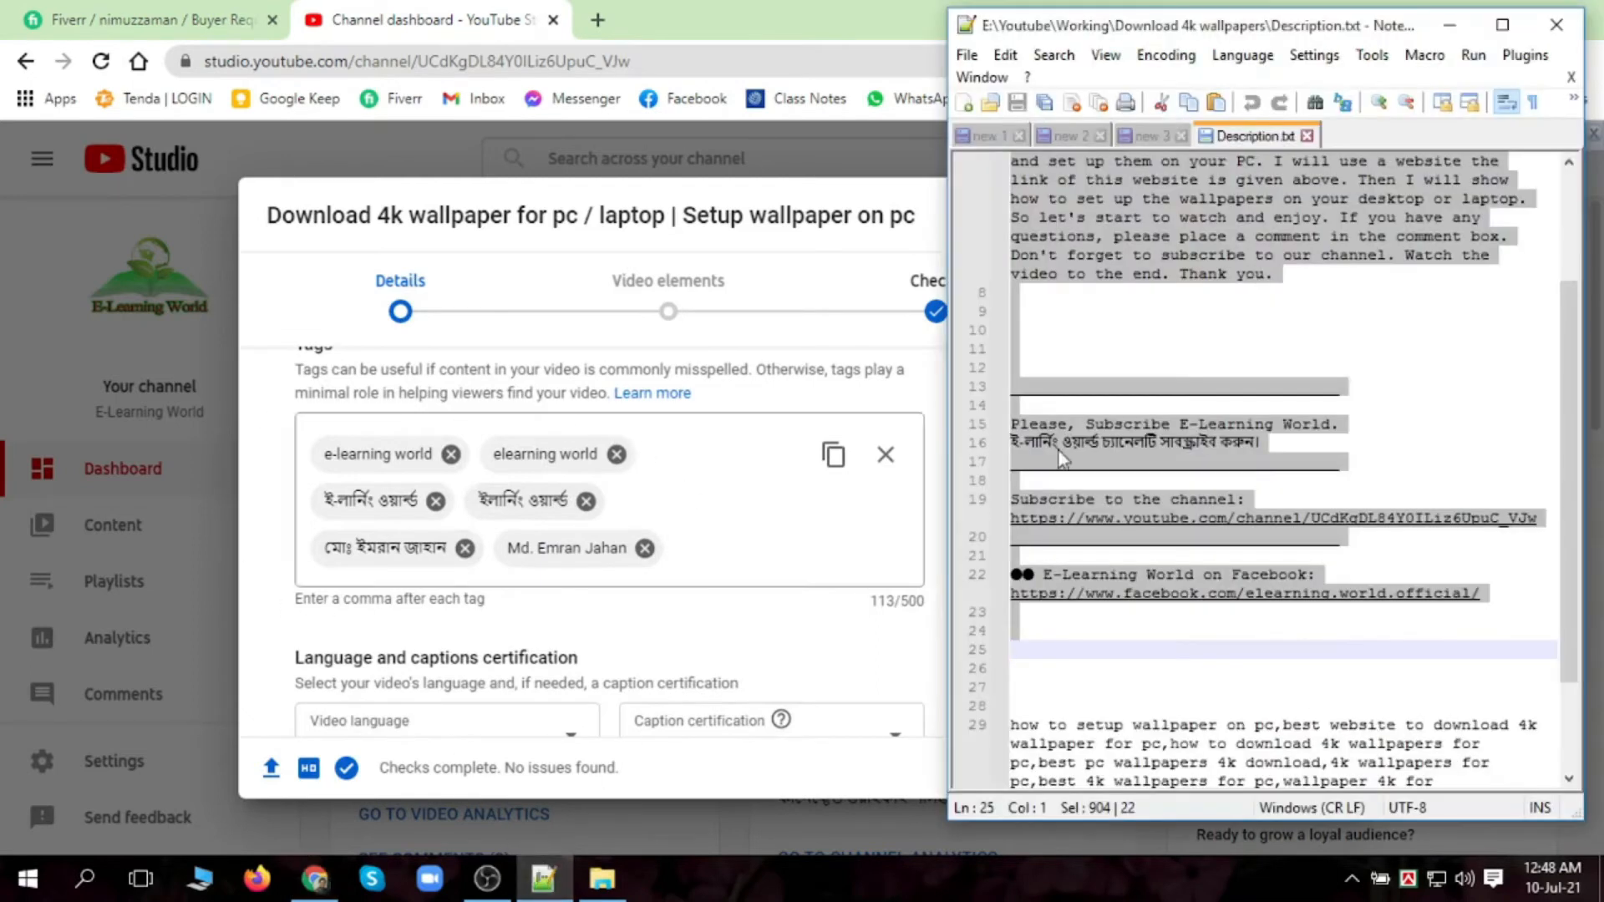
{"action": "scroll", "coordinate": [1206, 453], "scroll_direction": "down", "scroll_amount": 3}
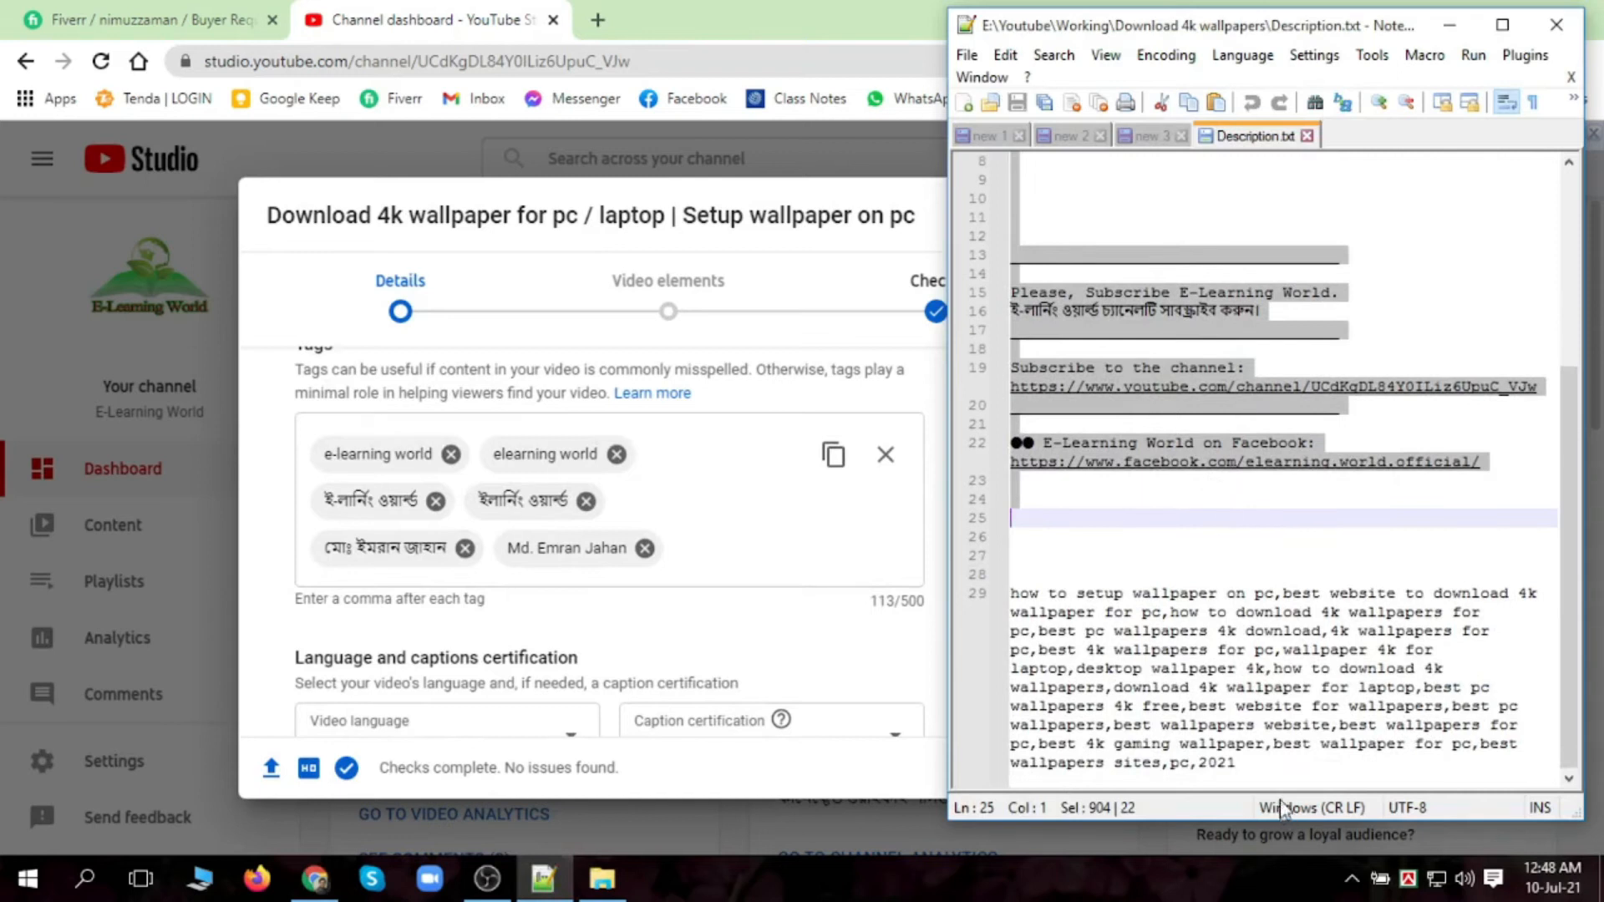
{"action": "left_click_drag", "start_coordinate": [1237, 762], "coordinate": [1024, 610]}
{"action": "left_click", "coordinate": [678, 553]}
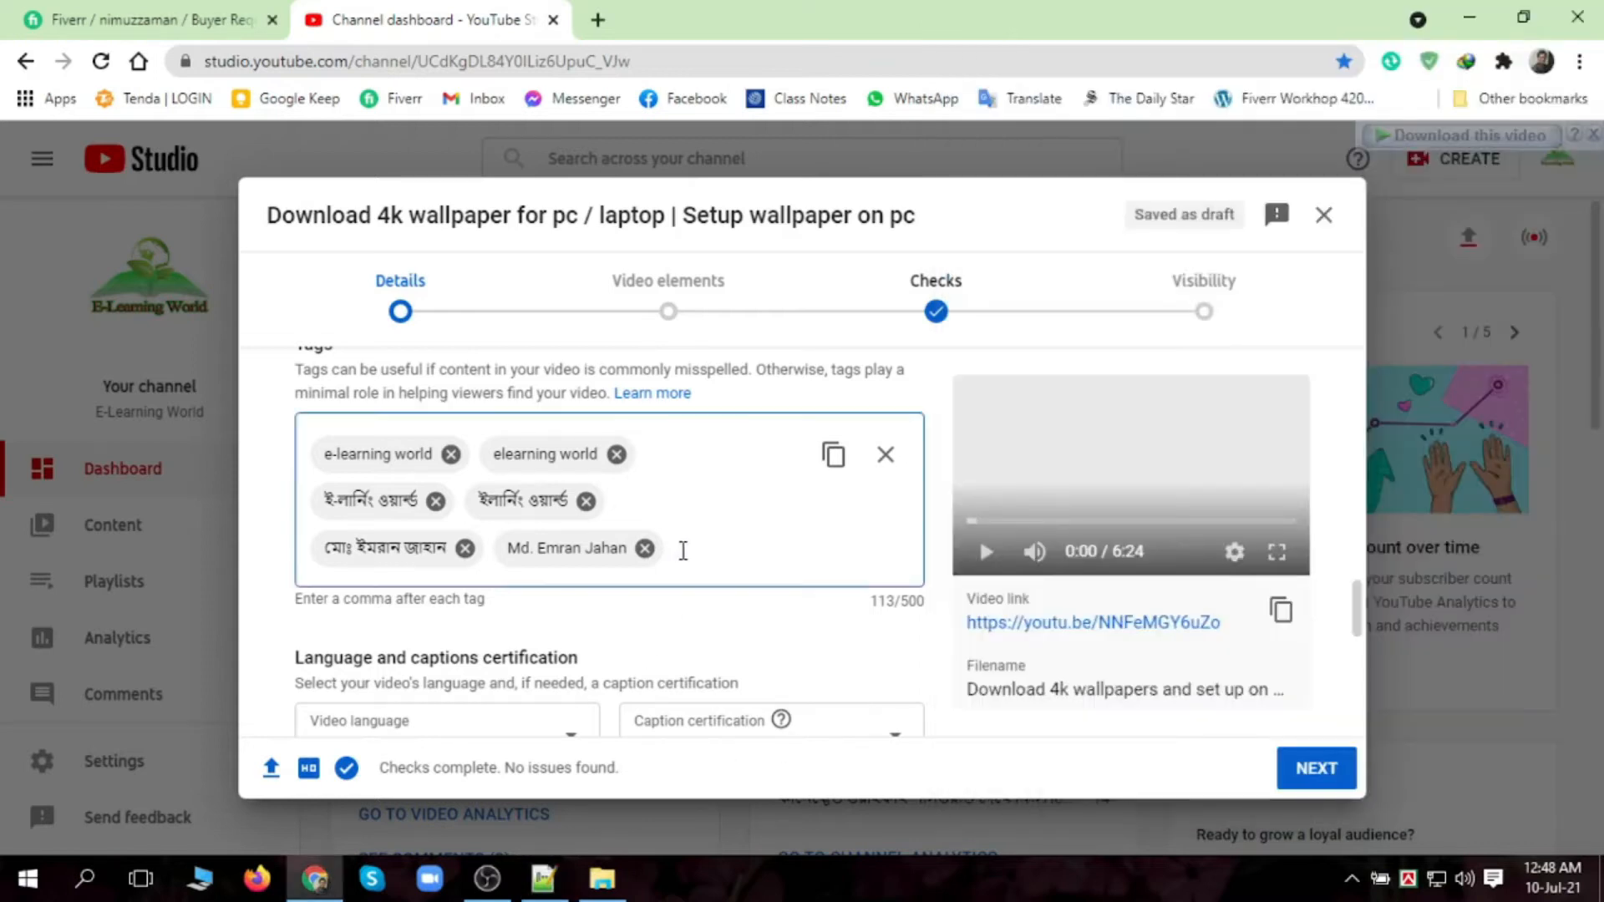
{"action": "key", "text": "ctrl+v"}
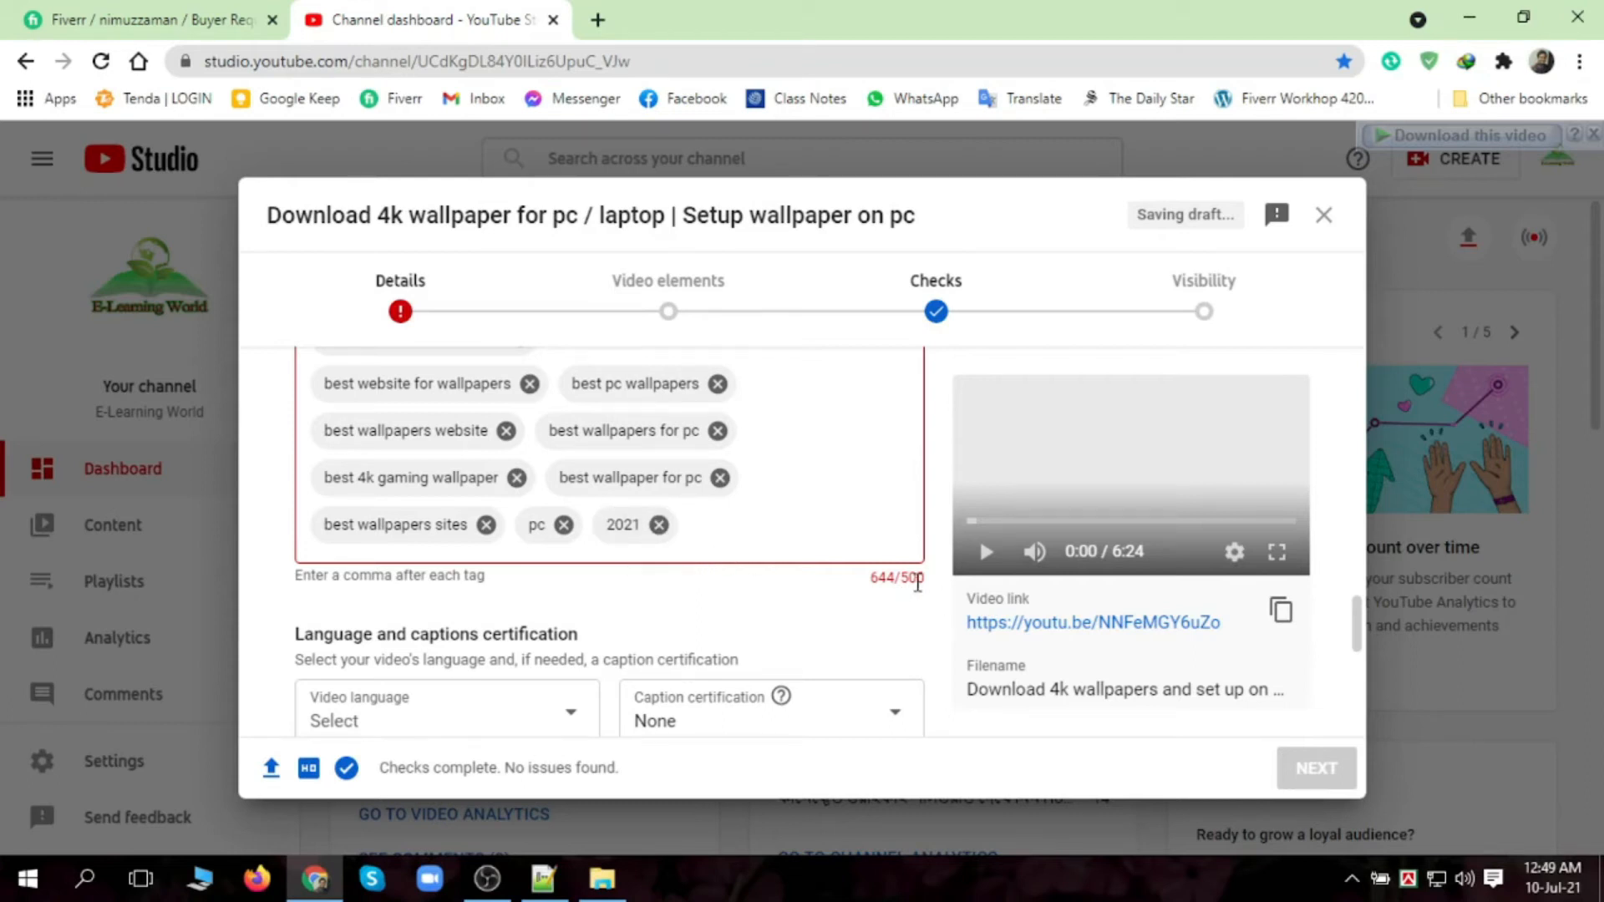
- Remove the tags "2021", "pc", "best wallpaper for pc" and "best 4k gaming wallpaper"
{"action": "left_click", "coordinate": [659, 524]}
{"action": "left_click", "coordinate": [564, 525]}
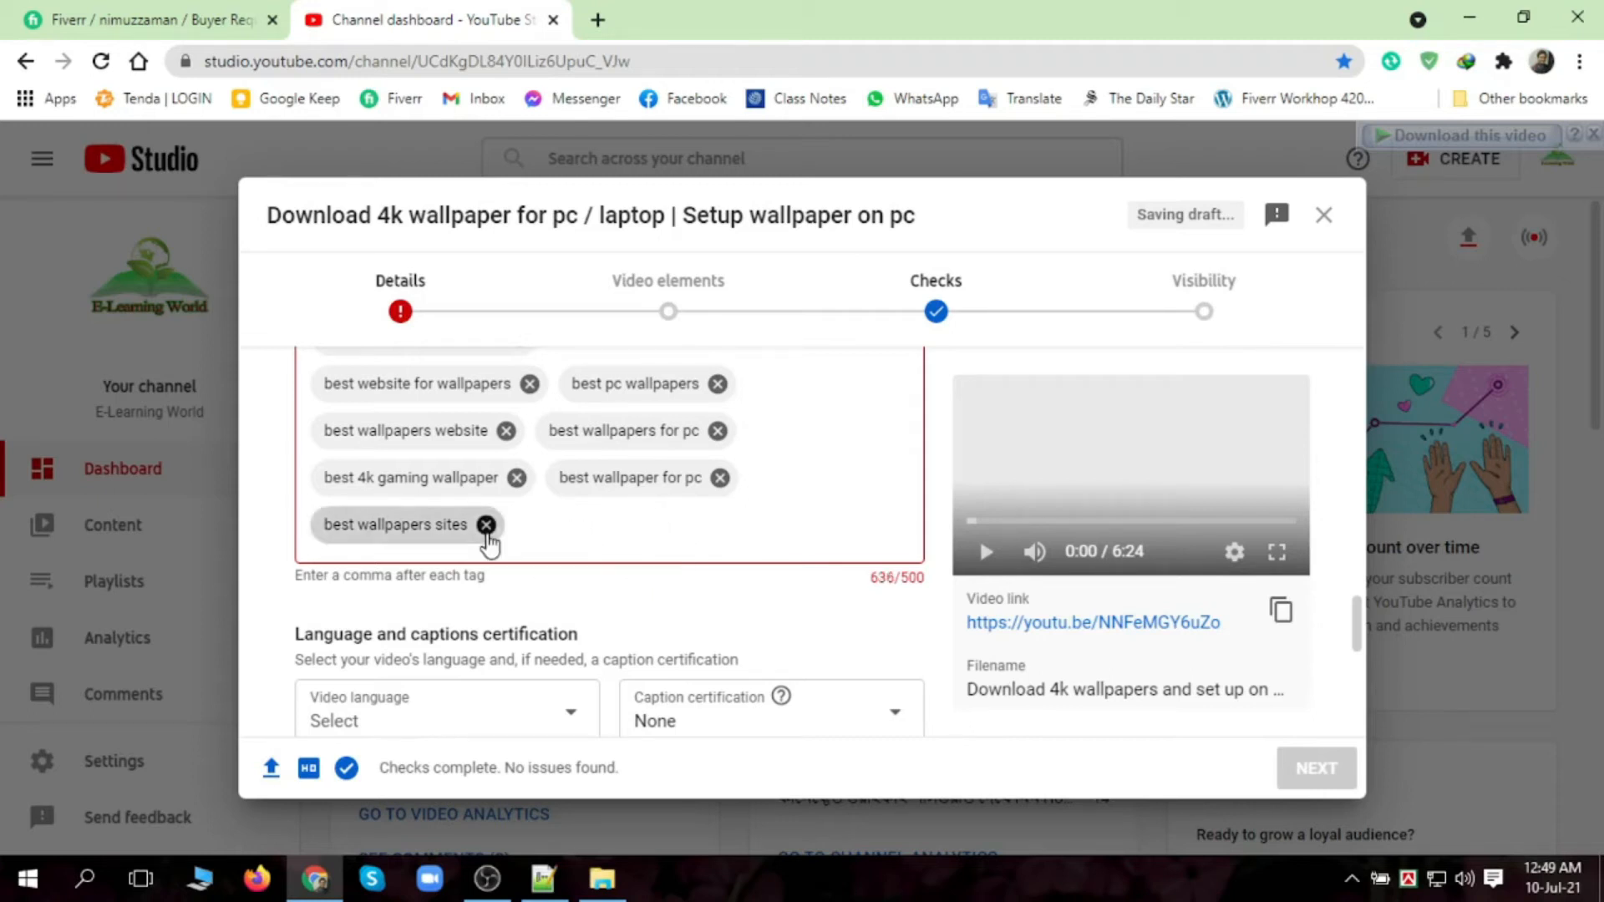
{"action": "left_click", "coordinate": [719, 479]}
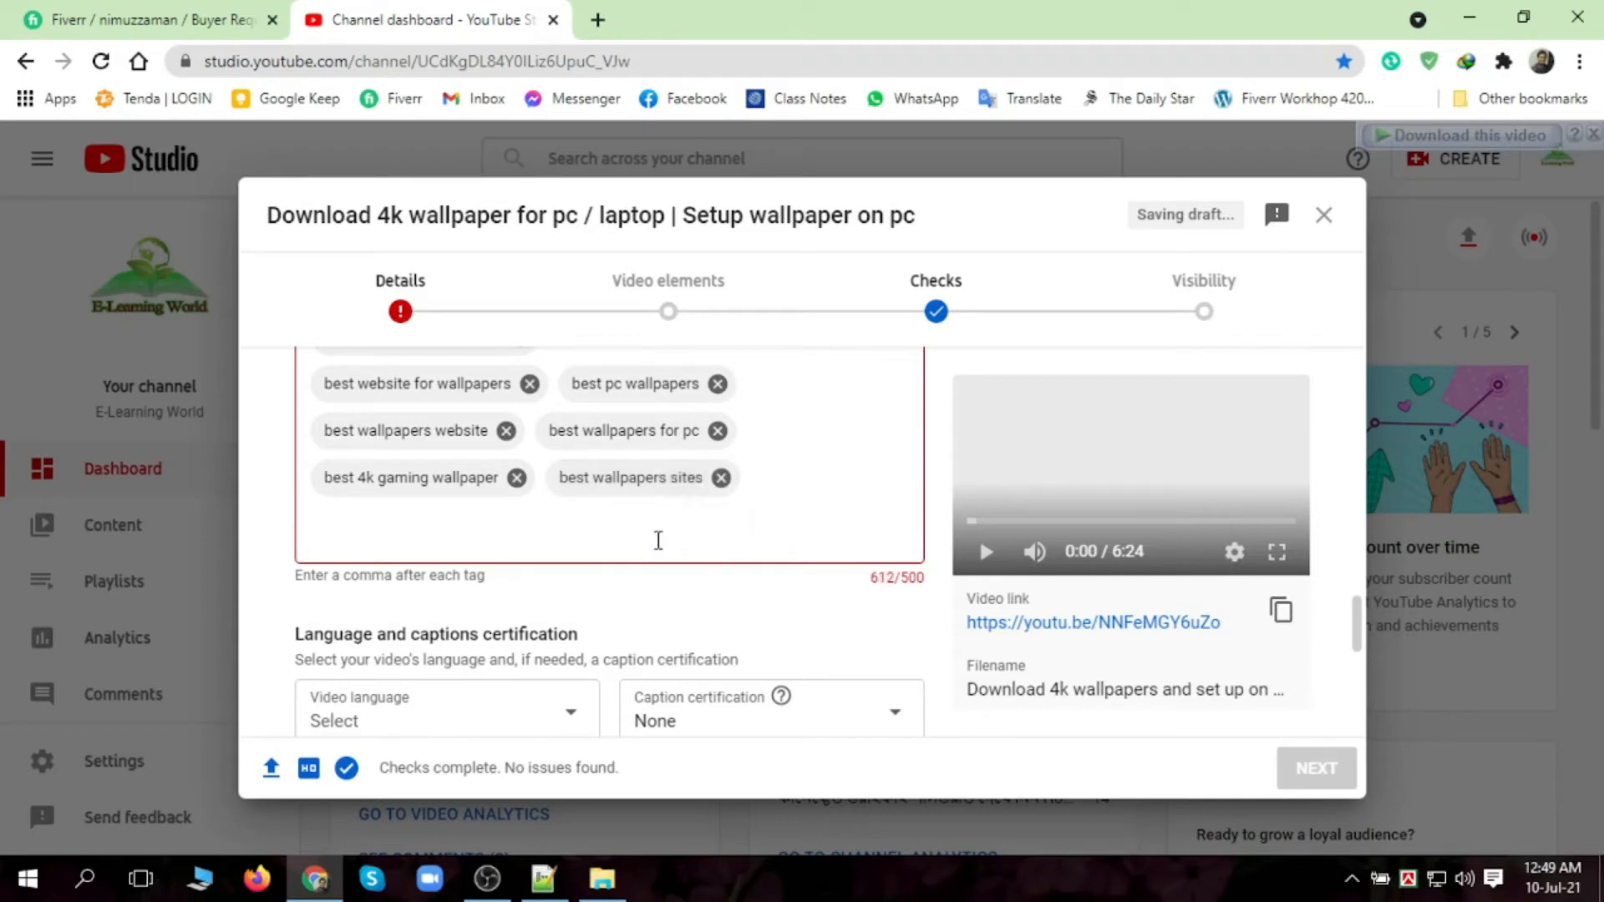
{"action": "scroll", "coordinate": [544, 541], "scroll_direction": "up", "scroll_amount": 2}
{"action": "left_click", "coordinate": [516, 595]}
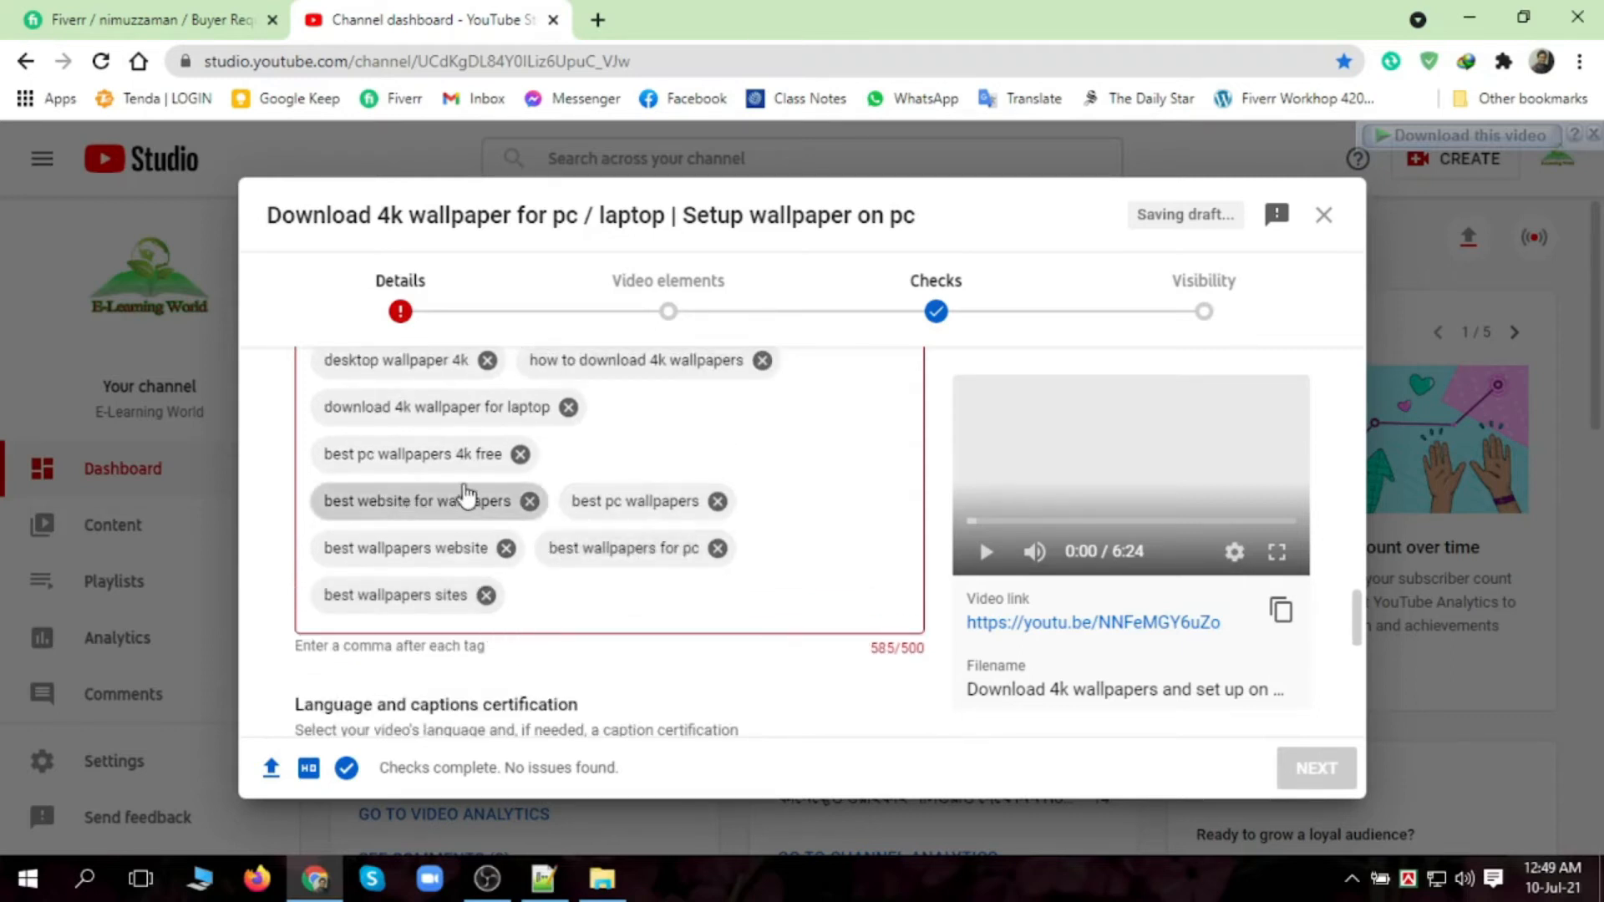
- Remove the tags "4k wallpapers for pc" and "best pc wallpapers 4k download"
{"action": "scroll", "coordinate": [533, 474], "scroll_direction": "up", "scroll_amount": 2}
{"action": "left_click_drag", "start_coordinate": [693, 489], "coordinate": [709, 494]}
{"action": "scroll", "coordinate": [710, 495], "scroll_direction": "up", "scroll_amount": 1}
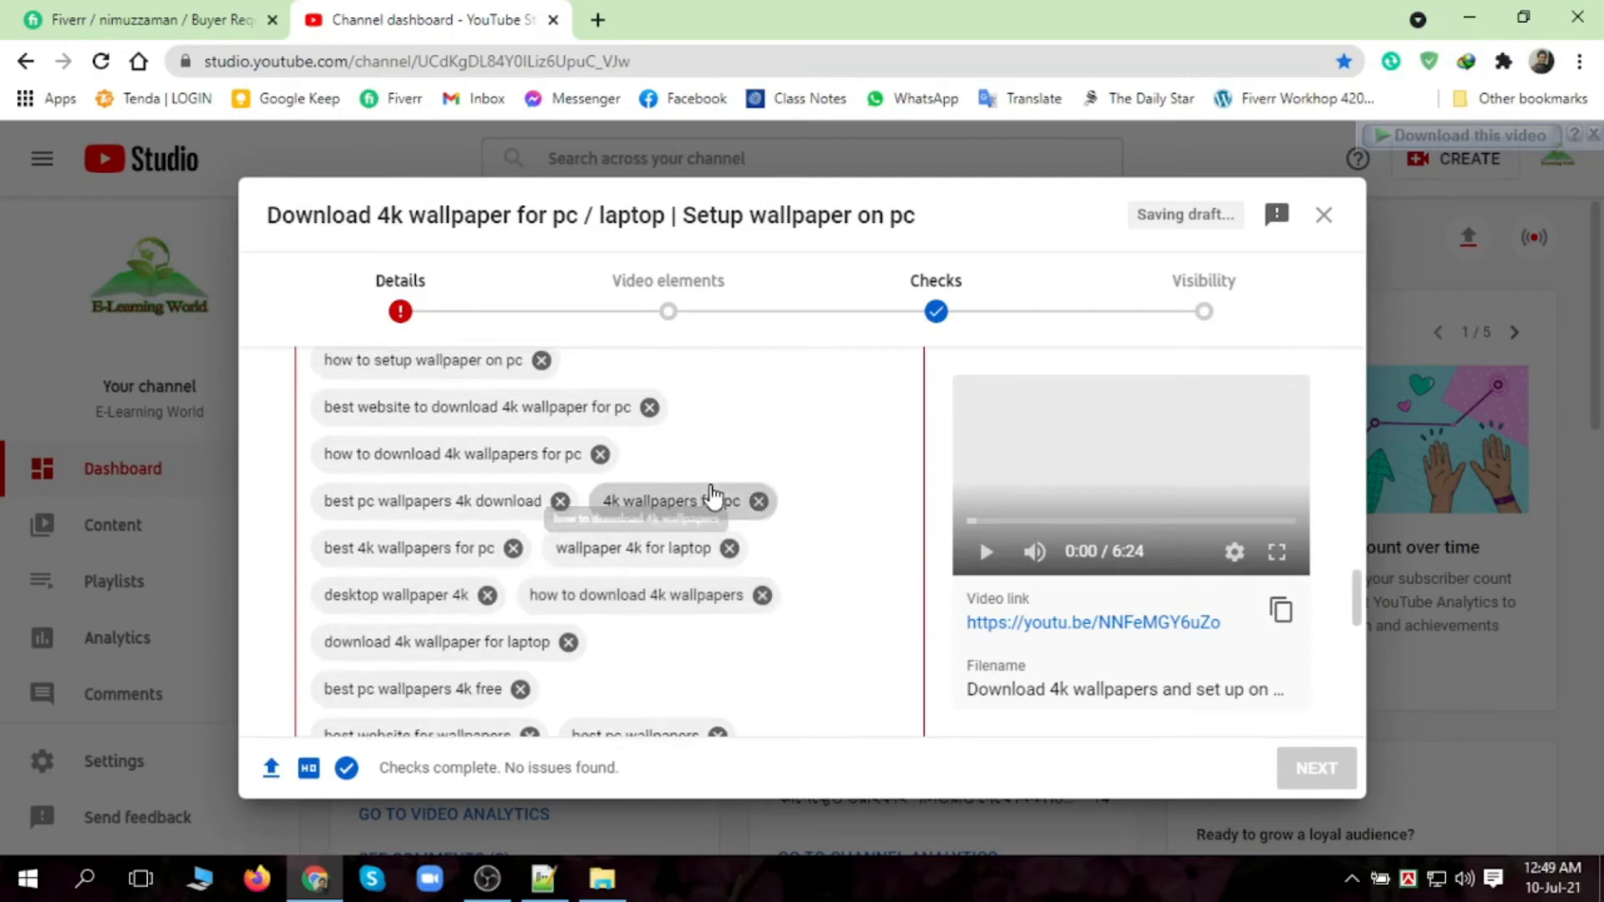
{"action": "left_click", "coordinate": [758, 503]}
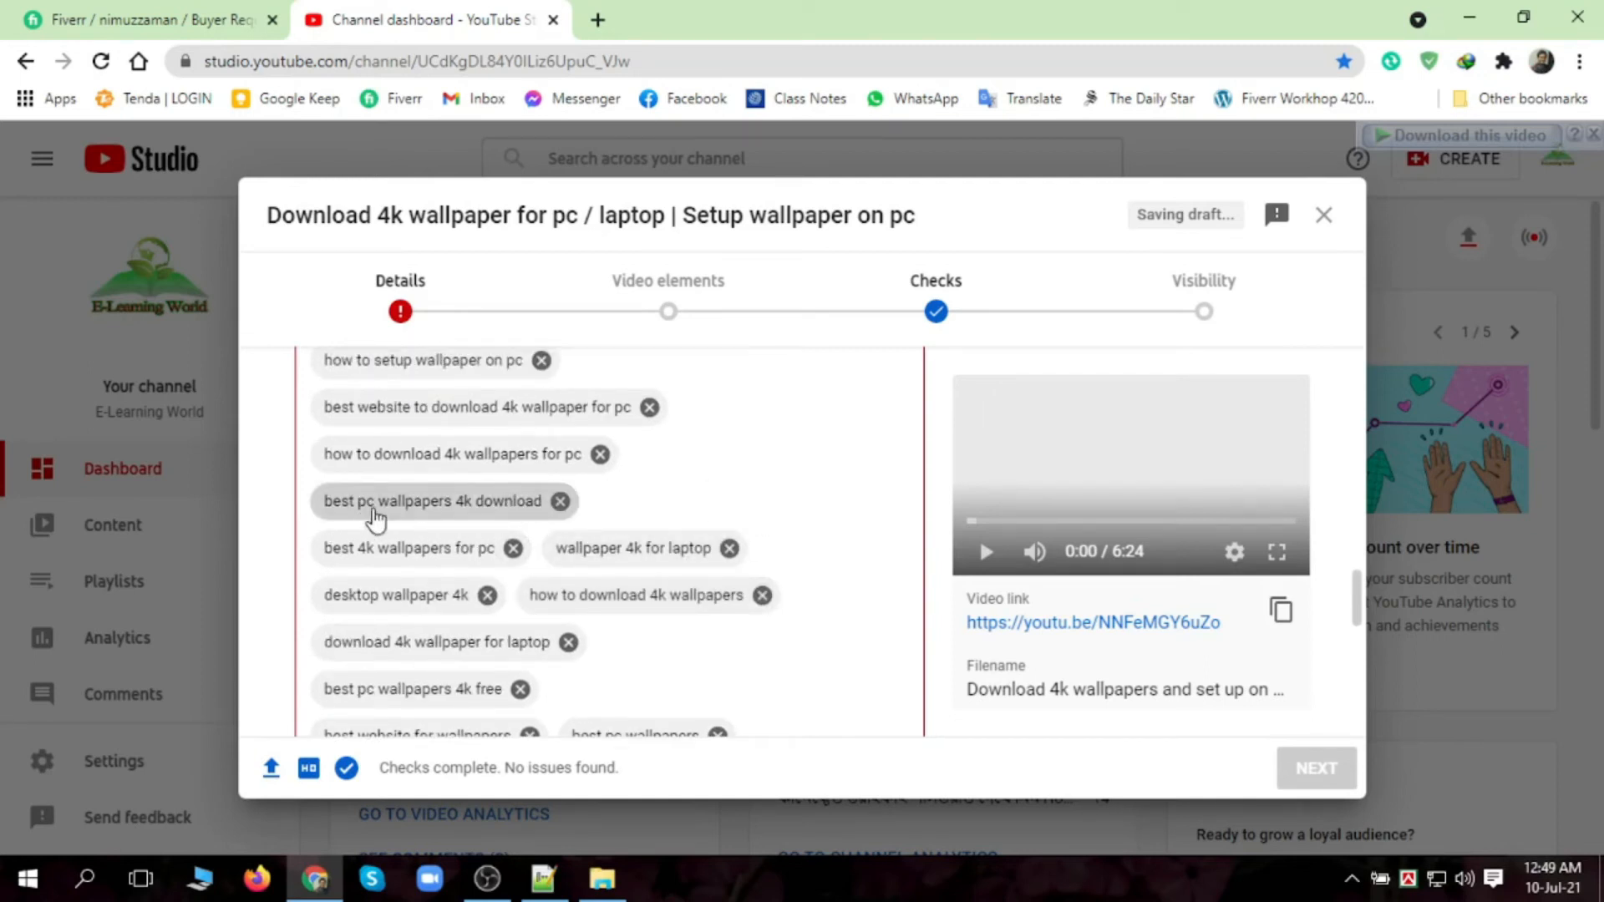
{"action": "left_click", "coordinate": [560, 501]}
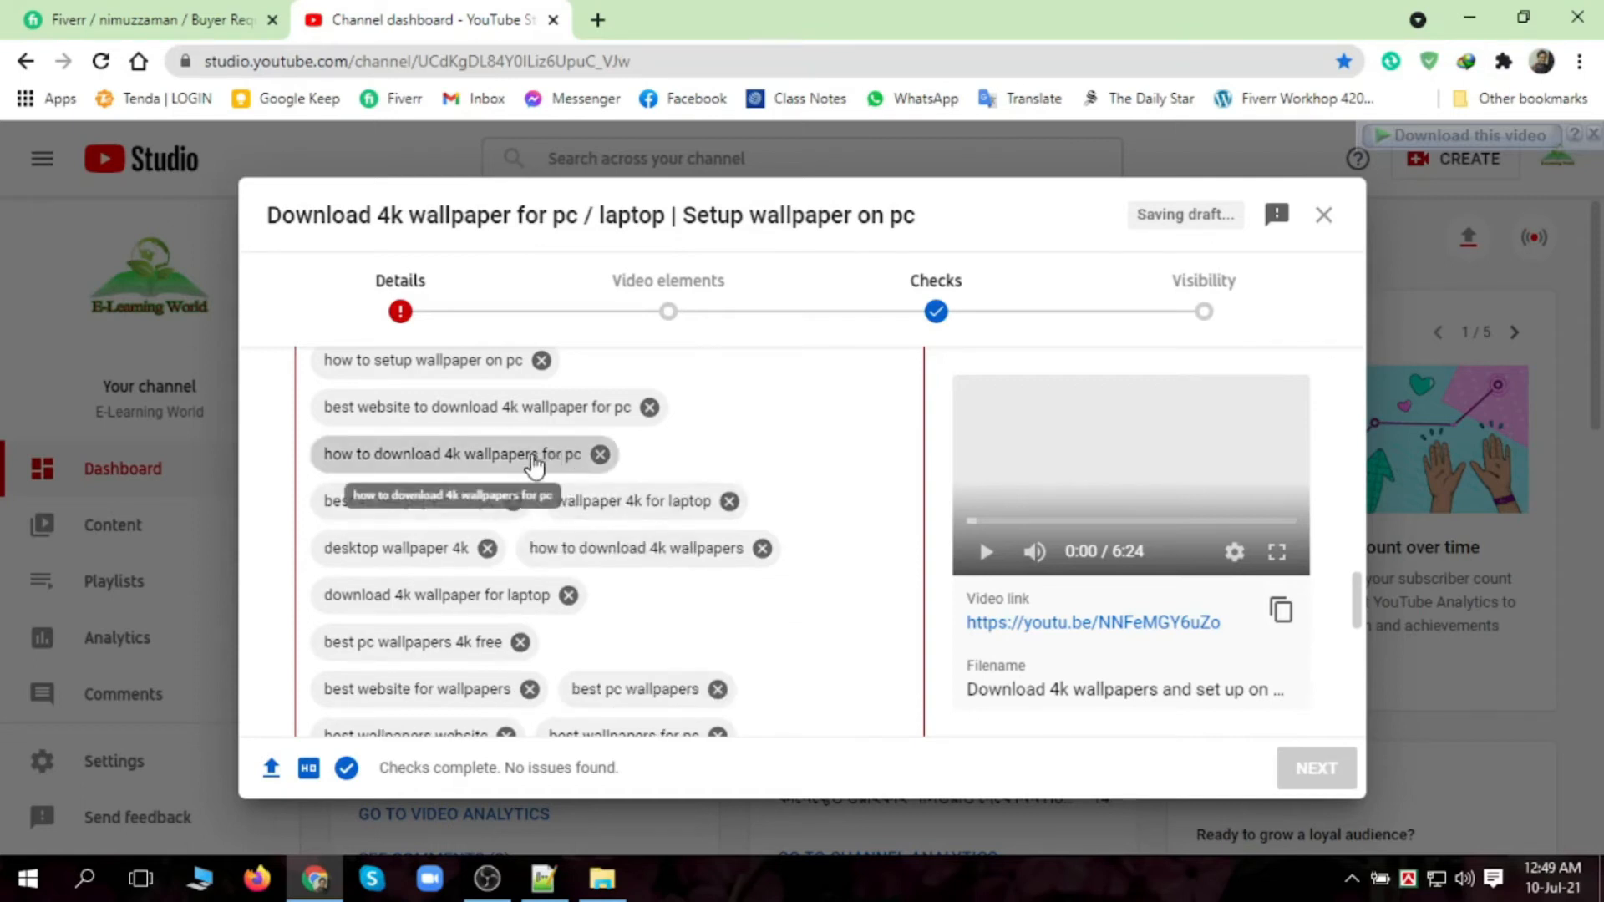
- Check the tag character count against the 500 limit and remove the "download 4k wallpaper for laptop" tag
{"action": "scroll", "coordinate": [535, 464], "scroll_direction": "down", "scroll_amount": 4}
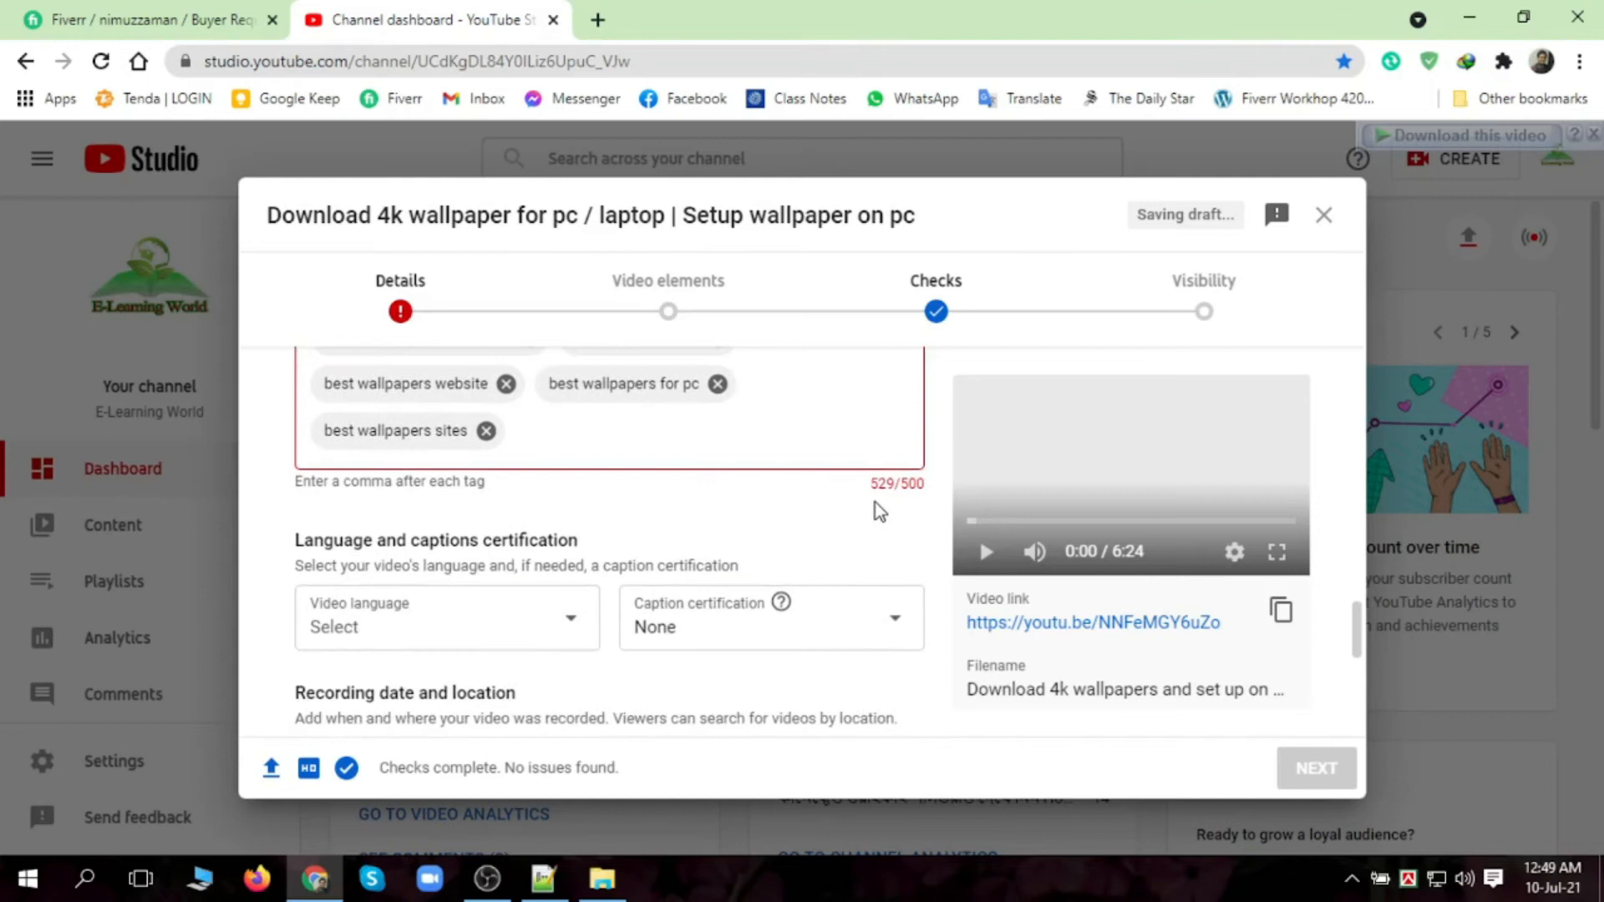
{"action": "scroll", "coordinate": [734, 508], "scroll_direction": "up", "scroll_amount": 3}
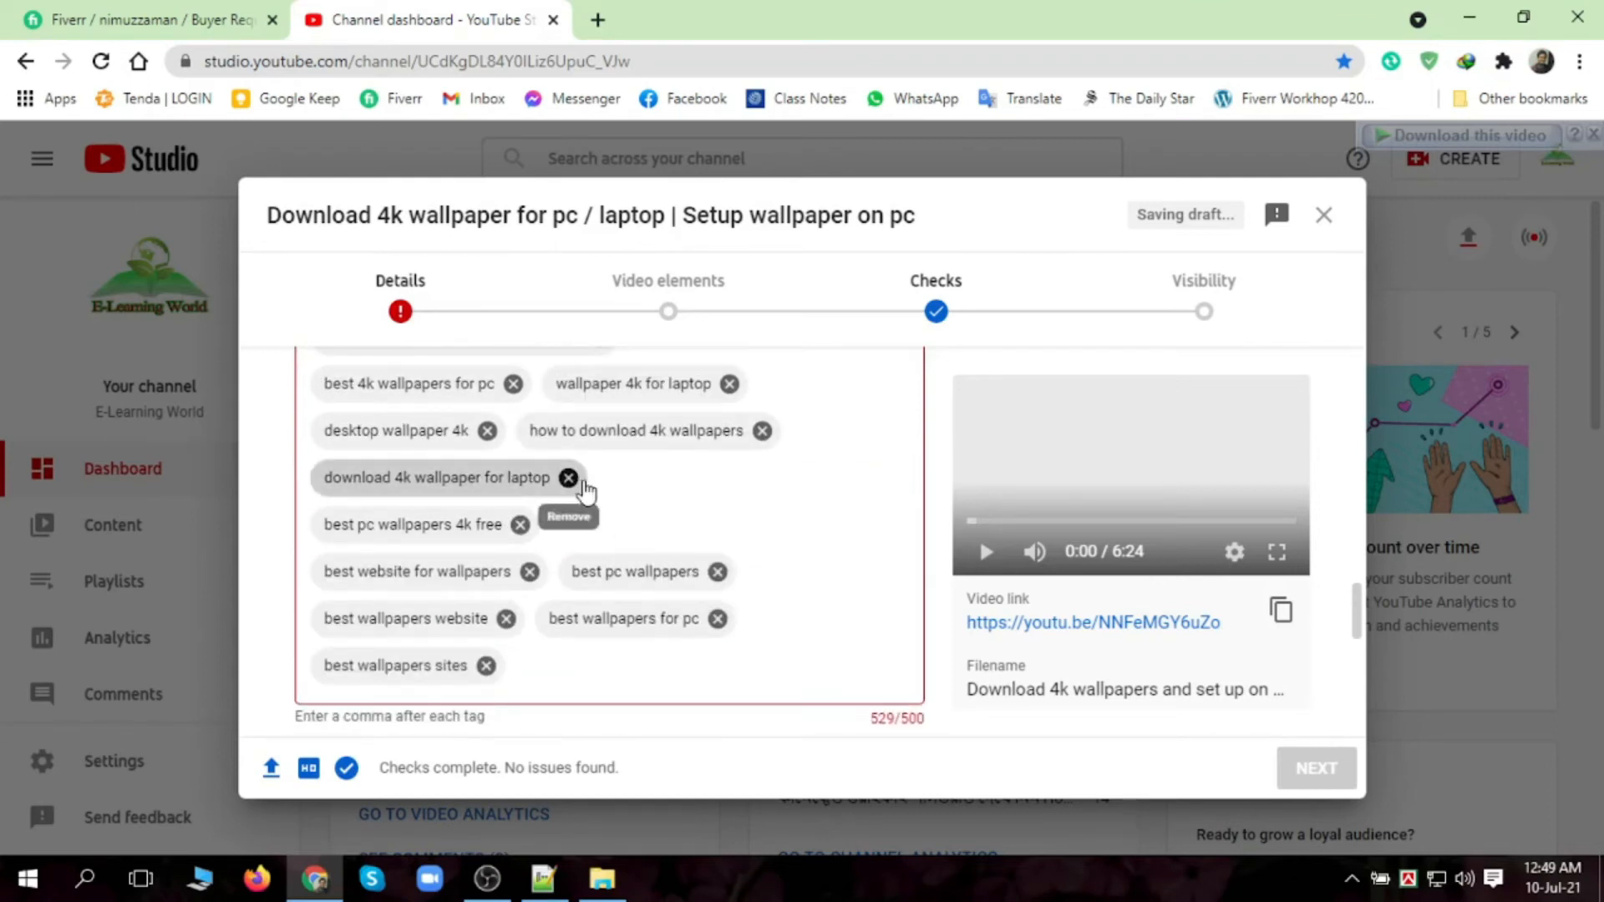
{"action": "scroll", "coordinate": [583, 491], "scroll_direction": "up", "scroll_amount": 3}
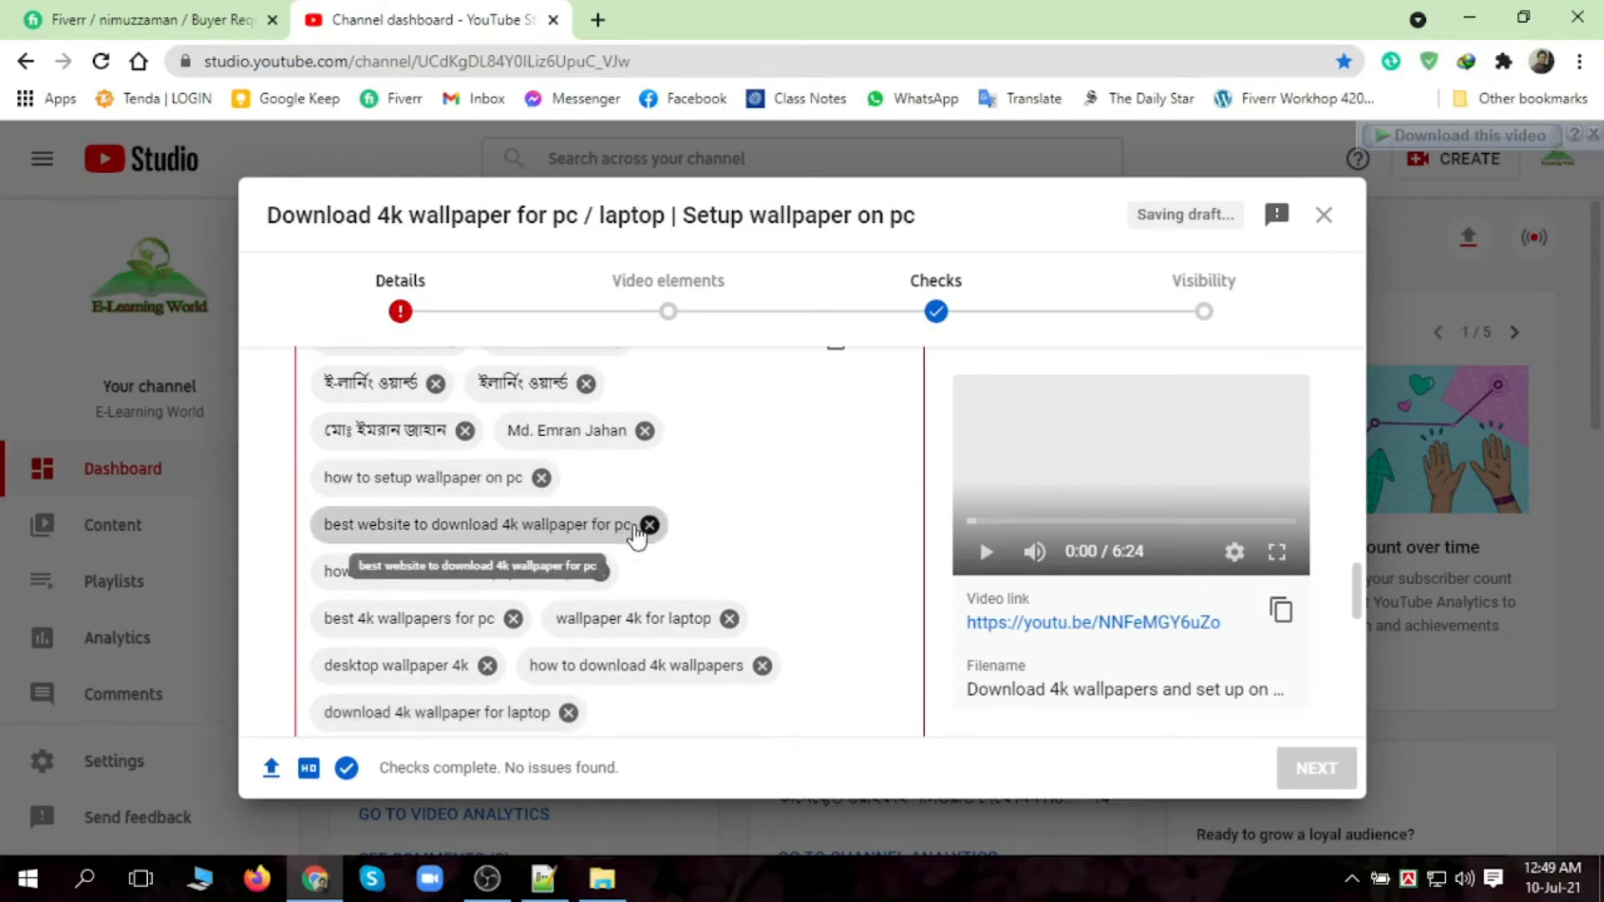
{"action": "scroll", "coordinate": [535, 585], "scroll_direction": "down", "scroll_amount": 3}
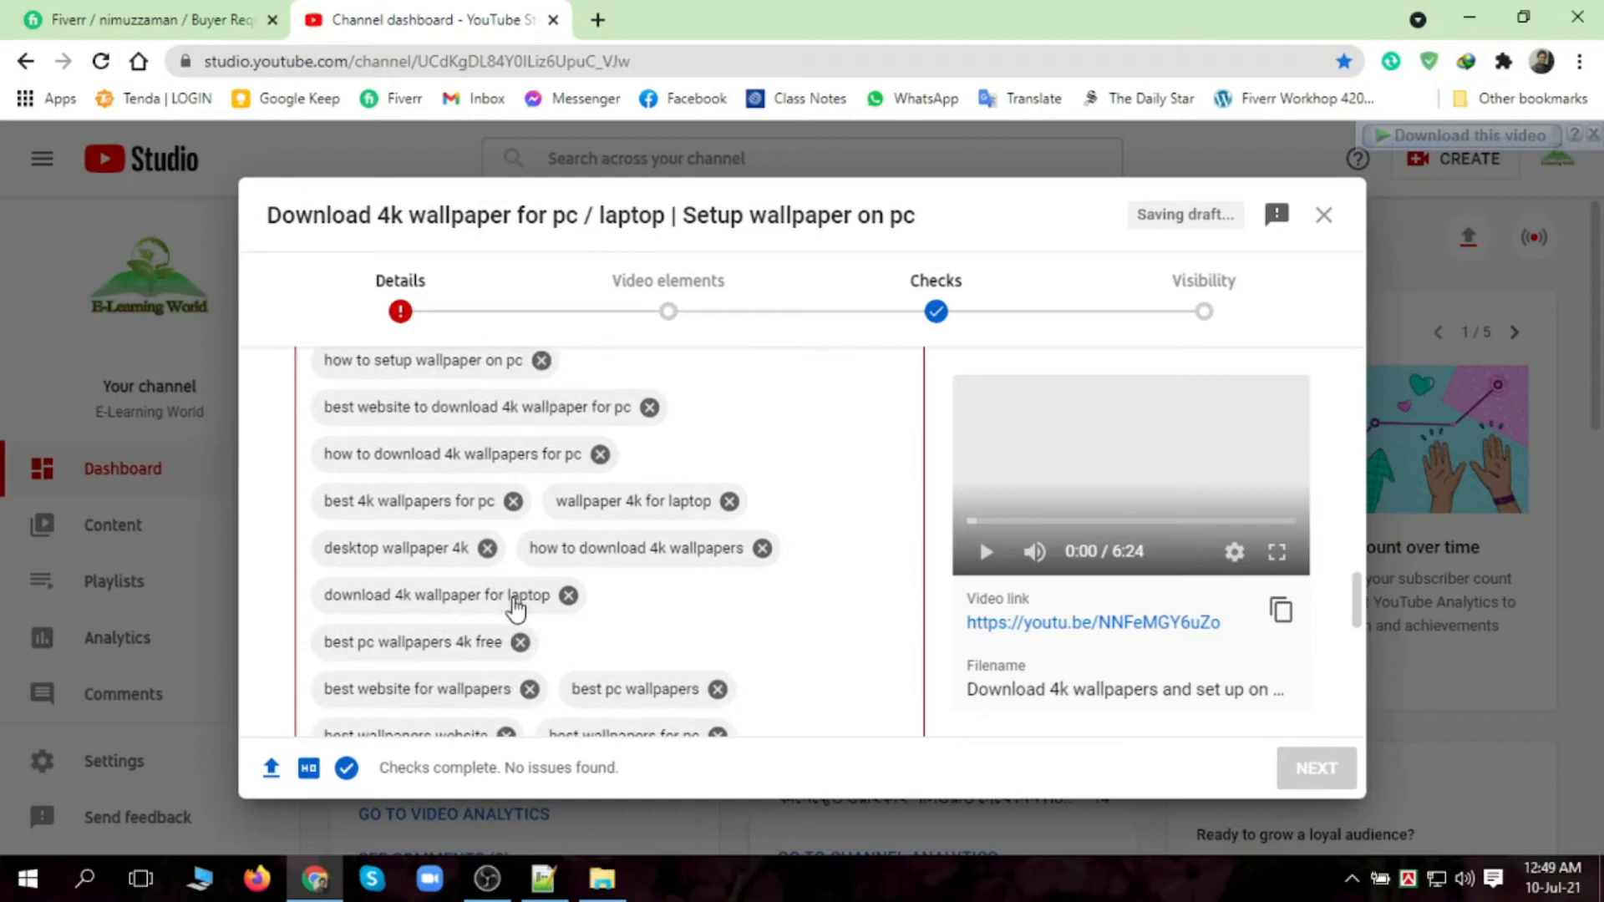
{"action": "left_click", "coordinate": [568, 479]}
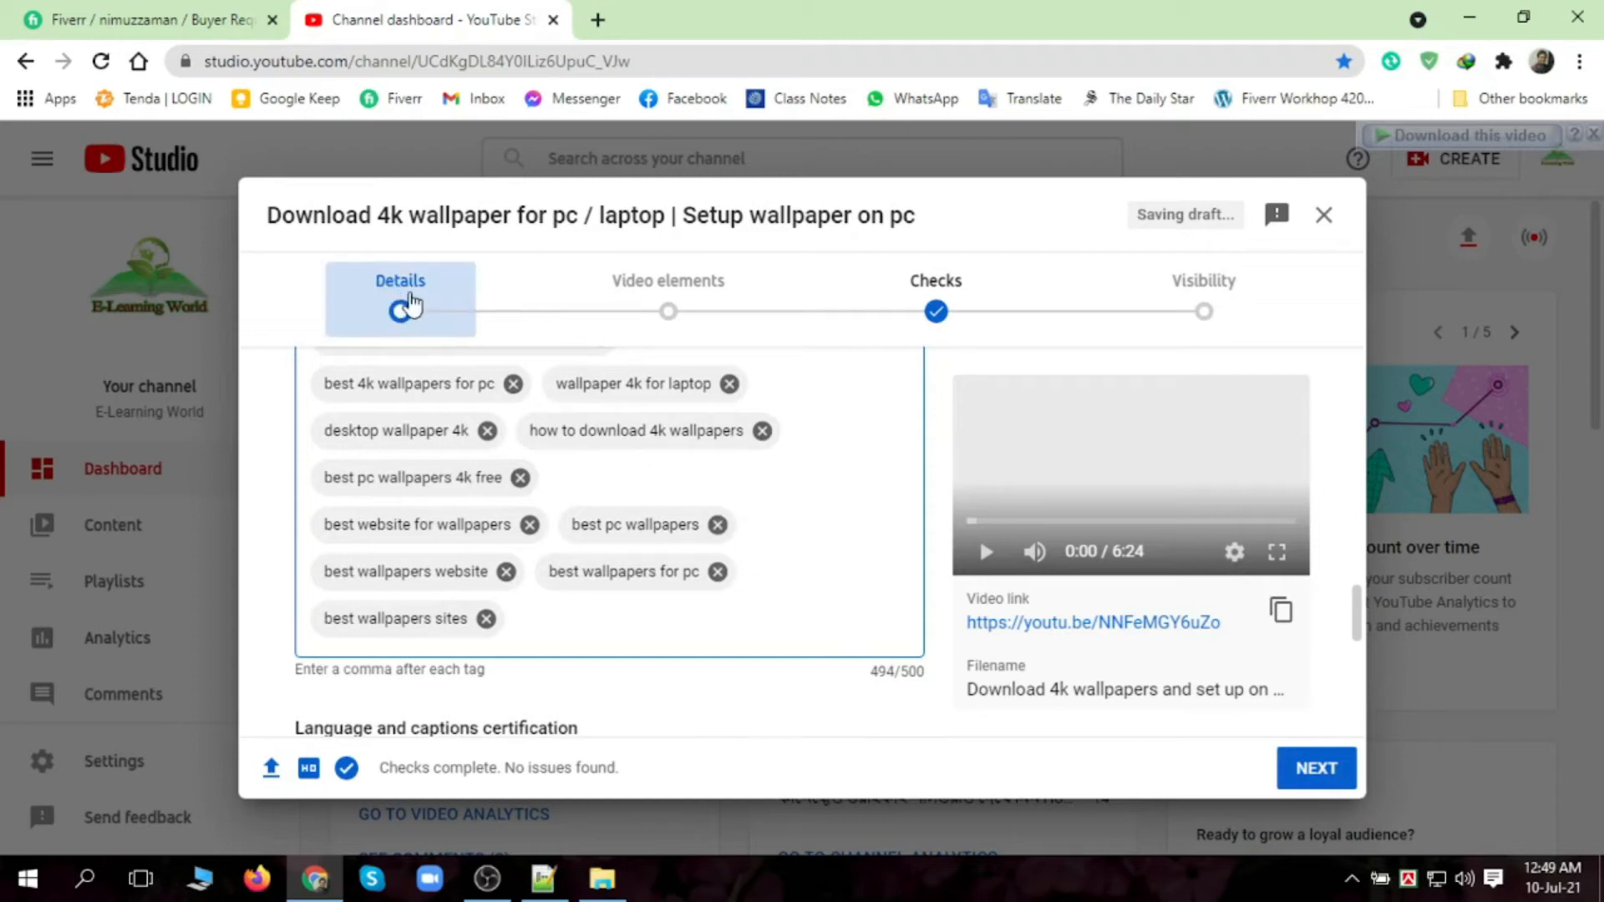
- Review the video's complete tag list and its character count
{"action": "scroll", "coordinate": [763, 674], "scroll_direction": "down", "scroll_amount": 2}
{"action": "scroll", "coordinate": [762, 669], "scroll_direction": "down", "scroll_amount": 1}
{"action": "scroll", "coordinate": [760, 662], "scroll_direction": "up", "scroll_amount": 7}
{"action": "scroll", "coordinate": [664, 573], "scroll_direction": "up", "scroll_amount": 3}
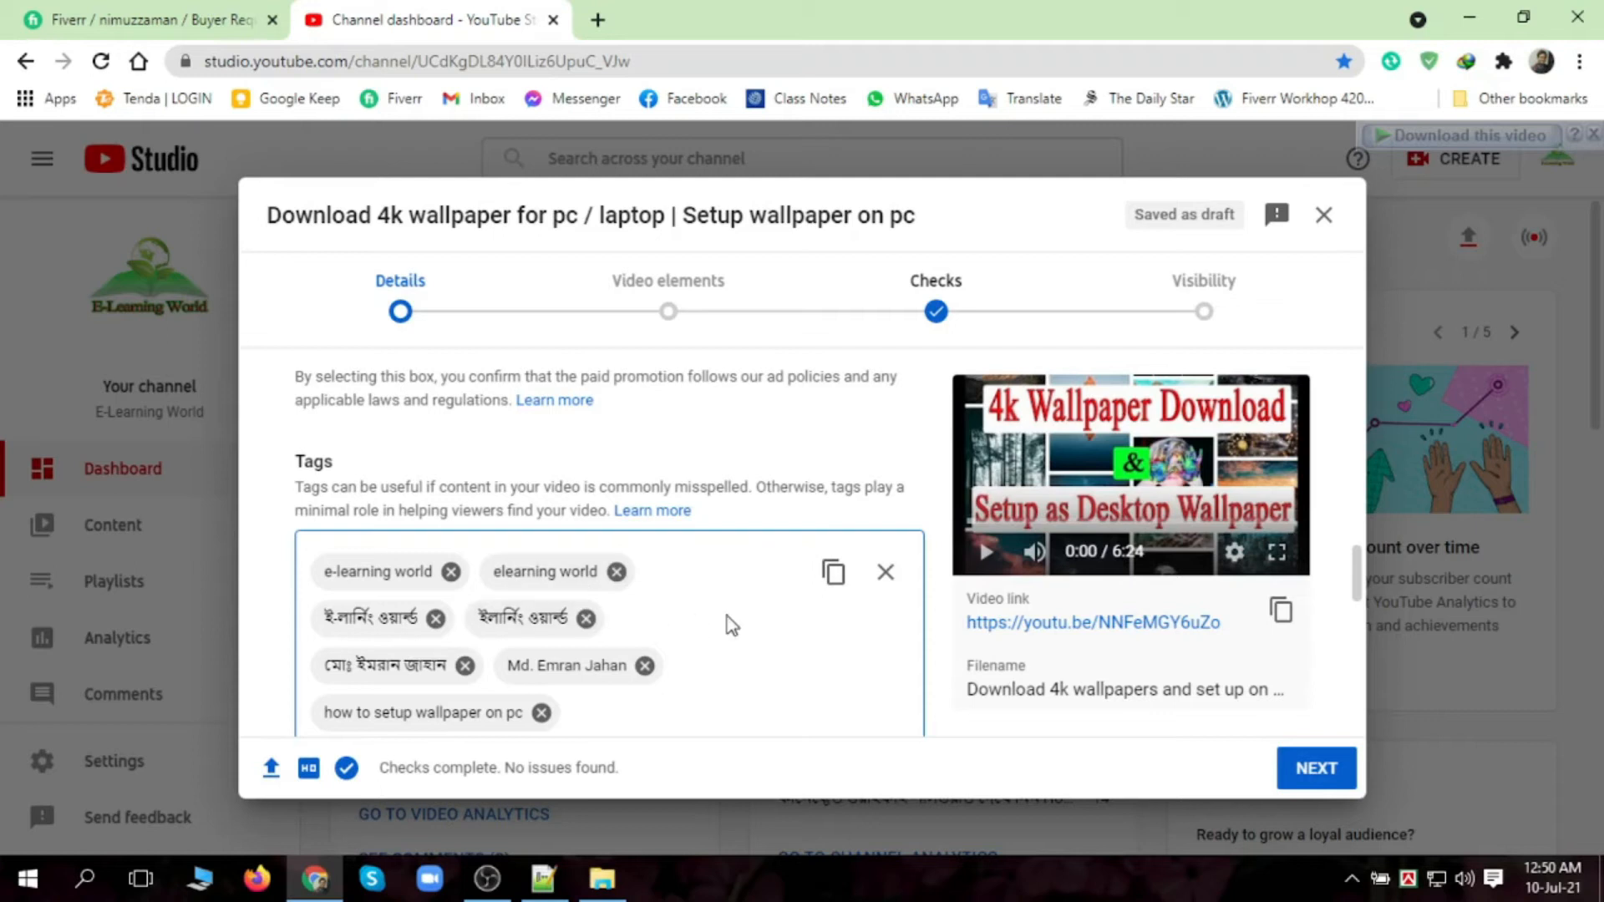
{"action": "scroll", "coordinate": [727, 623], "scroll_direction": "down", "scroll_amount": 3}
{"action": "scroll", "coordinate": [635, 666], "scroll_direction": "down", "scroll_amount": 3}
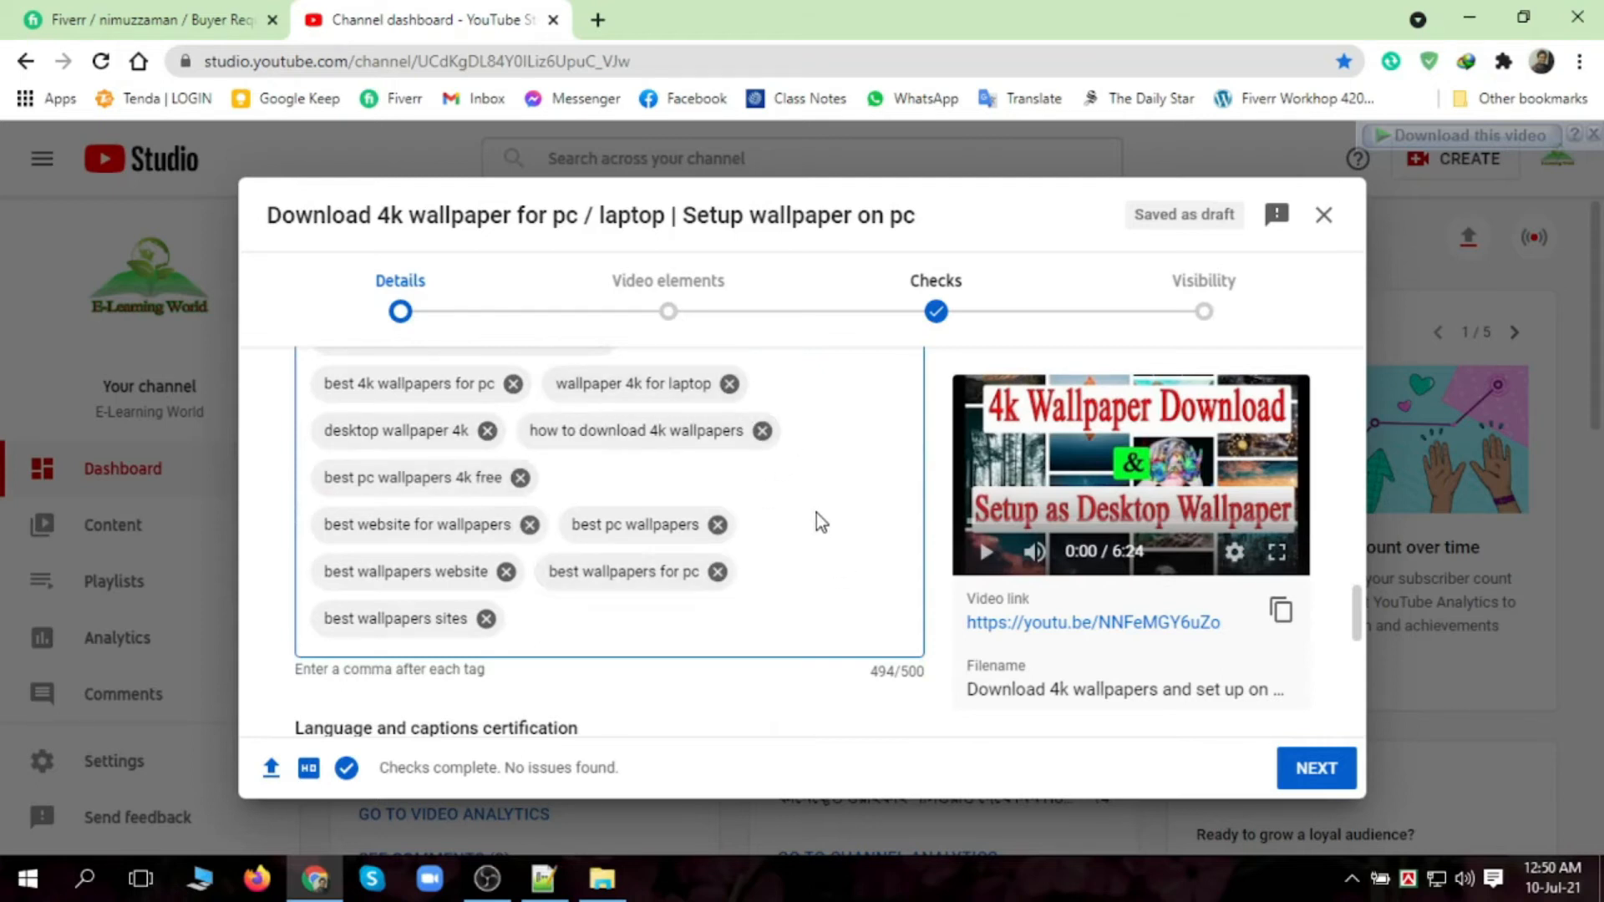
- Set the video language to Bangla
{"action": "scroll", "coordinate": [815, 513], "scroll_direction": "down", "scroll_amount": 3}
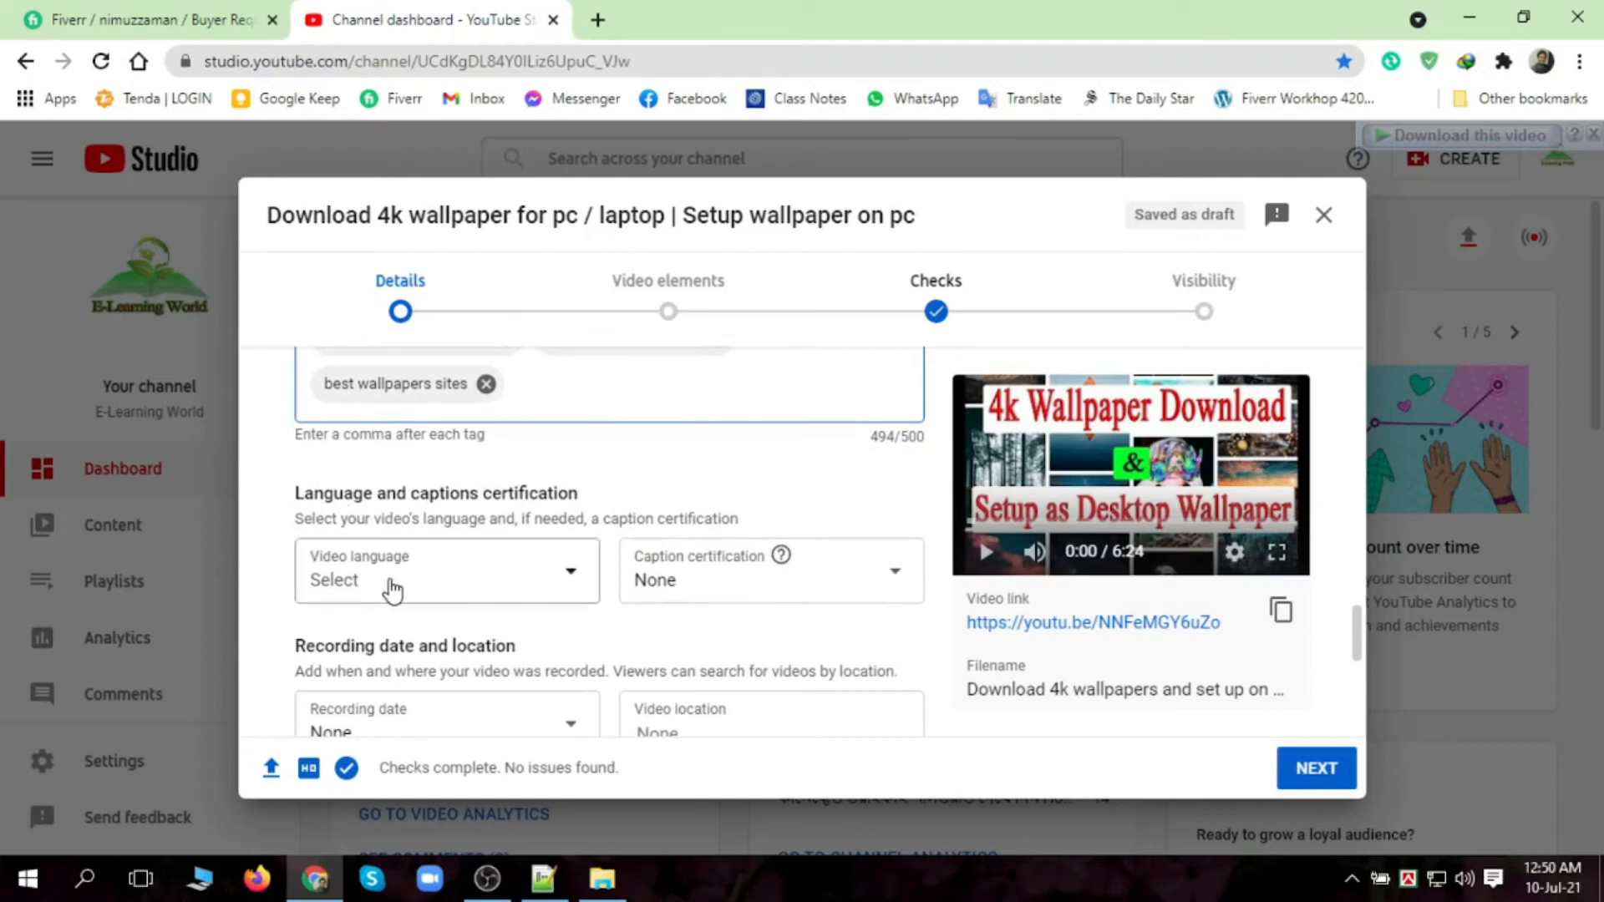
{"action": "left_click", "coordinate": [550, 582]}
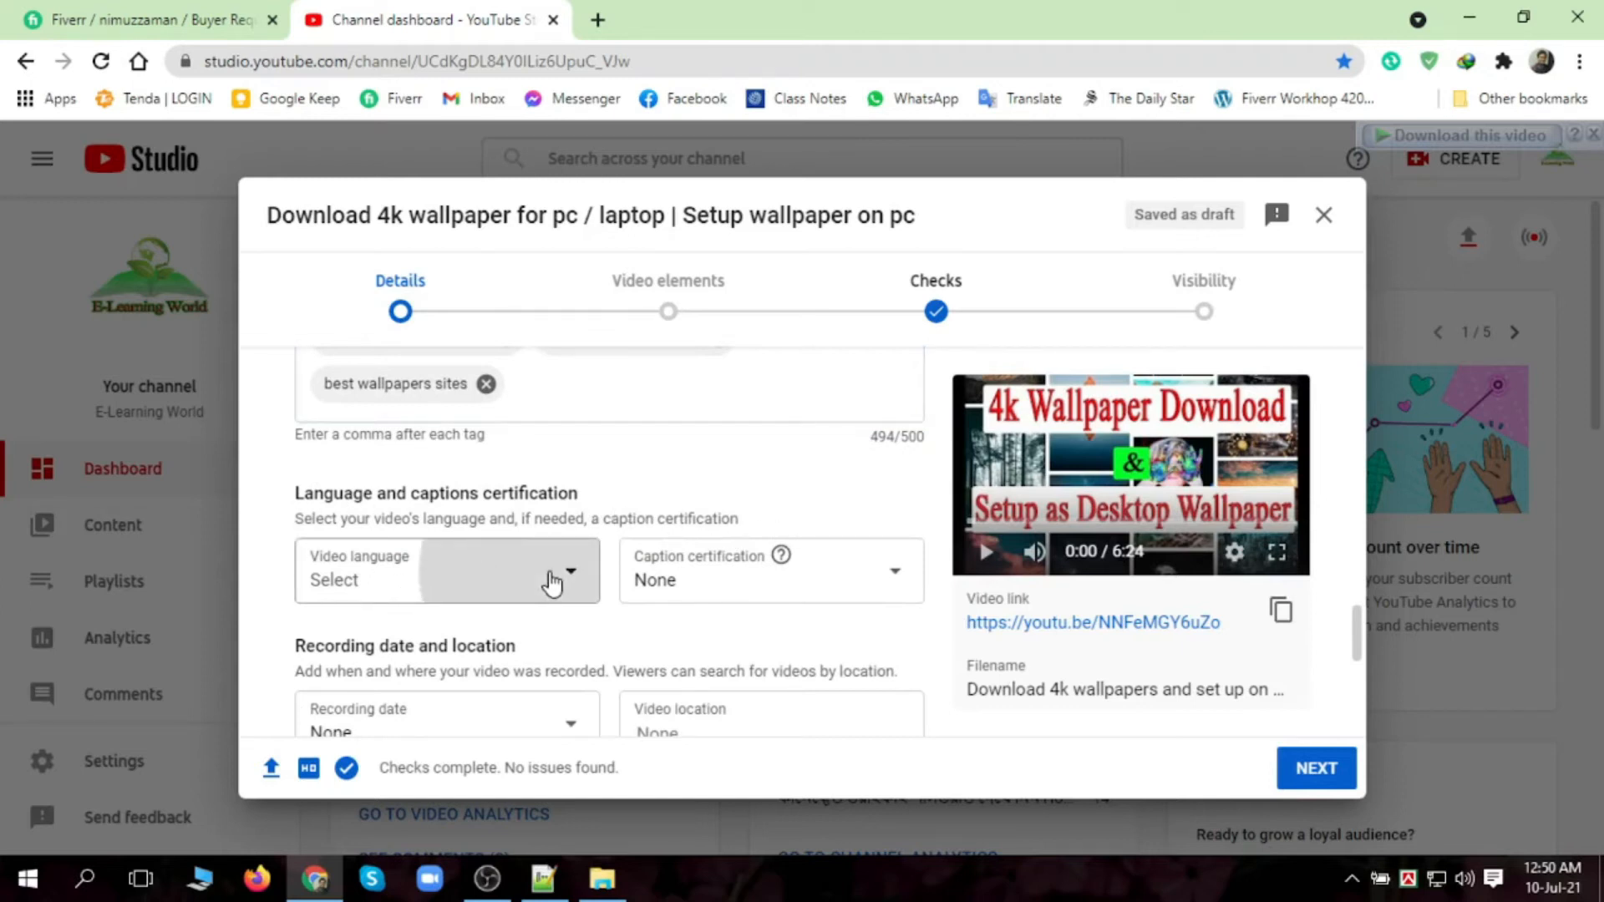
{"action": "scroll", "coordinate": [430, 418], "scroll_direction": "down", "scroll_amount": 4}
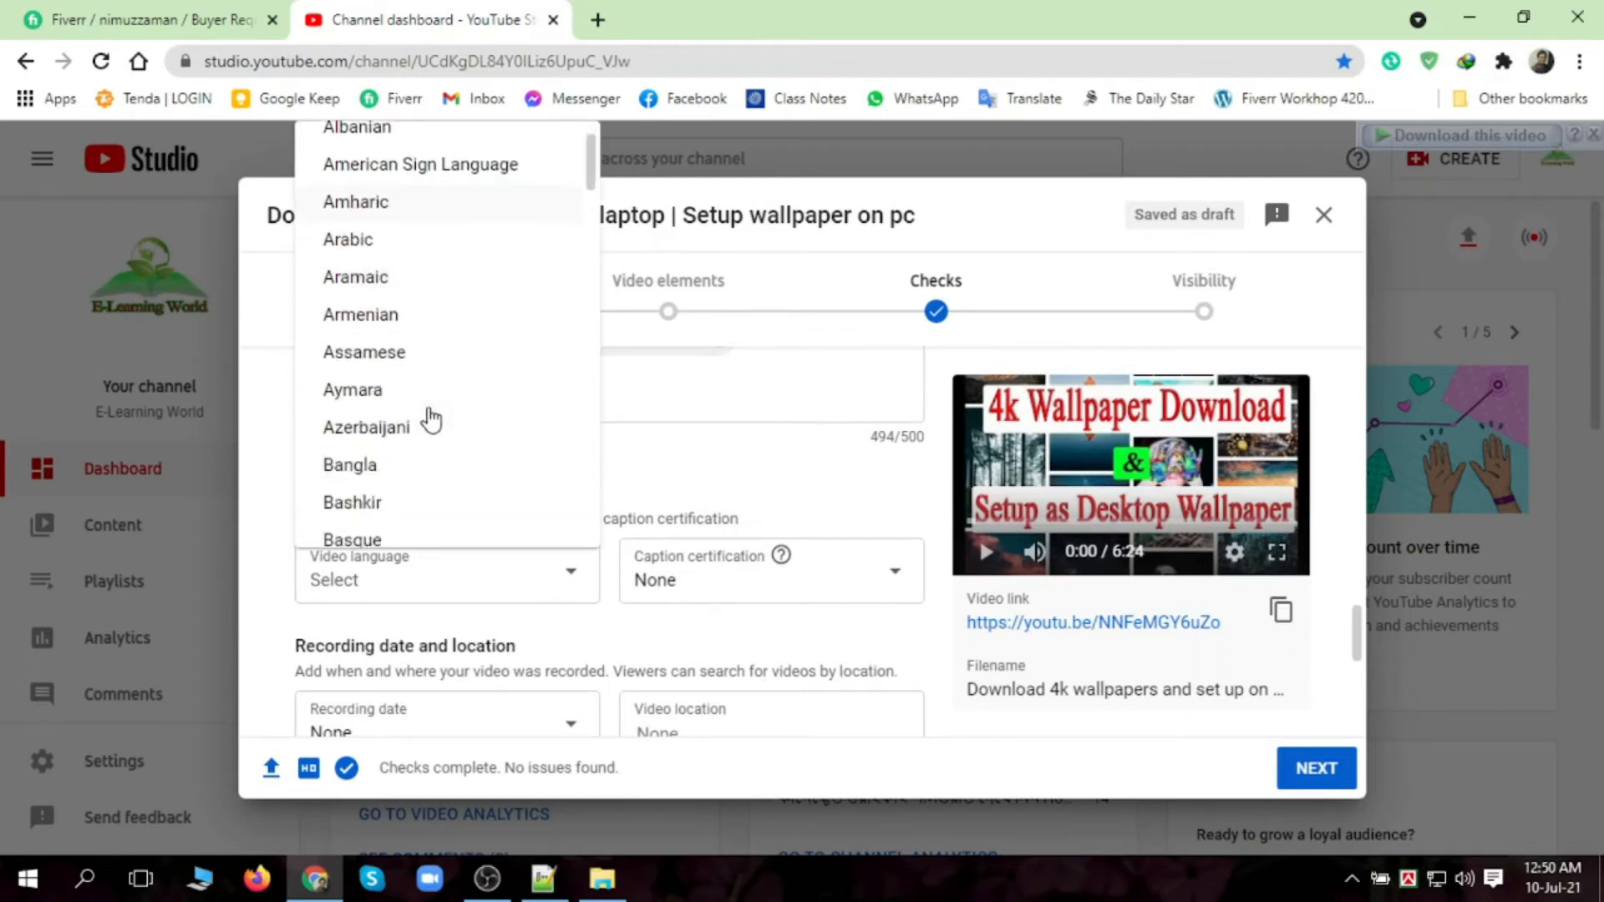
{"action": "left_click", "coordinate": [359, 322]}
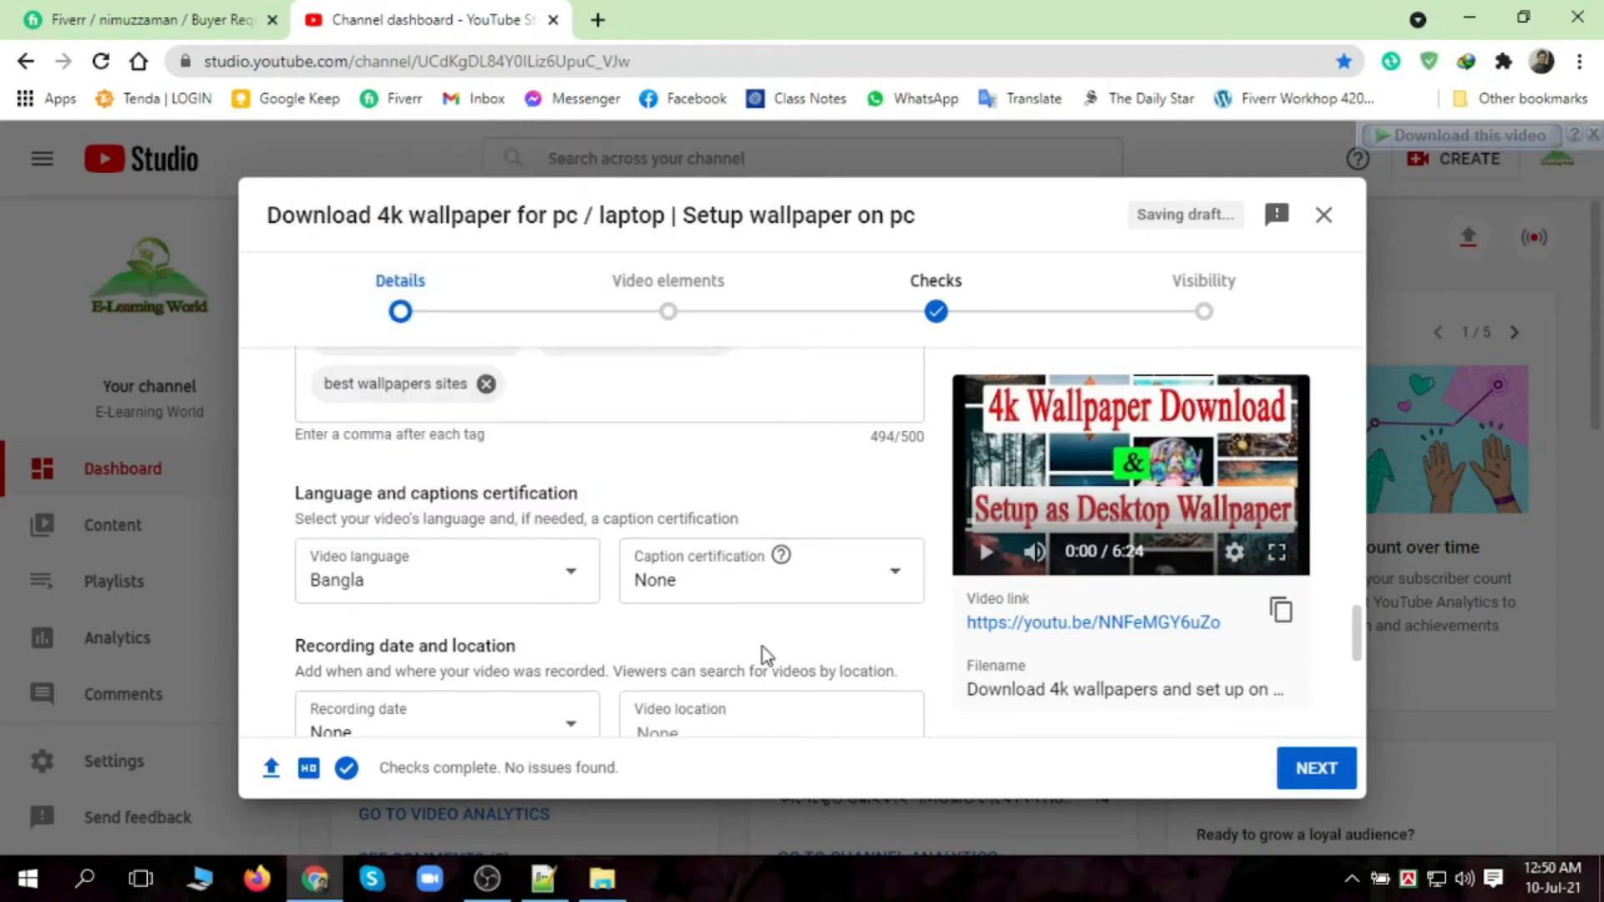
- Check the available caption certification options and leave the setting at None
{"action": "scroll", "coordinate": [773, 644], "scroll_direction": "down", "scroll_amount": 2}
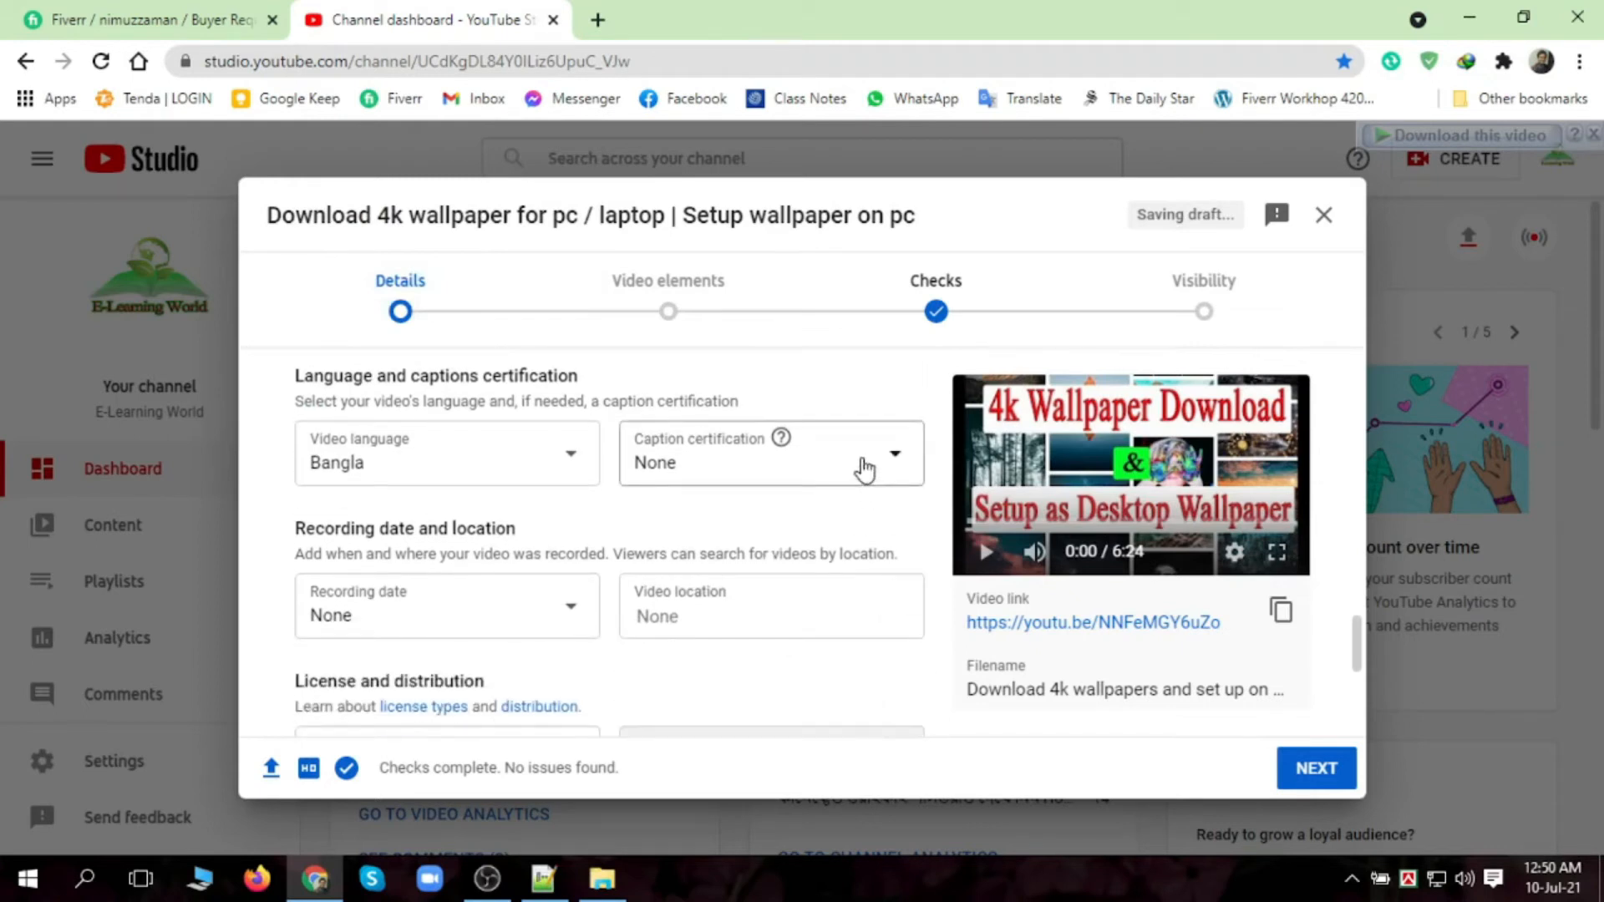
{"action": "left_click", "coordinate": [865, 468]}
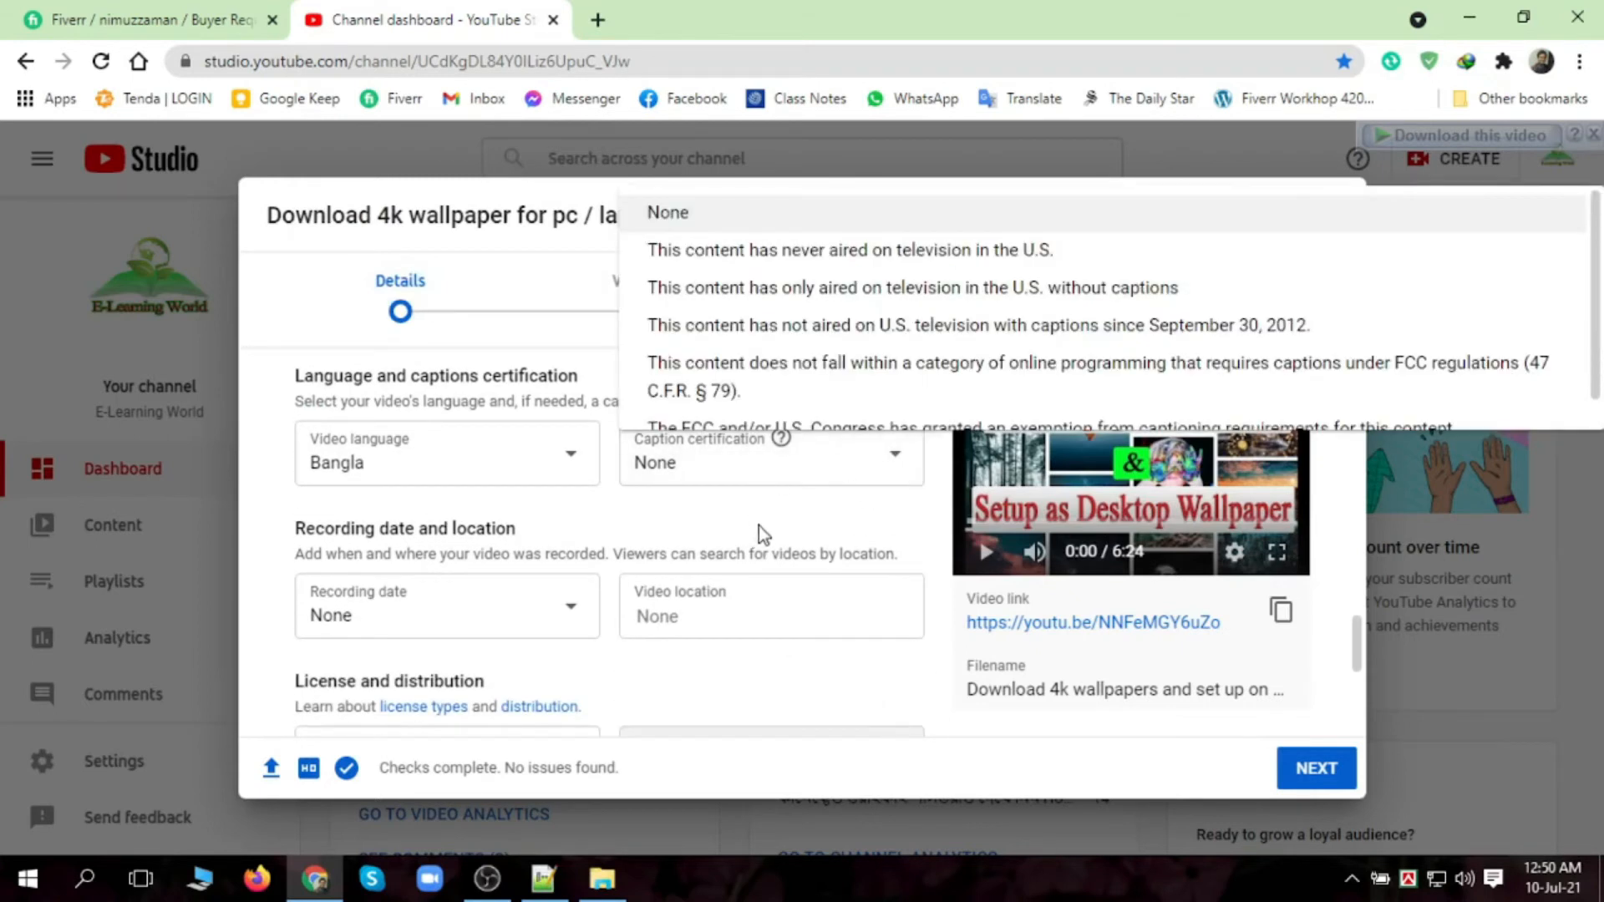
{"action": "left_click", "coordinate": [672, 523]}
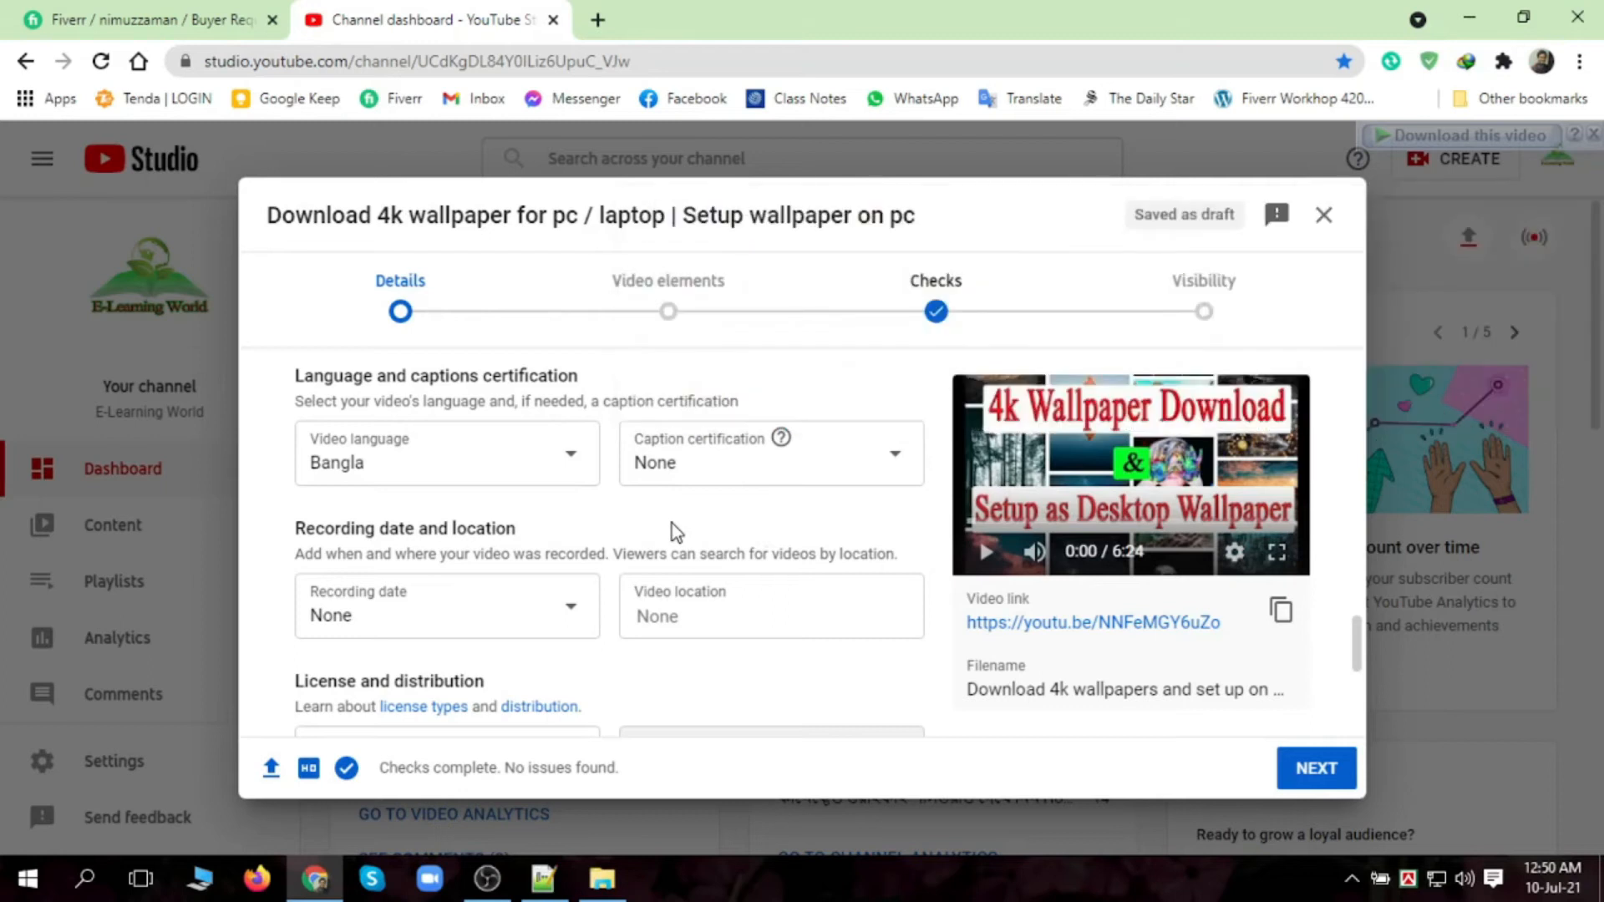
- Set the recording date to Jul 10, 2021 and the video location to Bangladesh
{"action": "scroll", "coordinate": [672, 523], "scroll_direction": "down", "scroll_amount": 2}
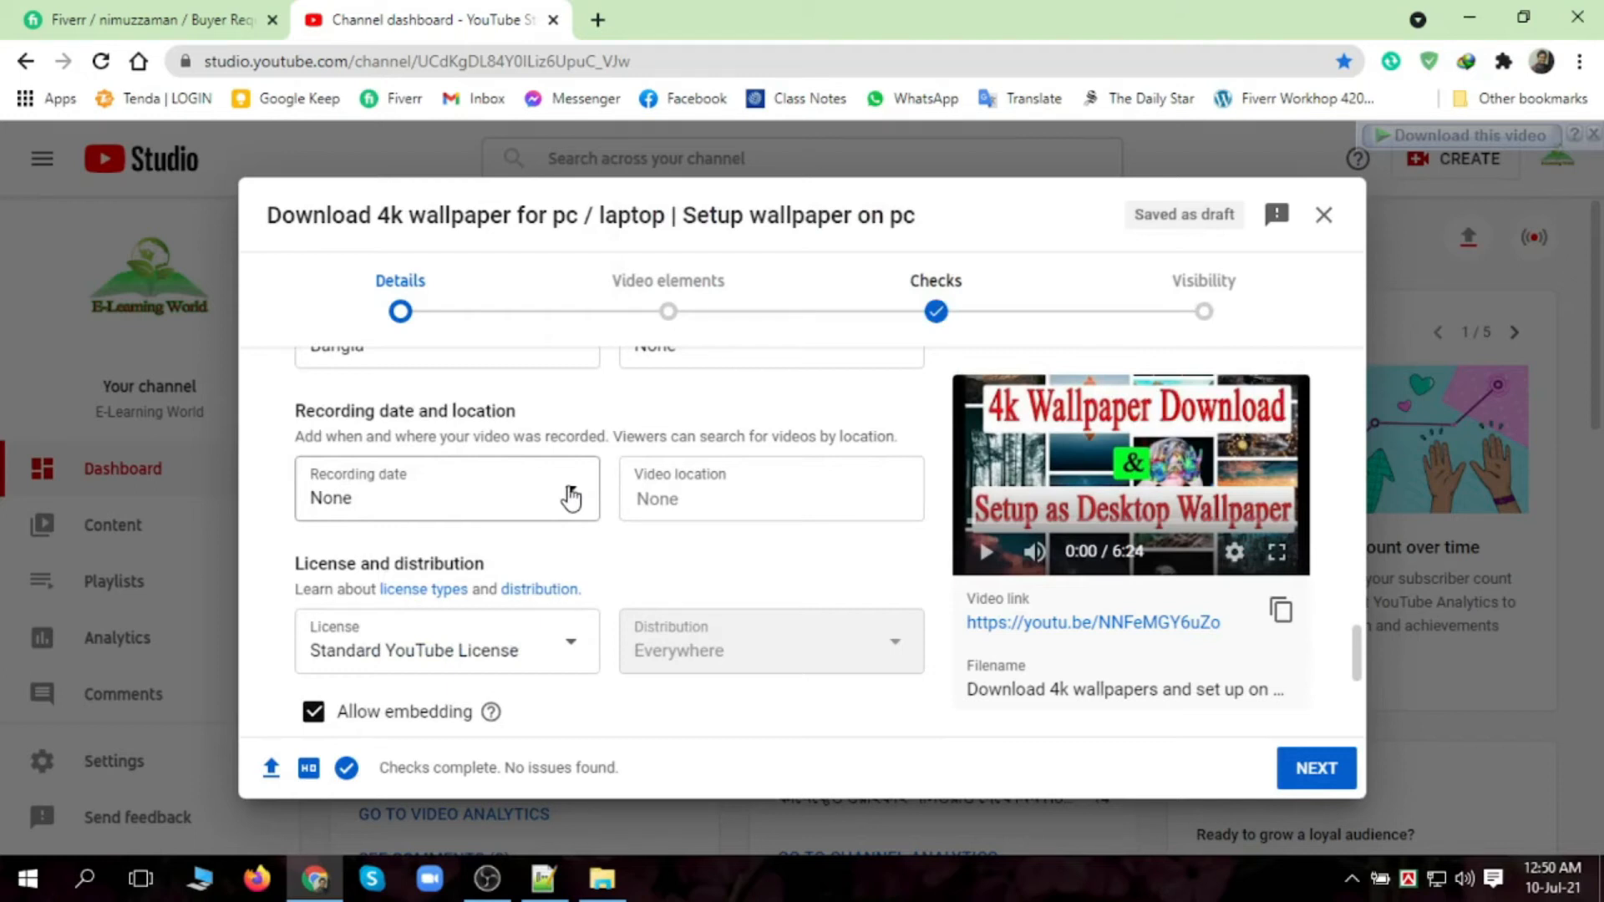
{"action": "left_click", "coordinate": [656, 490]}
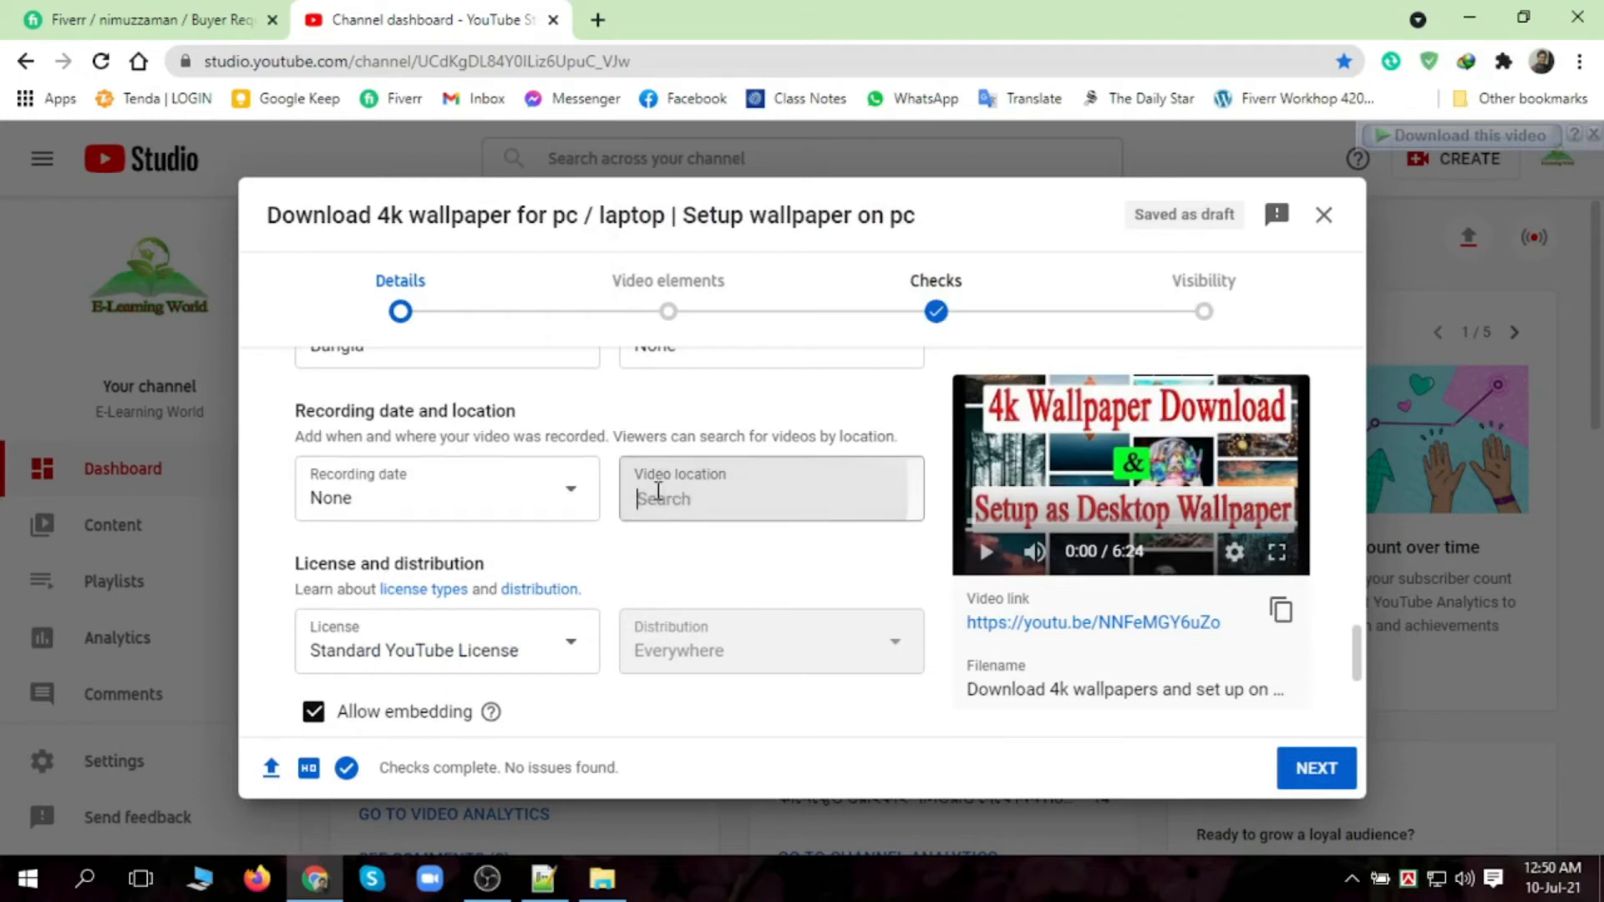
{"action": "left_click", "coordinate": [584, 498]}
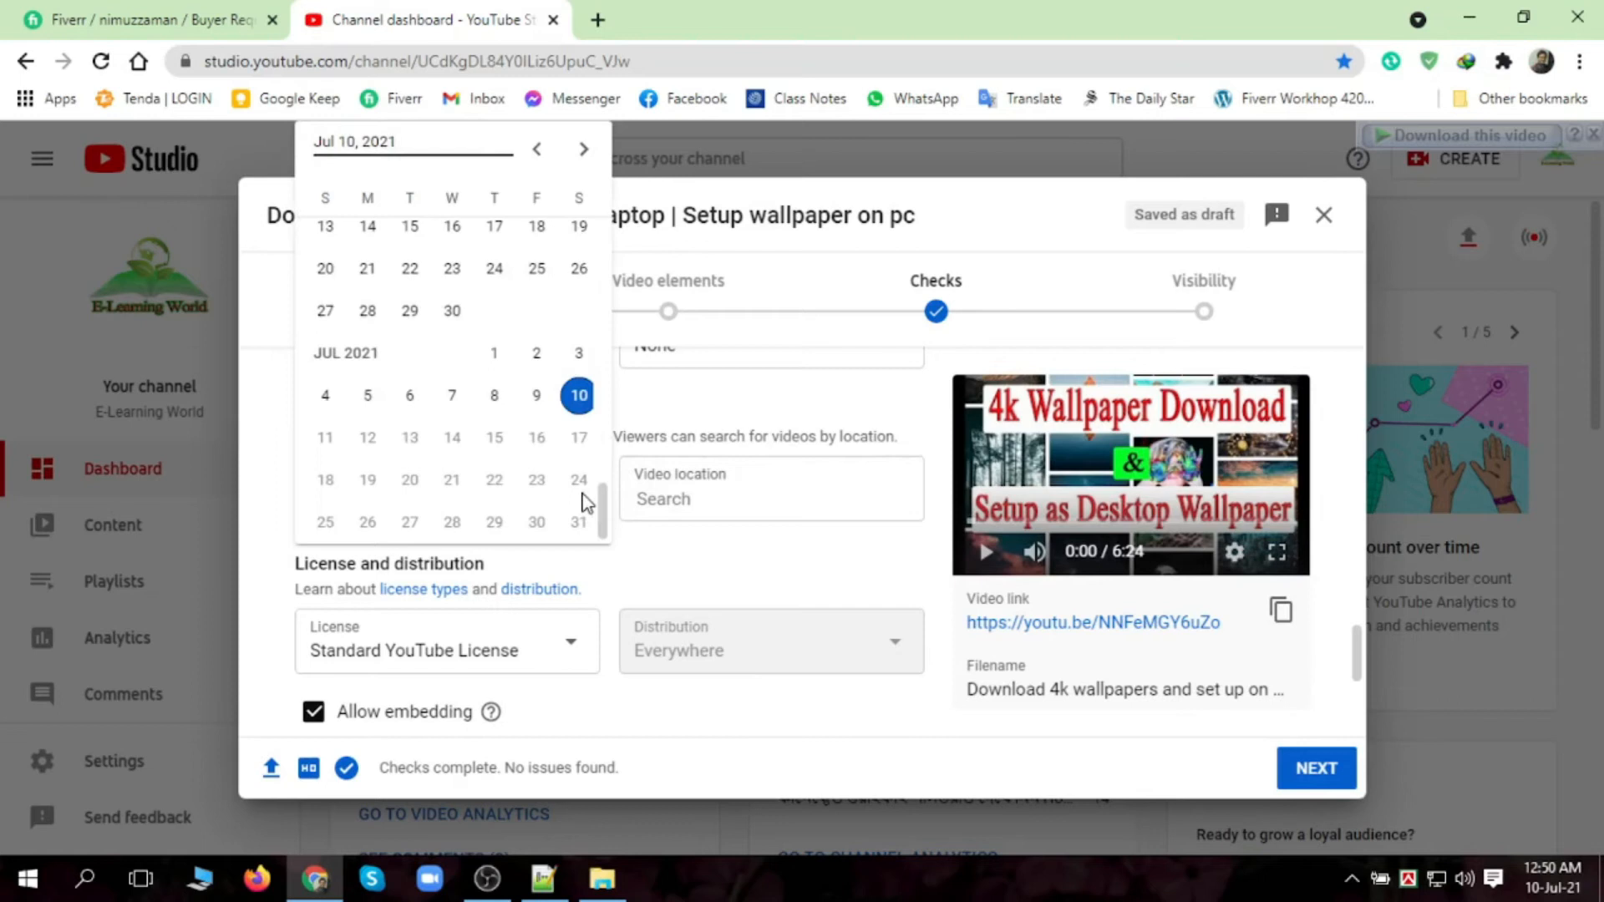
{"action": "left_click", "coordinate": [578, 397]}
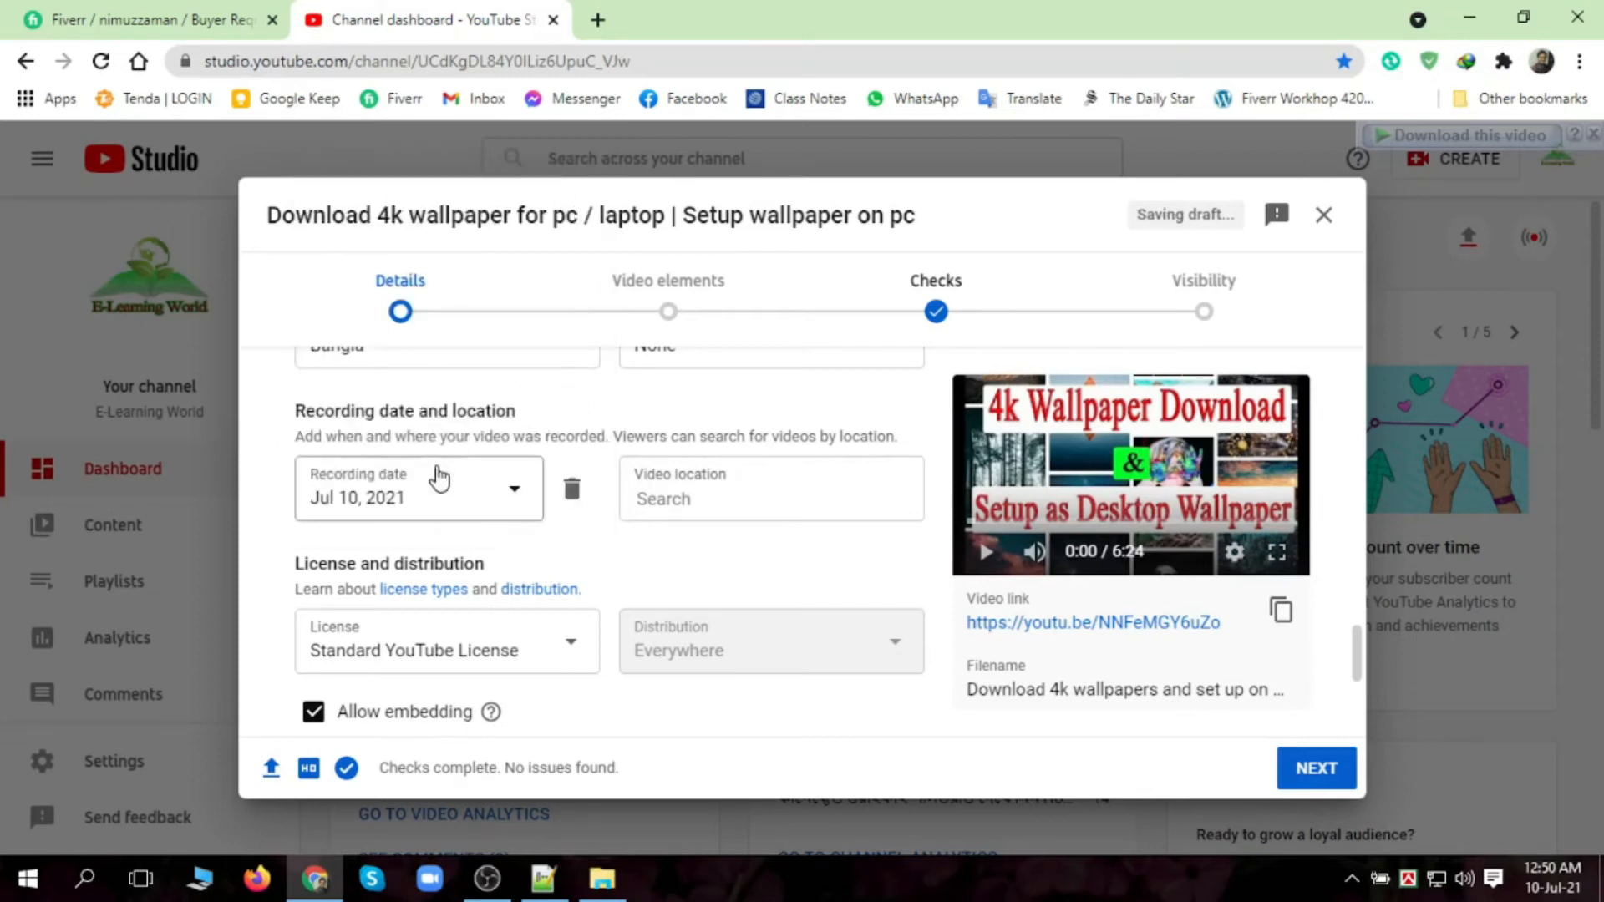
{"action": "left_click", "coordinate": [683, 501]}
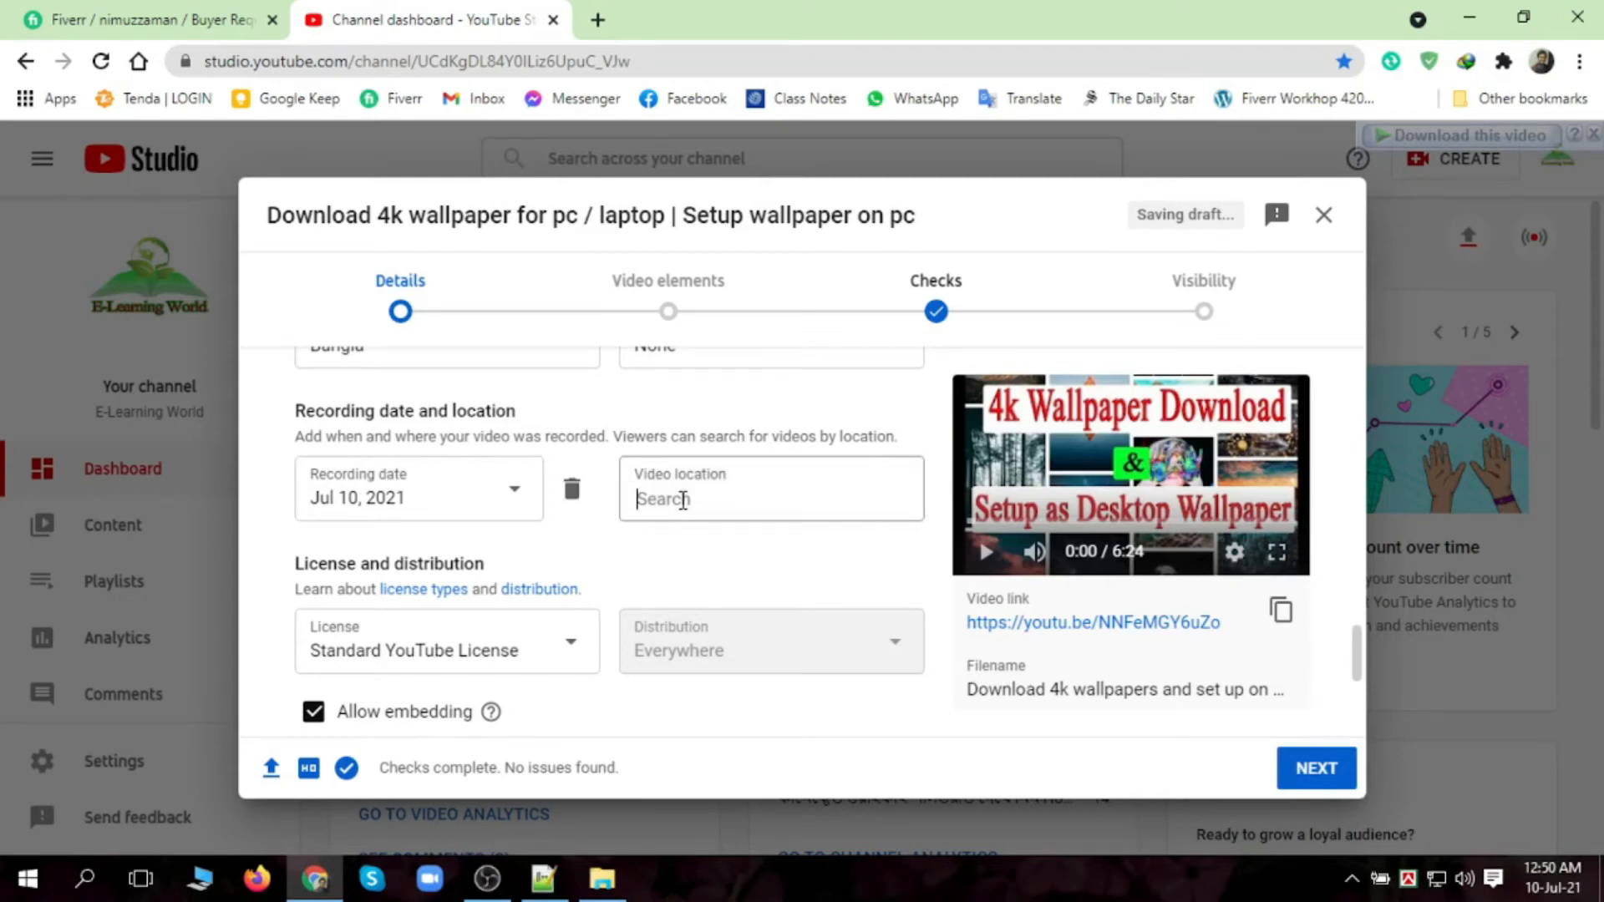
{"action": "type", "text": "Bangla"}
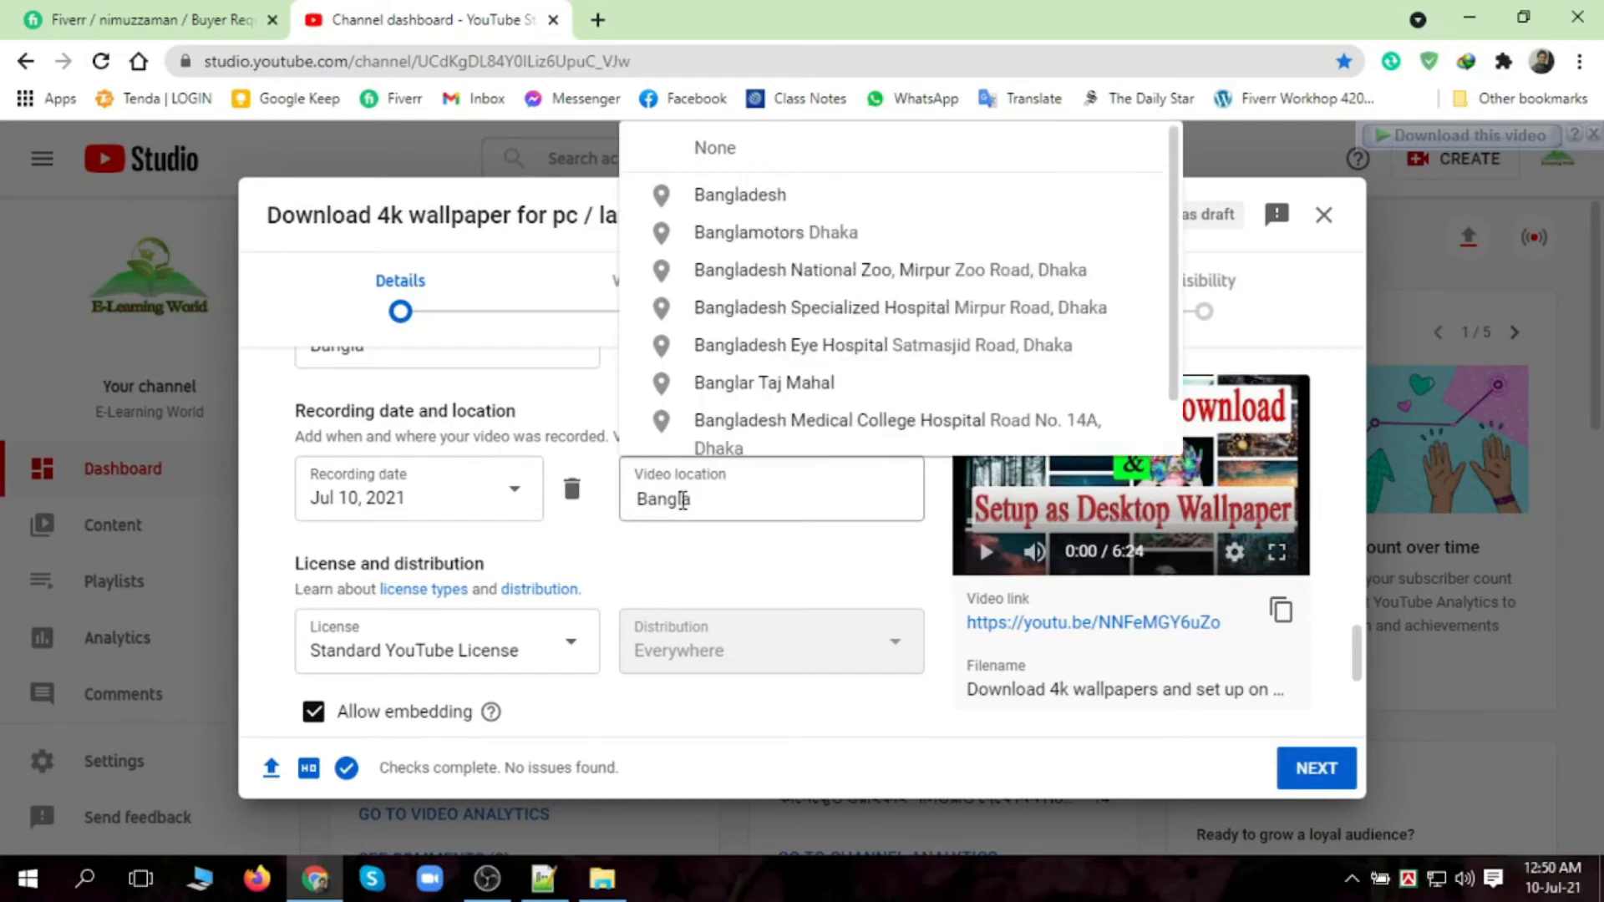
{"action": "left_click", "coordinate": [736, 201]}
- Check the available license types and the embedding option, leaving the license at Standard YouTube License
{"action": "scroll", "coordinate": [612, 598], "scroll_direction": "down", "scroll_amount": 2}
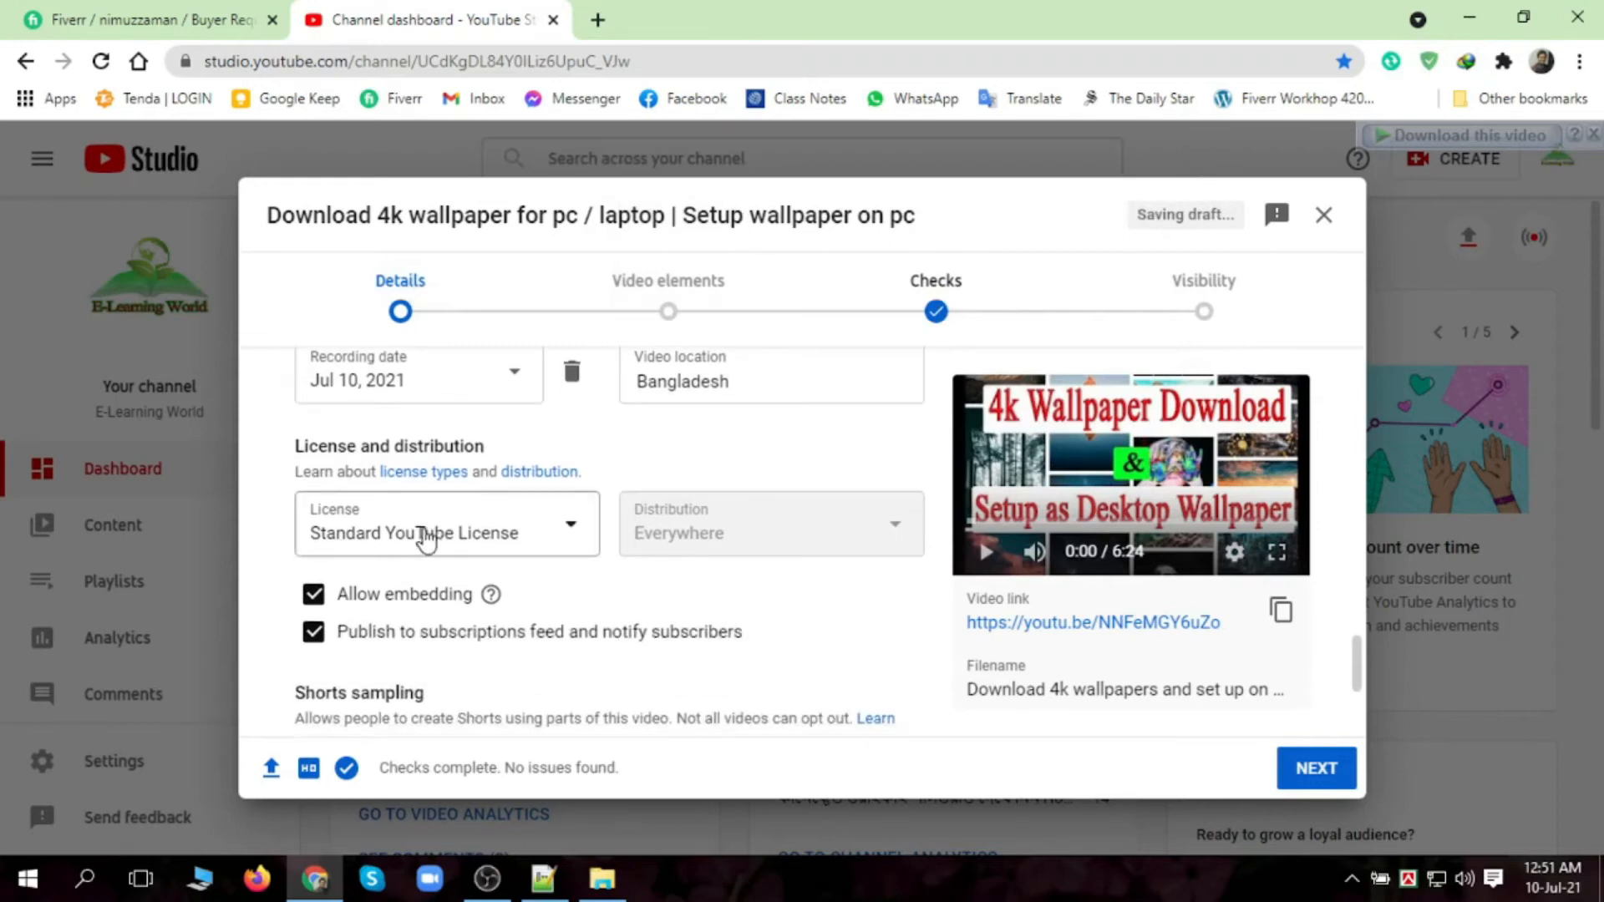
{"action": "left_click", "coordinate": [549, 539]}
{"action": "left_click", "coordinate": [679, 596]}
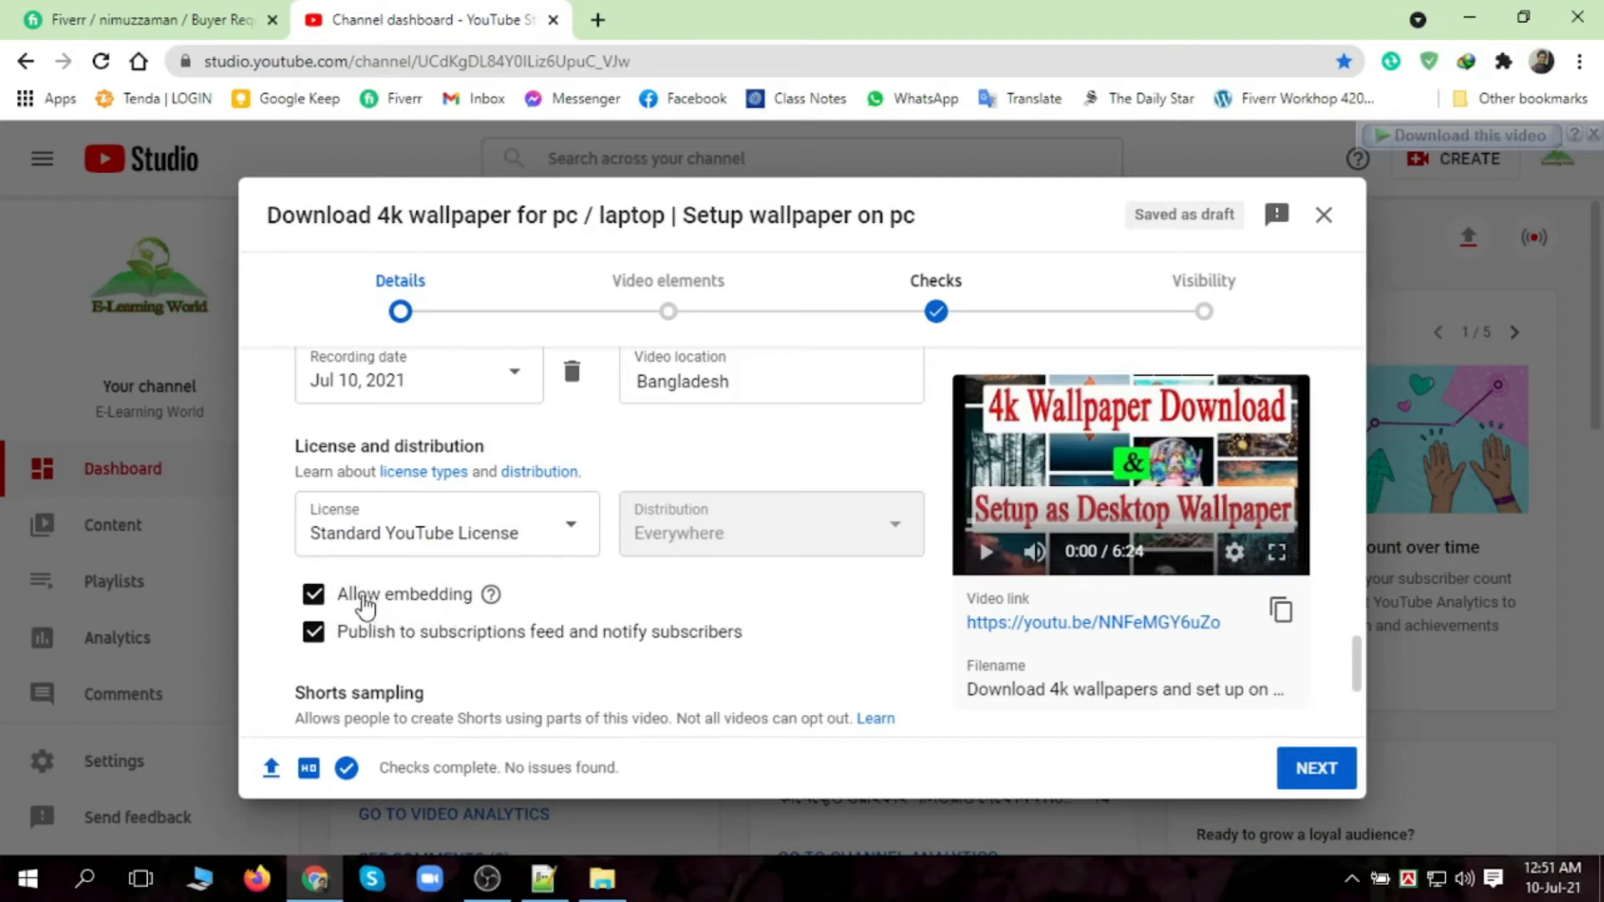
{"action": "mouse_move", "coordinate": [492, 595]}
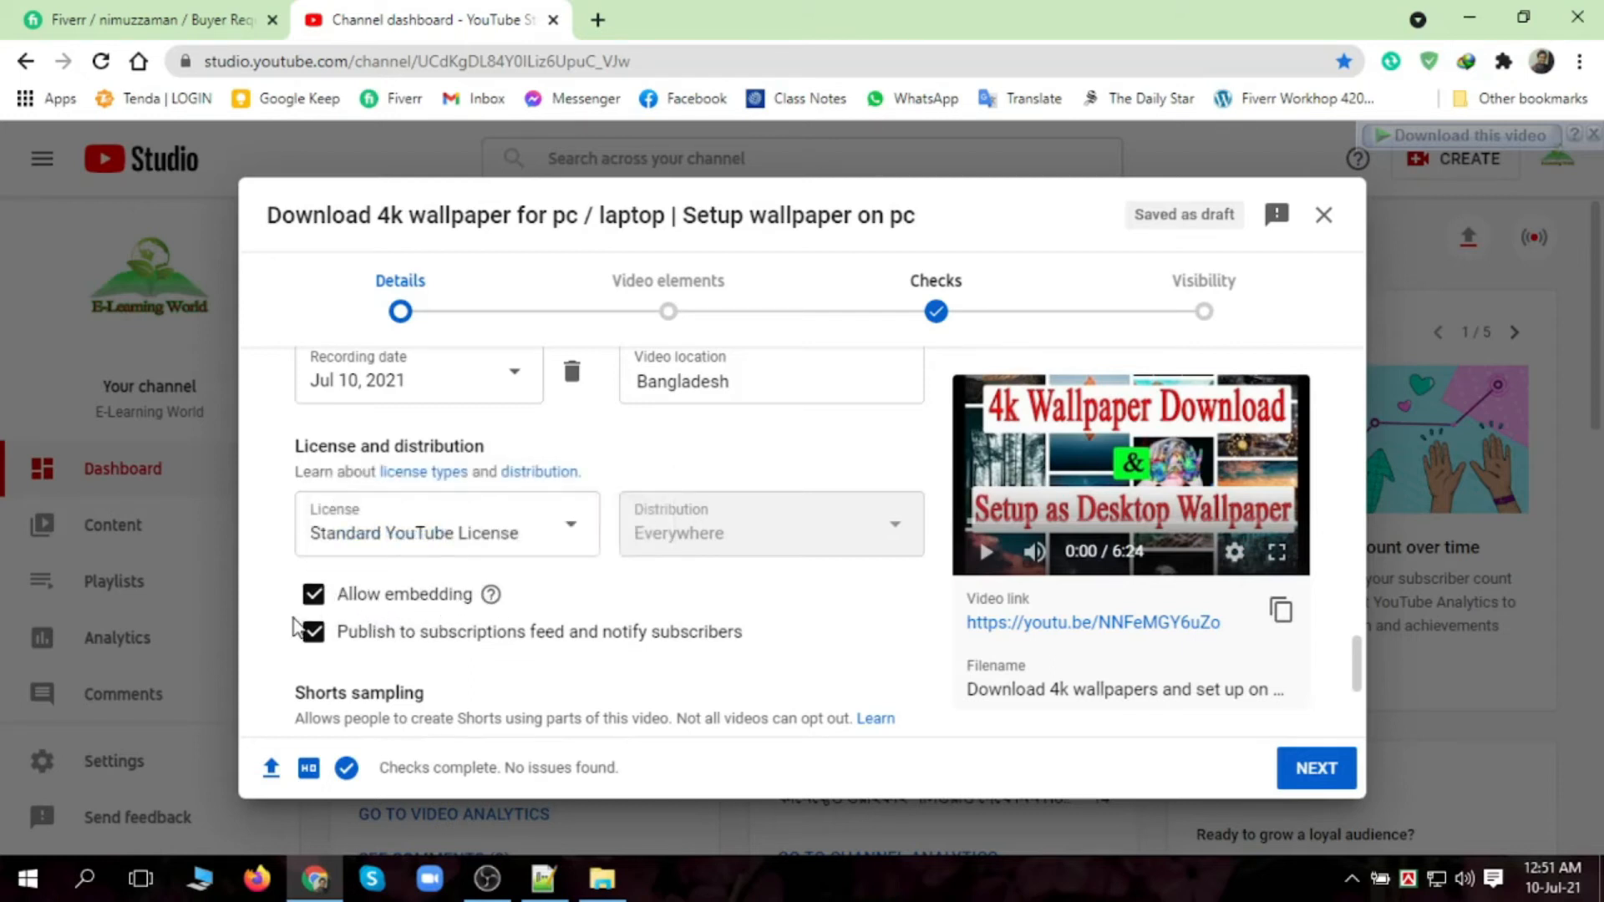
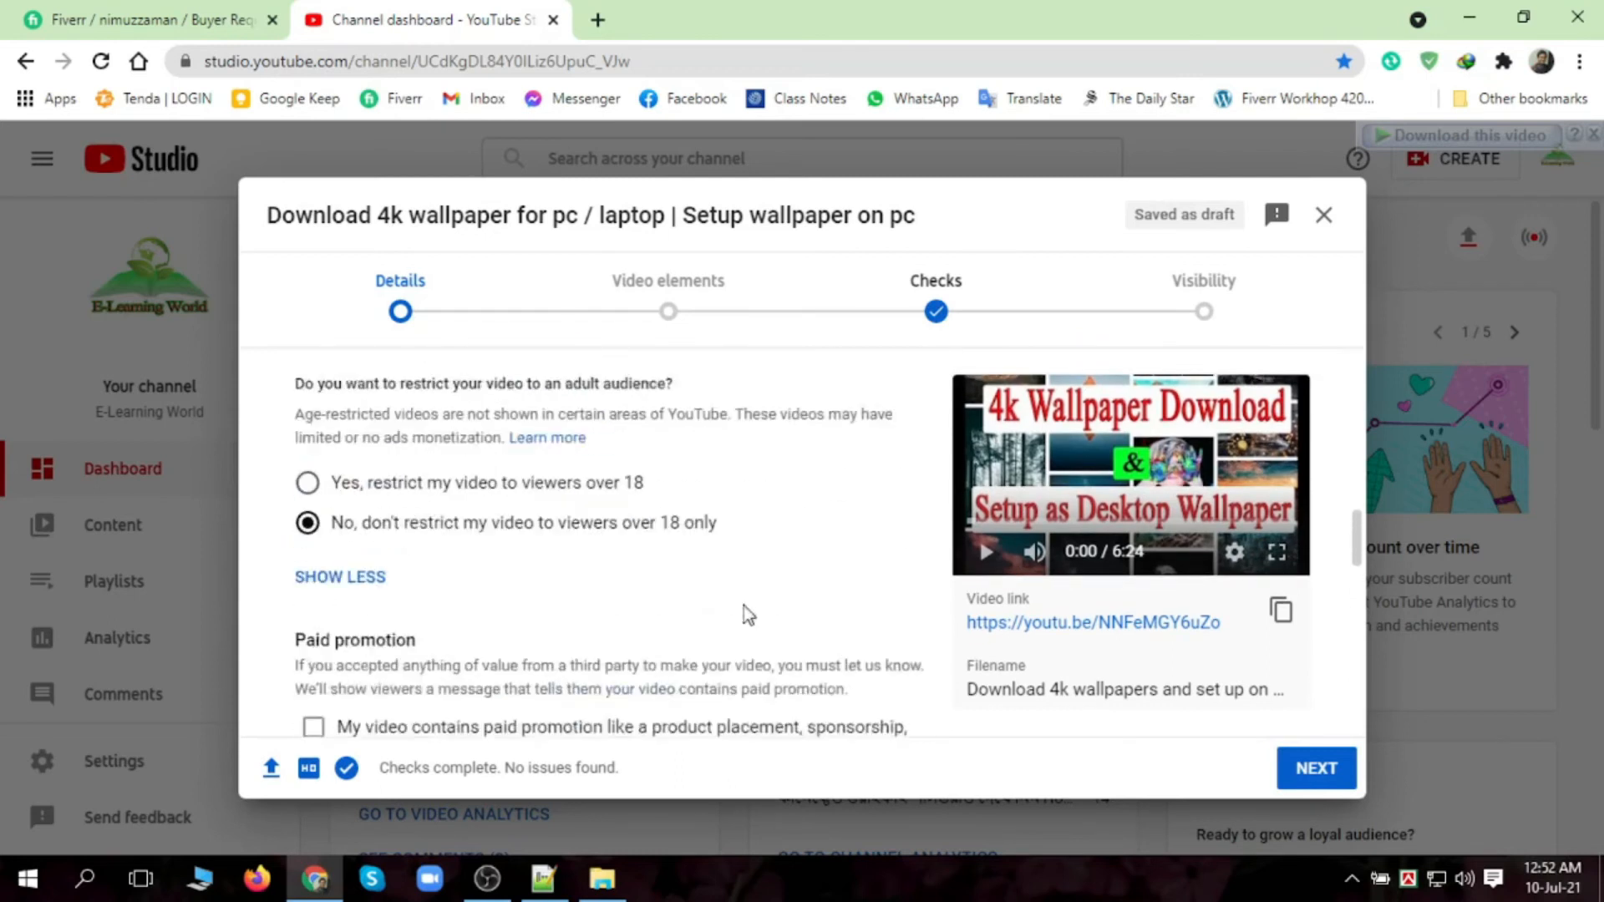
- Look back over the video's completed details and continue to the Video elements stage
{"action": "scroll", "coordinate": [746, 614], "scroll_direction": "up", "scroll_amount": 1}
{"action": "left_click", "coordinate": [401, 314]}
{"action": "scroll", "coordinate": [734, 465], "scroll_direction": "up", "scroll_amount": 8}
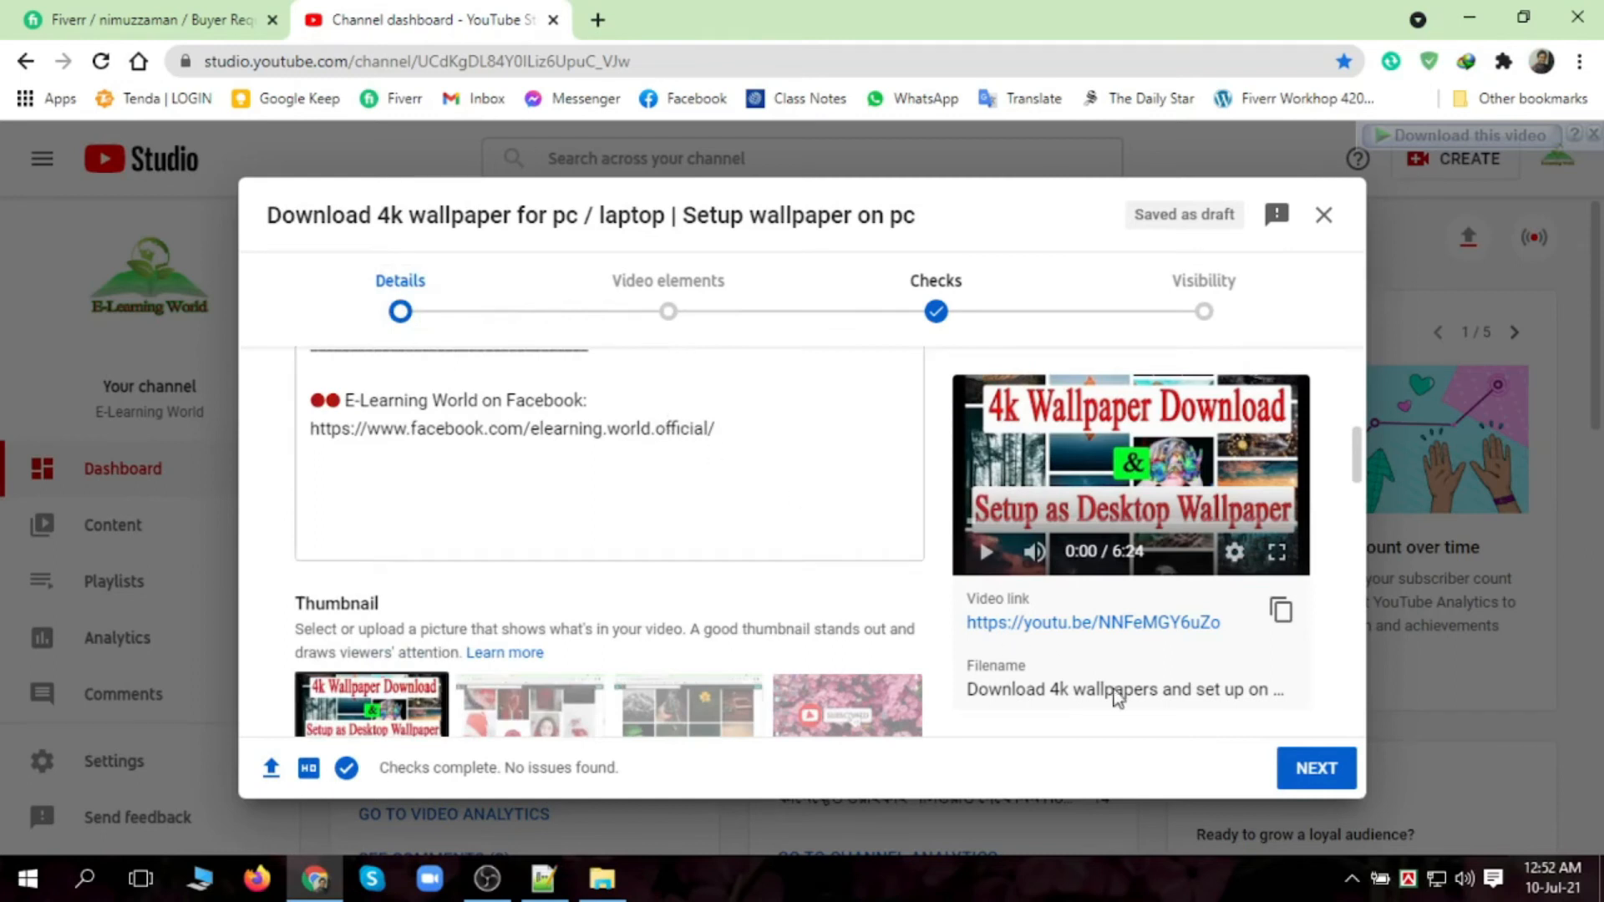
{"action": "left_click", "coordinate": [1322, 773]}
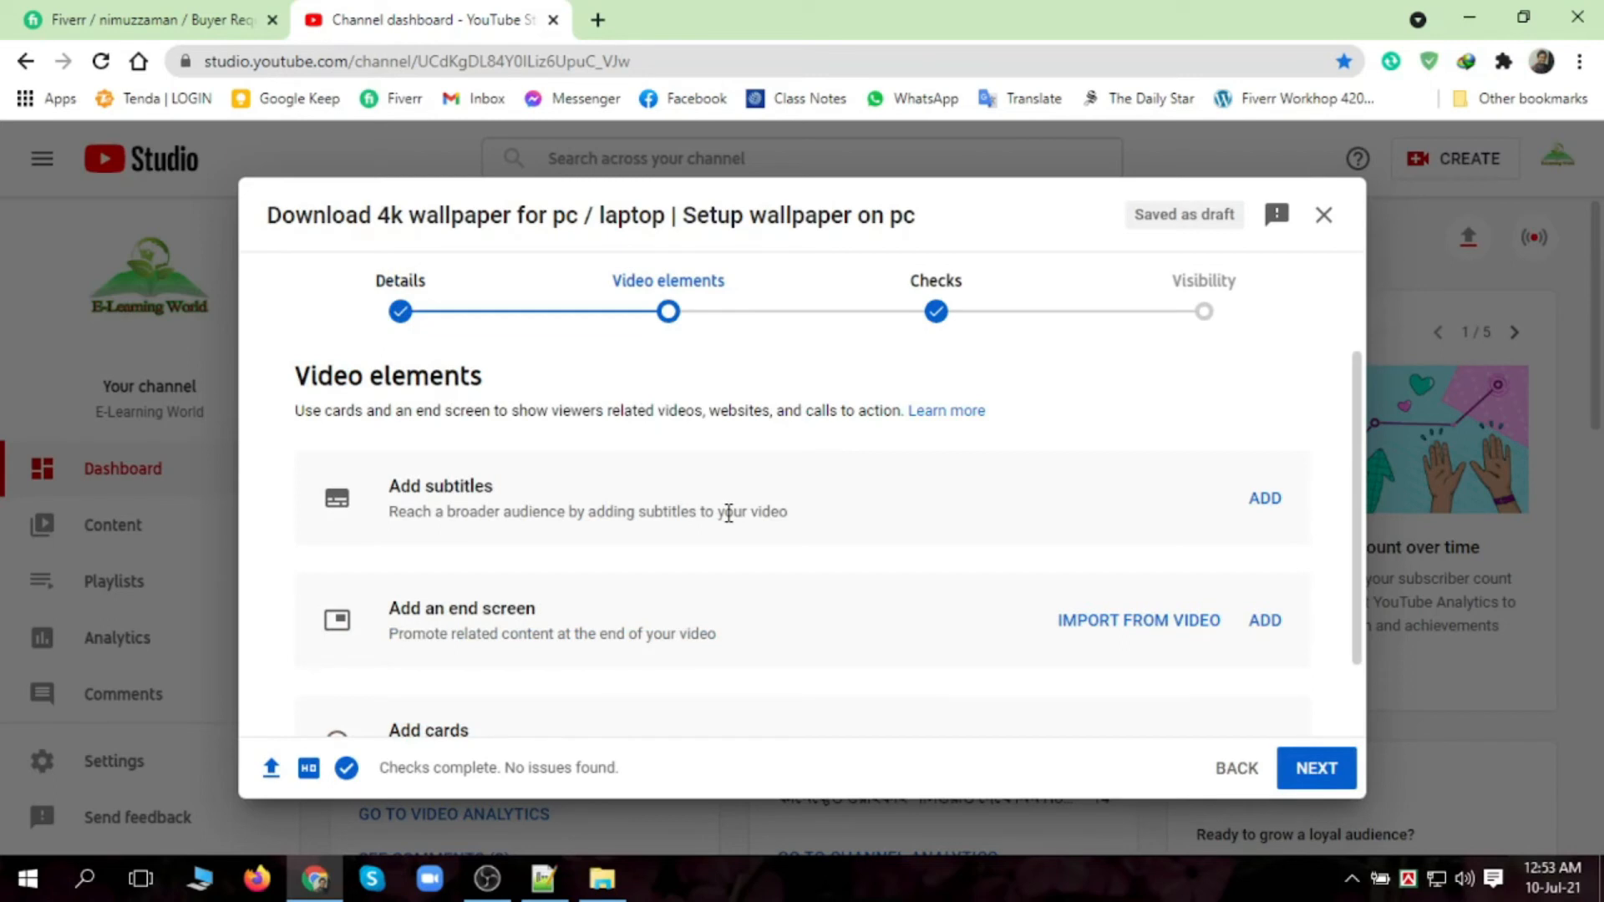
- Add an end screen to the video using the layout imported from the latest video
{"action": "scroll", "coordinate": [444, 568], "scroll_direction": "down", "scroll_amount": 1}
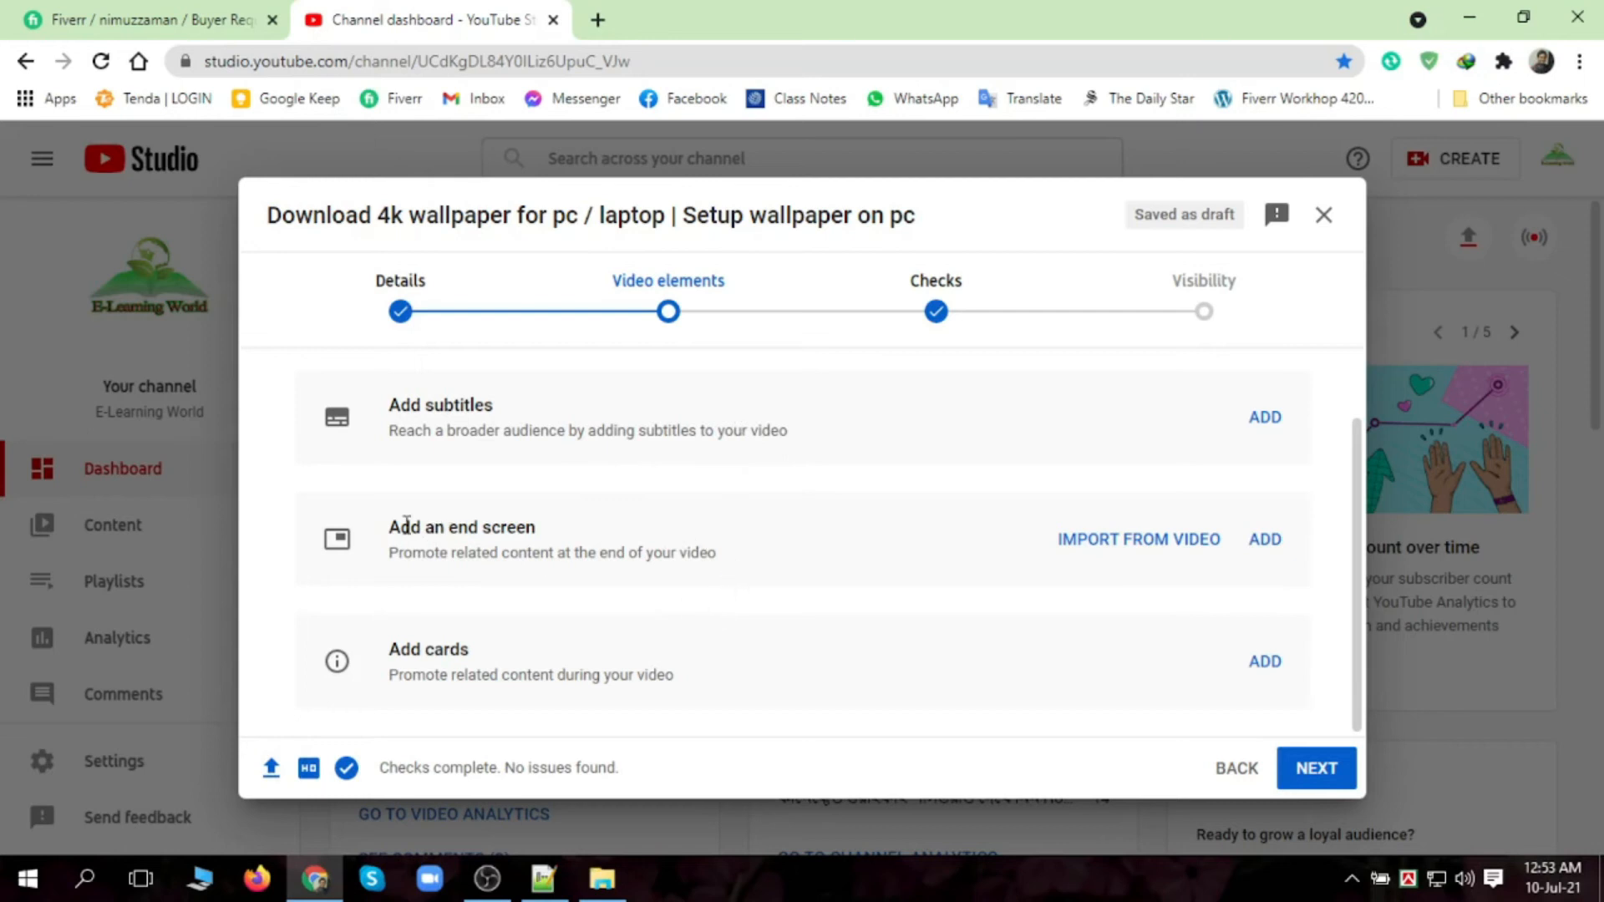
{"action": "left_click", "coordinate": [1265, 540]}
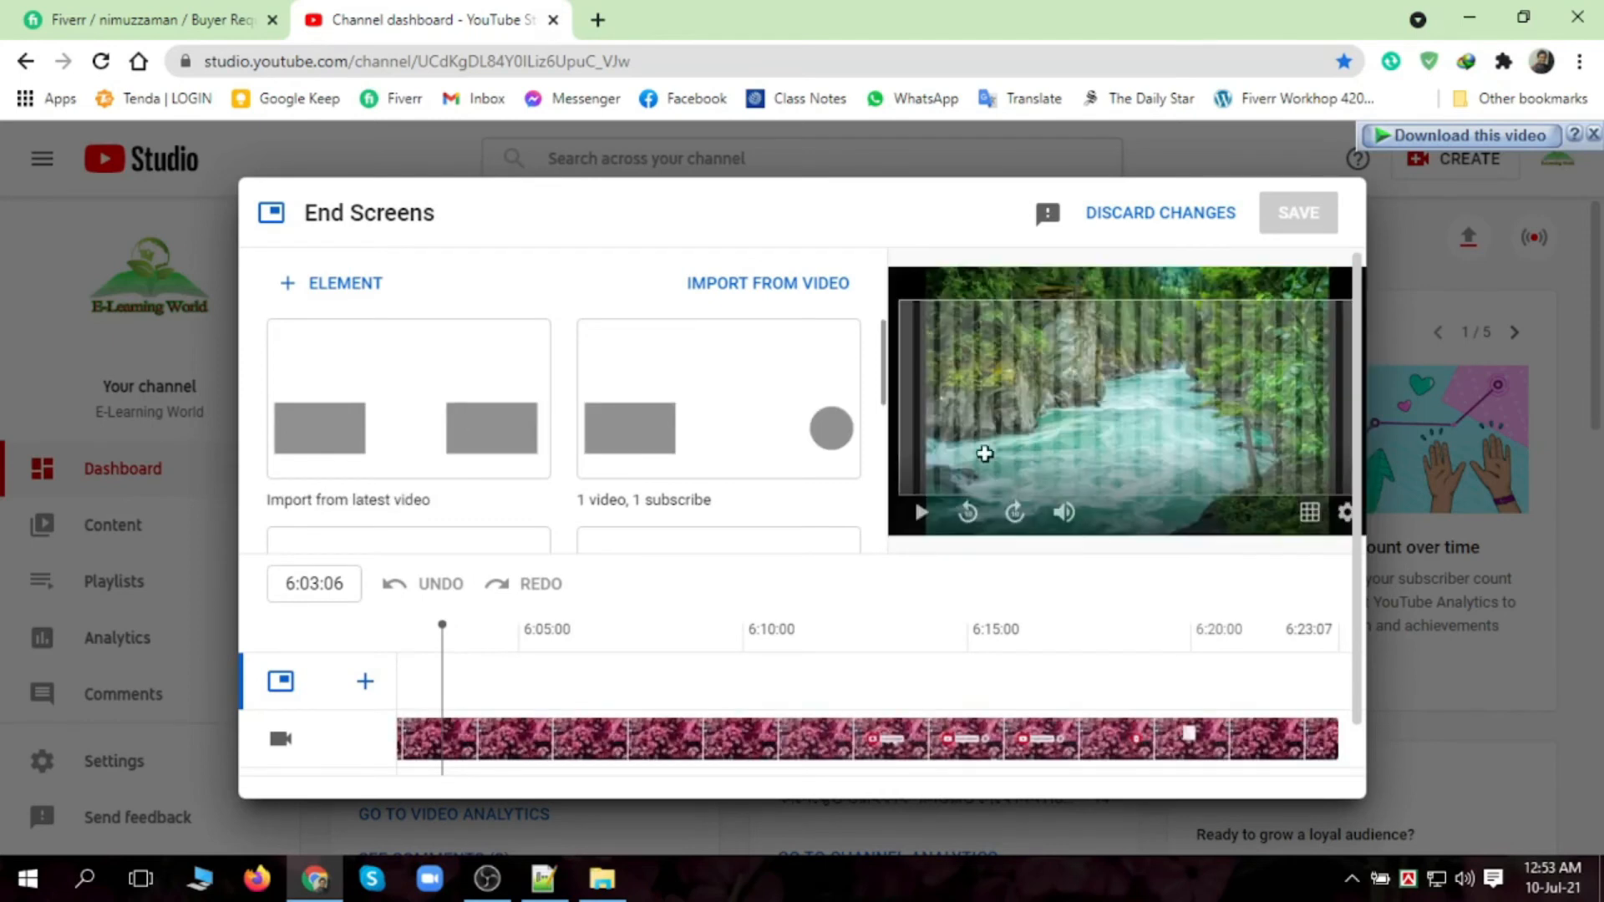
{"action": "left_click", "coordinate": [329, 431]}
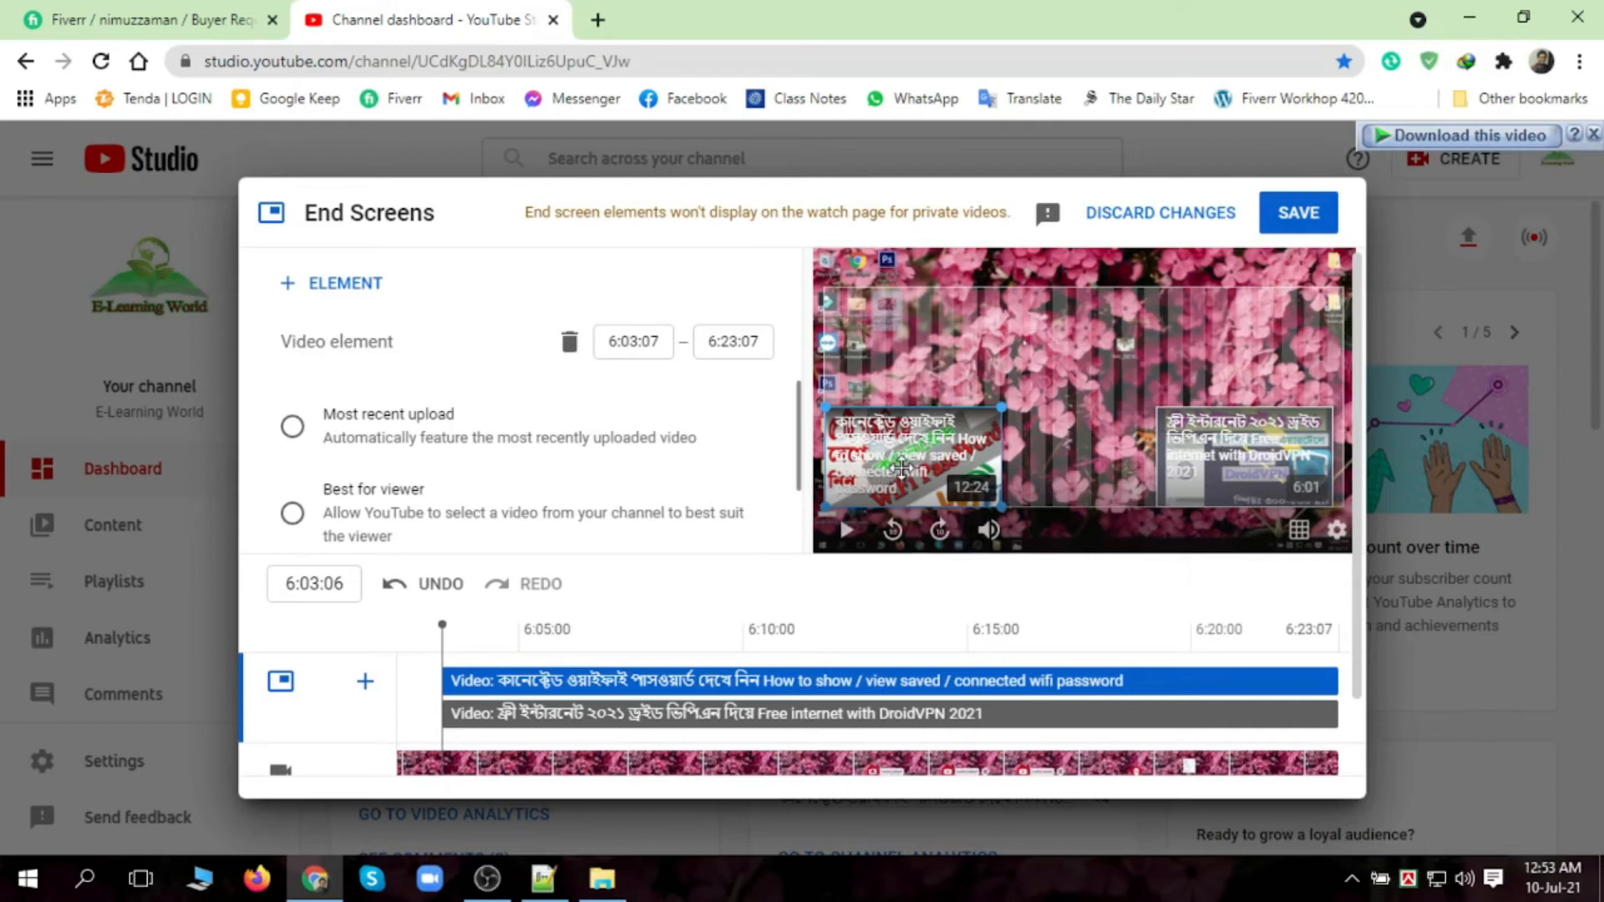
- Replace the DroidVPN video in the end screen with the "Run Android On your PC / Laptop with LDPlayer Emulator" video
{"action": "left_click", "coordinate": [1220, 454]}
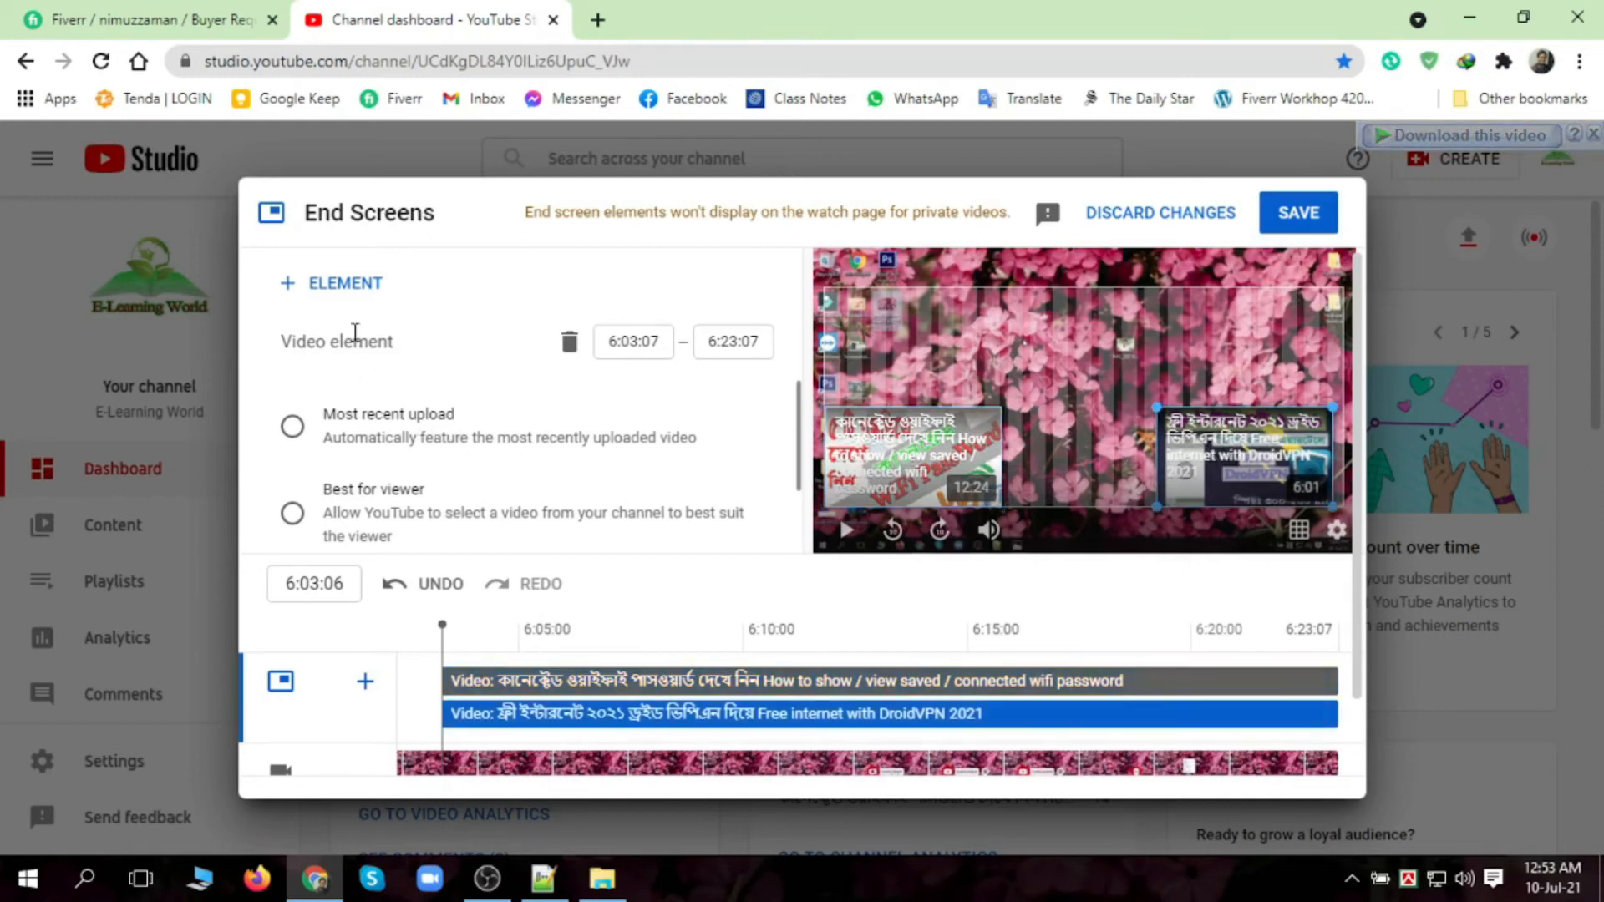
{"action": "scroll", "coordinate": [355, 506], "scroll_direction": "down", "scroll_amount": 1}
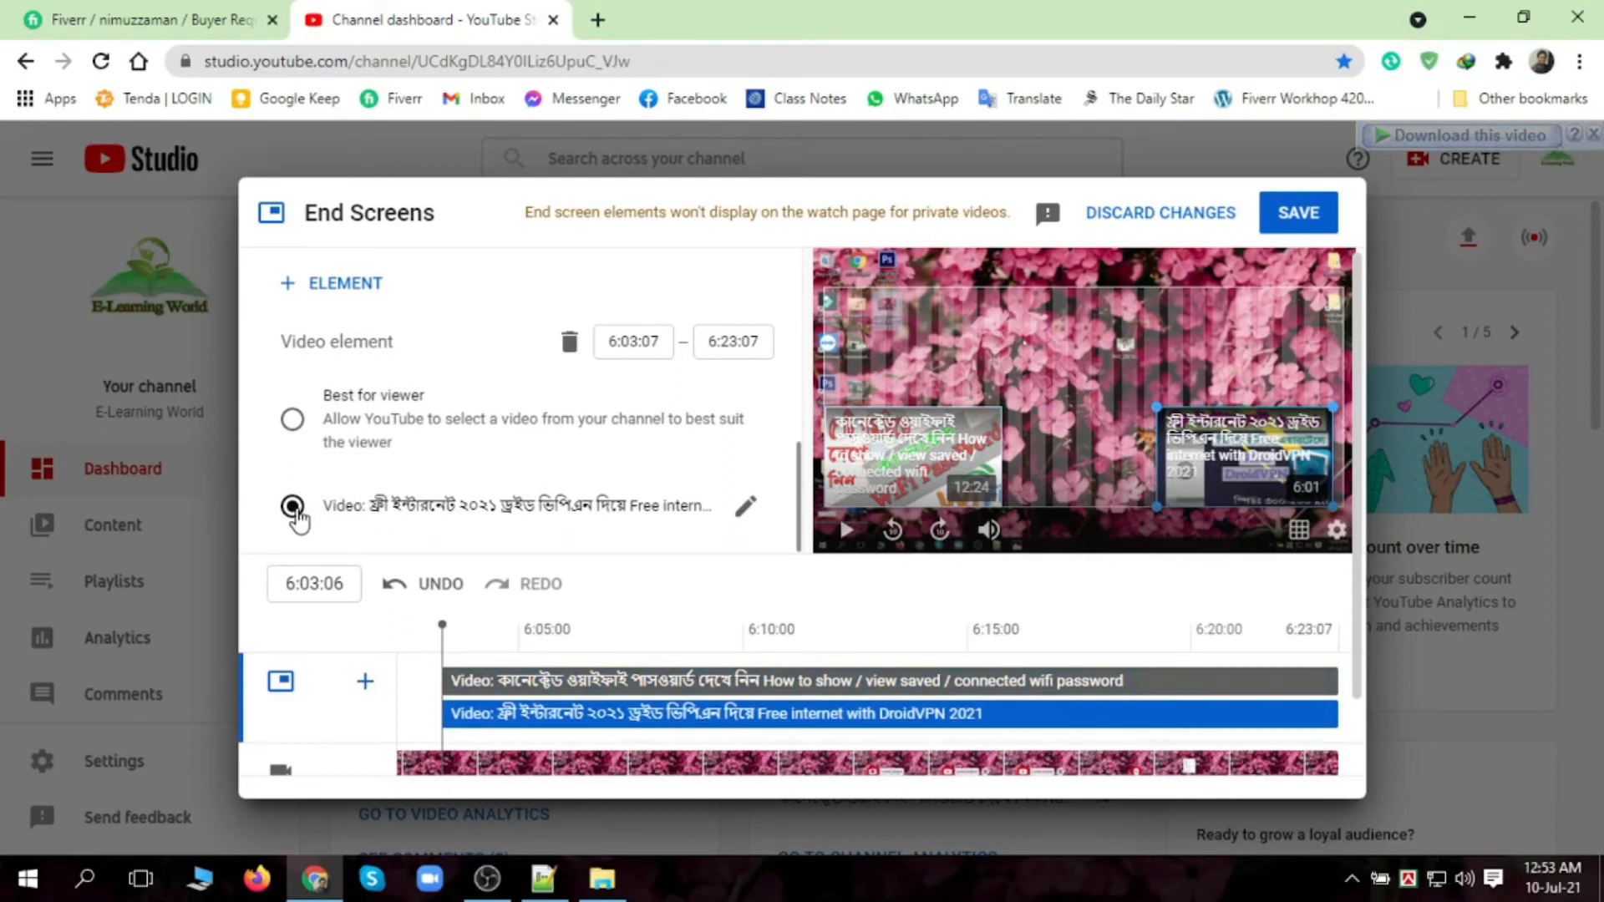
{"action": "left_click", "coordinate": [294, 509]}
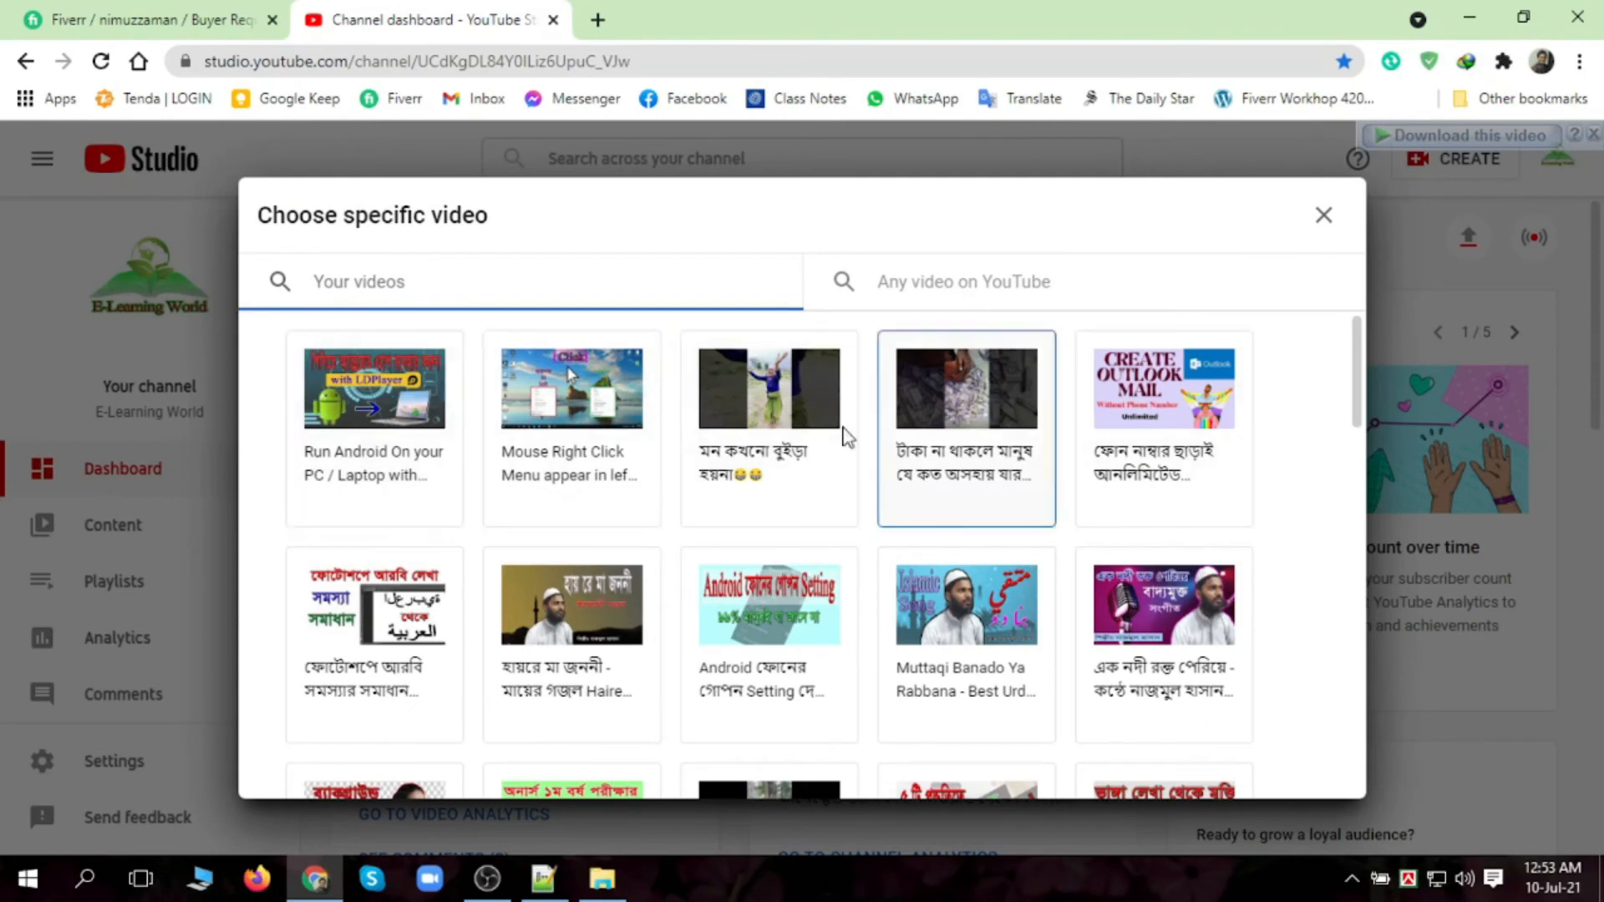
{"action": "left_click", "coordinate": [370, 422]}
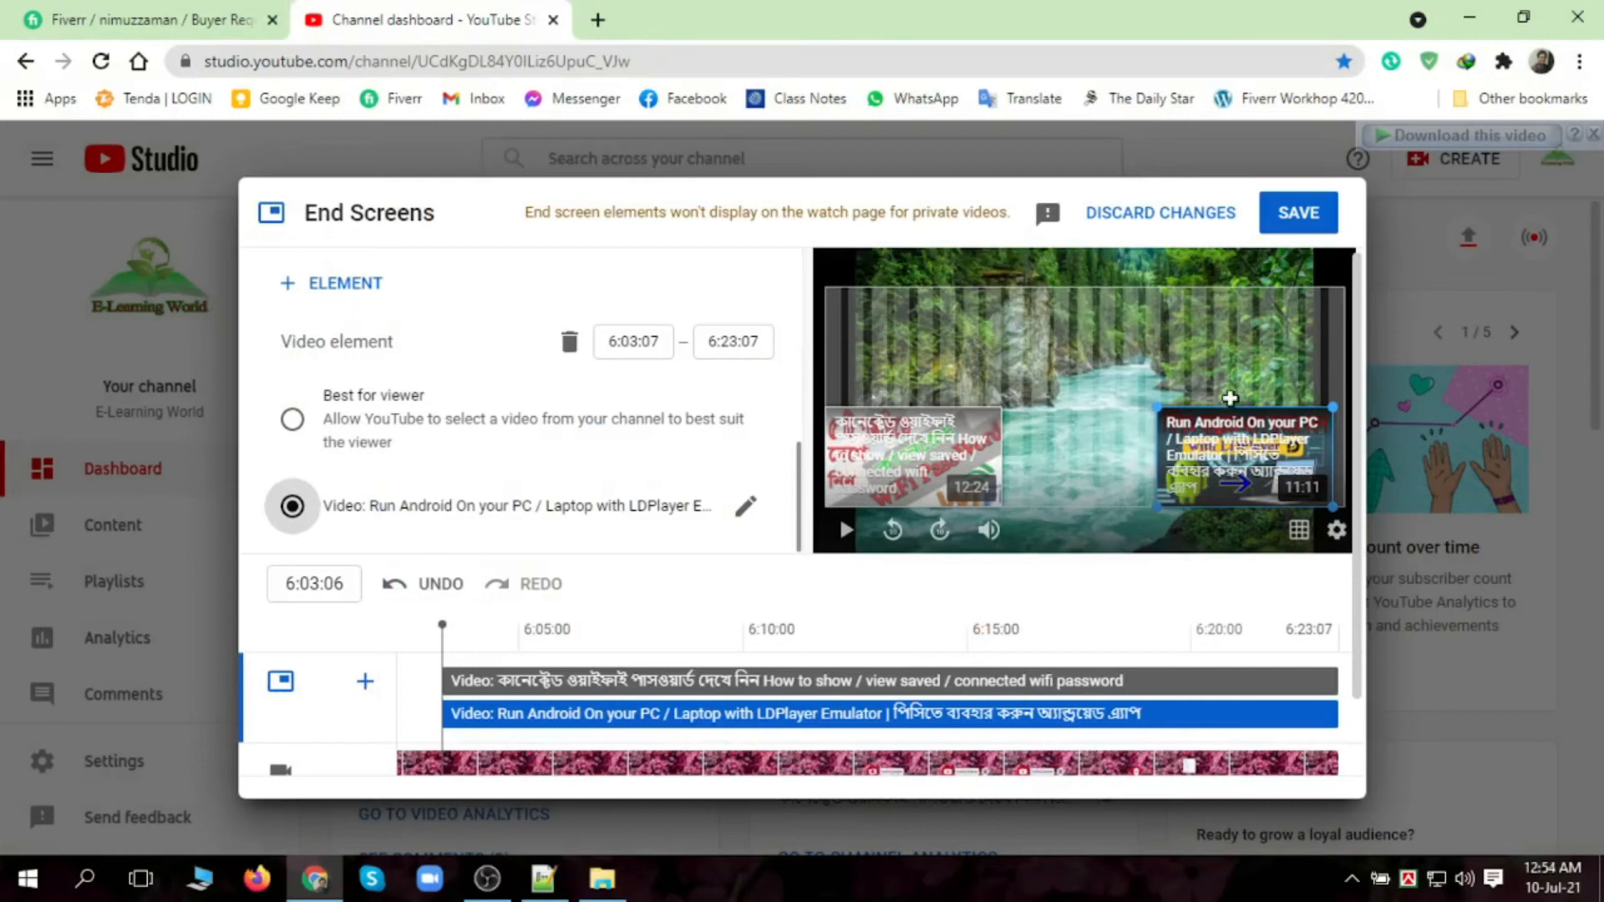
- Check the end screen elements along the timeline and save the end screen
{"action": "left_click", "coordinate": [294, 286]}
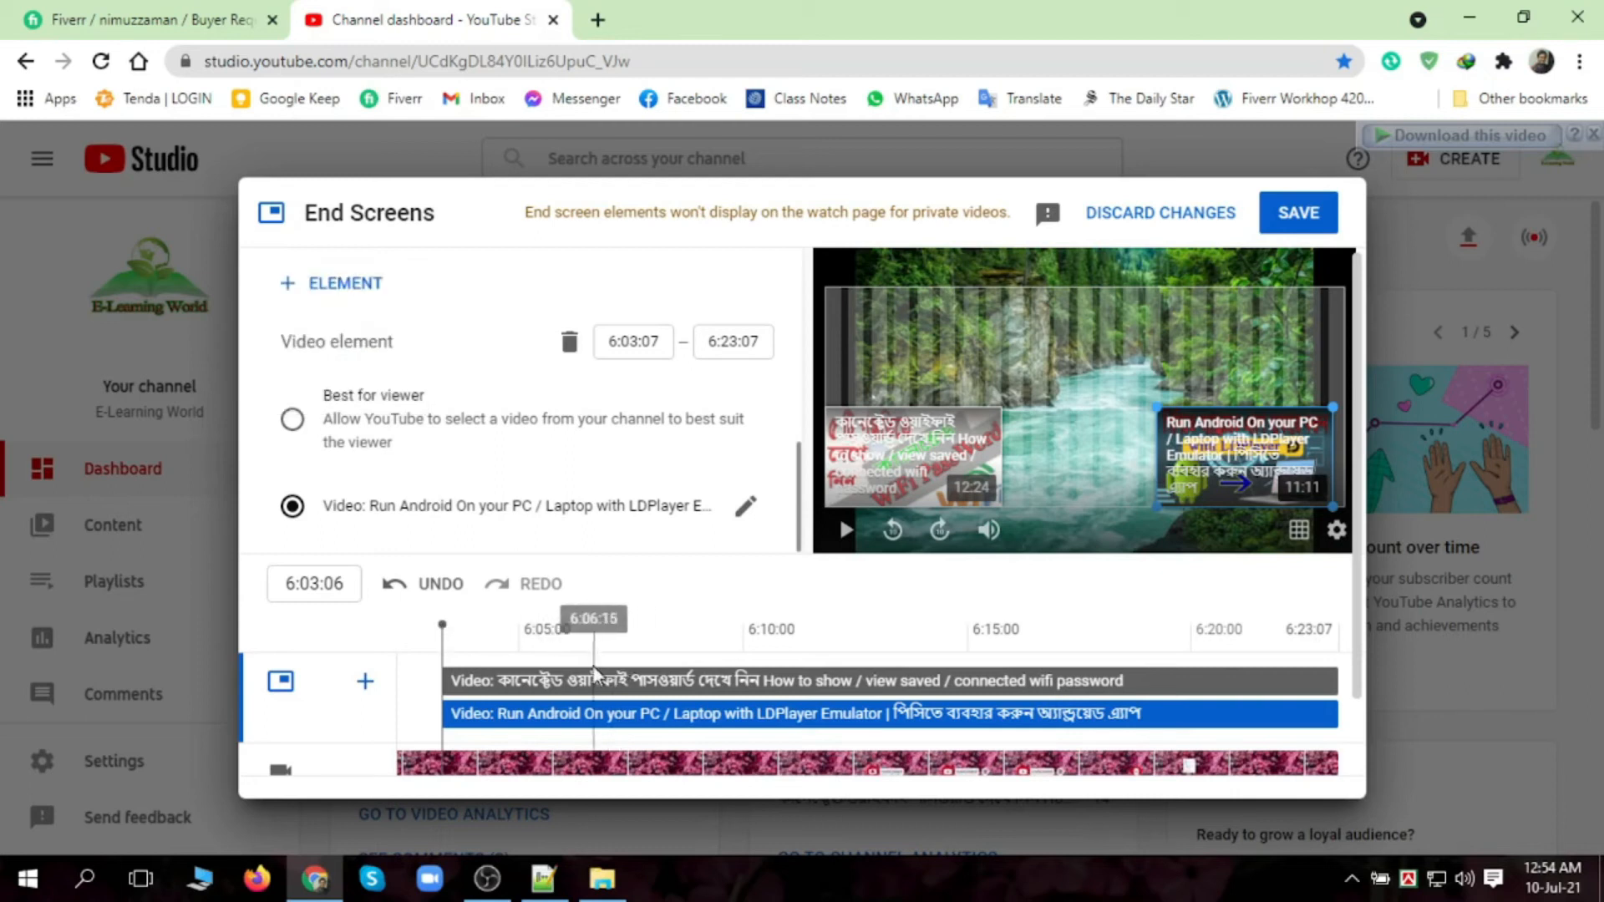
{"action": "left_click", "coordinate": [556, 678]}
{"action": "left_click", "coordinate": [619, 645]}
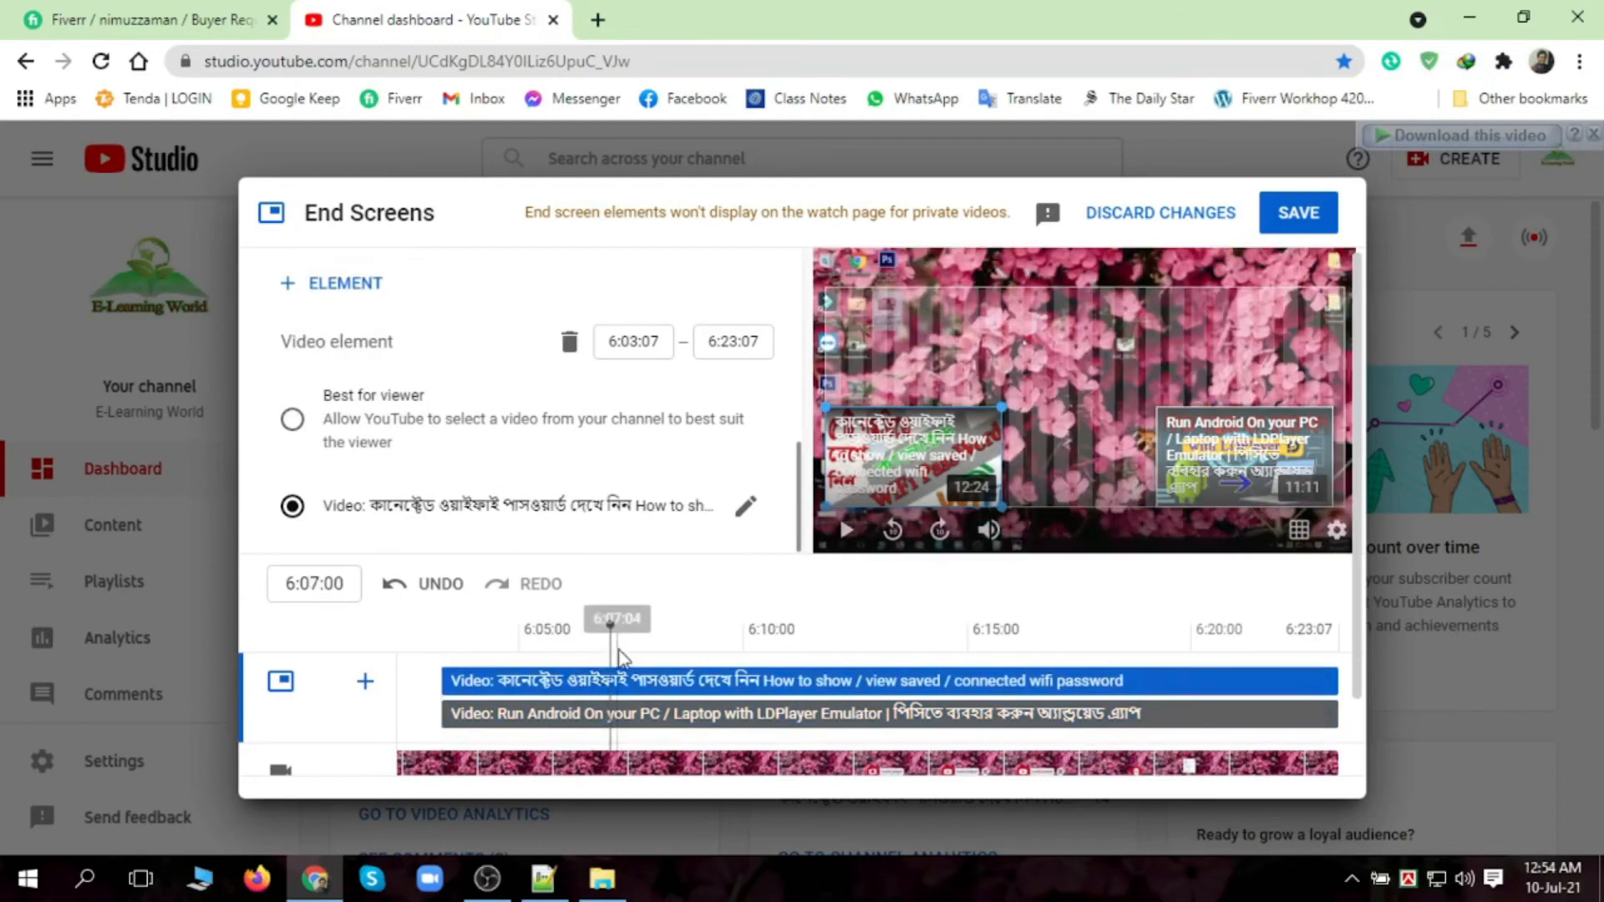
{"action": "left_click", "coordinate": [443, 645]}
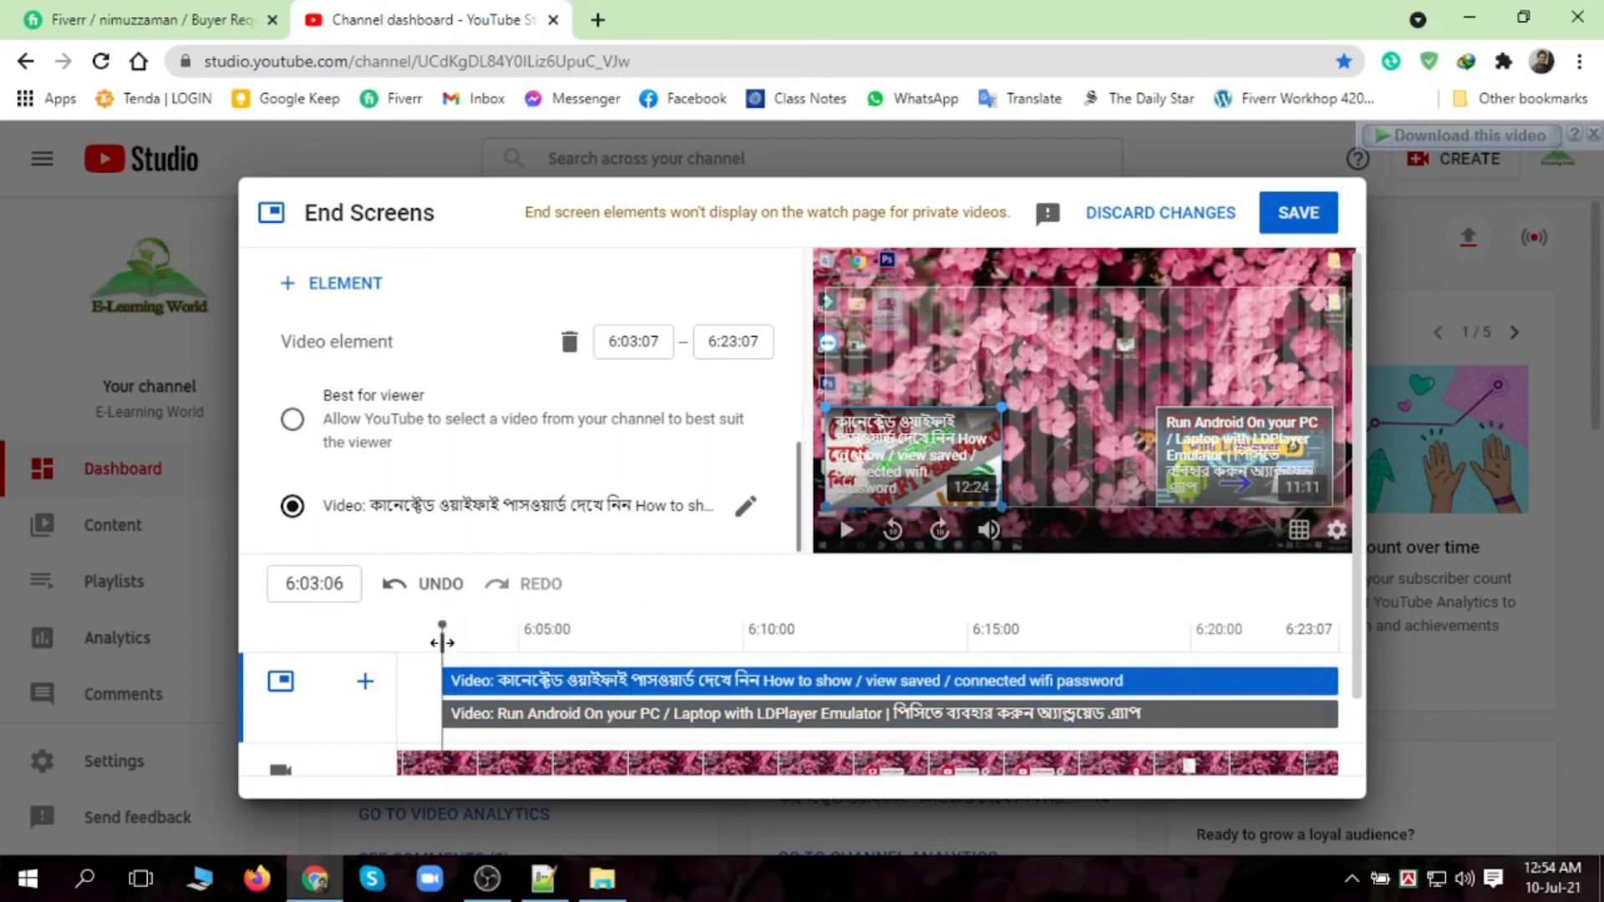
{"action": "scroll", "coordinate": [579, 681], "scroll_direction": "down", "scroll_amount": 2}
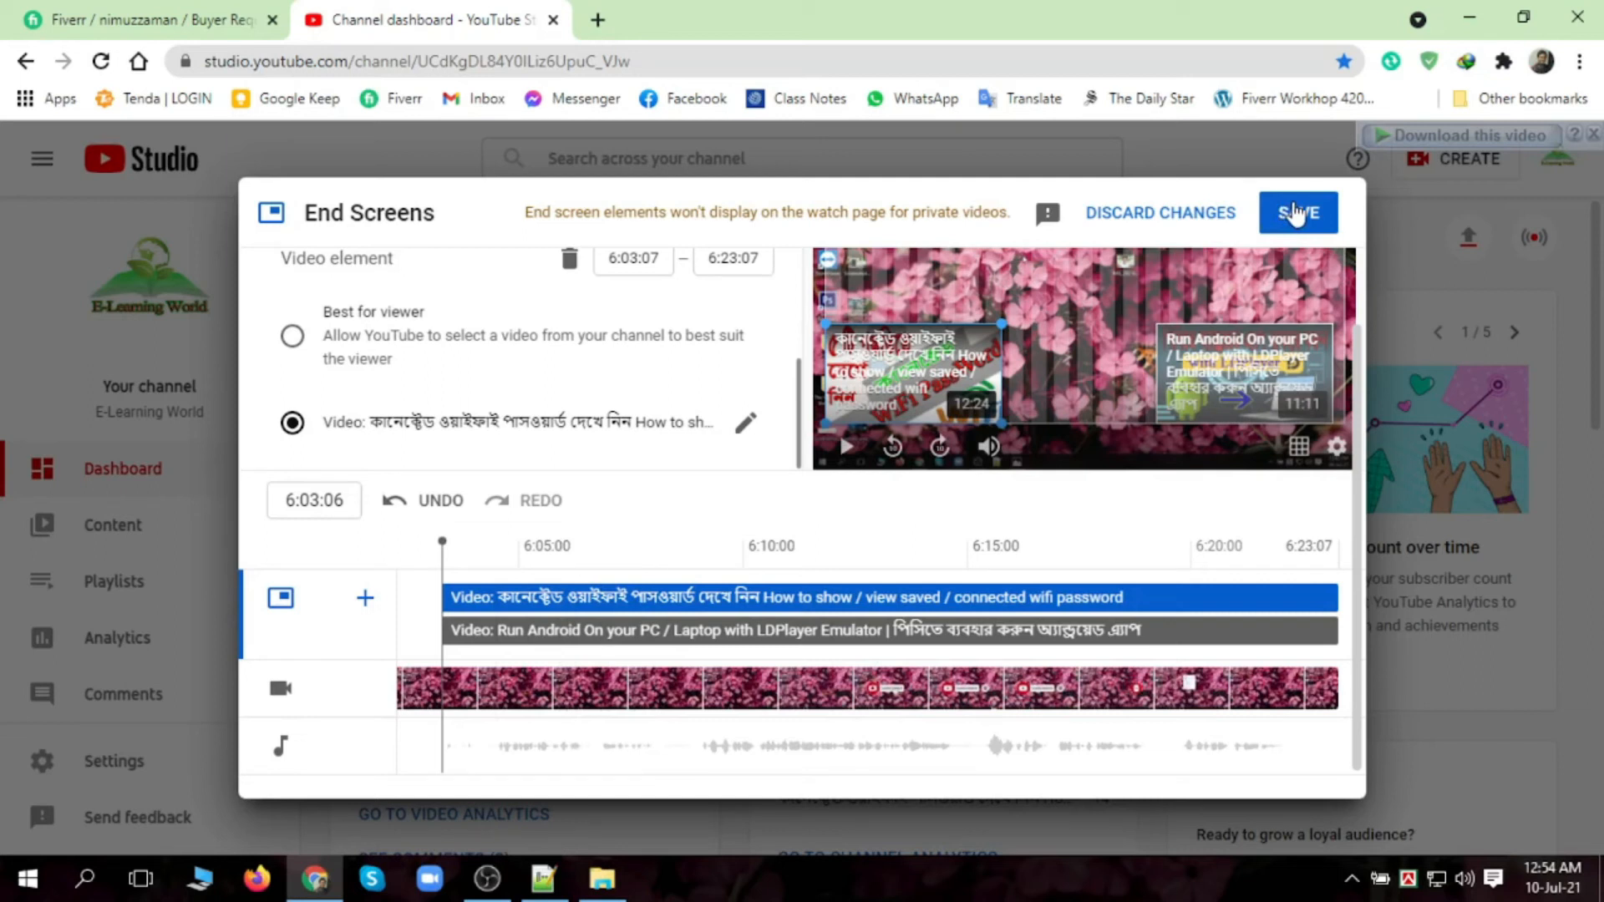
{"action": "left_click", "coordinate": [1292, 216]}
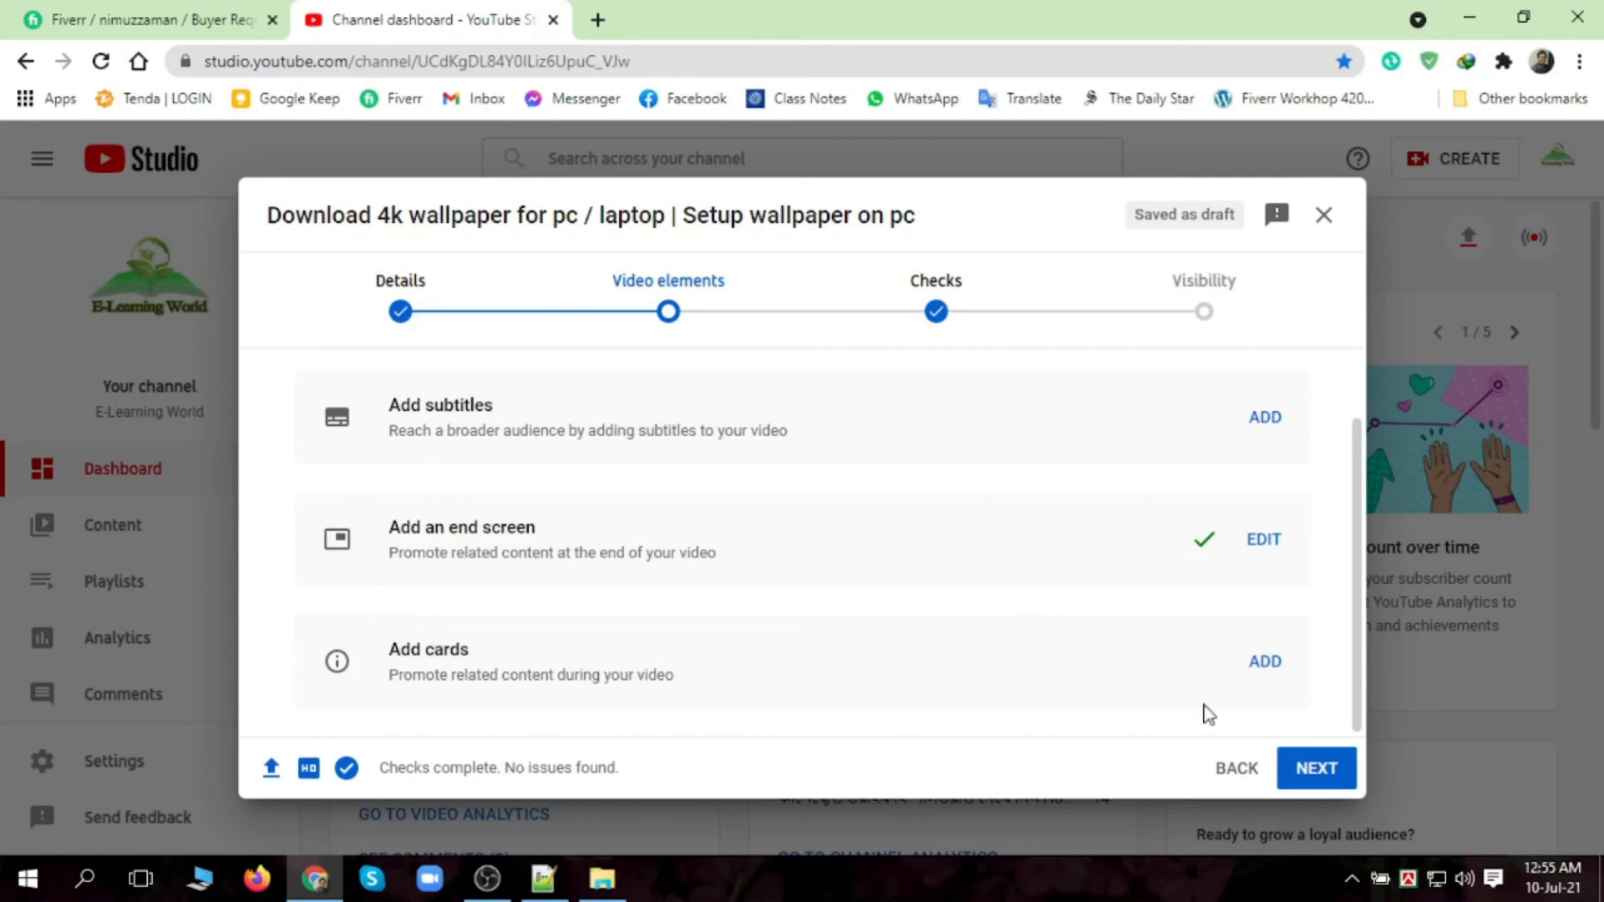
- Add a video card at 0:00:00 linking to the channel's video about opening unlimited Outlook mail without a phone number
{"action": "left_click", "coordinate": [1265, 665]}
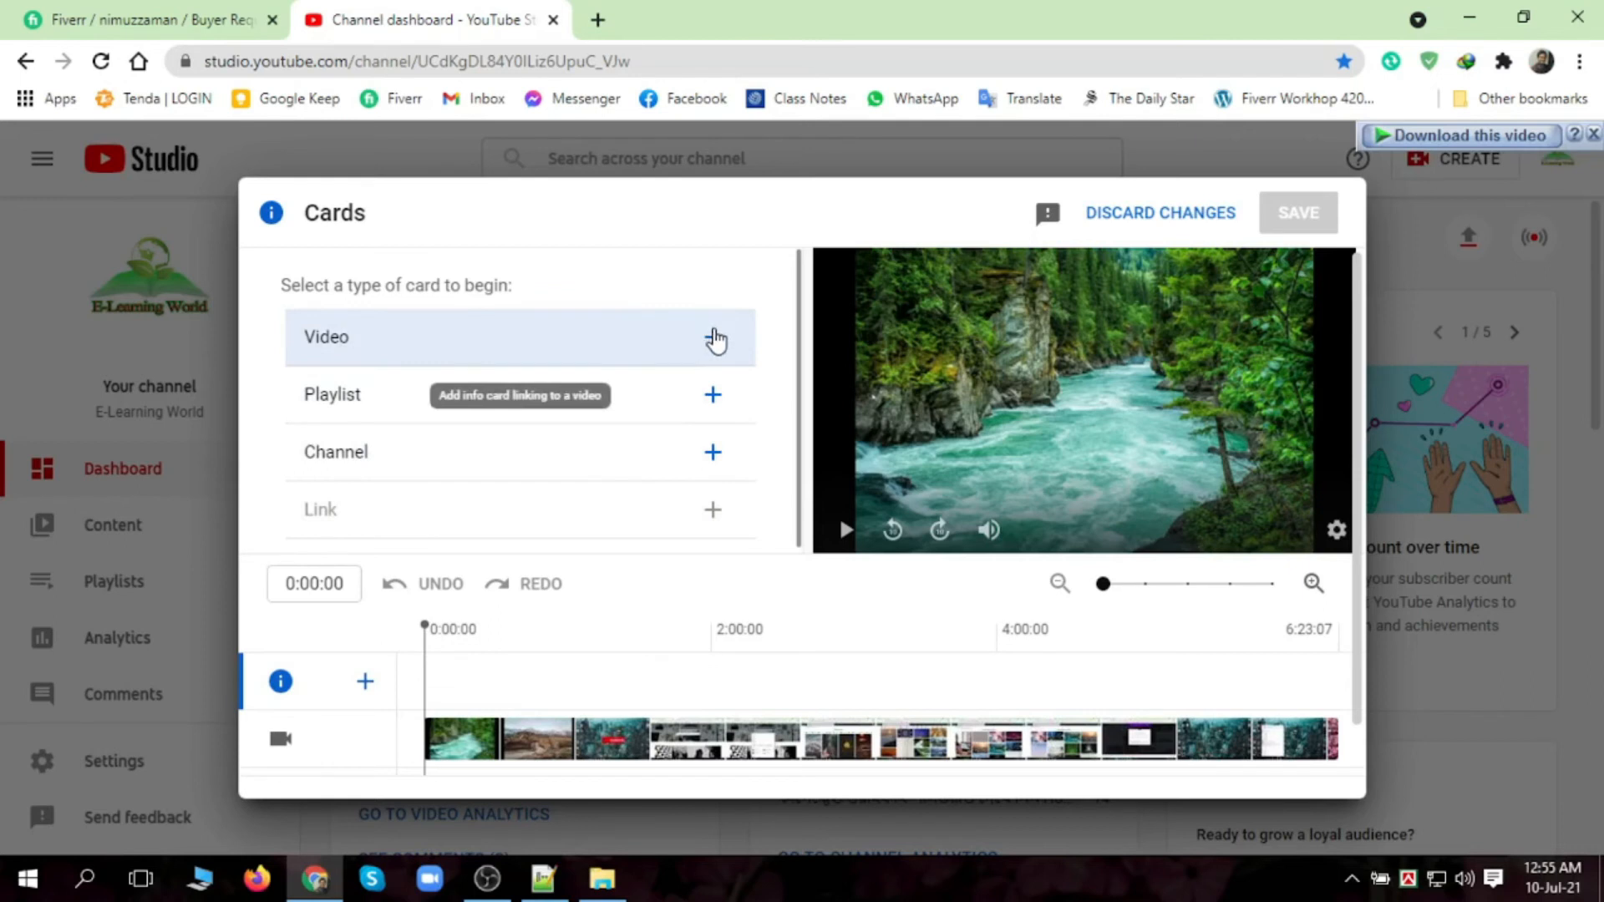
{"action": "left_click", "coordinate": [714, 338]}
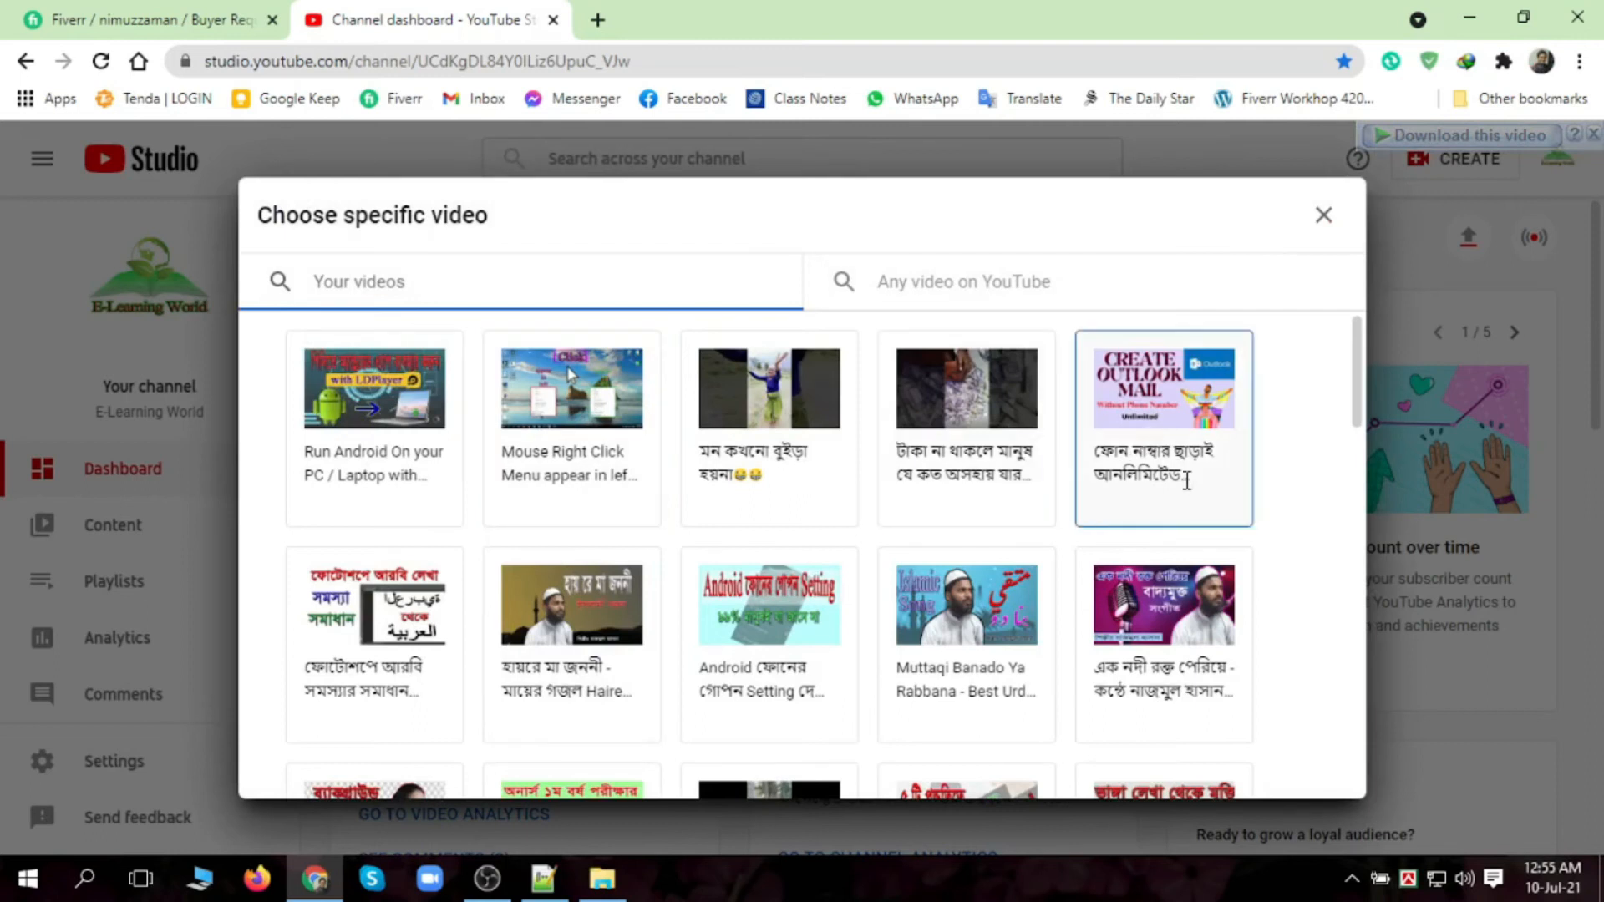
{"action": "left_click", "coordinate": [1176, 436]}
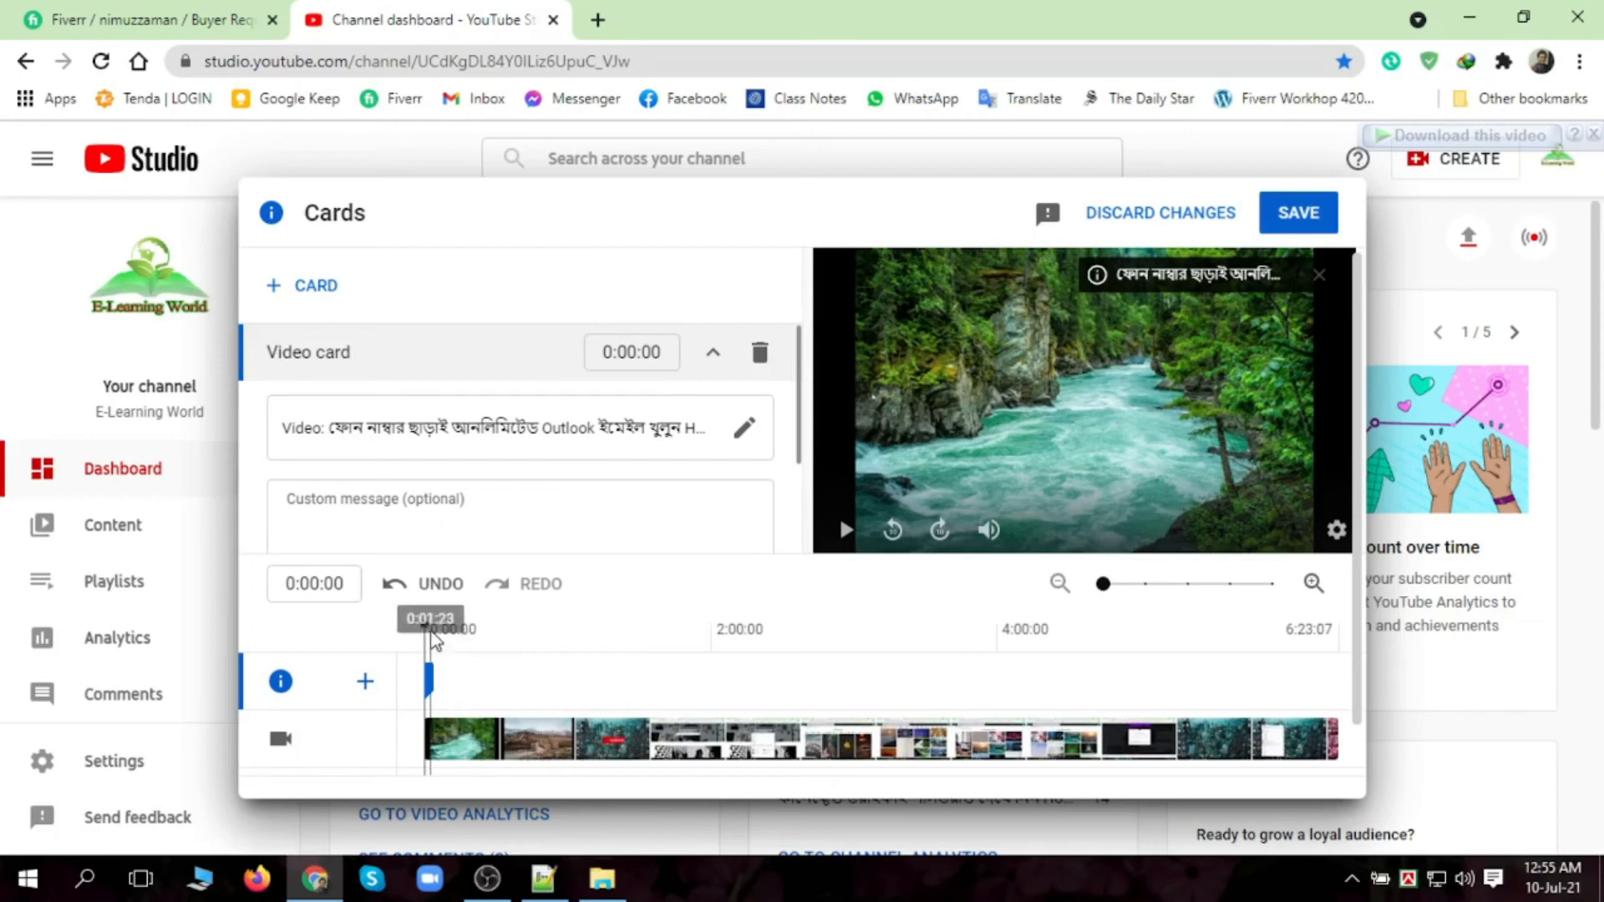
- Add a second video card at 2:09:05 linking to the "Android ফোনের গোপন Setting" video
{"action": "left_click_drag", "start_coordinate": [430, 628], "coordinate": [715, 625]}
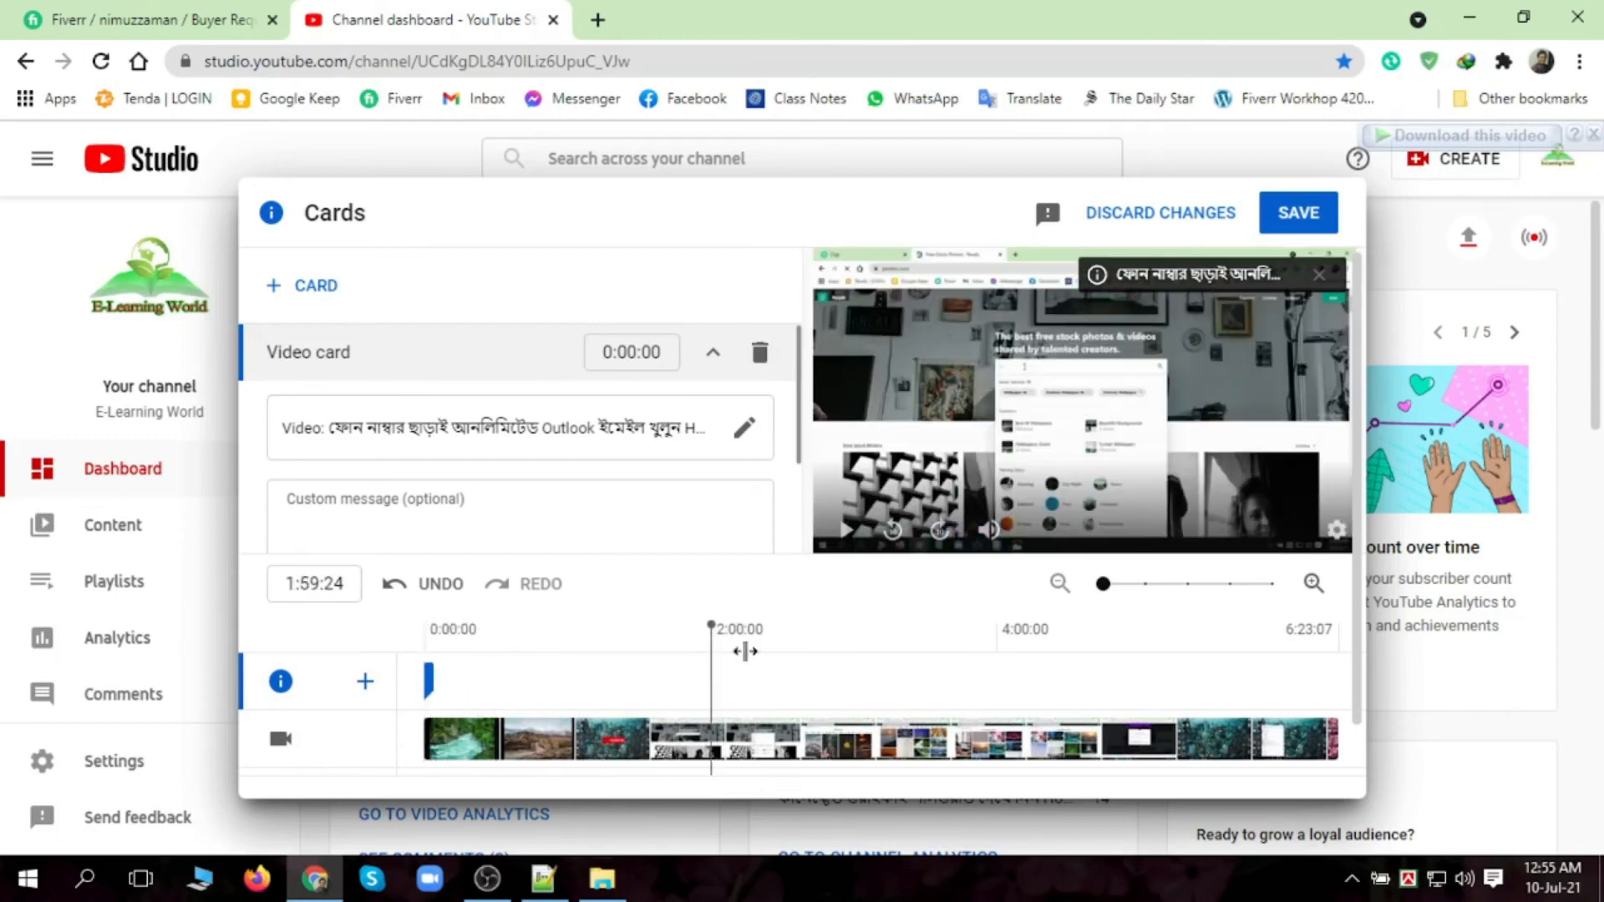
{"action": "left_click", "coordinate": [1171, 642]}
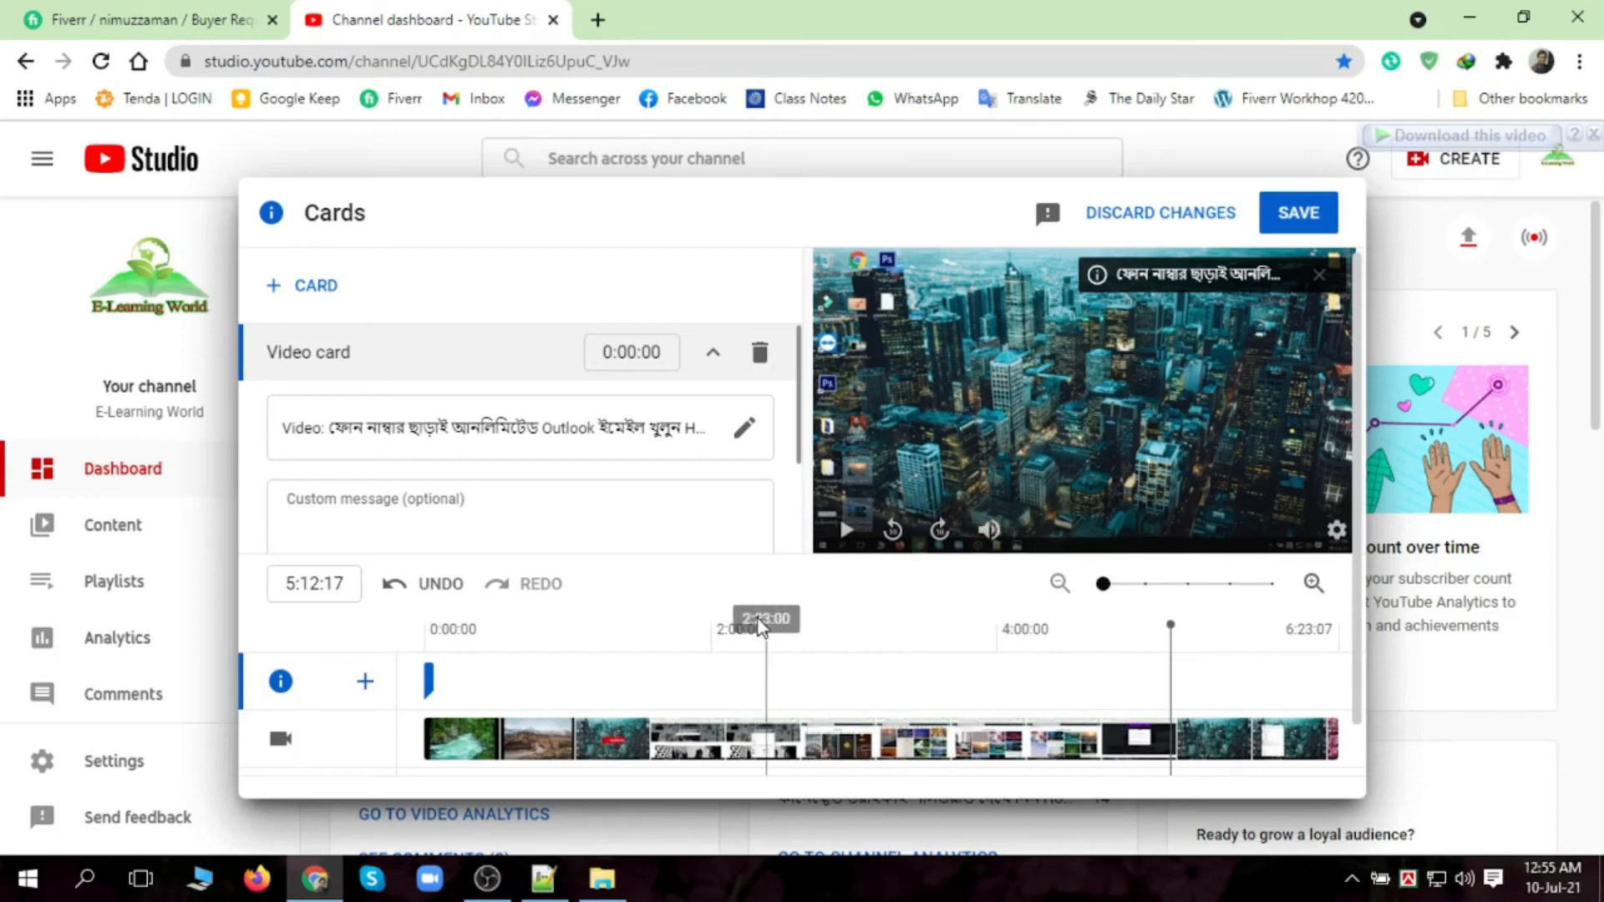
{"action": "left_click", "coordinate": [735, 622]}
{"action": "scroll", "coordinate": [434, 531], "scroll_direction": "down", "scroll_amount": 2}
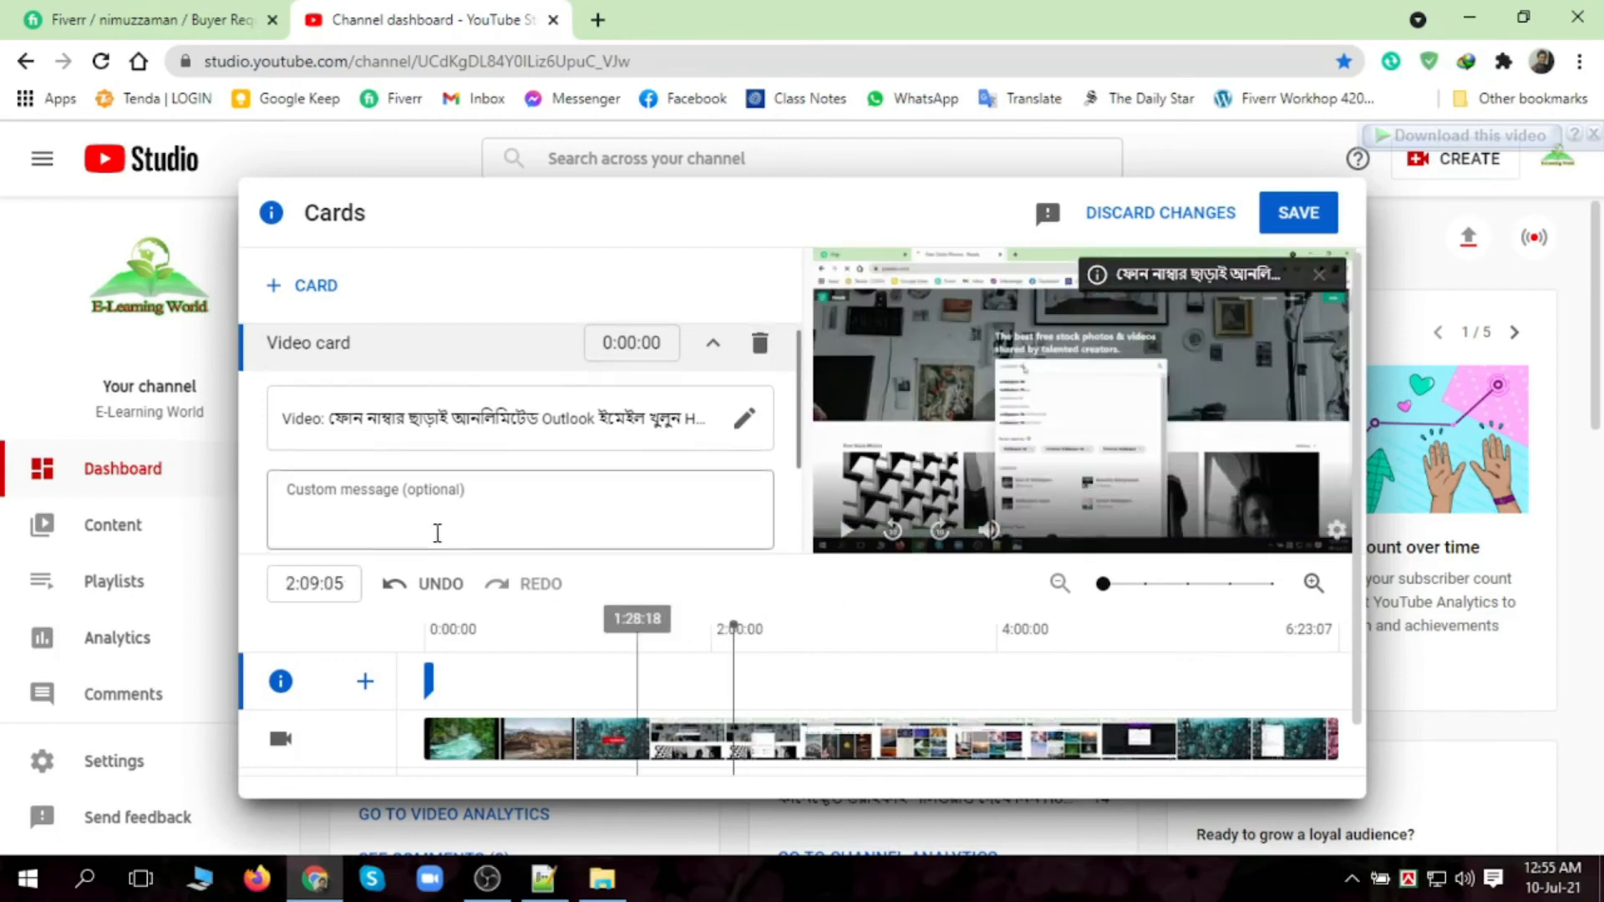
{"action": "scroll", "coordinate": [462, 522], "scroll_direction": "up", "scroll_amount": 2}
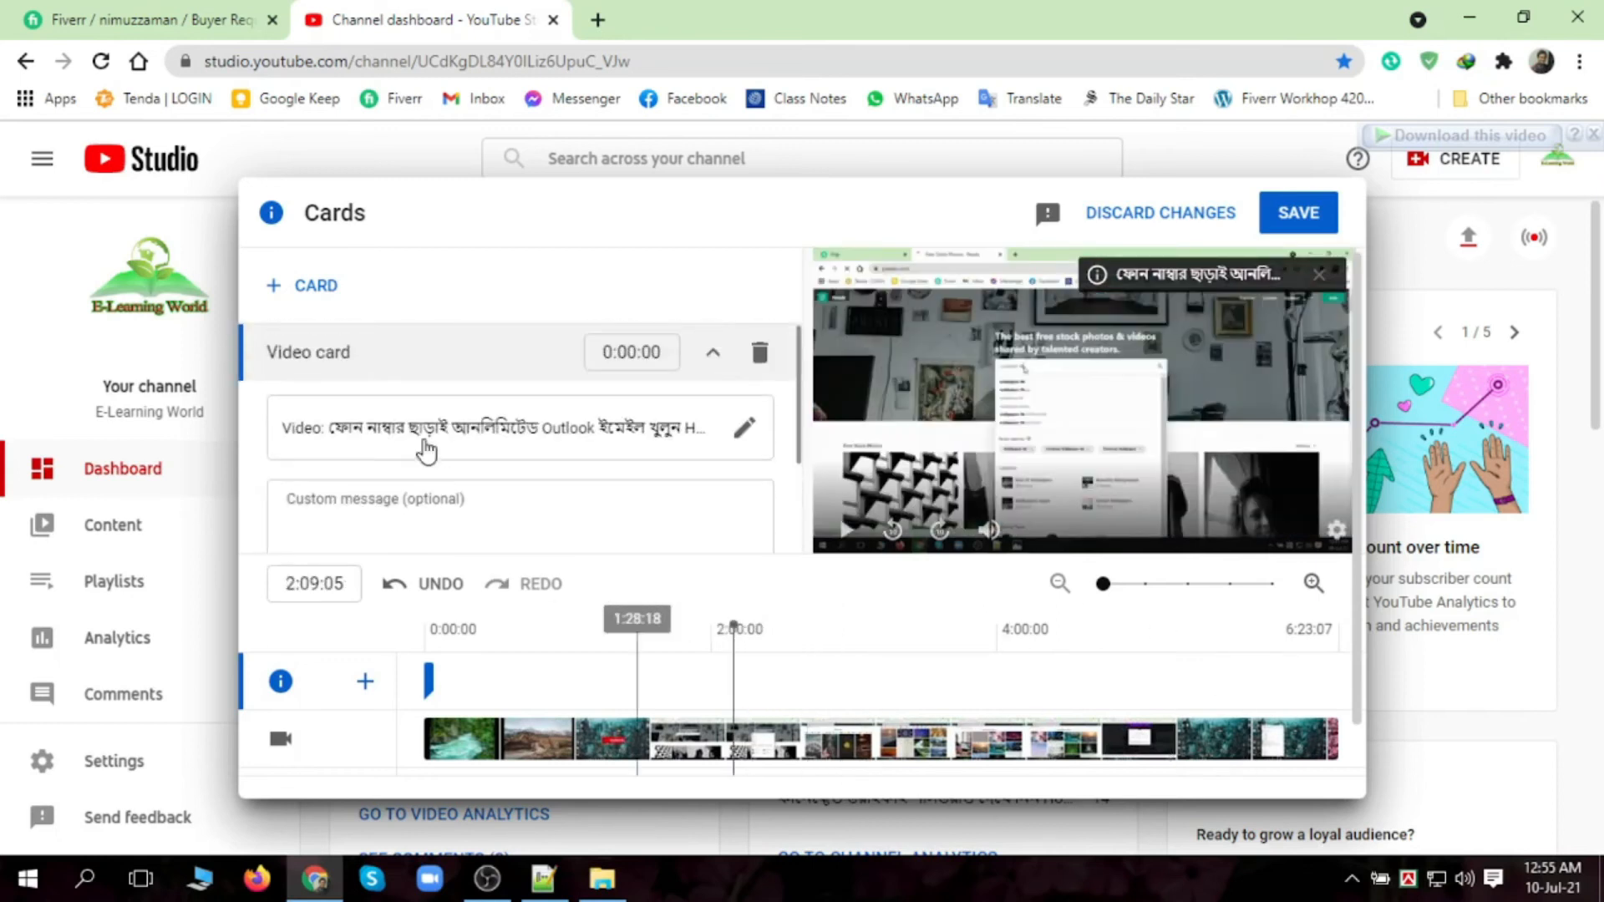
{"action": "left_click", "coordinate": [315, 293]}
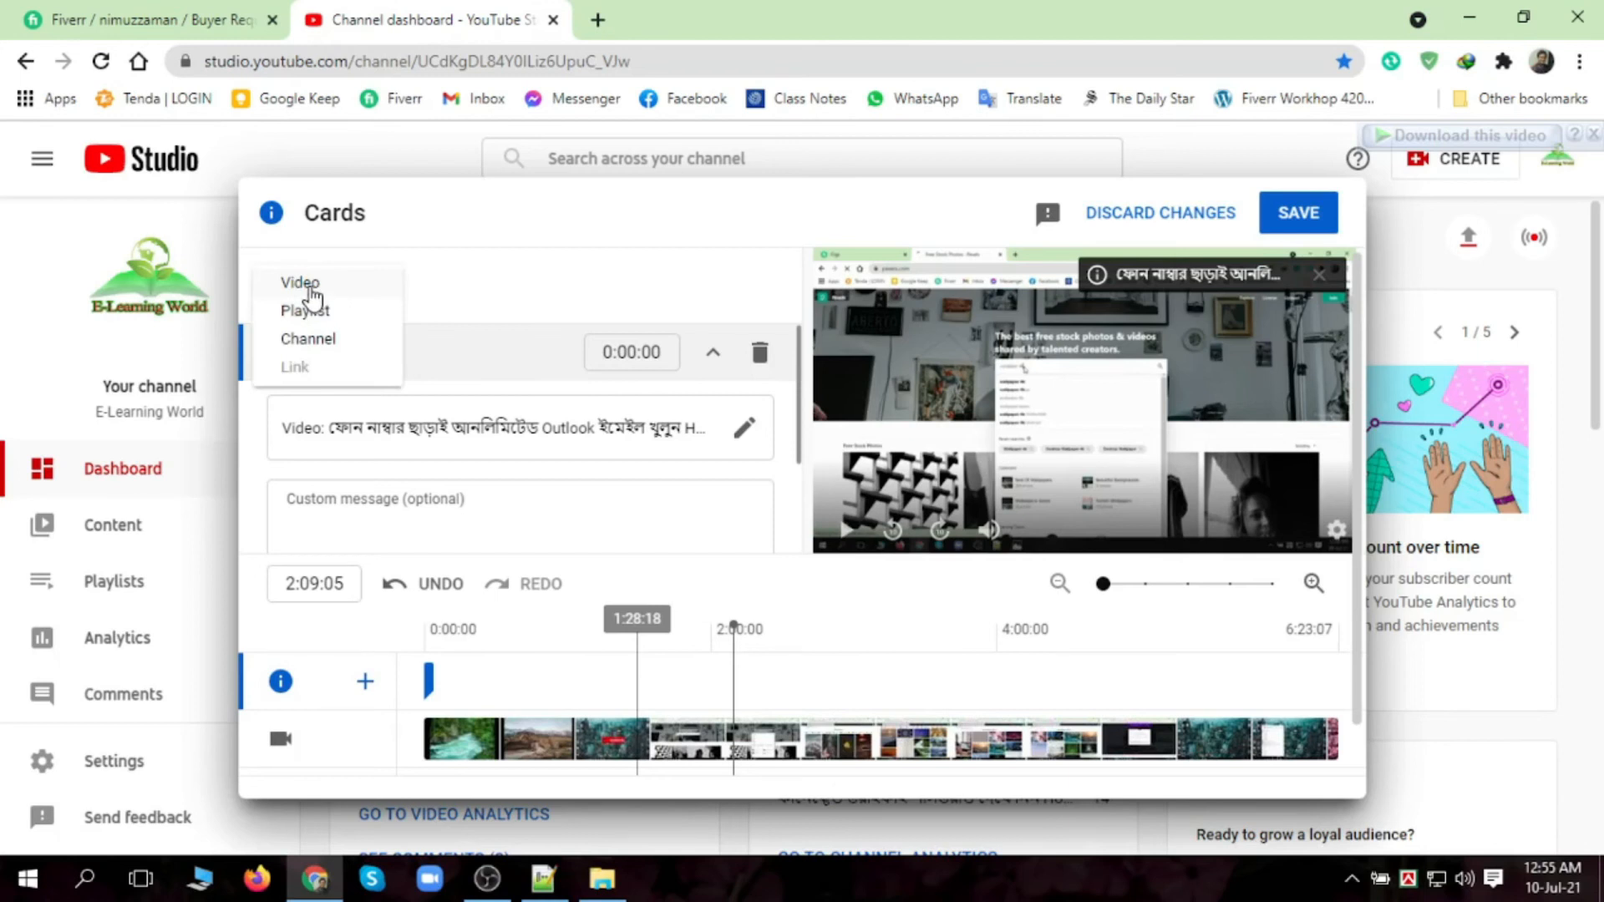
{"action": "left_click", "coordinate": [309, 286]}
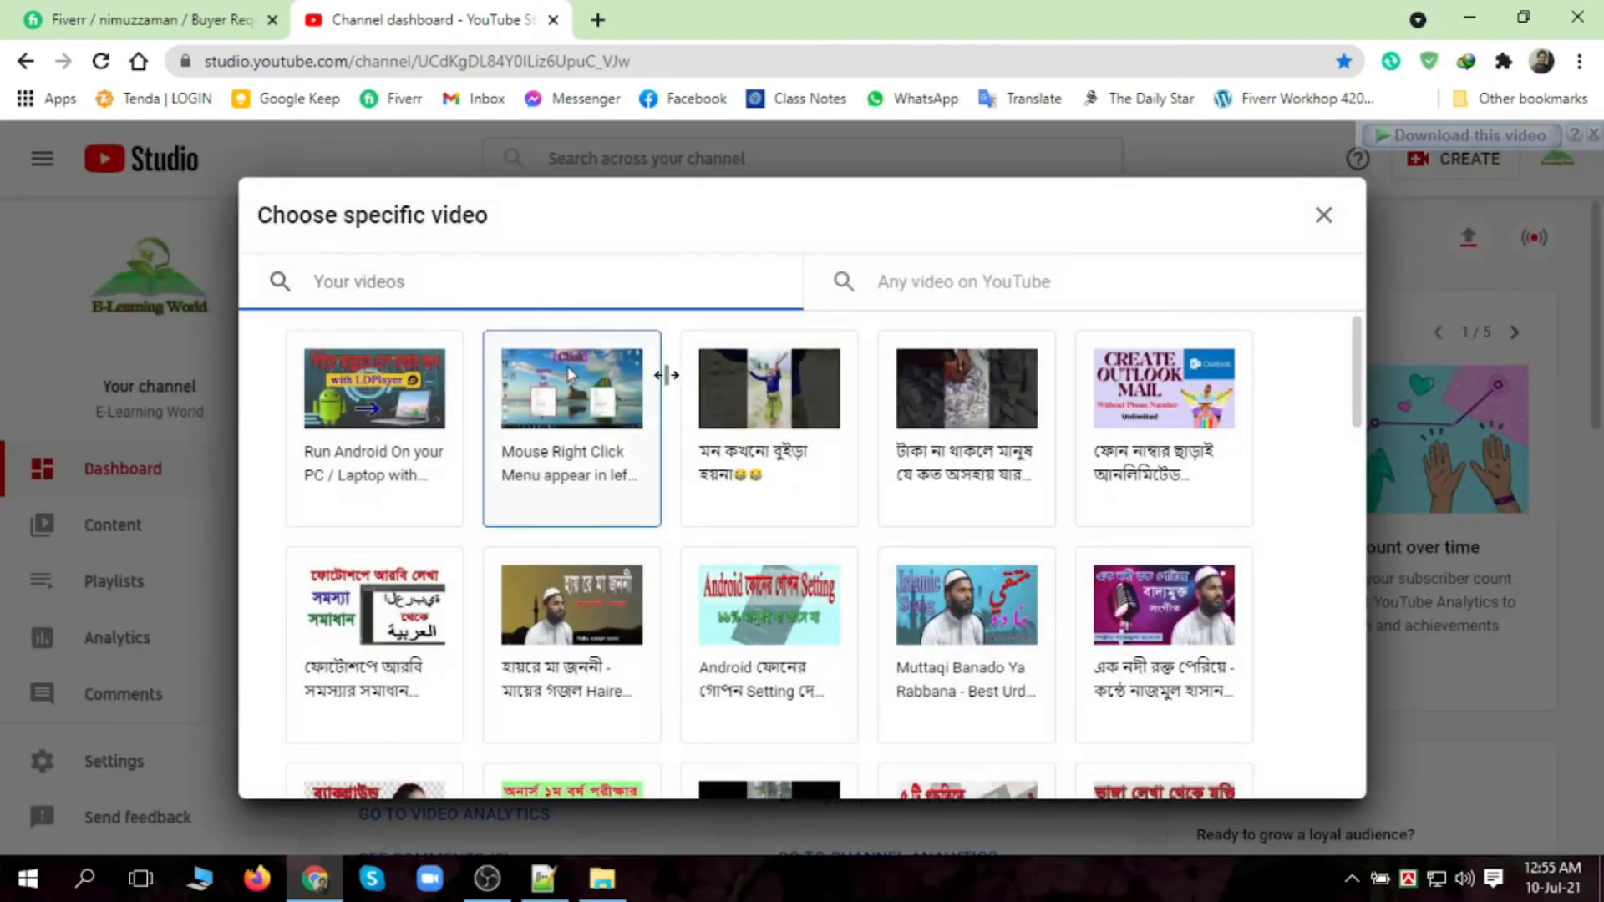
{"action": "scroll", "coordinate": [943, 583], "scroll_direction": "down", "scroll_amount": 1}
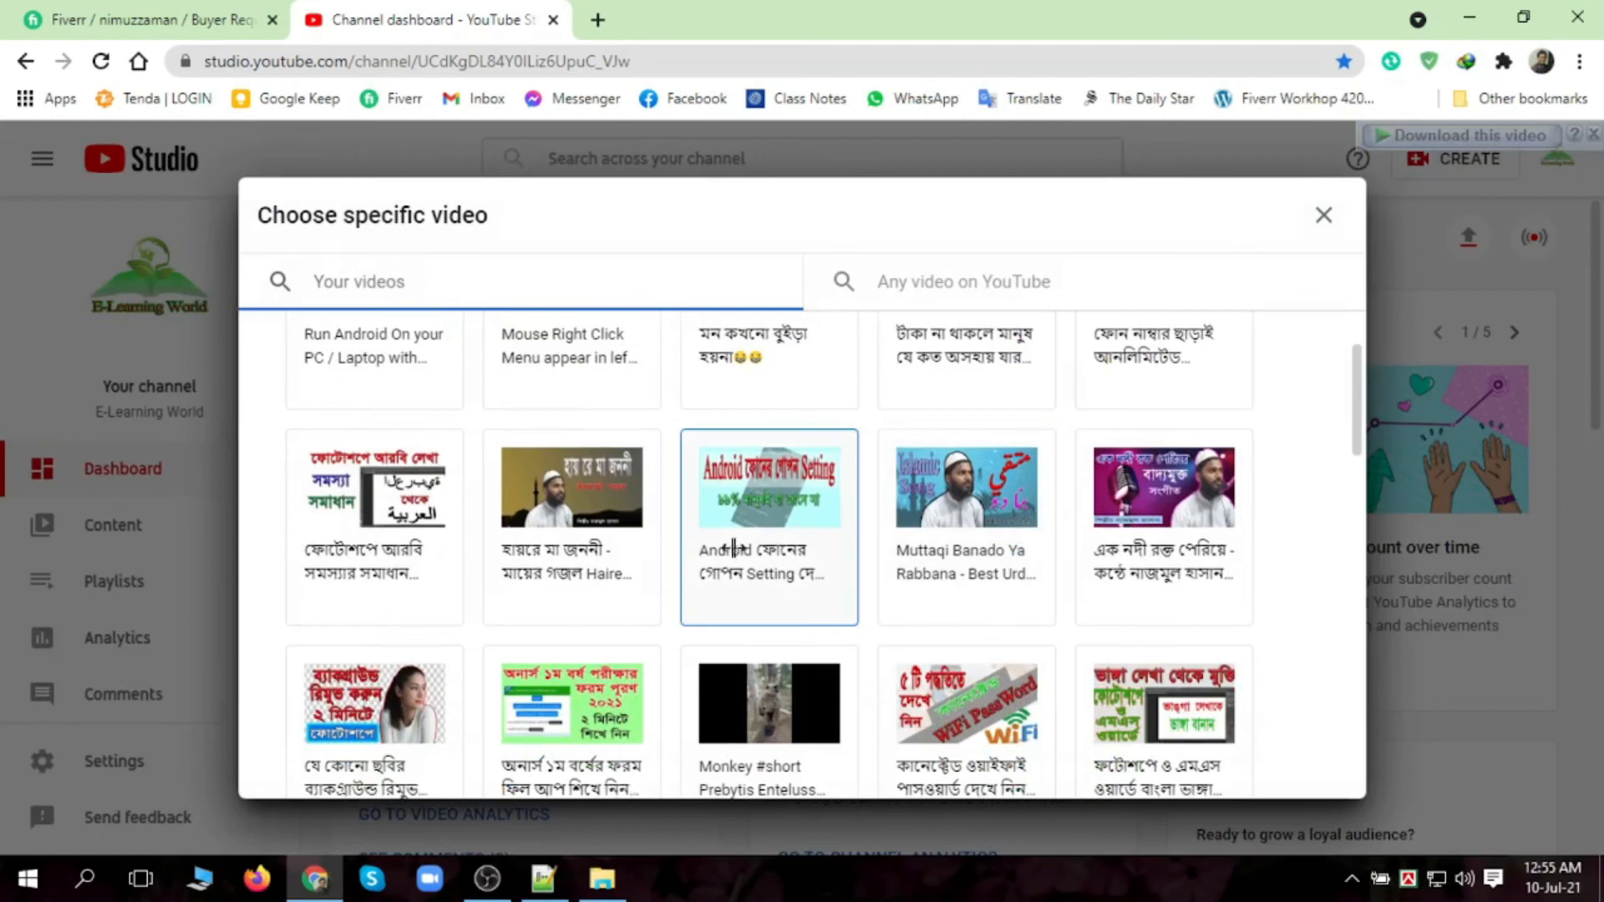
{"action": "left_click", "coordinate": [741, 509]}
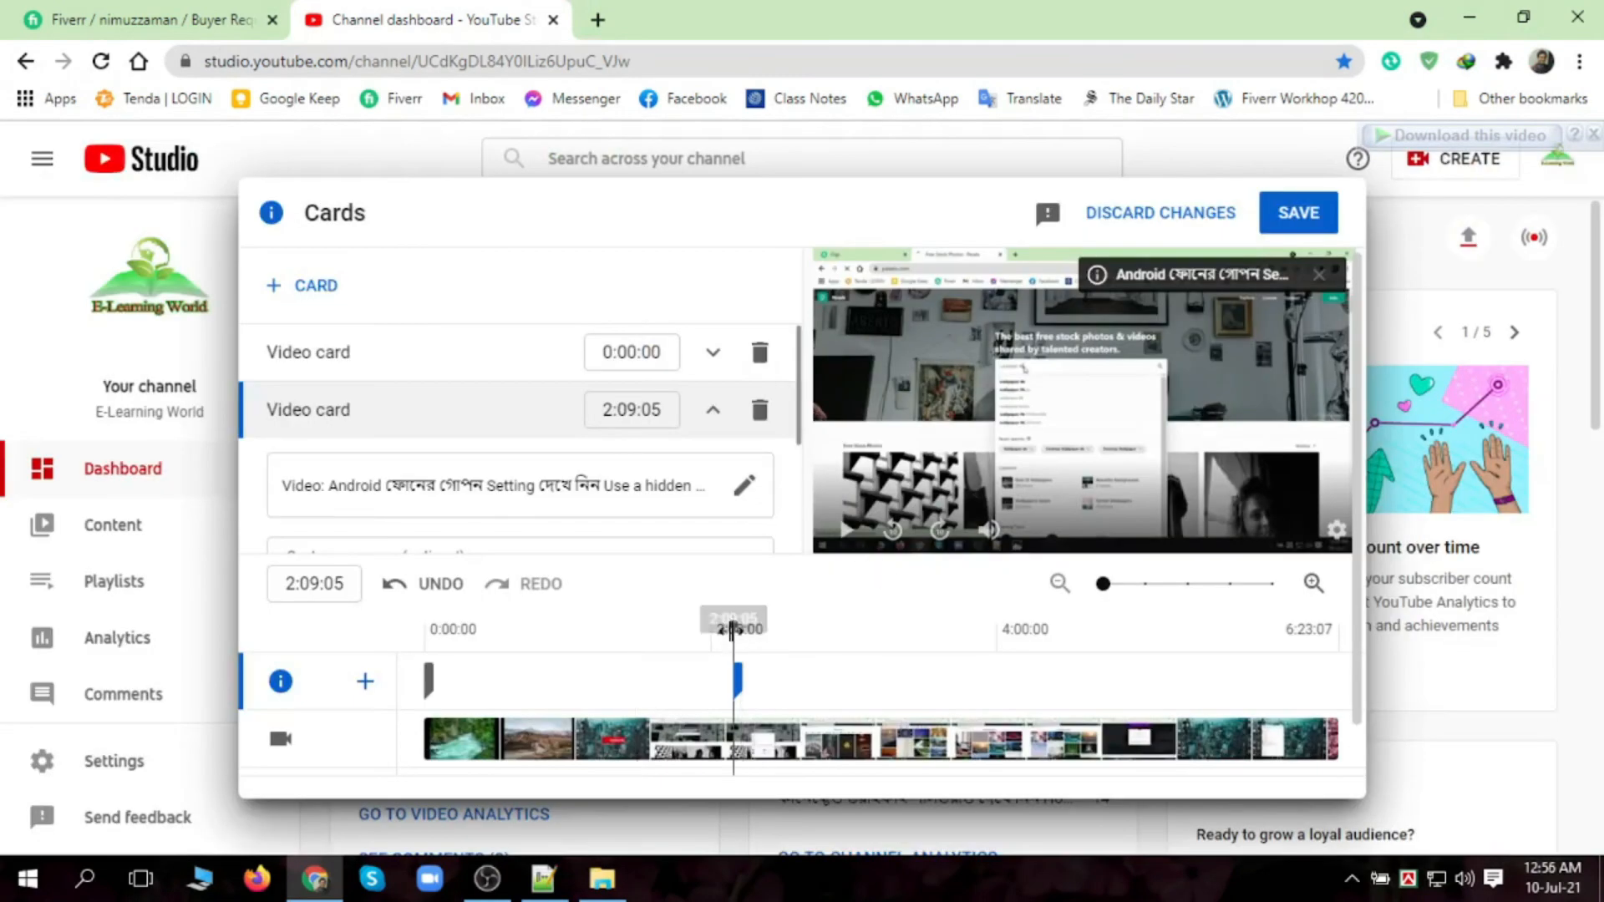
- Check the video at 4:37:04 on the cards timeline and save the cards
{"action": "left_click", "coordinate": [1087, 644]}
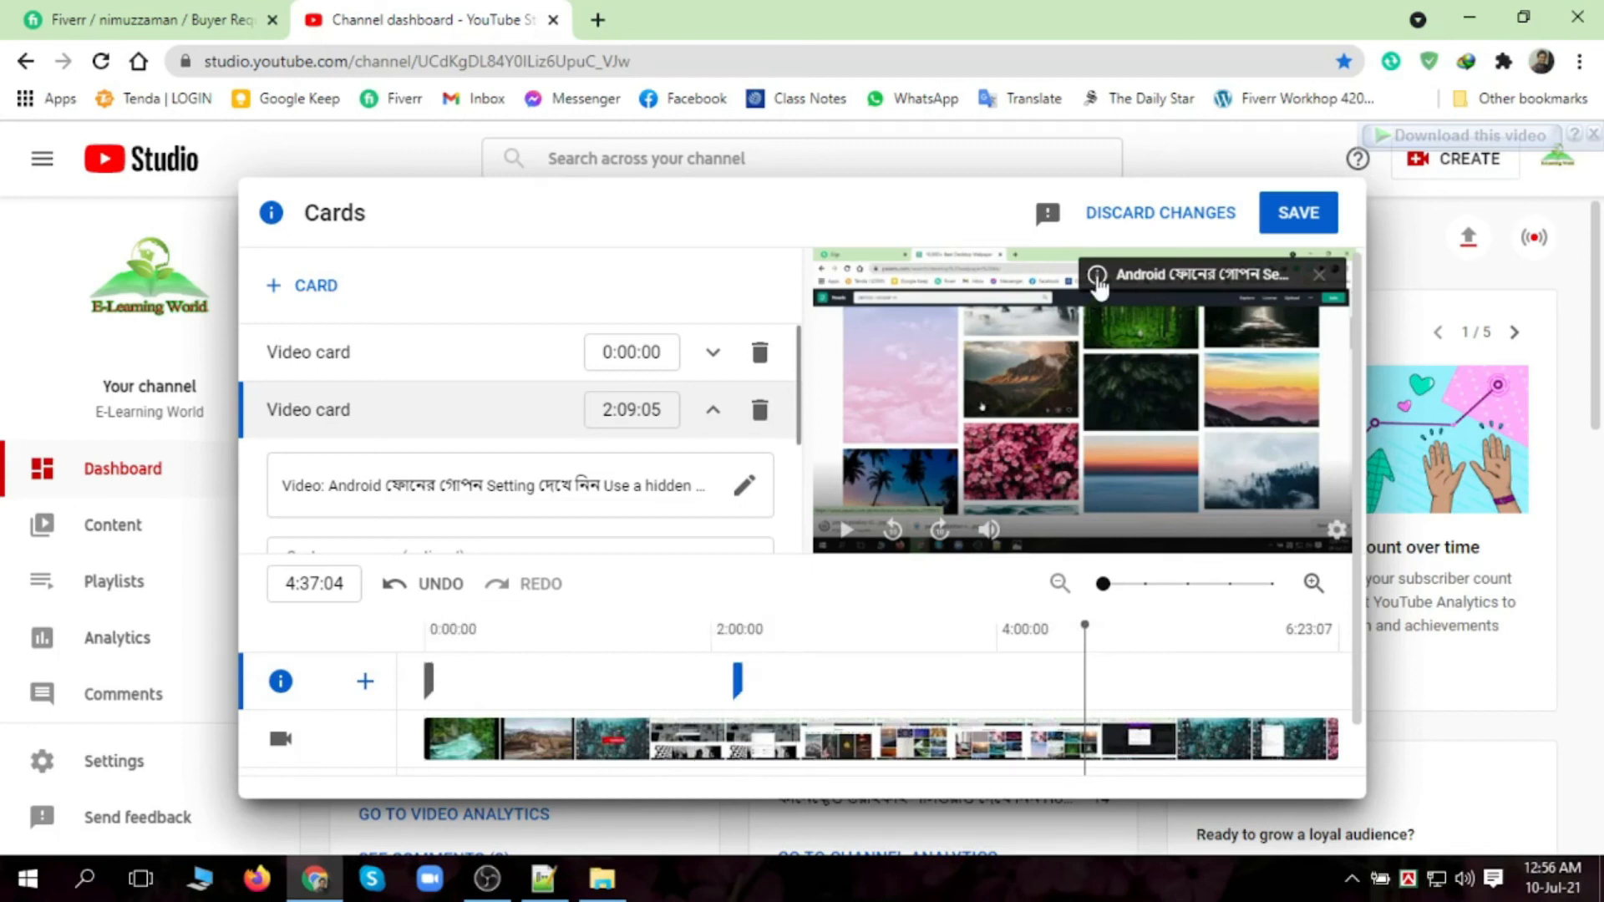
{"action": "scroll", "coordinate": [877, 563], "scroll_direction": "down", "scroll_amount": 1}
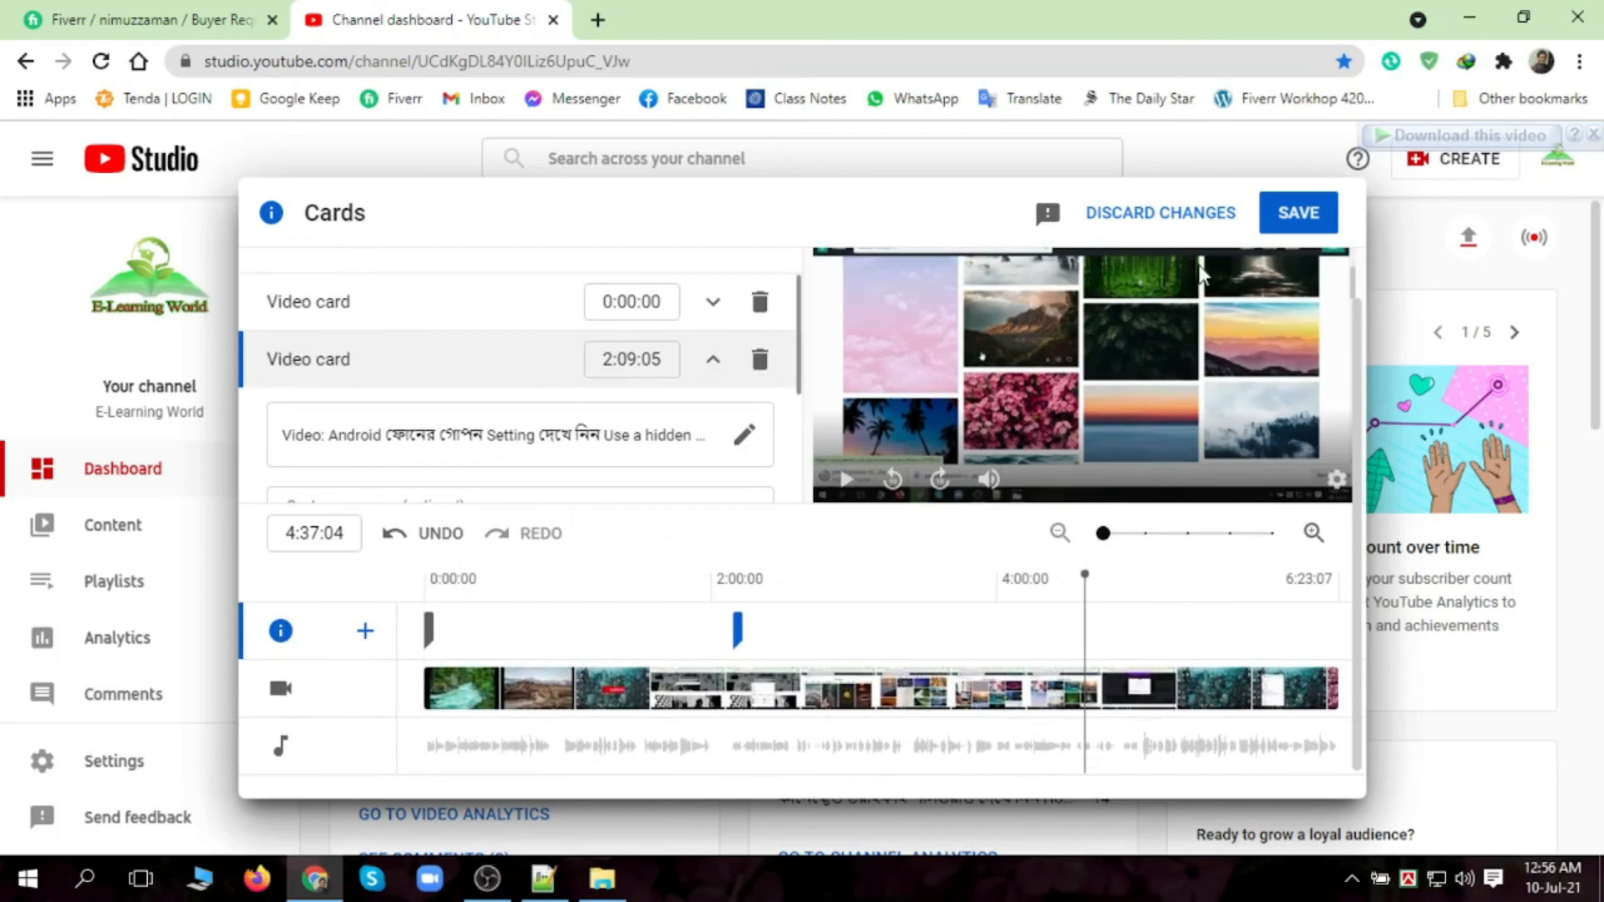
{"action": "left_click", "coordinate": [1291, 219]}
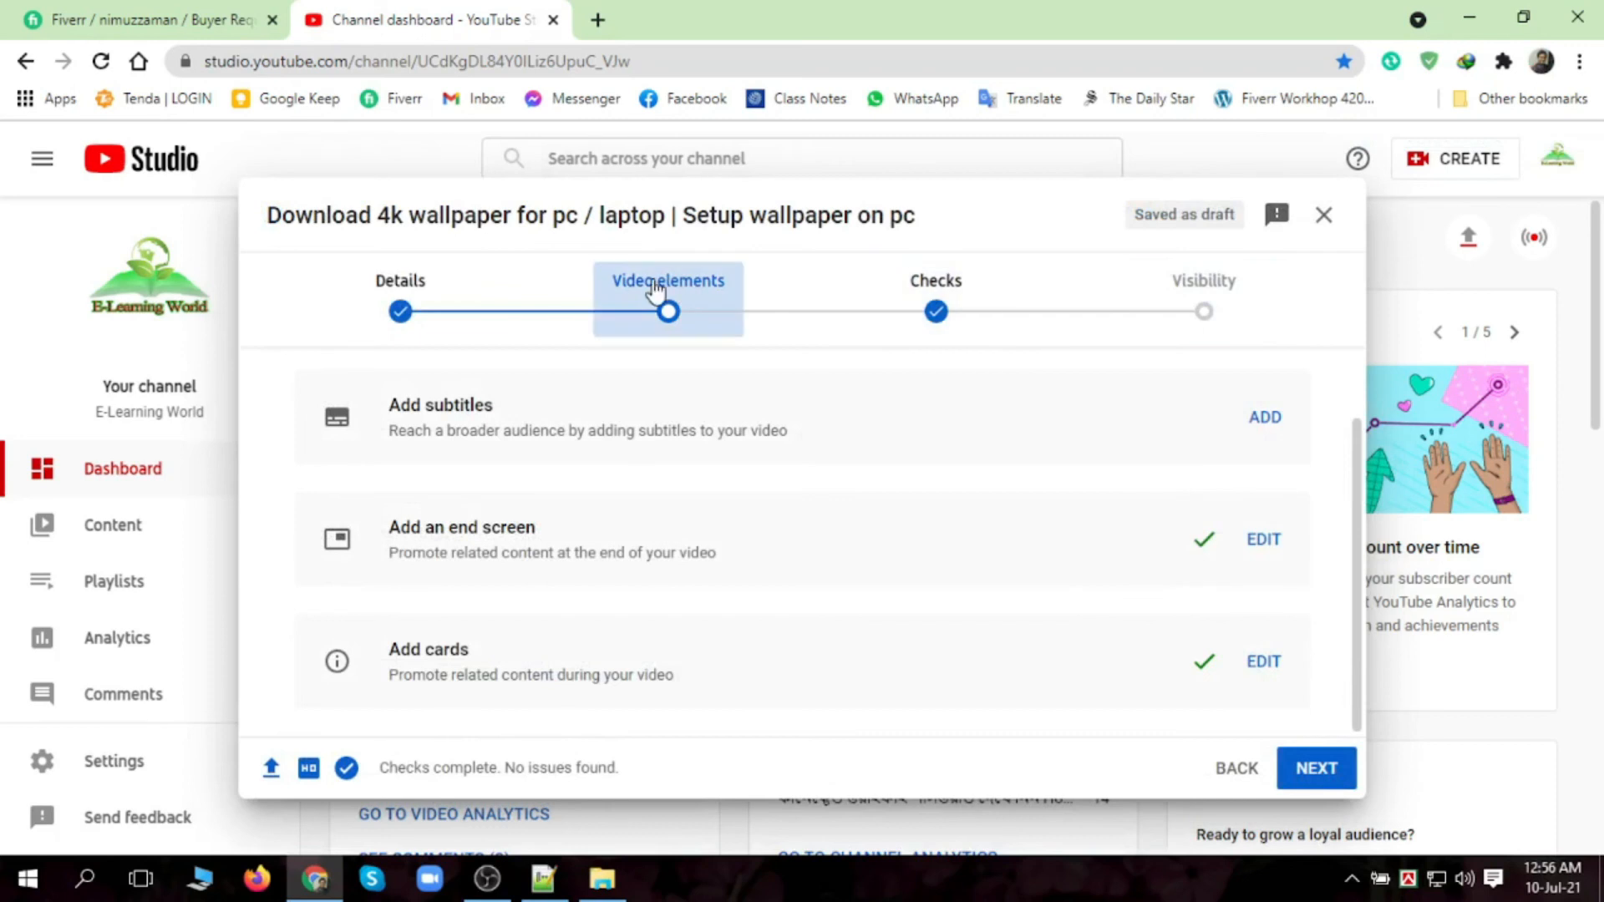
- Proceed past the video elements, review the copyright check and continue to the visibility settings
{"action": "left_click", "coordinate": [1315, 773]}
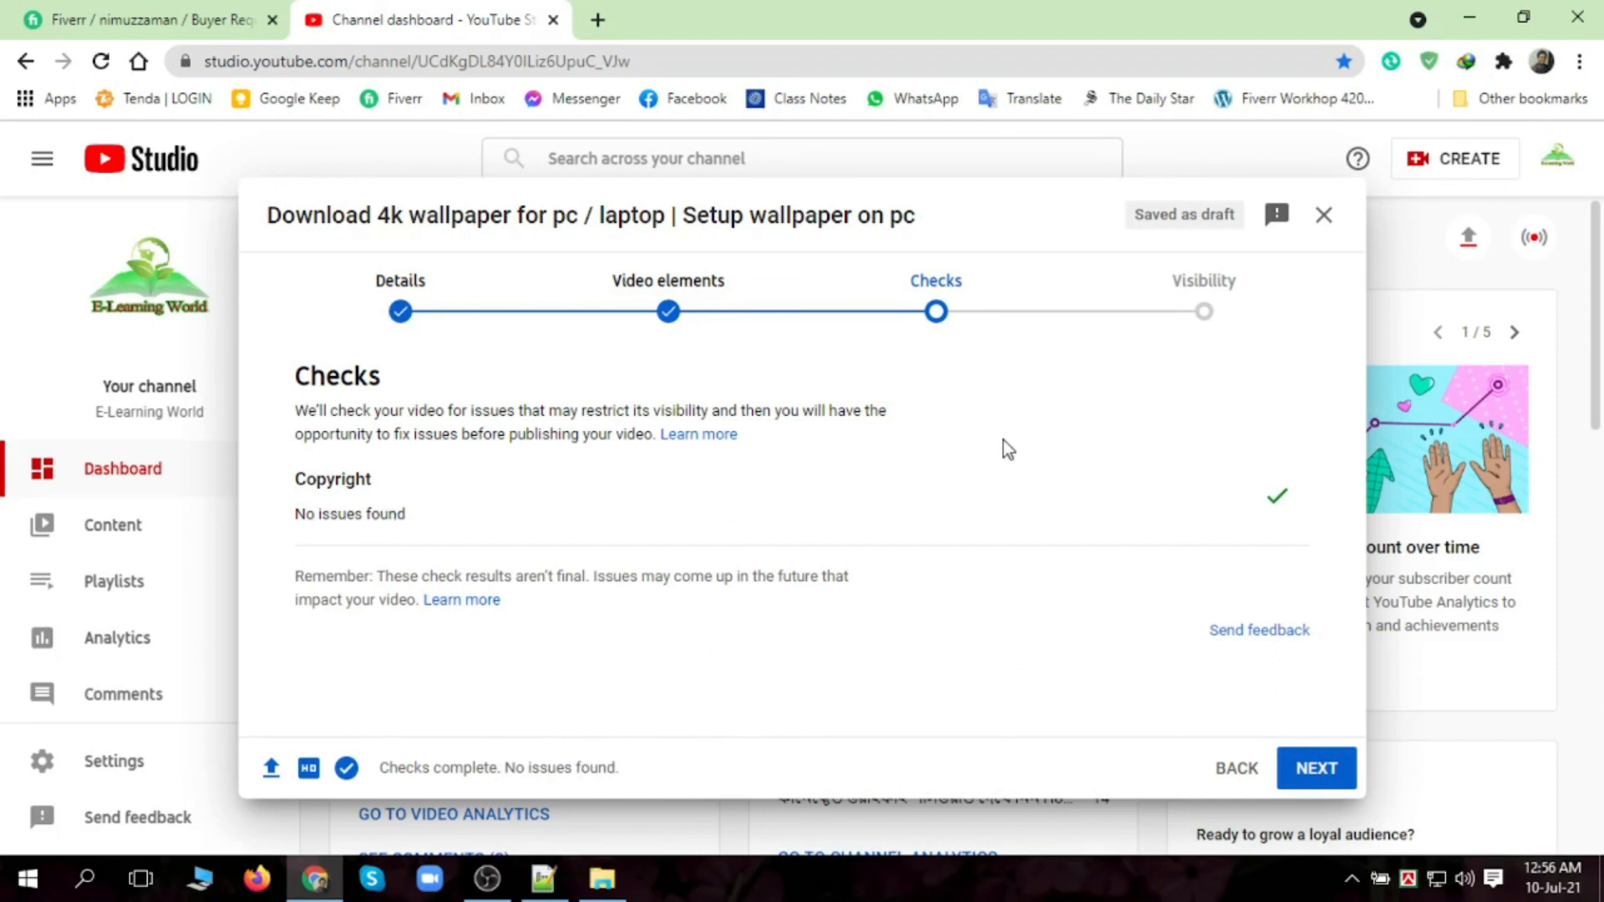
{"action": "left_click", "coordinate": [936, 289]}
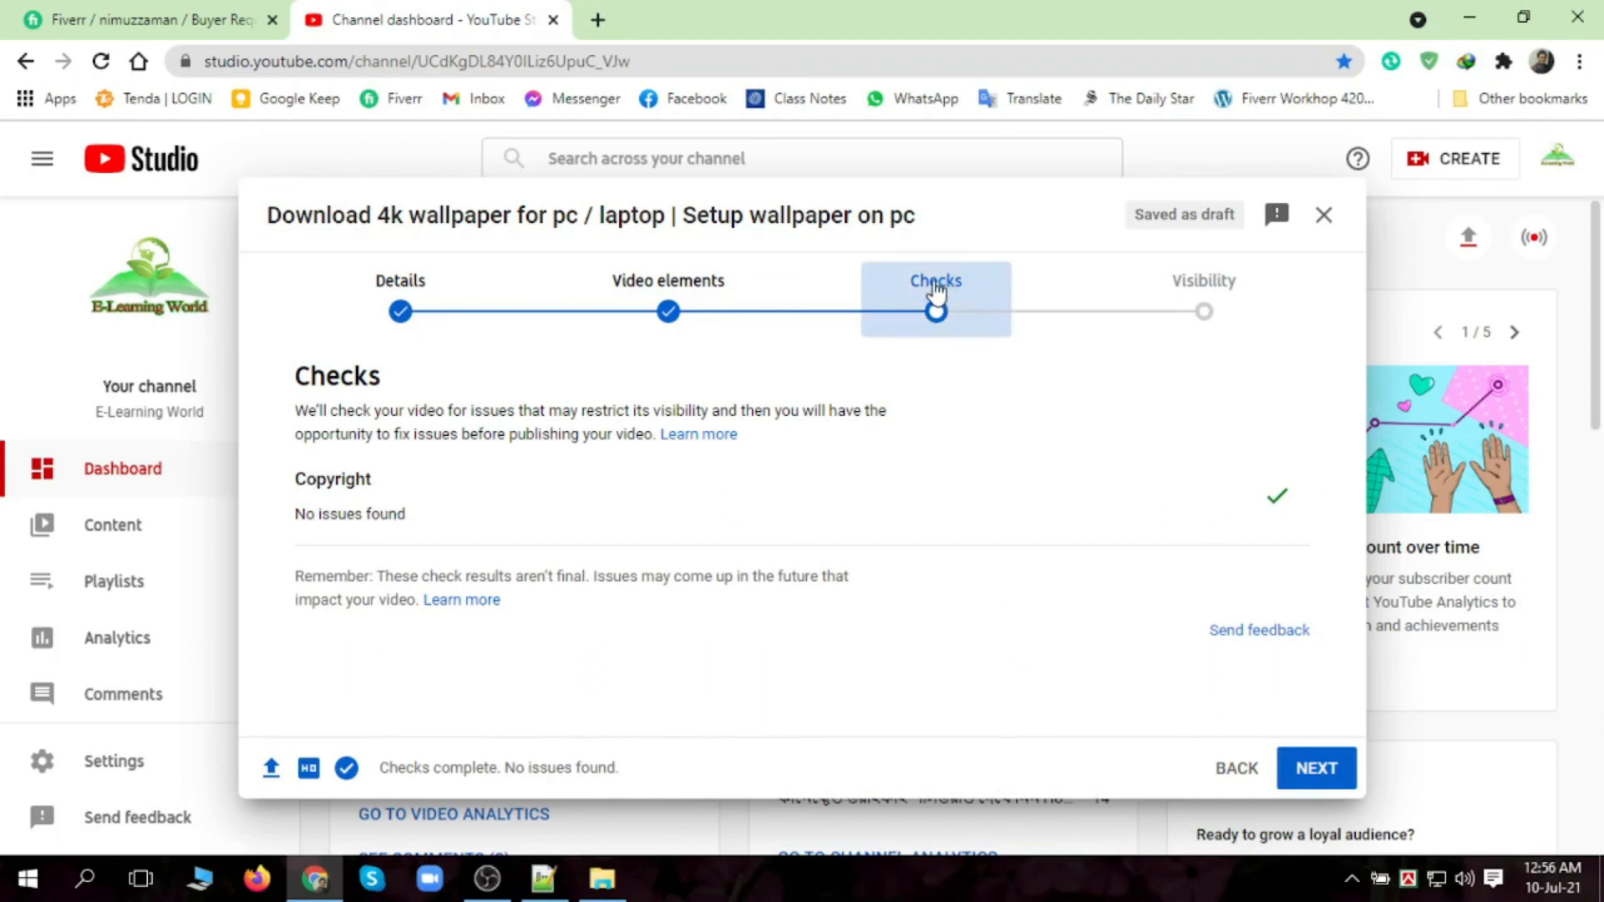
{"action": "left_click", "coordinate": [1323, 772]}
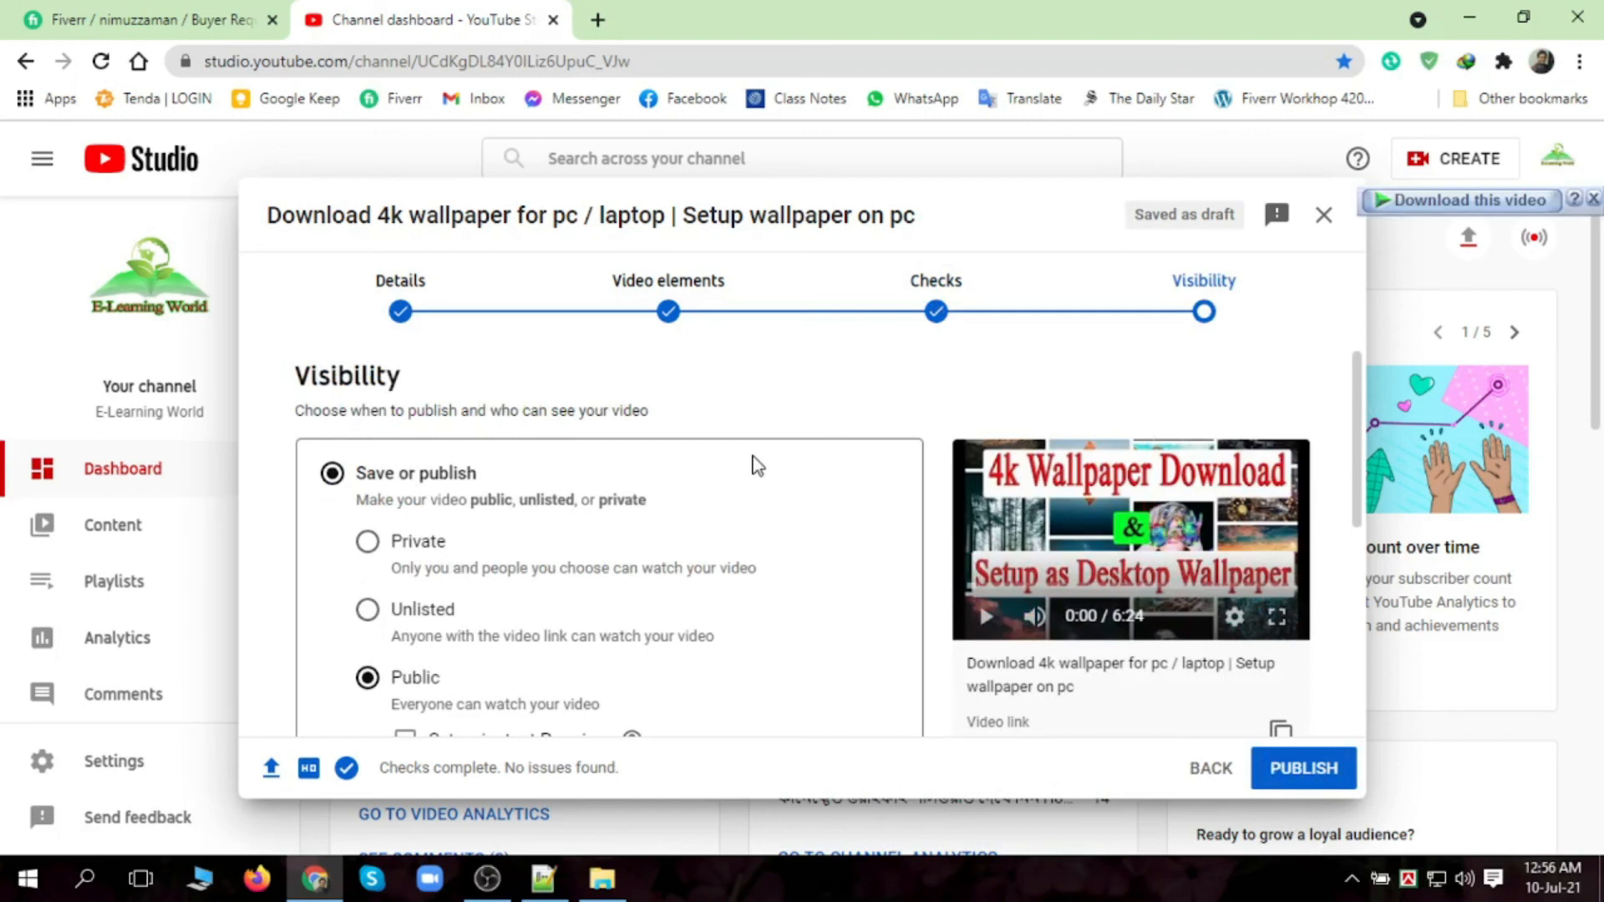
- Review the Save or publish visibility options, including Private, Unlisted and Public
{"action": "left_click", "coordinate": [331, 475]}
{"action": "scroll", "coordinate": [494, 585], "scroll_direction": "down", "scroll_amount": 2}
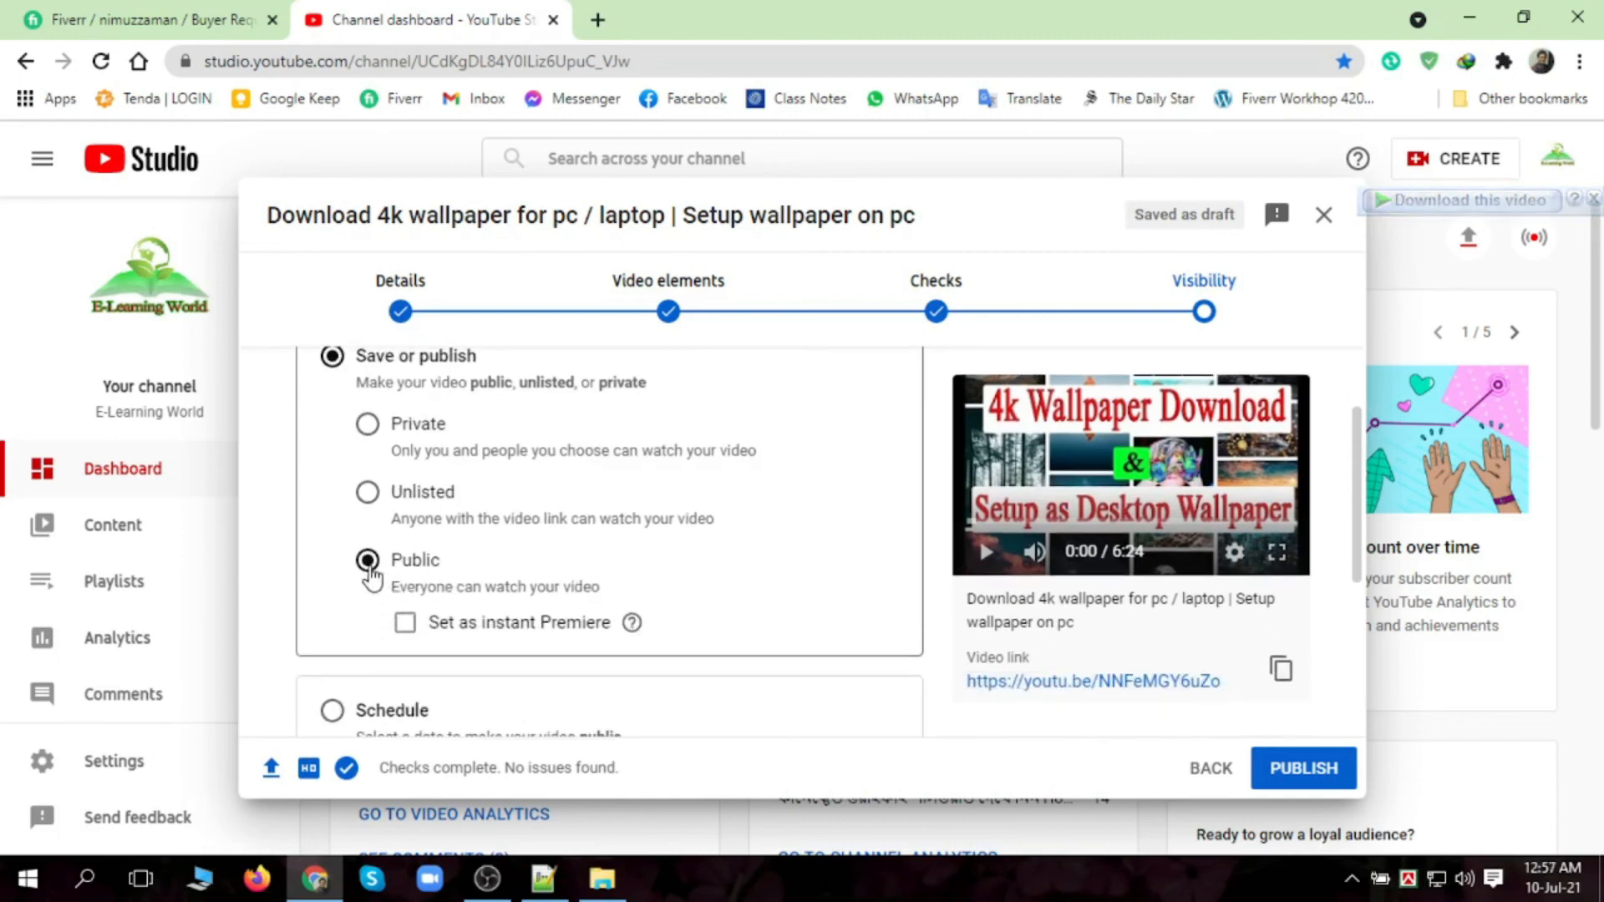
{"action": "left_click", "coordinate": [369, 576]}
{"action": "scroll", "coordinate": [493, 655], "scroll_direction": "down", "scroll_amount": 2}
{"action": "scroll", "coordinate": [679, 652], "scroll_direction": "up", "scroll_amount": 3}
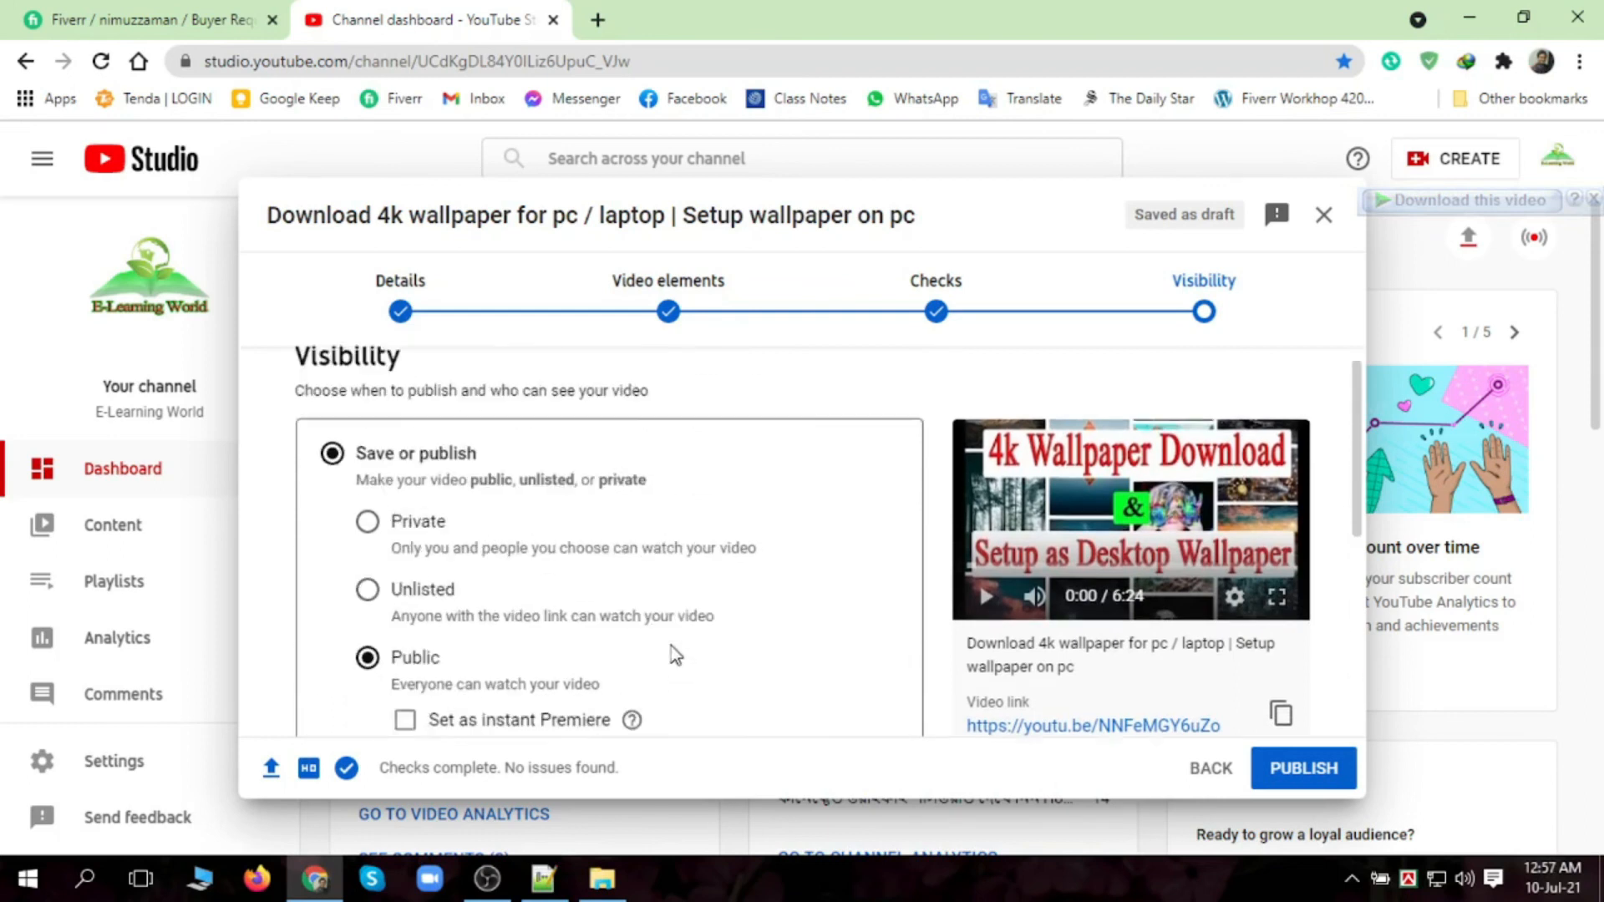
{"action": "scroll", "coordinate": [677, 656], "scroll_direction": "down", "scroll_amount": 5}
{"action": "scroll", "coordinate": [739, 635], "scroll_direction": "up", "scroll_amount": 4}
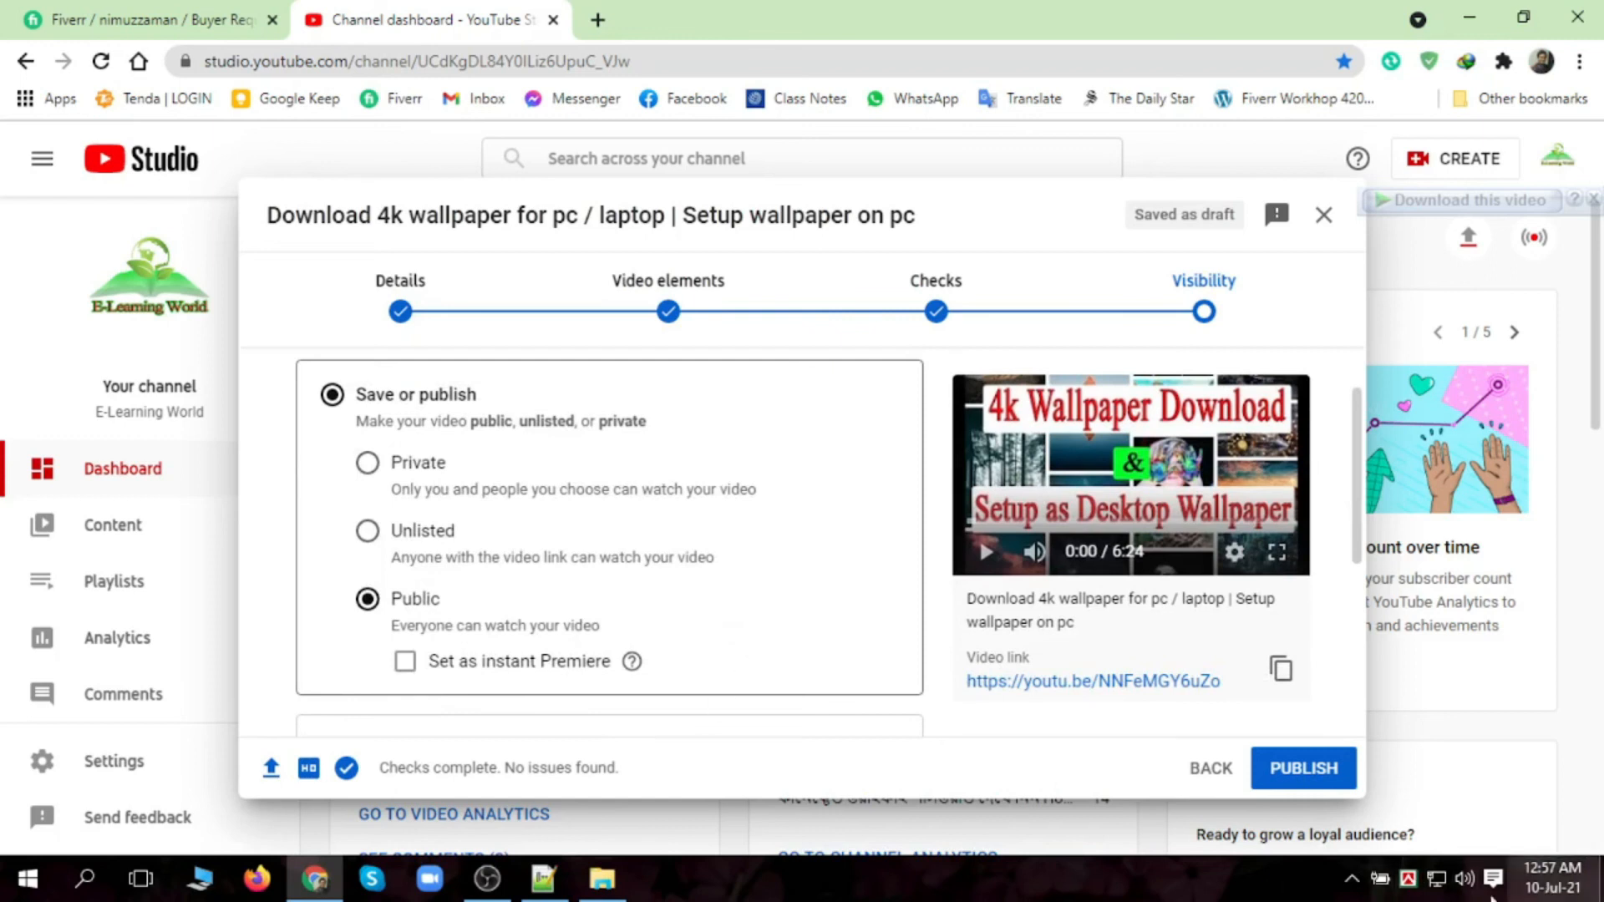
- Choose to schedule the video's public release for Jul 10, 2021 at 6:00 PM
{"action": "scroll", "coordinate": [809, 612], "scroll_direction": "down", "scroll_amount": 1}
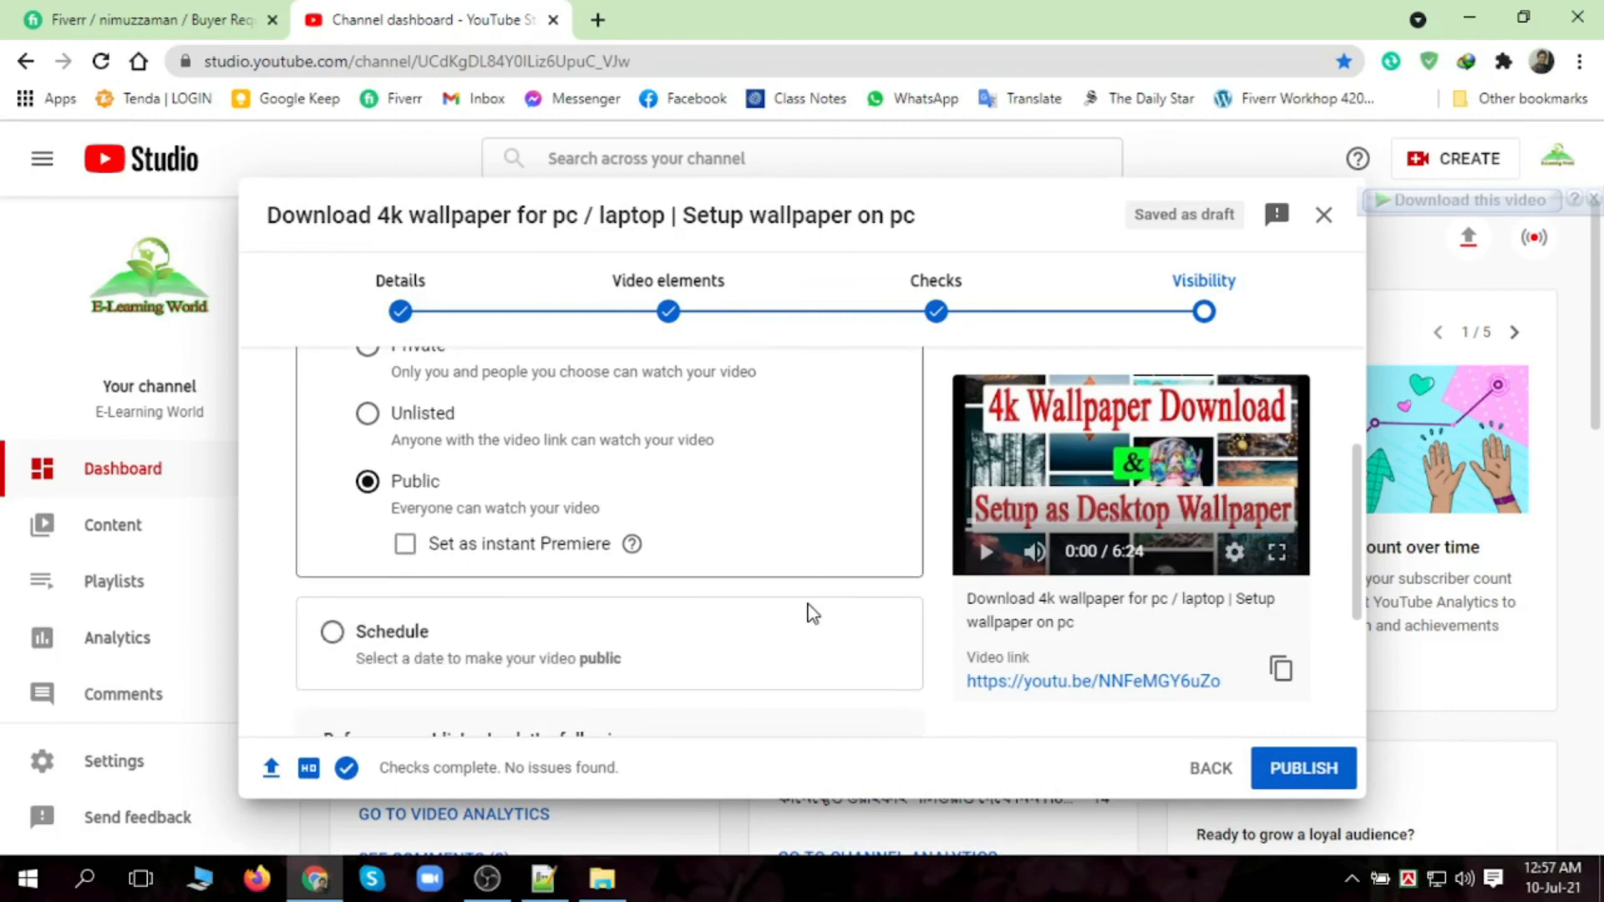
{"action": "scroll", "coordinate": [459, 674], "scroll_direction": "down", "scroll_amount": 2}
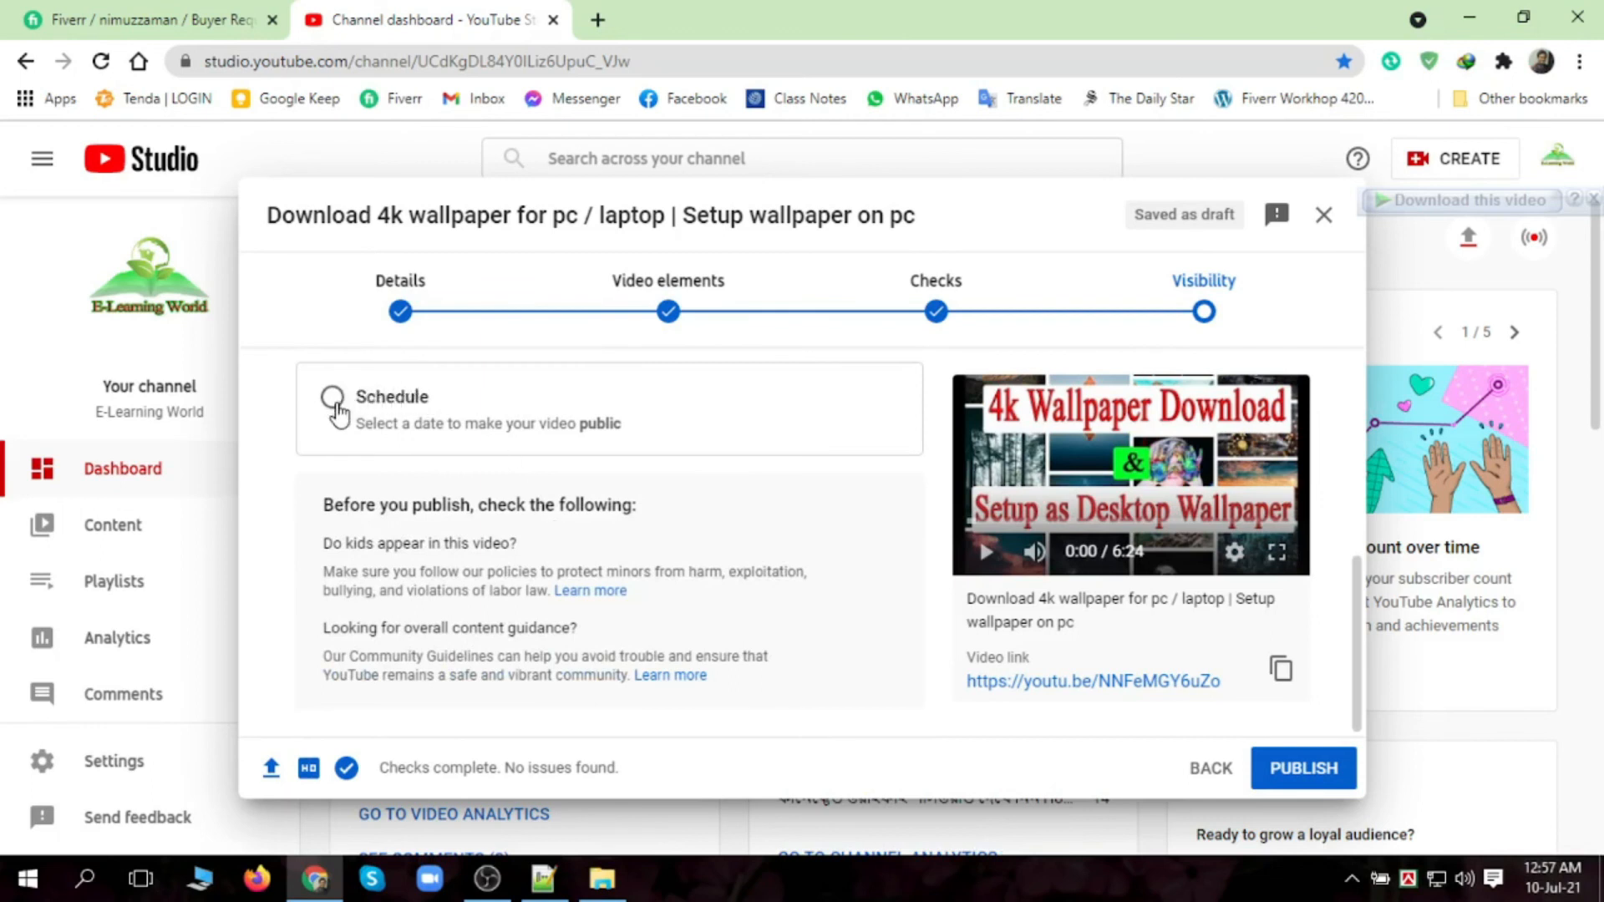
{"action": "left_click", "coordinate": [333, 398]}
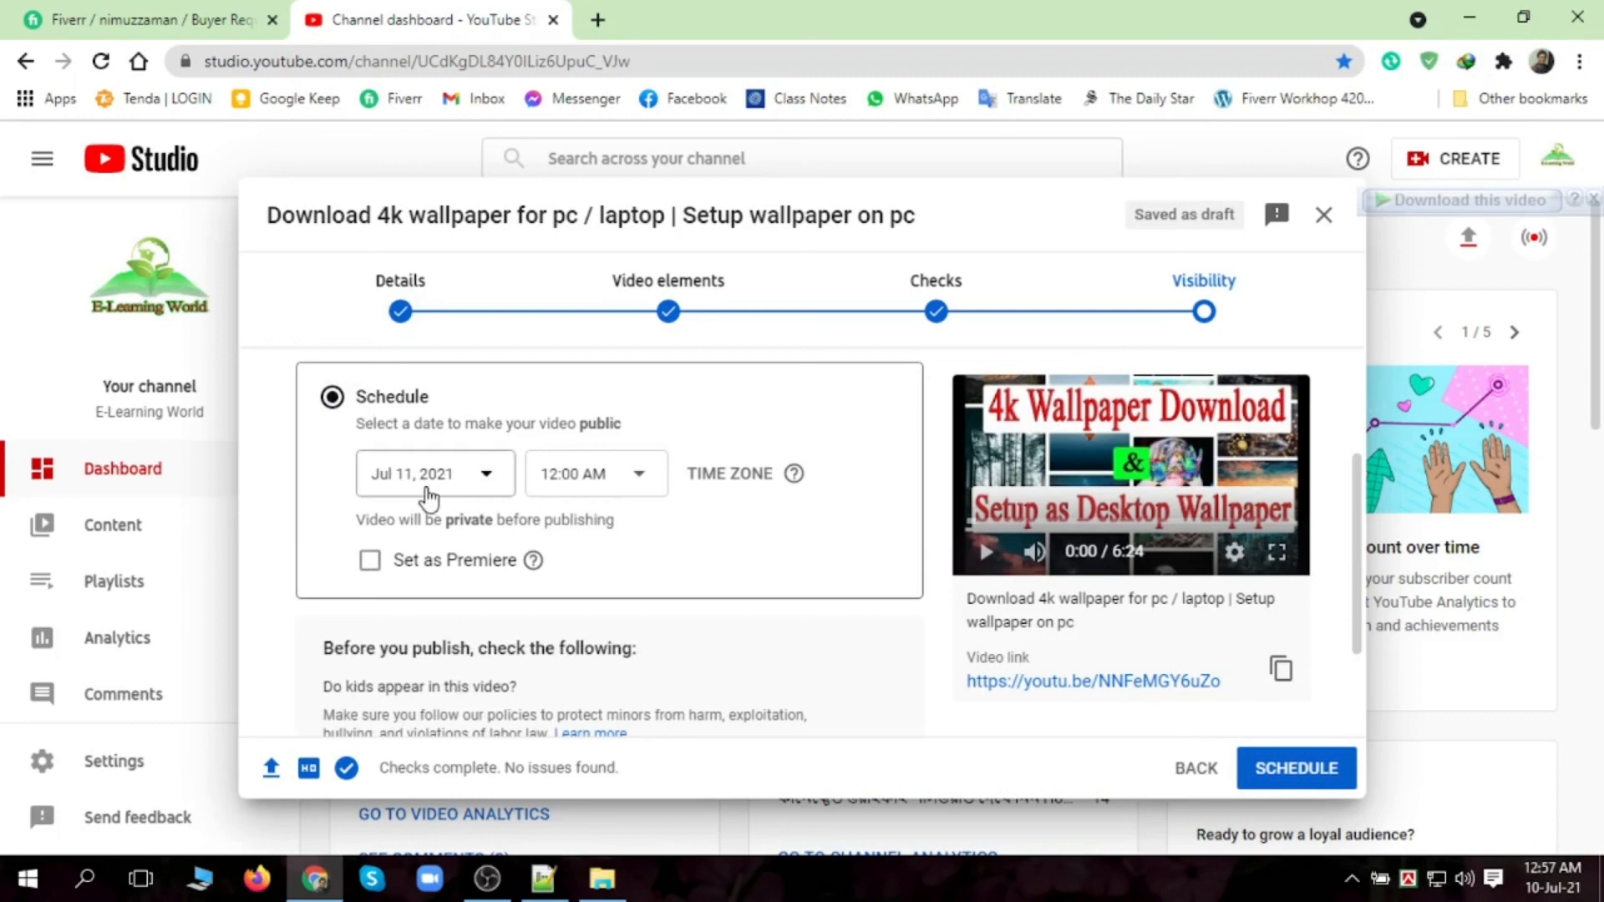
{"action": "left_click", "coordinate": [486, 477]}
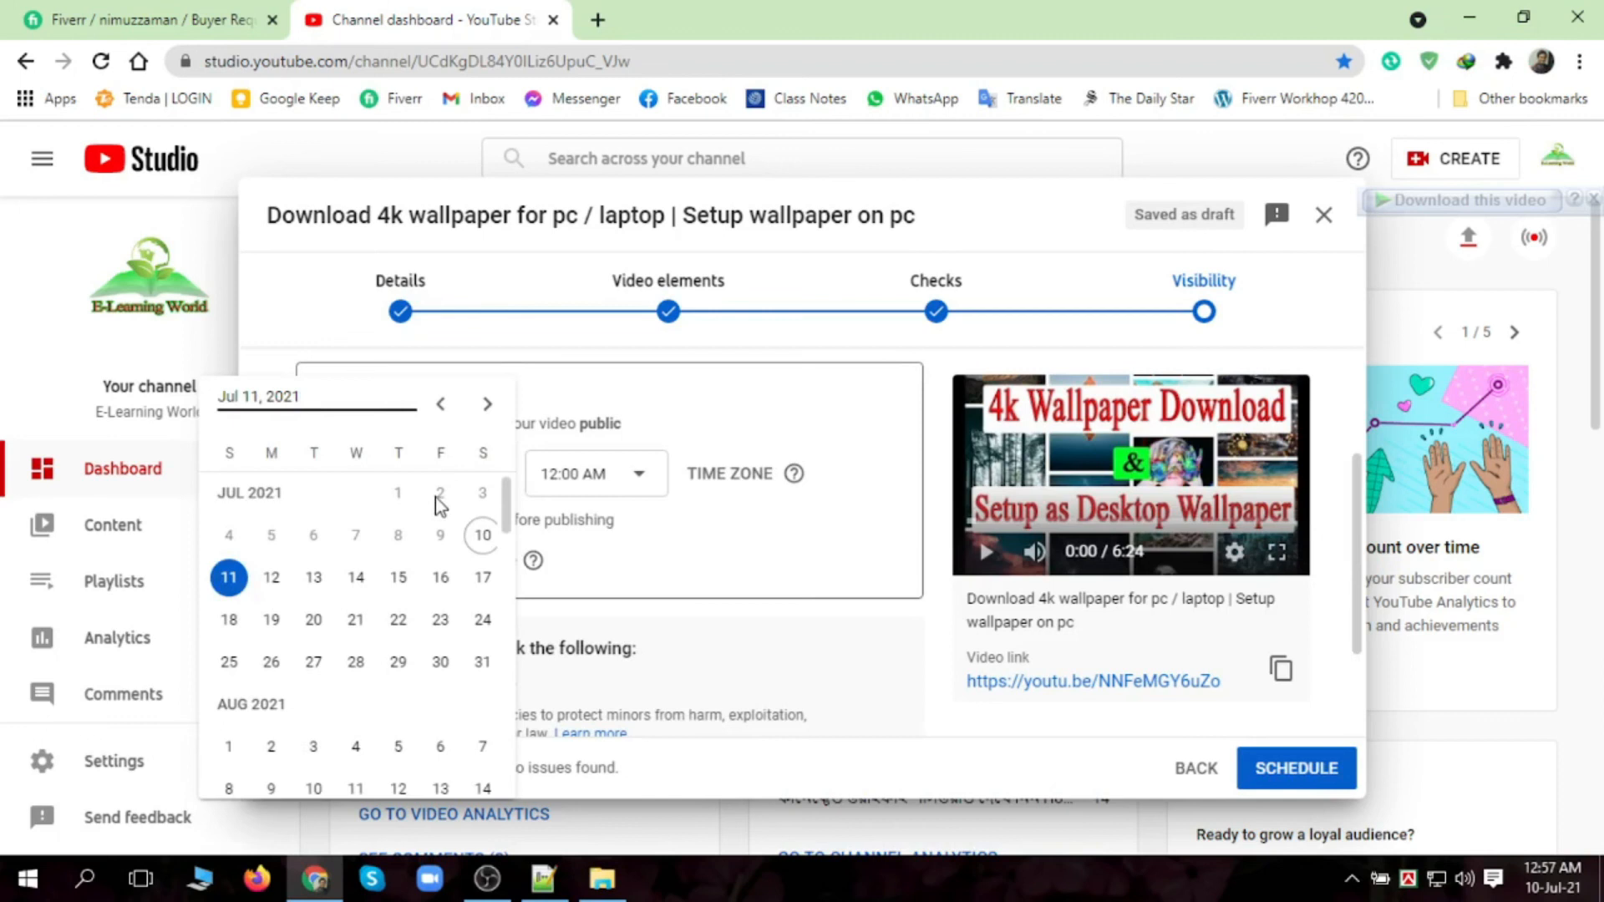
{"action": "left_click", "coordinate": [481, 533]}
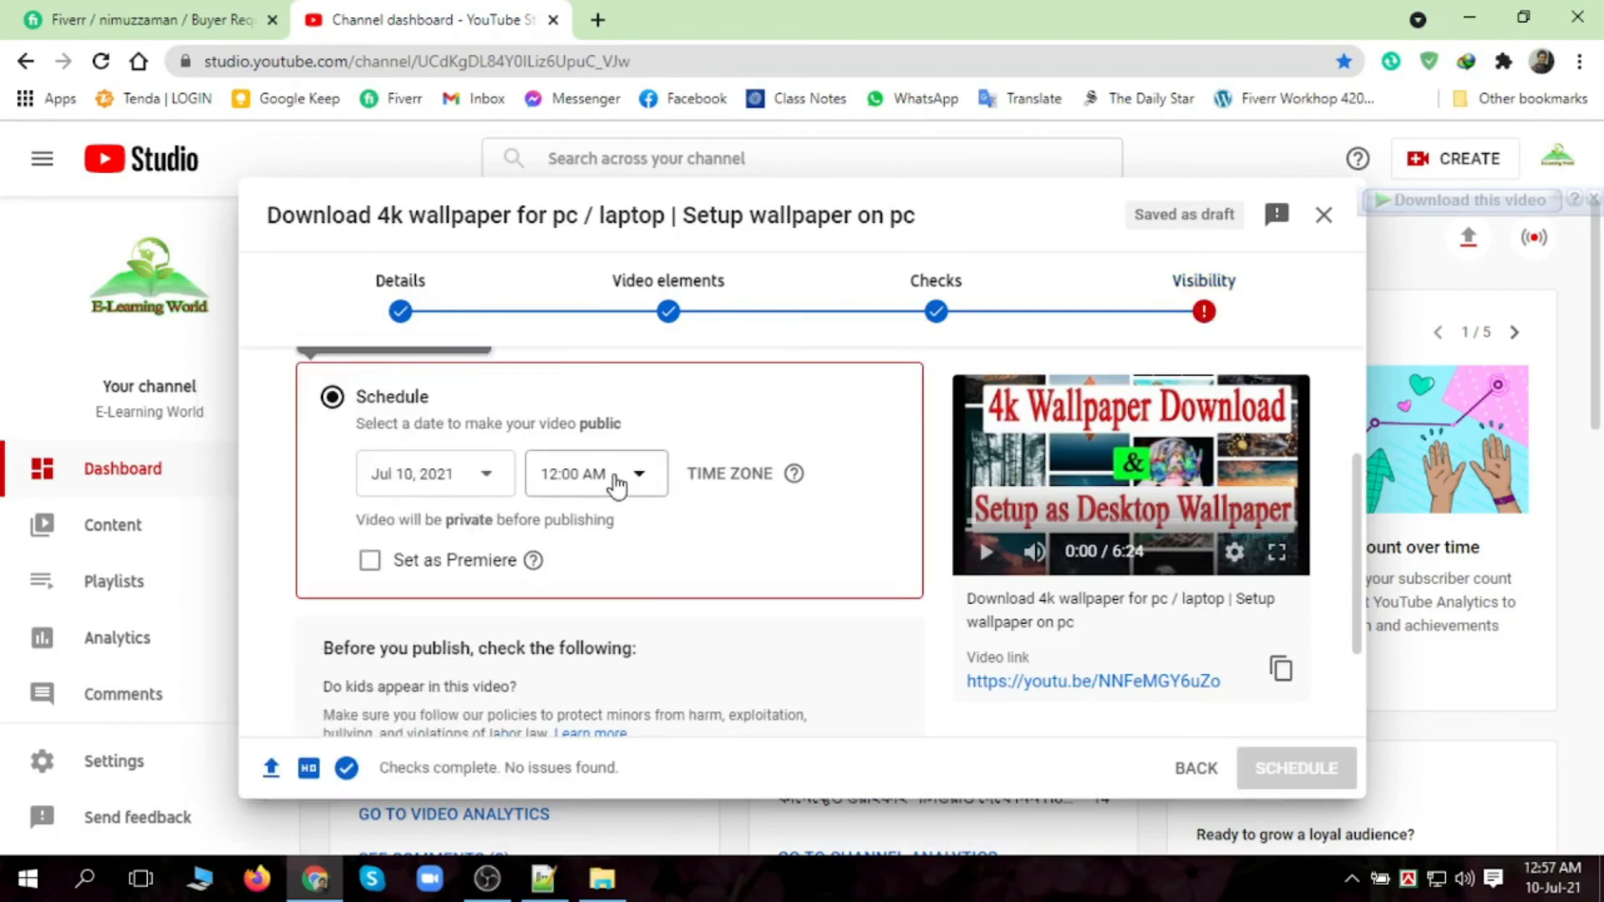
{"action": "left_click", "coordinate": [617, 483]}
{"action": "scroll", "coordinate": [580, 664], "scroll_direction": "down", "scroll_amount": 15}
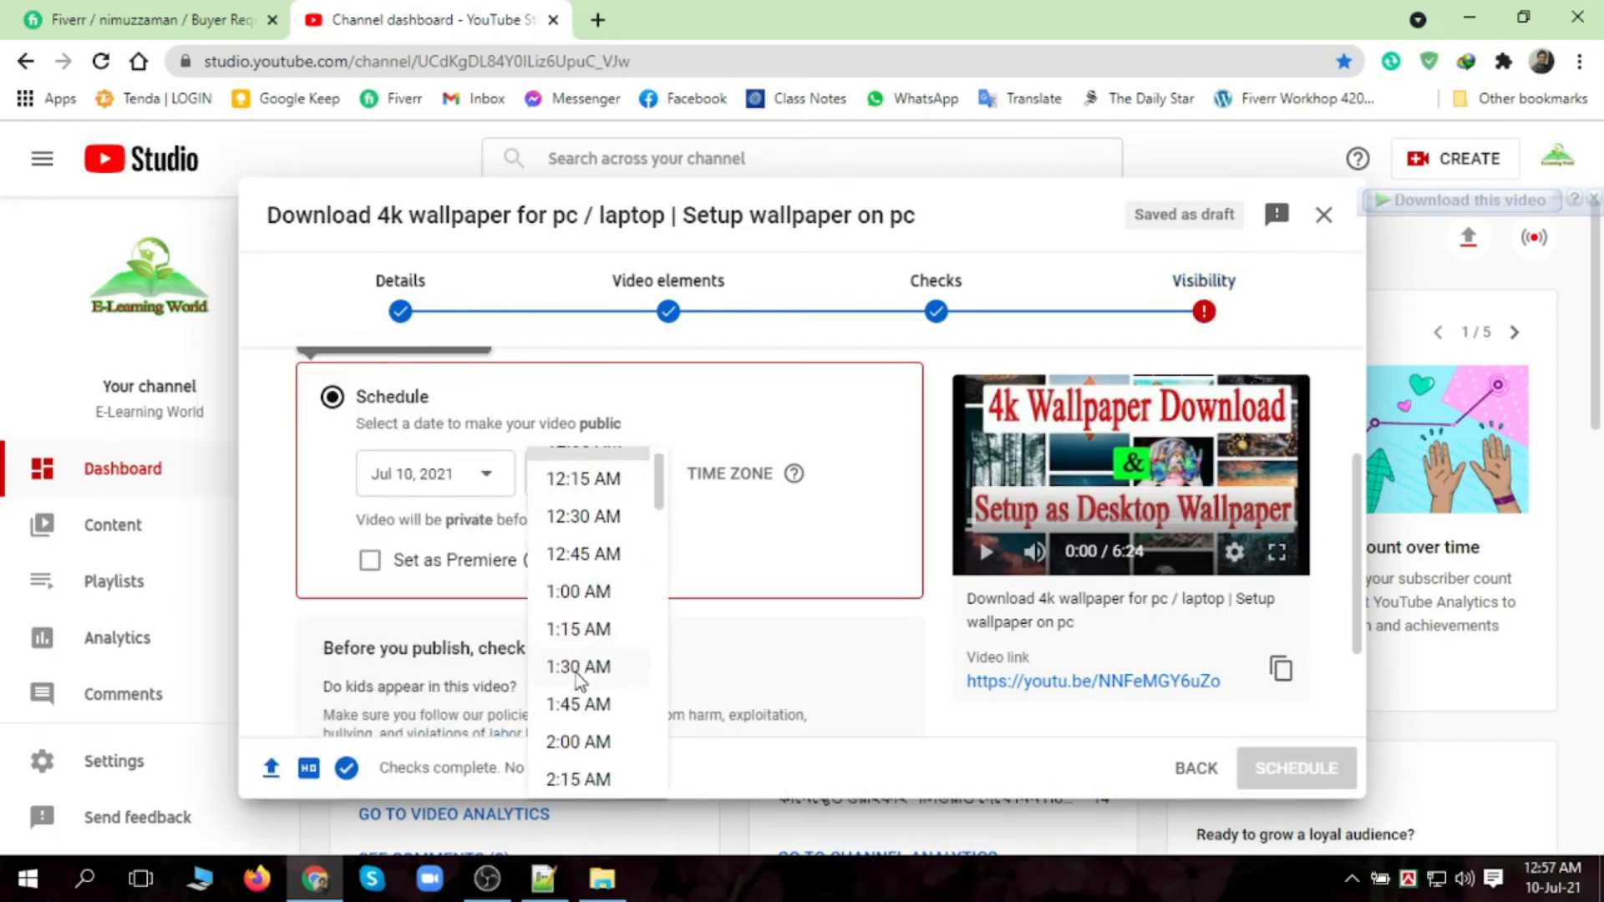
{"action": "scroll", "coordinate": [580, 668], "scroll_direction": "down", "scroll_amount": 20}
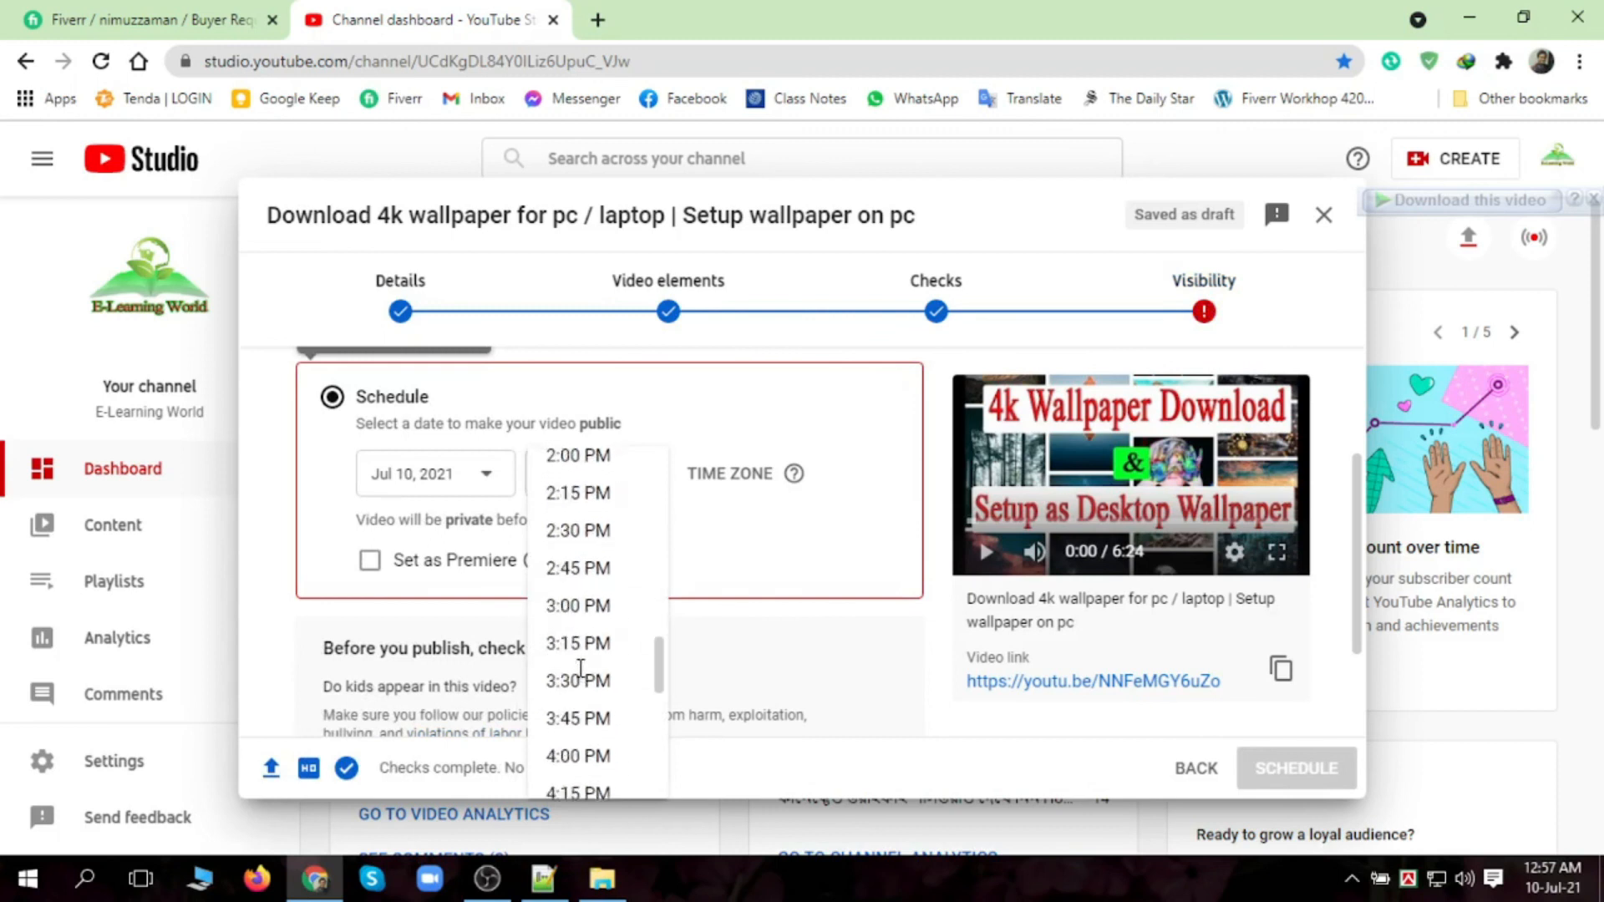
{"action": "scroll", "coordinate": [580, 668], "scroll_direction": "up", "scroll_amount": 6}
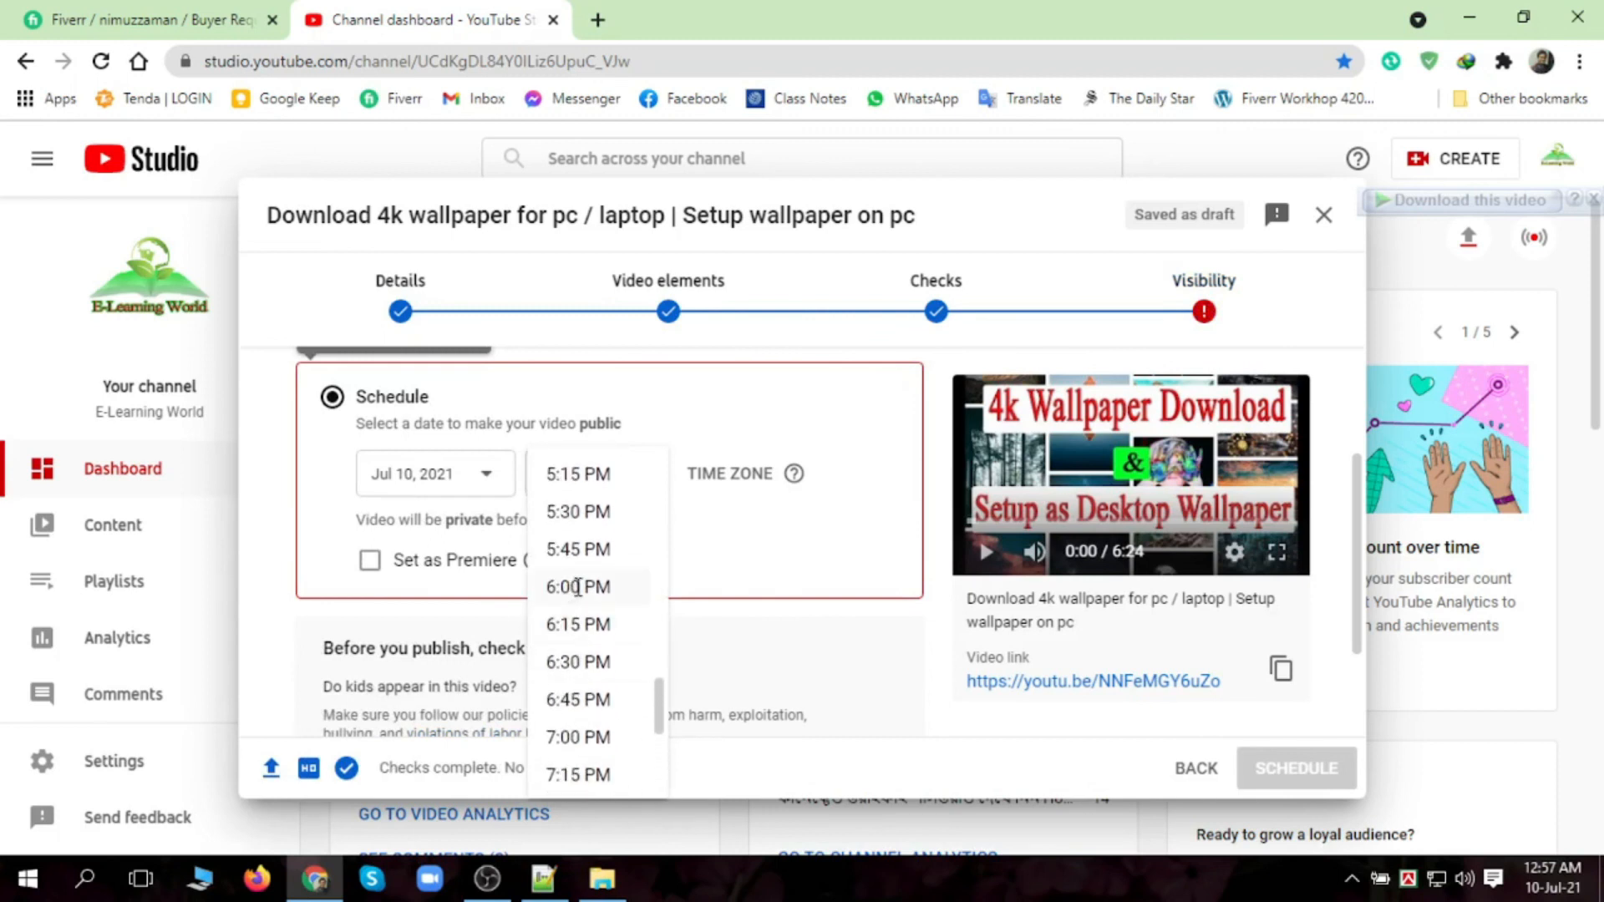
{"action": "left_click", "coordinate": [578, 588]}
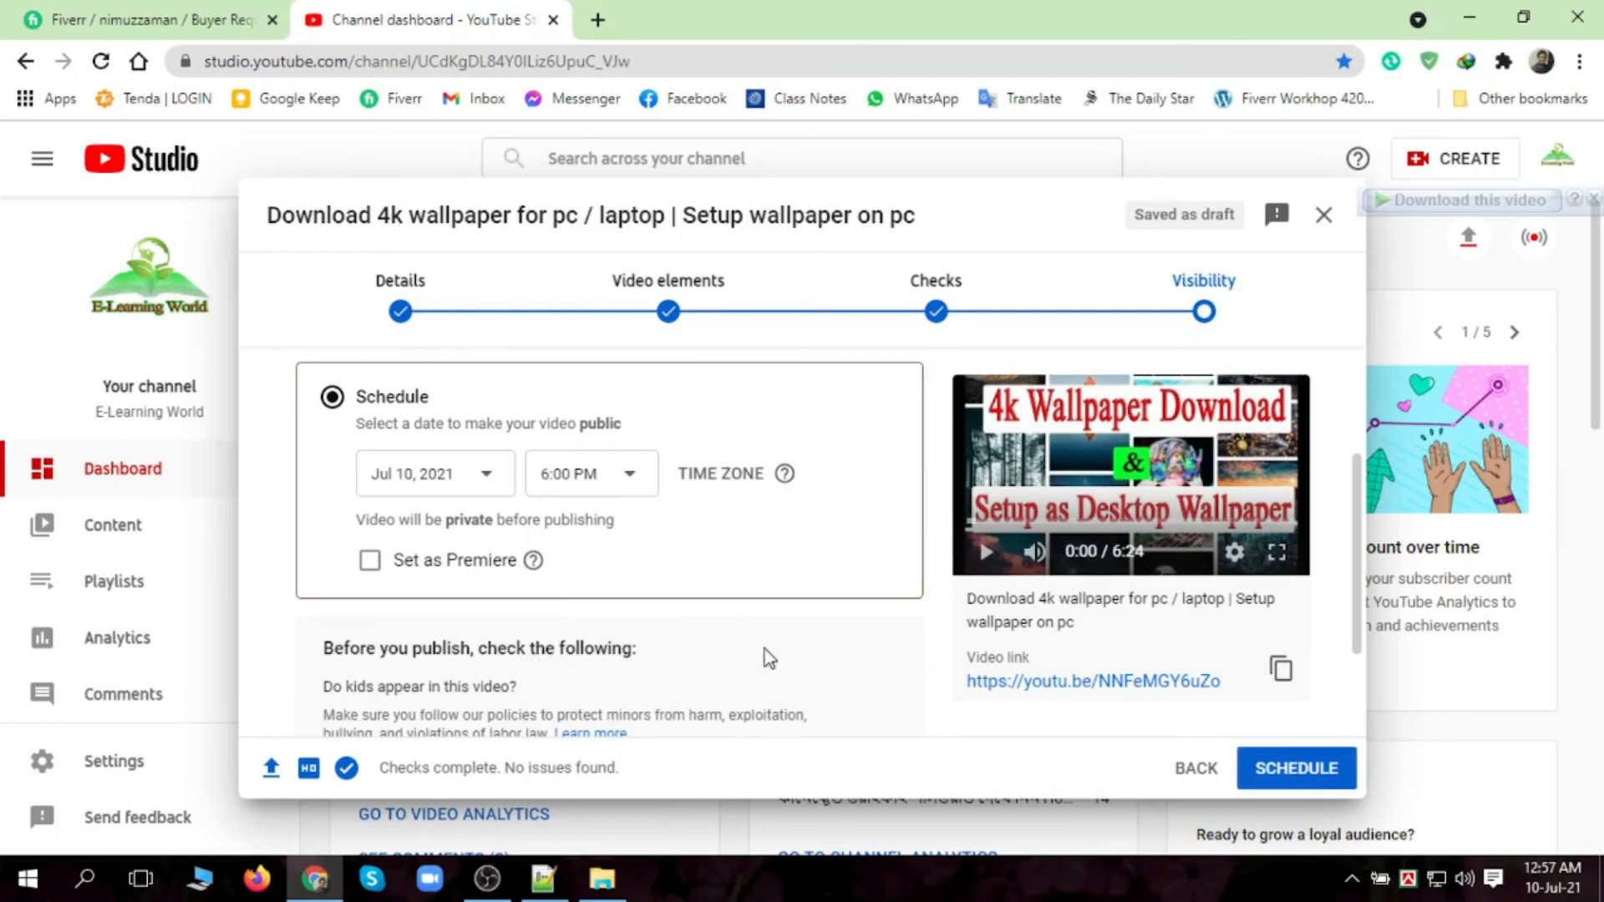
- Submit the video's scheduled release and copy its video link
{"action": "scroll", "coordinate": [770, 659], "scroll_direction": "down", "scroll_amount": 2}
{"action": "scroll", "coordinate": [770, 655], "scroll_direction": "up", "scroll_amount": 4}
{"action": "scroll", "coordinate": [770, 660], "scroll_direction": "down", "scroll_amount": 4}
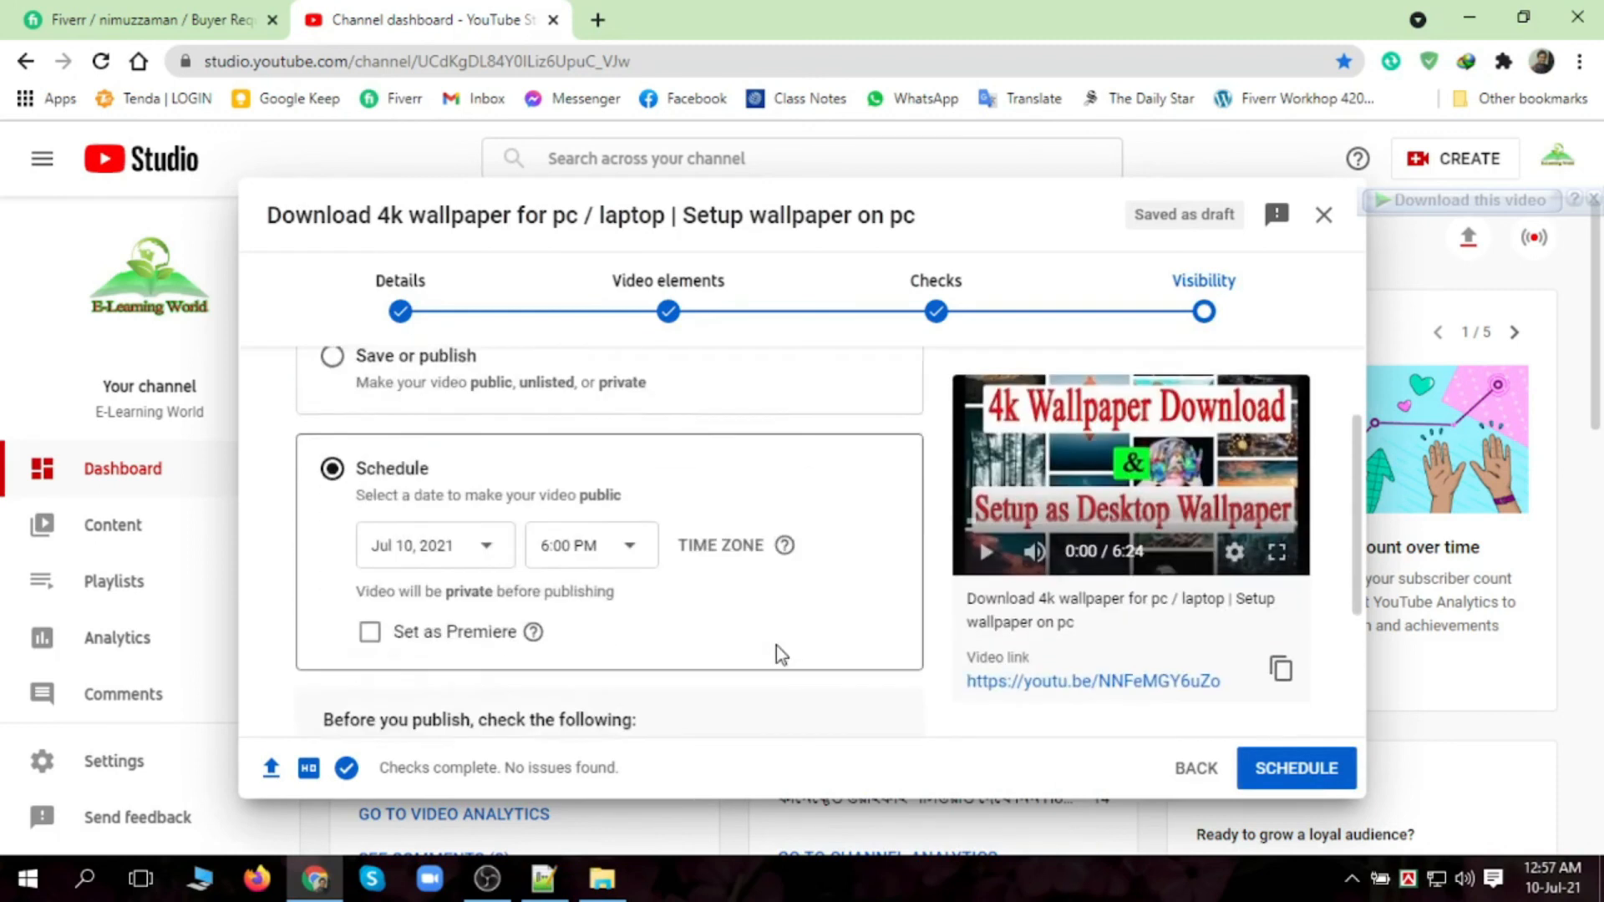
{"action": "left_click", "coordinate": [1291, 773]}
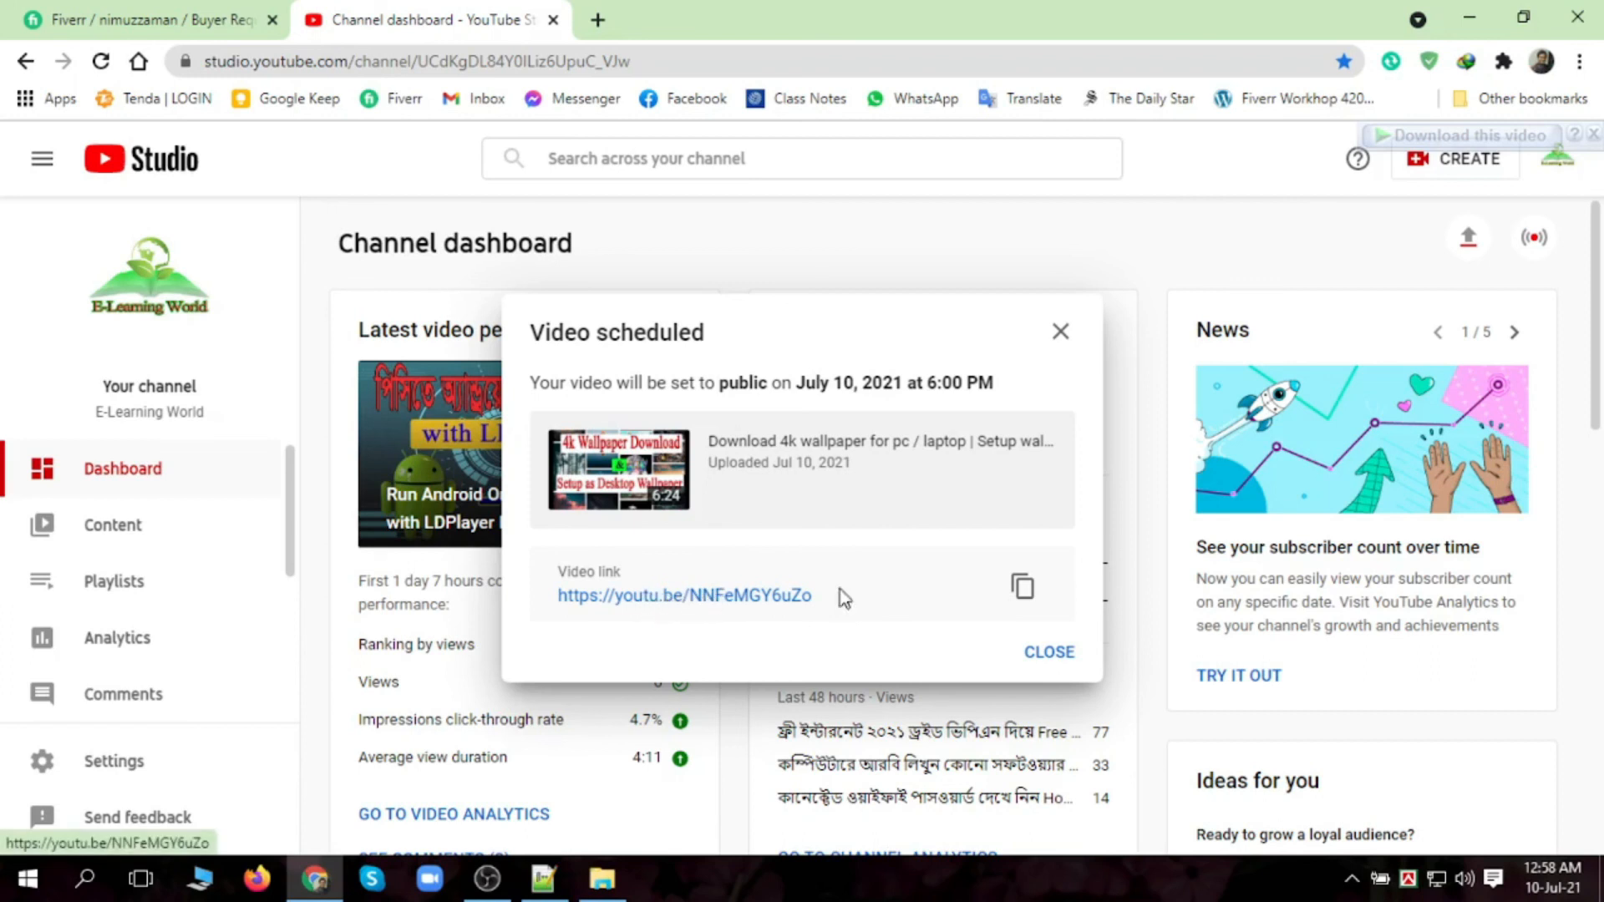
{"action": "left_click", "coordinate": [1022, 590]}
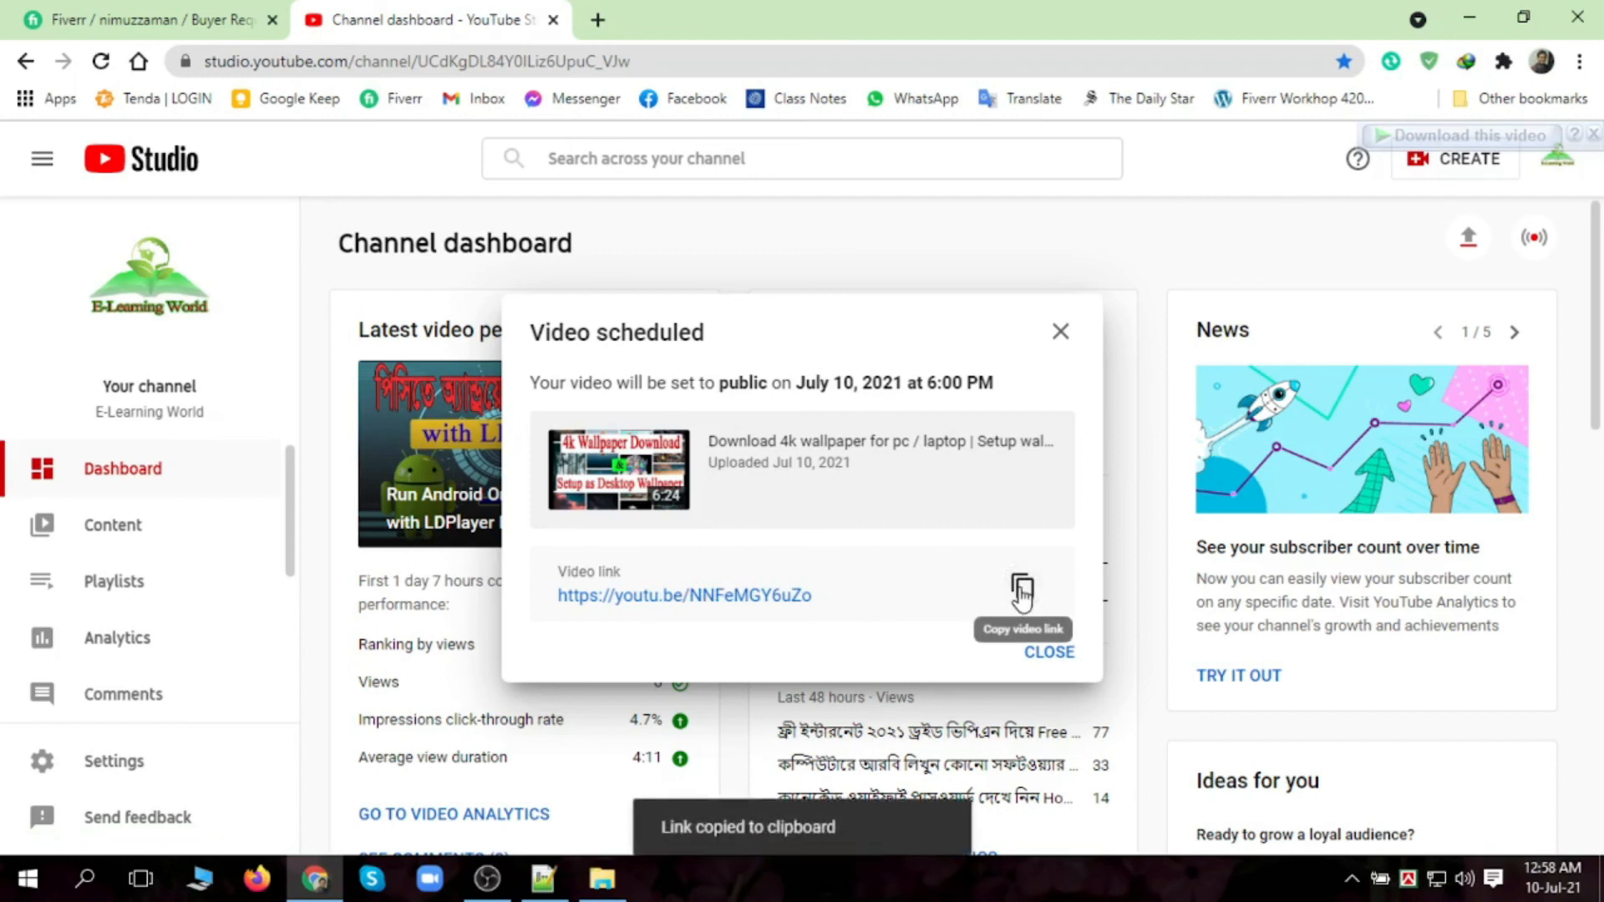
{"action": "left_click", "coordinate": [1045, 653]}
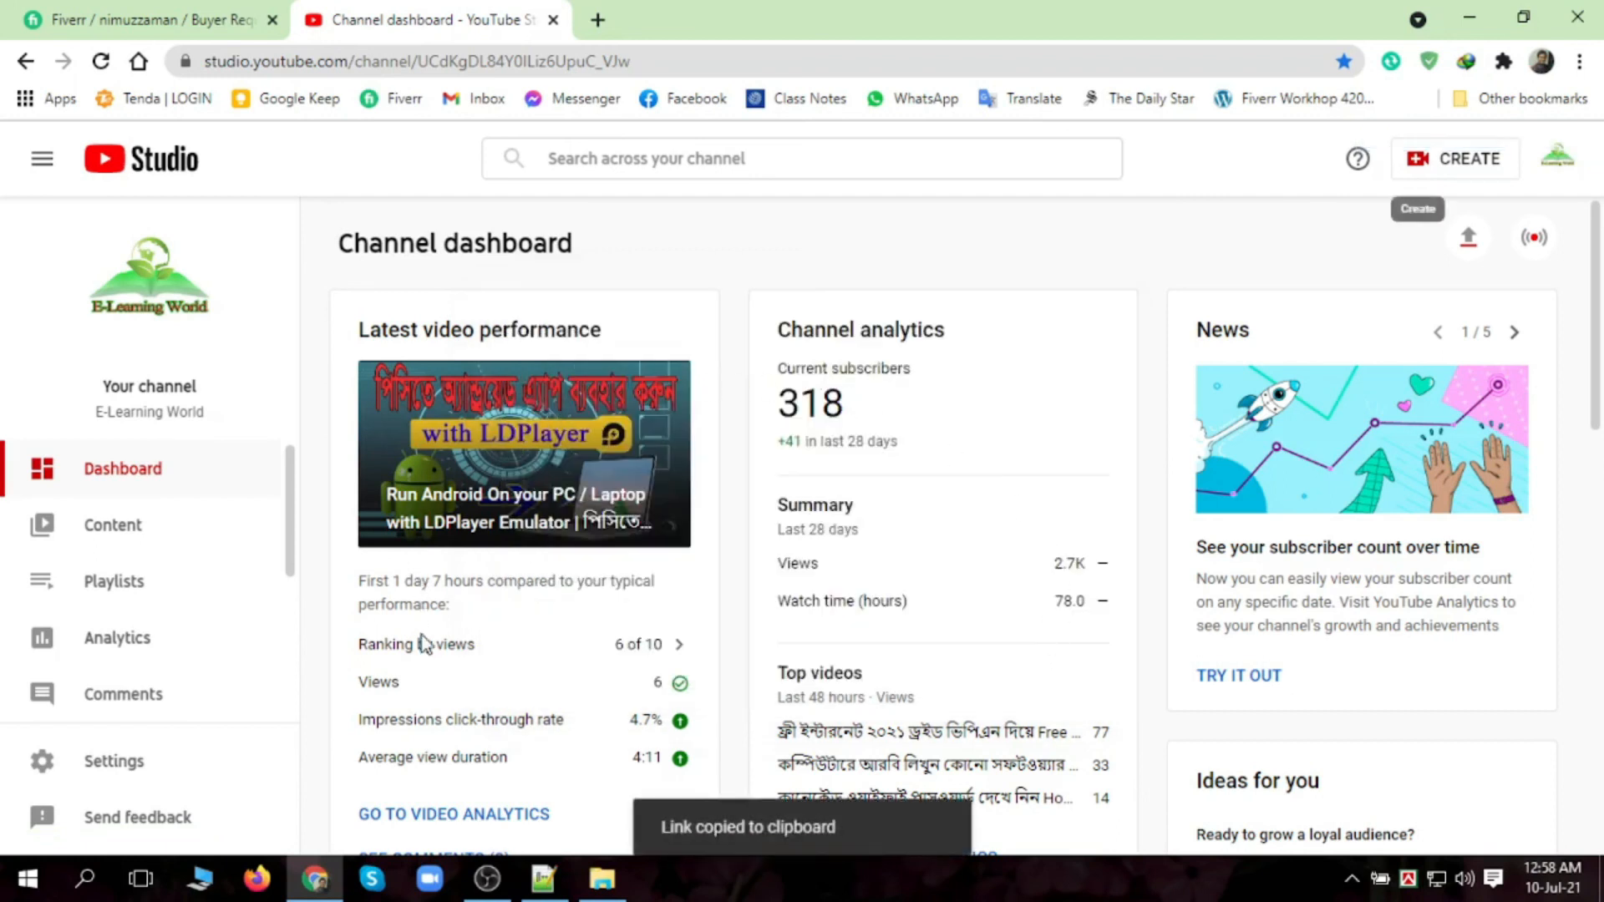
- Open the channel's content list and check the release details of the scheduled 4k wallpaper video
{"action": "left_click", "coordinate": [118, 535]}
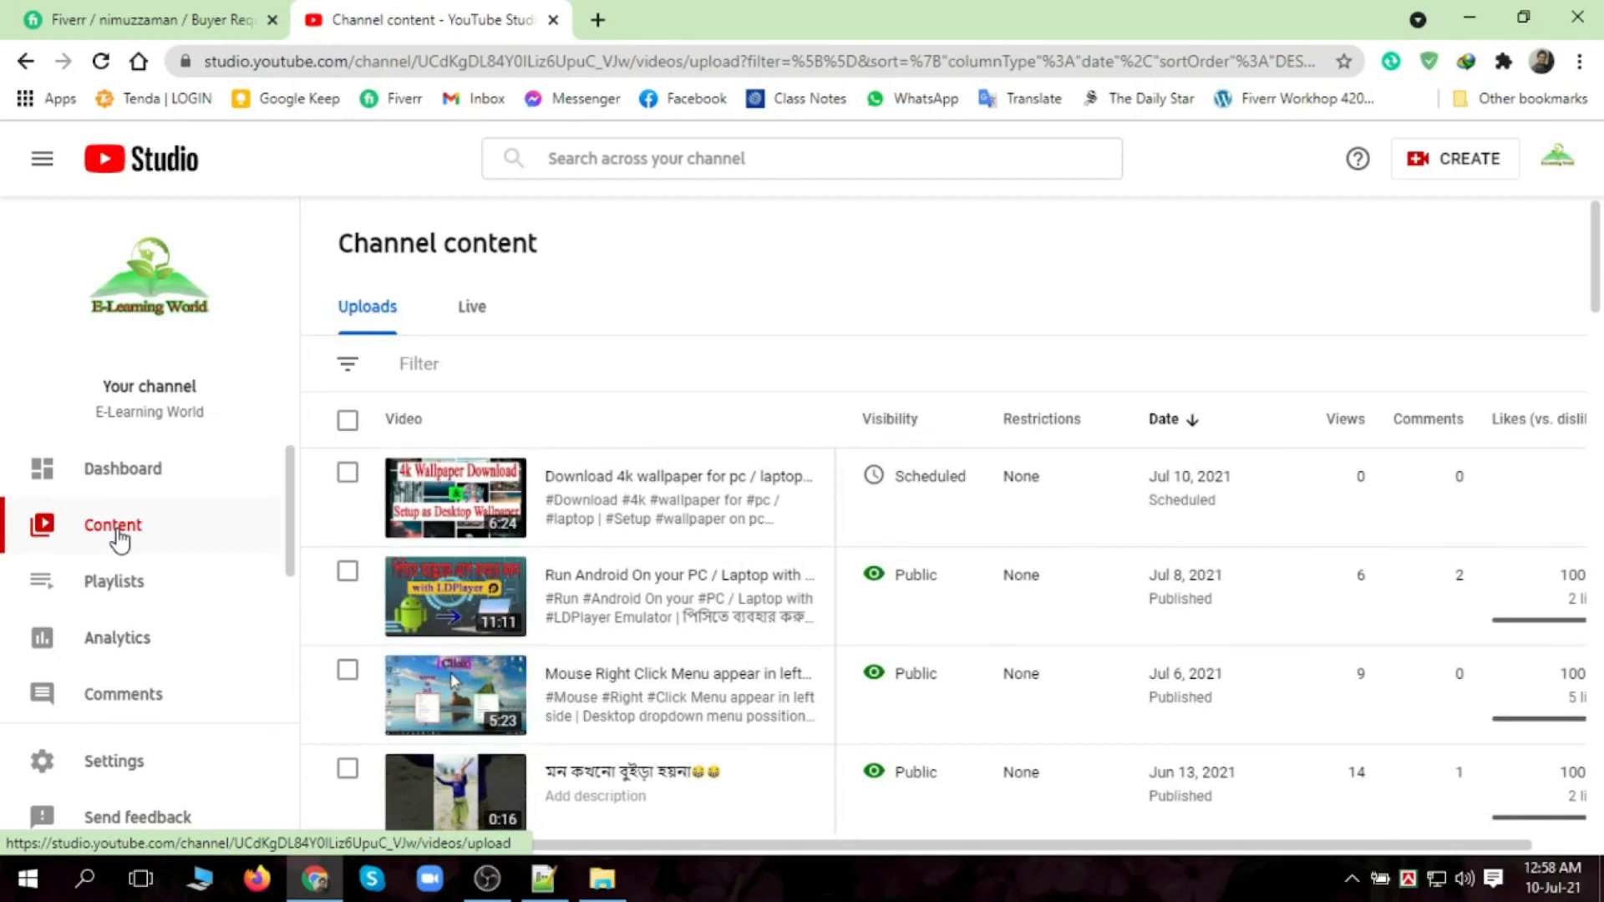
{"action": "mouse_move", "coordinate": [584, 524]}
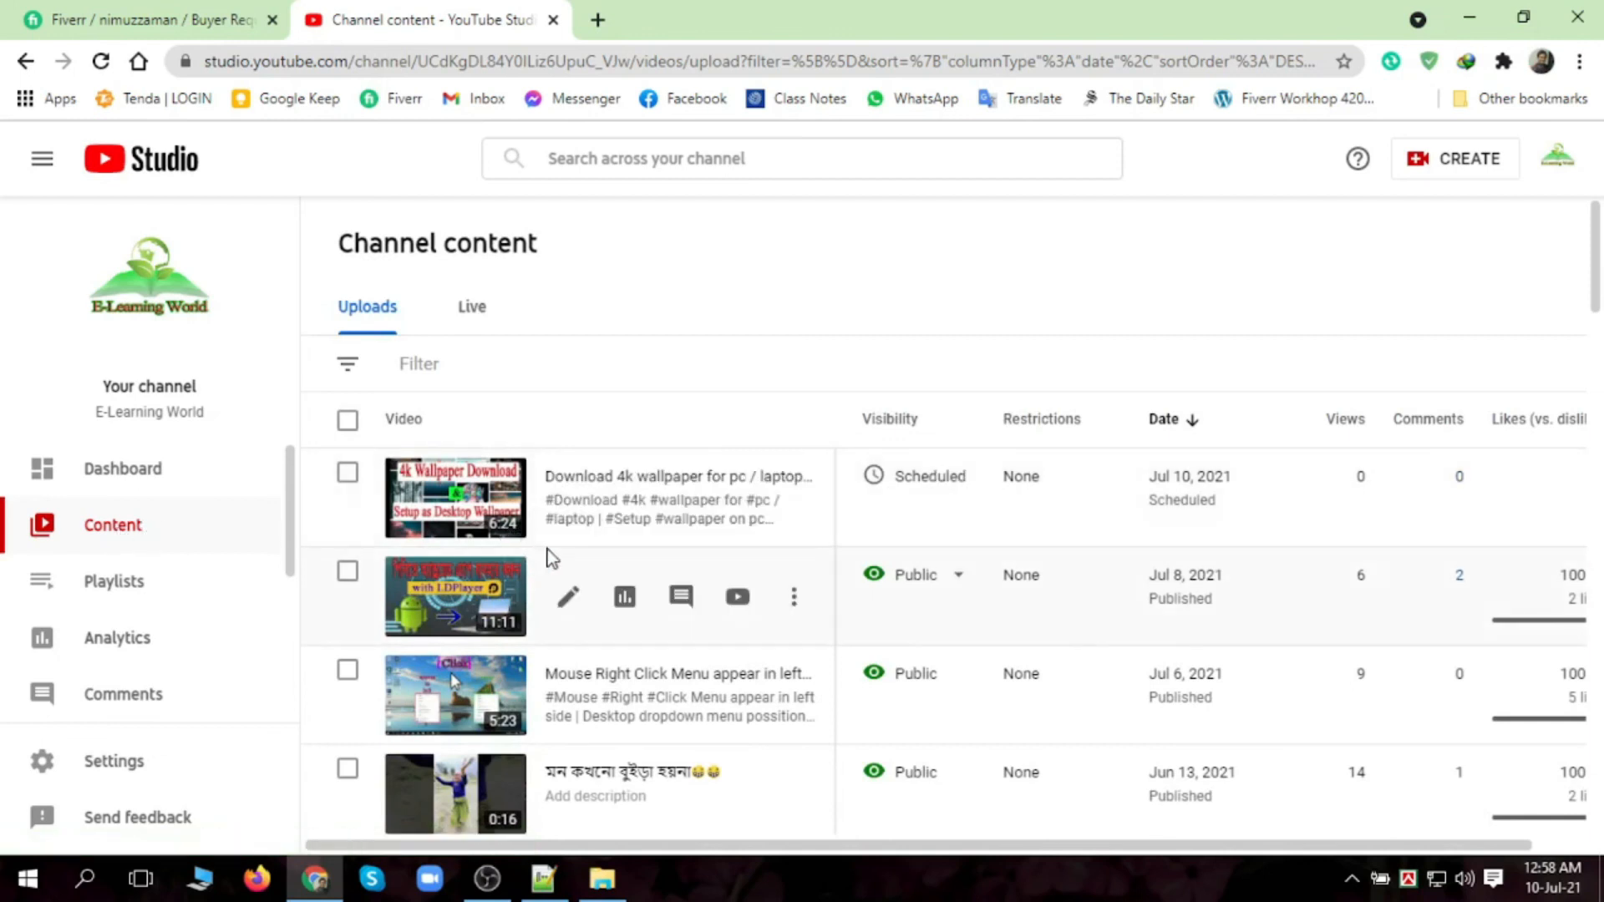
{"action": "mouse_move", "coordinate": [934, 483]}
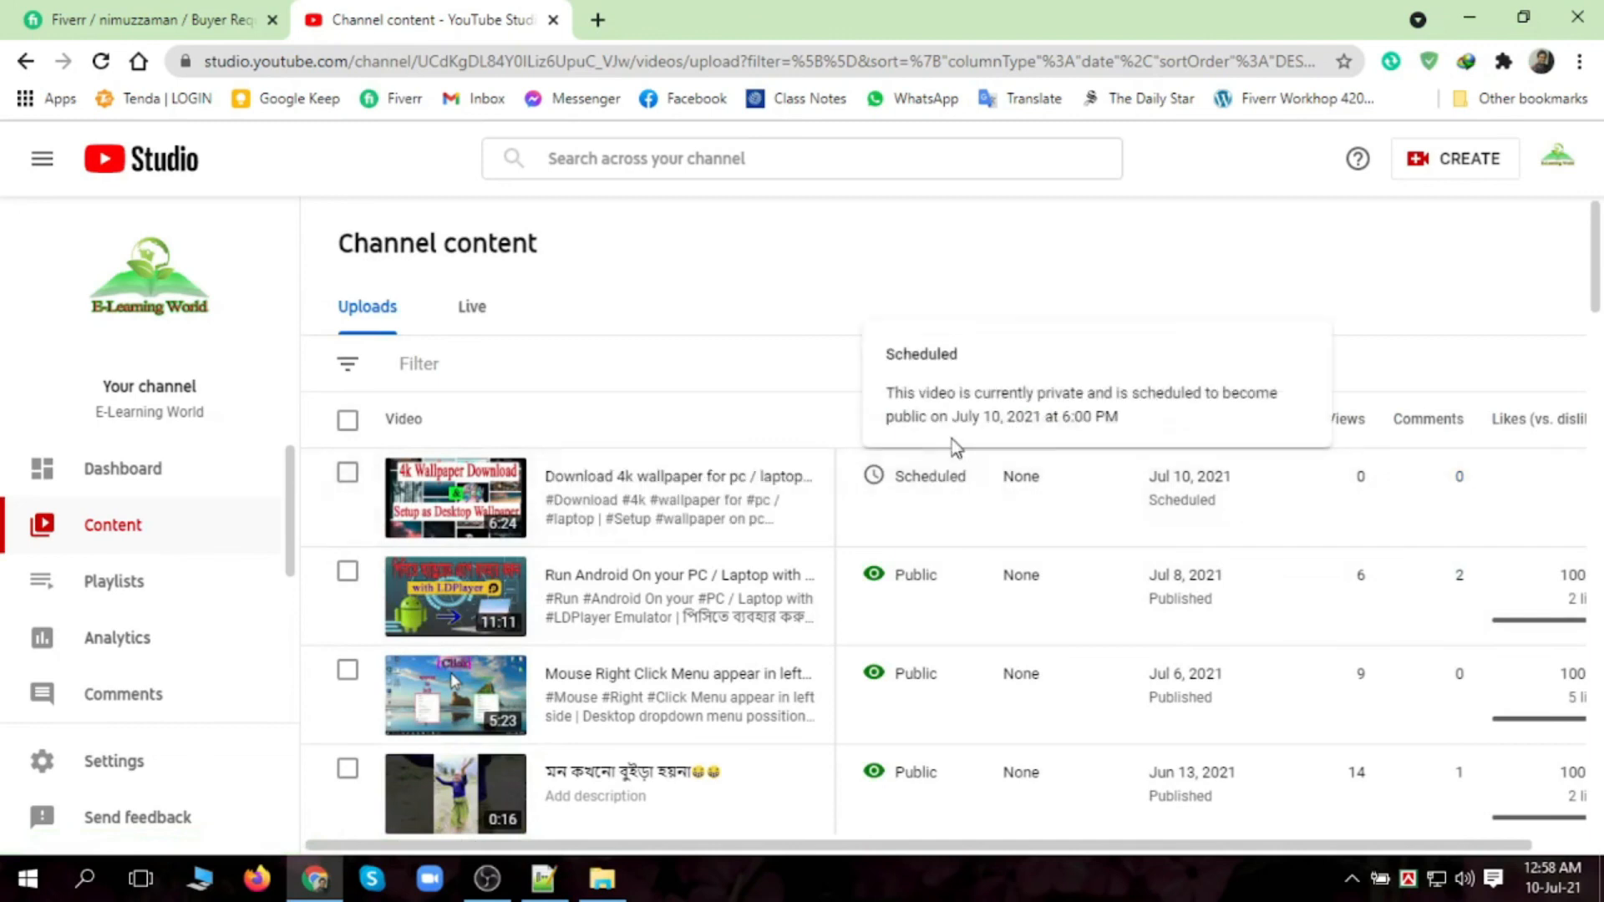